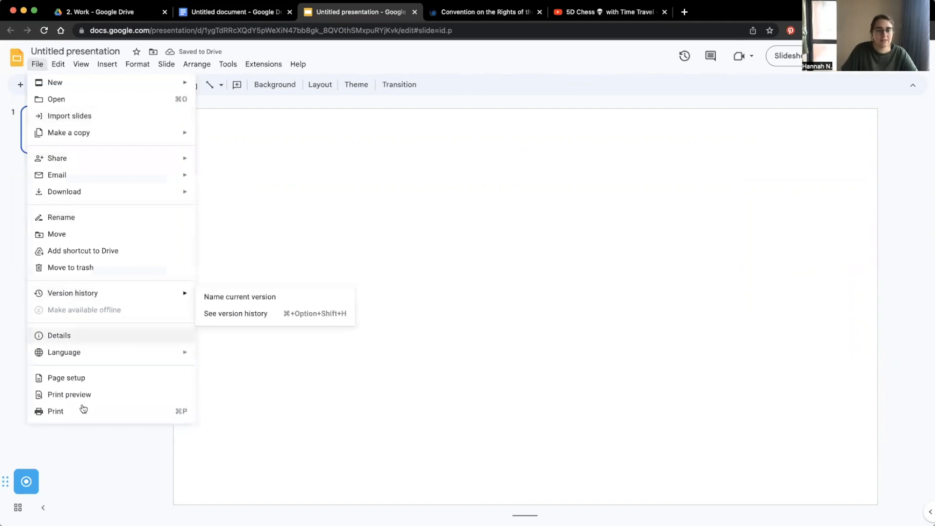
Step: Set the presentation's page size to a custom 8.3 × 11.7 inches
click(83, 380)
click(413, 277)
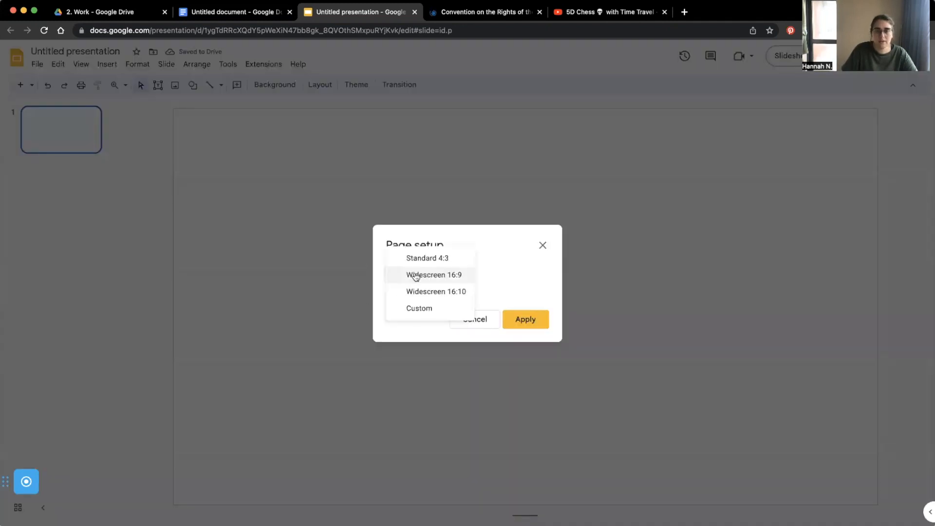
click(438, 308)
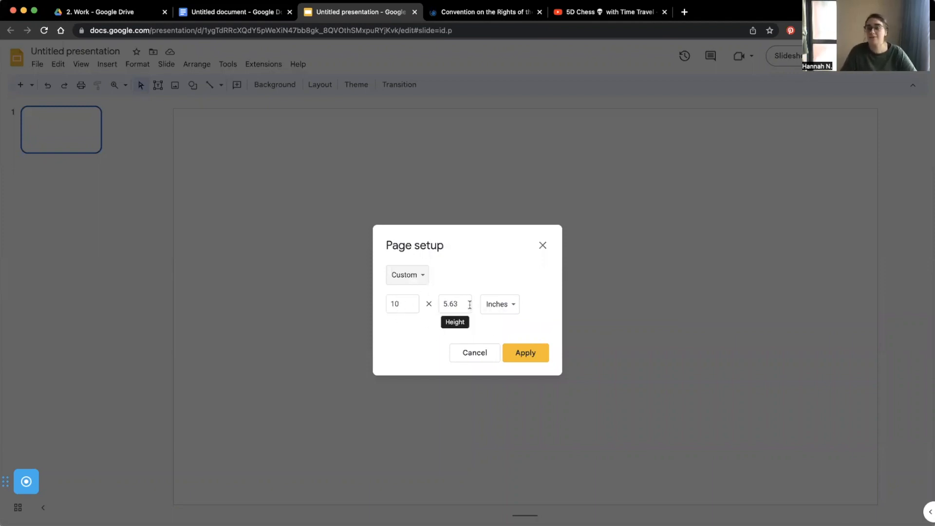
click(416, 303)
key(BackSpace)
key(BackSpace)
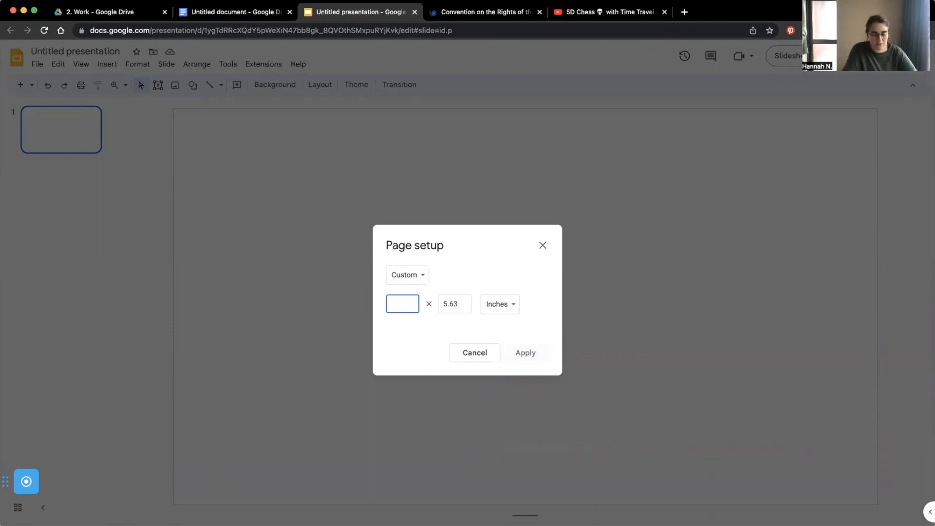
text(8.3)
click(471, 303)
key(super+a)
text(11.7)
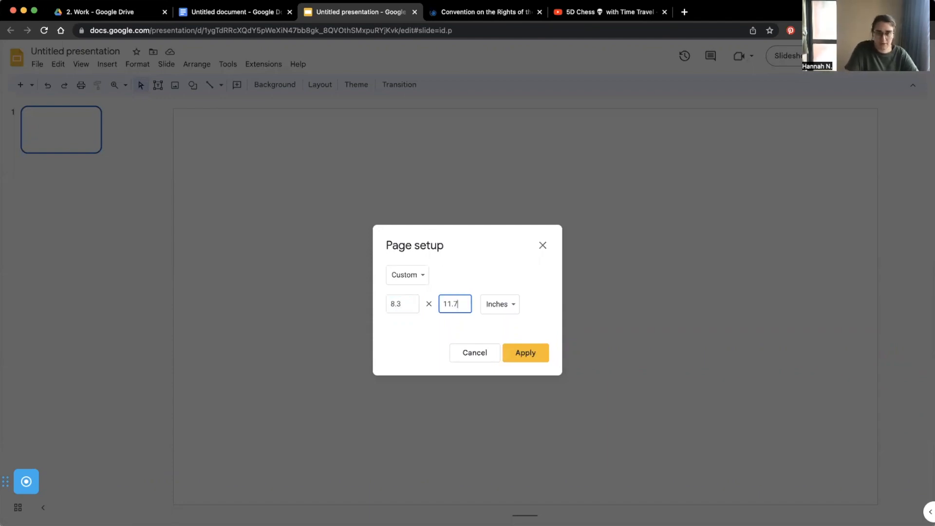
key(Return)
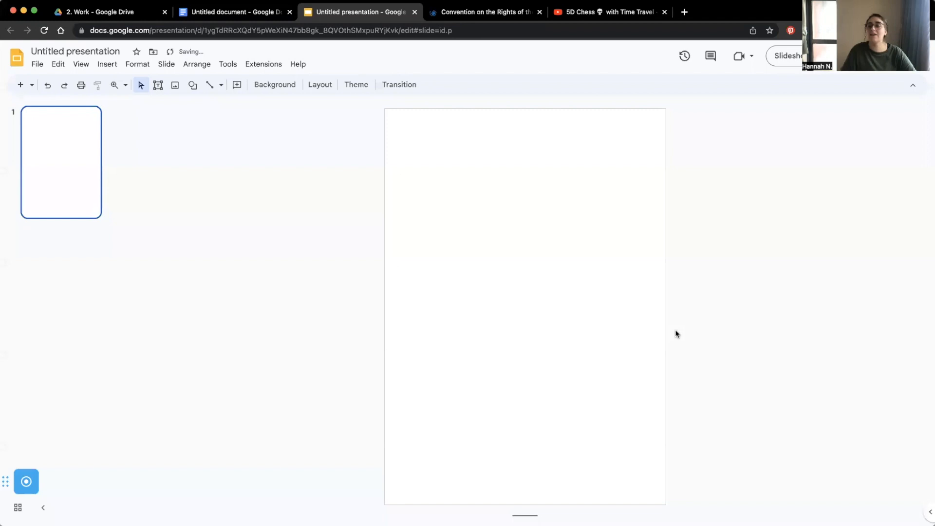
Step: Rename the presentation "Ch. 3 Summative"
click(98, 51)
text(Ch)
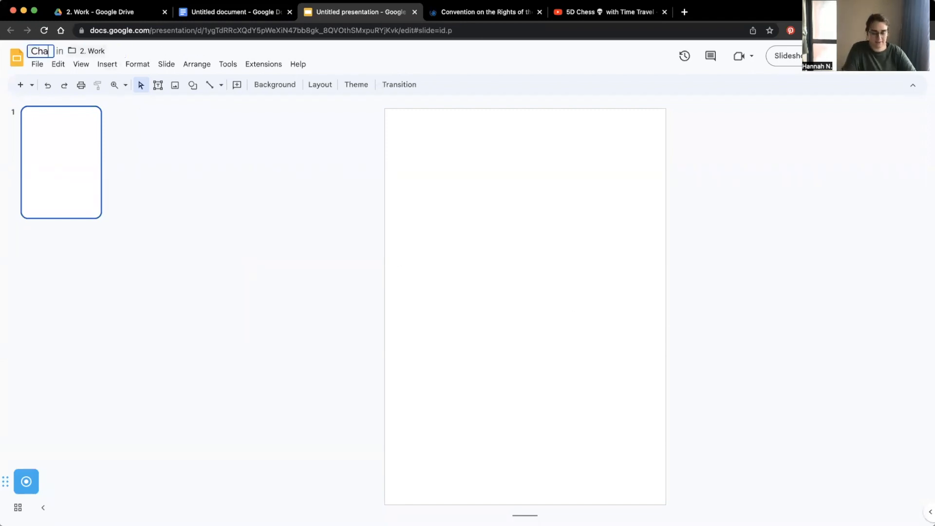
text(. 3)
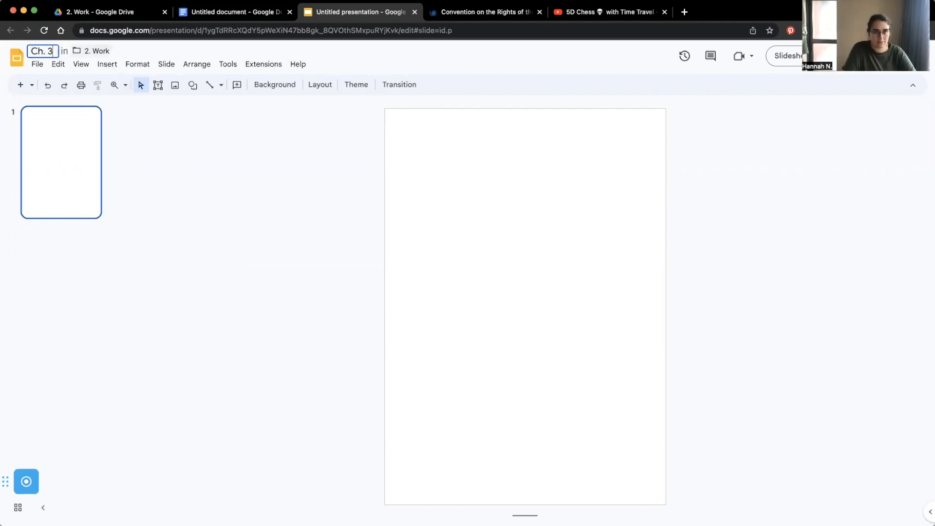
text( Summative)
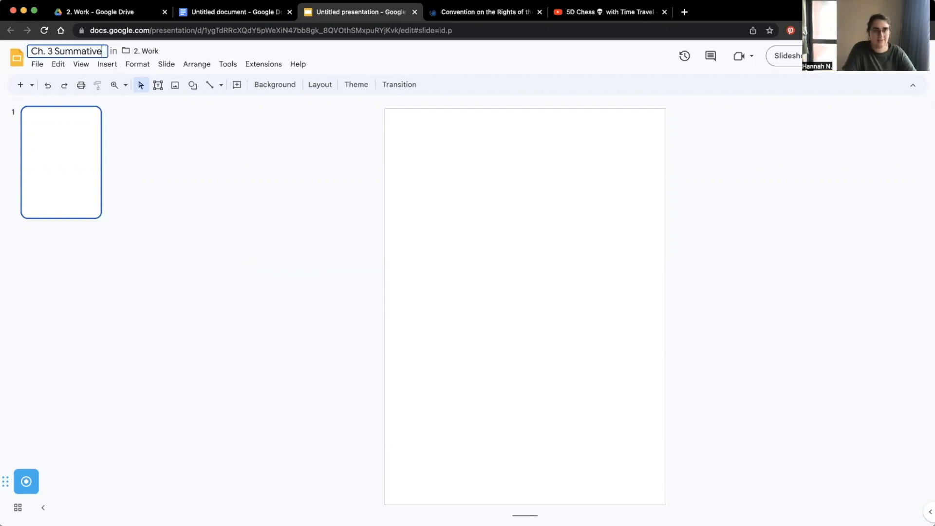
key(Return)
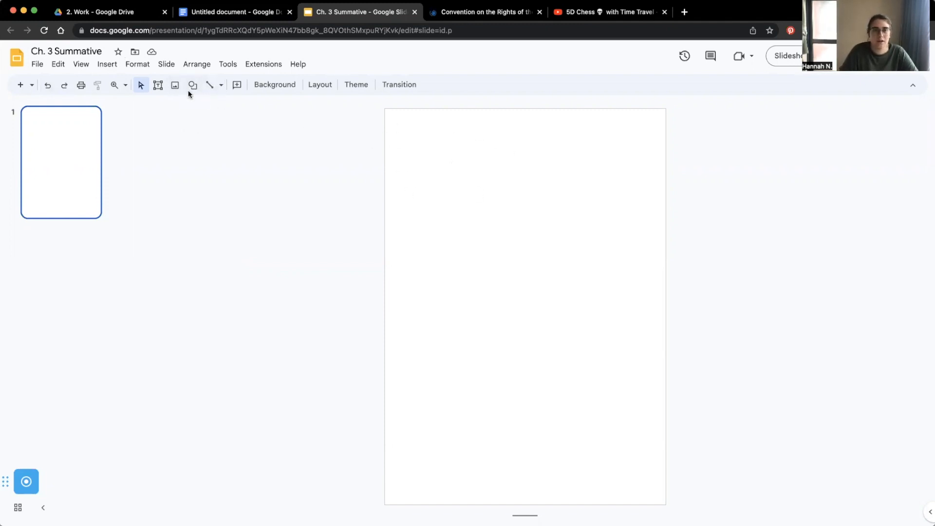
Step: Add a text box reading "Ch. 3 Multiplying & Dividing Fractions", move it to the page's upper-left corner and narrow it to fit the text
click(158, 85)
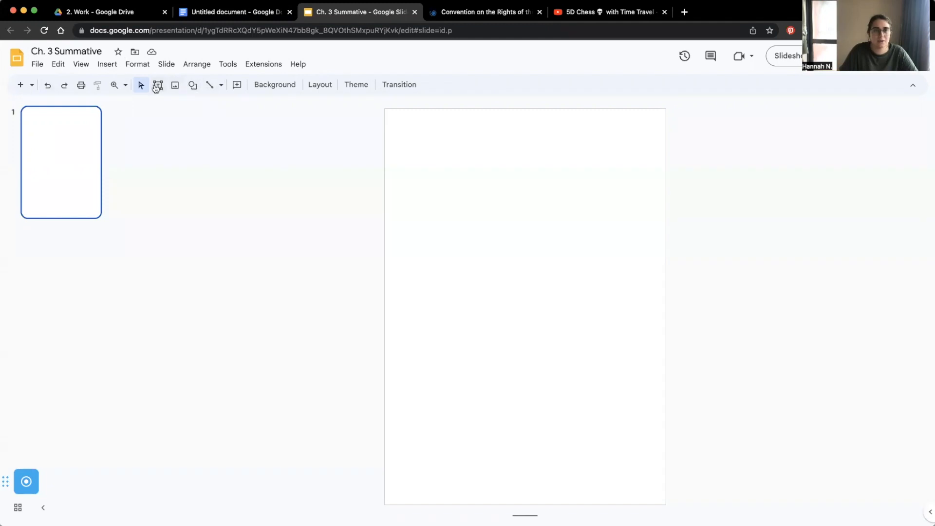
click(408, 135)
text(Ch. 3 )
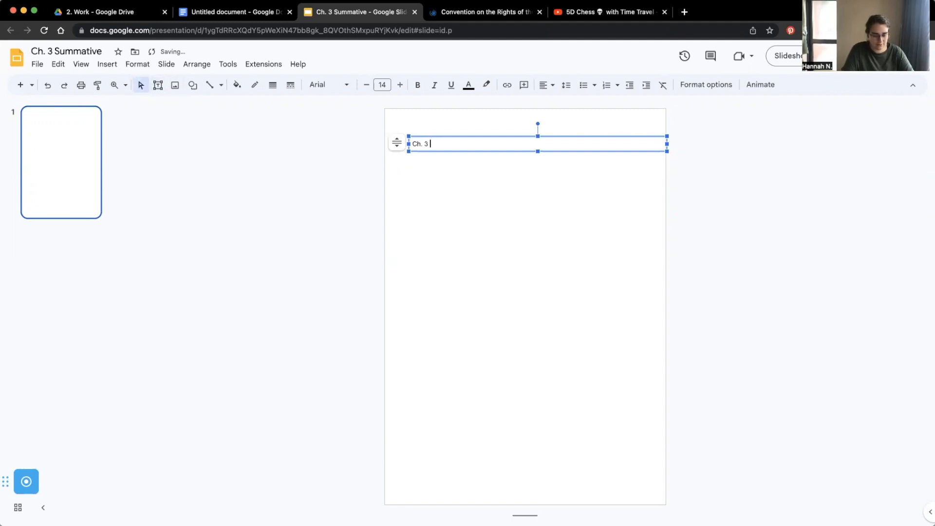
text(Multiplying & Dividing Fractions)
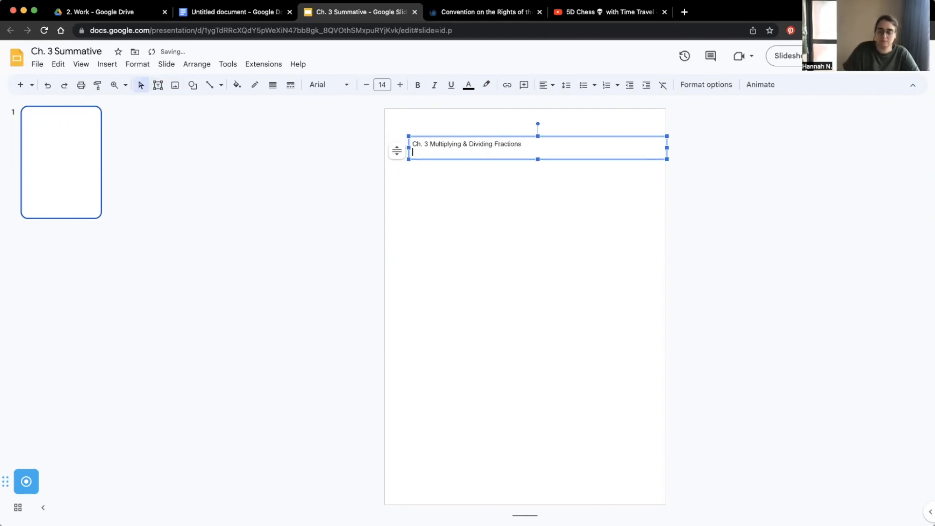
drag(481, 137, 463, 123)
drag(651, 129, 515, 131)
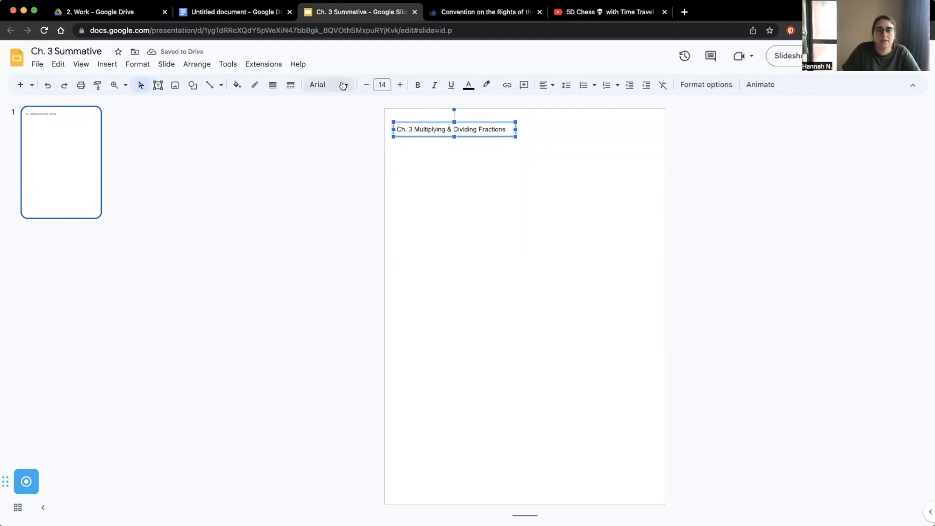
Step: Set the title text's font to League Spartan and centre it horizontally in its box
click(341, 84)
mouse_move(359, 190)
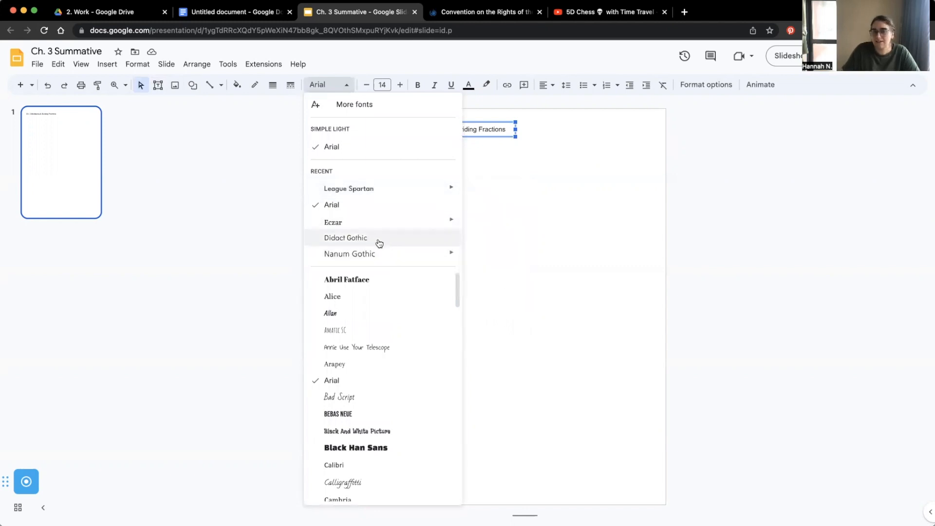
mouse_move(394, 250)
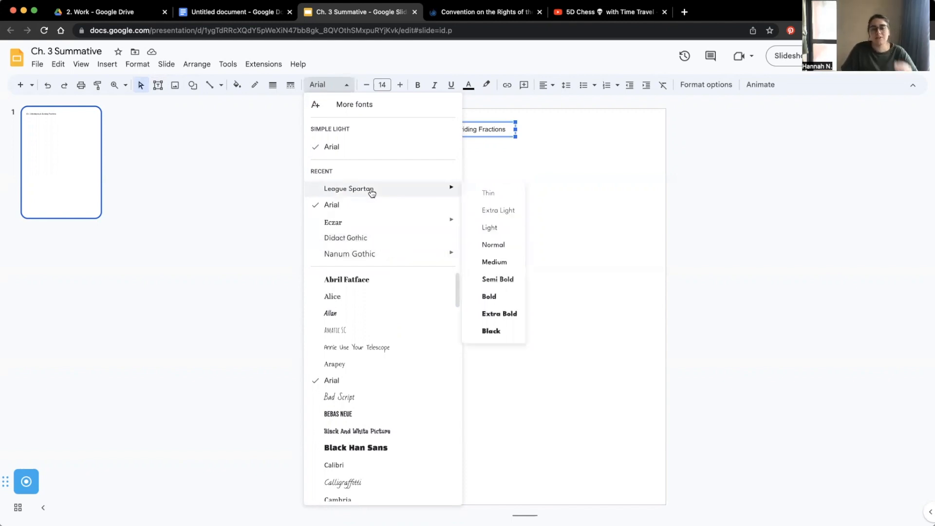
click(372, 193)
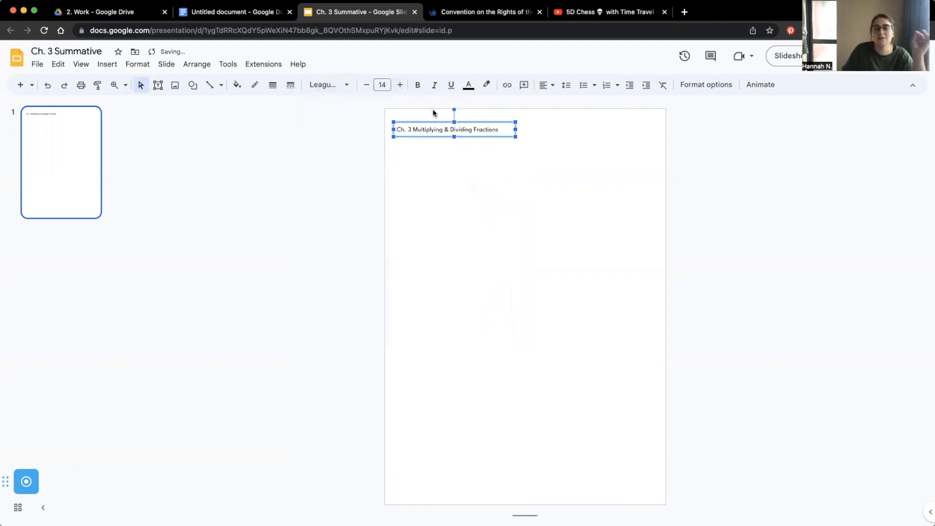
click(552, 87)
click(560, 103)
click(553, 87)
click(560, 116)
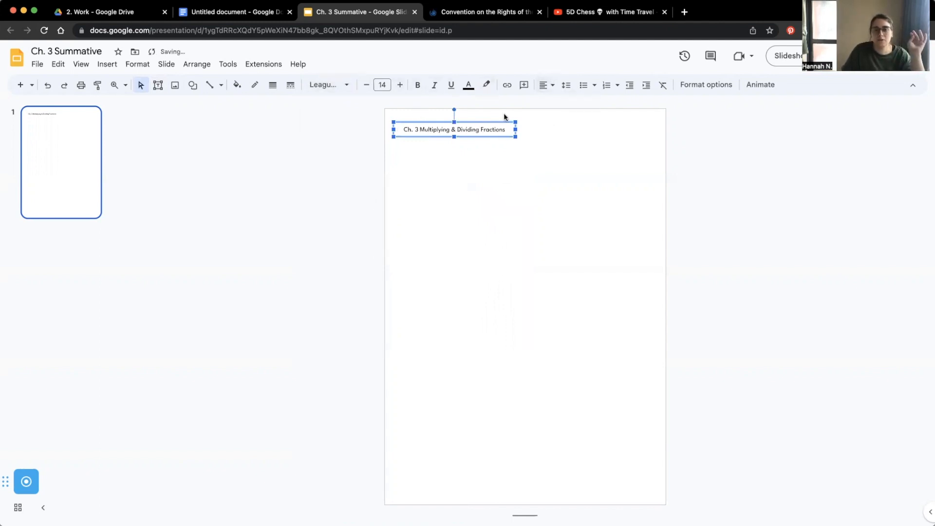
Step: Set the title's font size to 24 and extend the text box downward to hold both lines
click(382, 84)
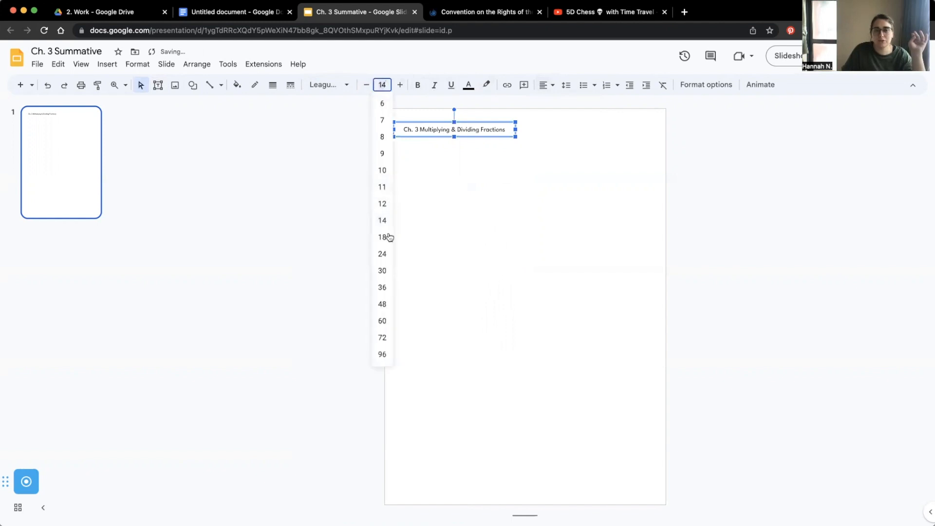
click(383, 253)
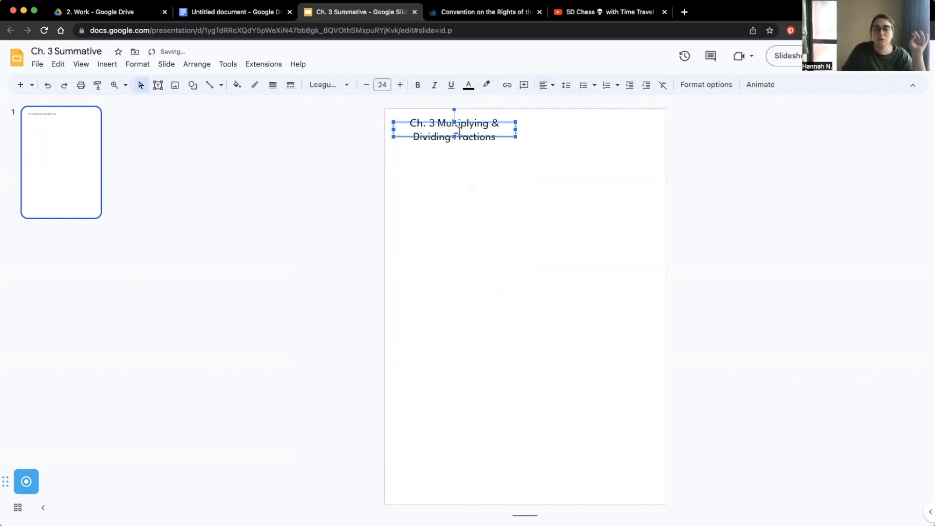
drag(454, 137, 455, 157)
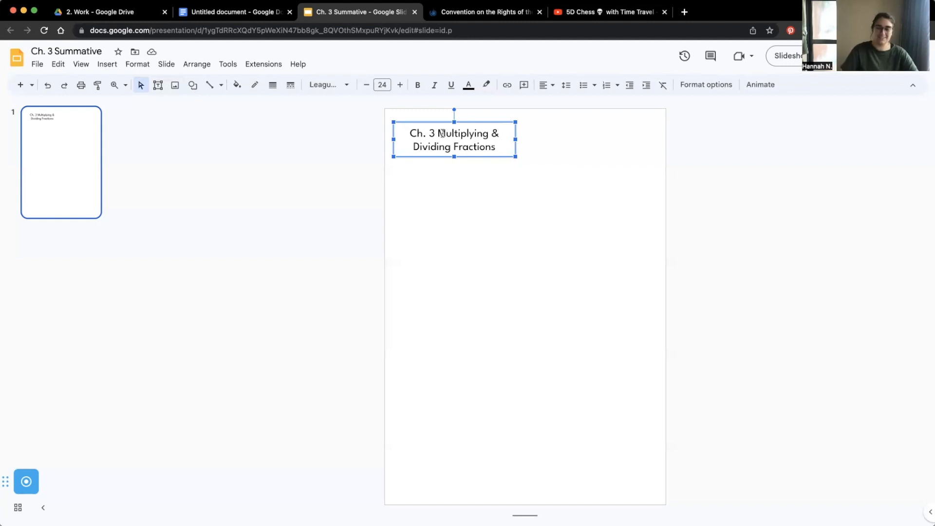
Step: Change "Ch. 3" to "Chapter 3" on its own line and break the rest of the title before "Dividing Fractions"
click(442, 132)
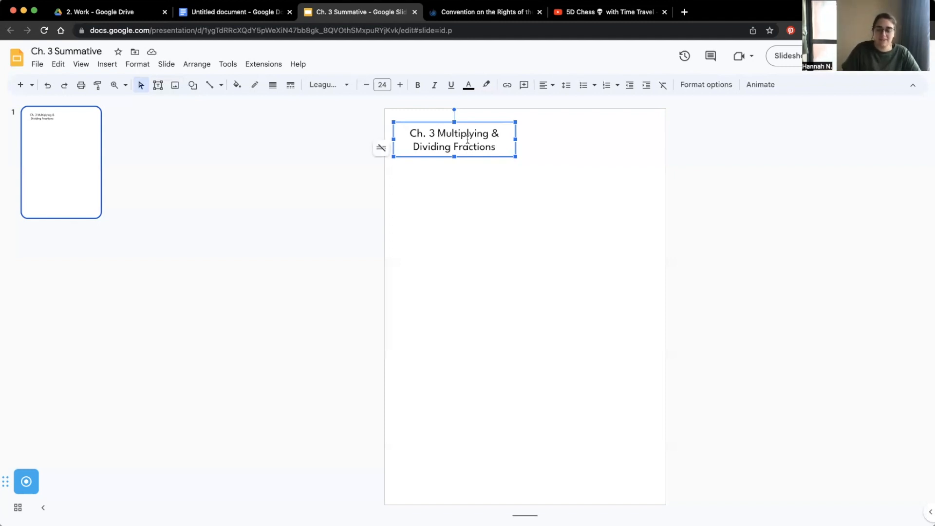
key(BackSpace)
key(BackSpace)
key(BackSpace)
key(BackSpace)
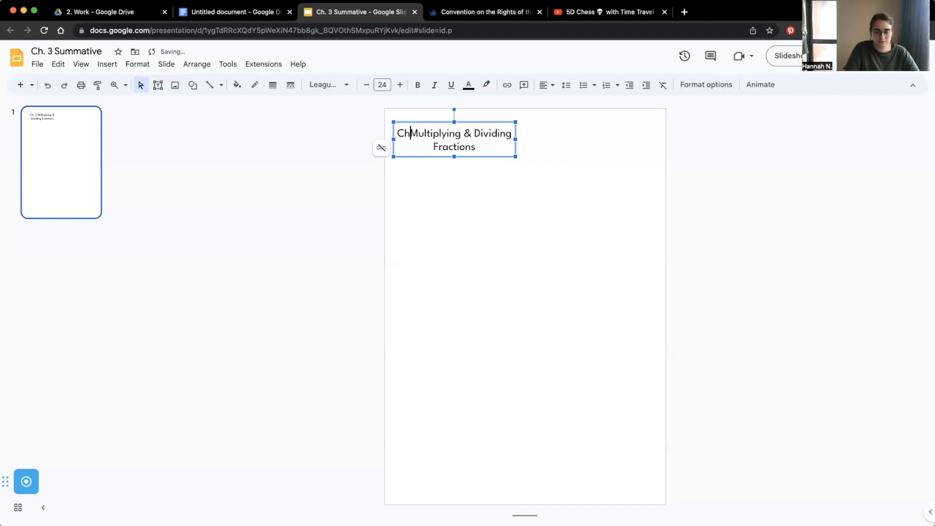
text(apter )
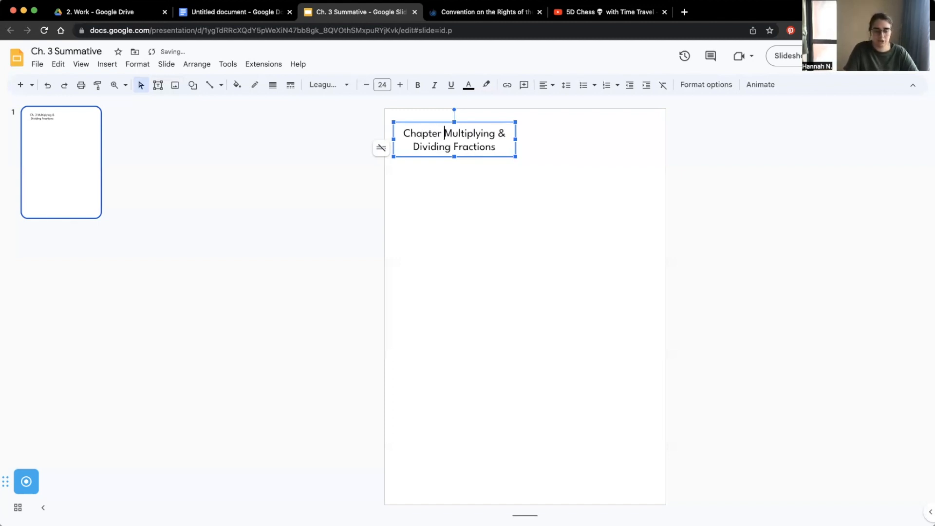
text(3)
key(Return)
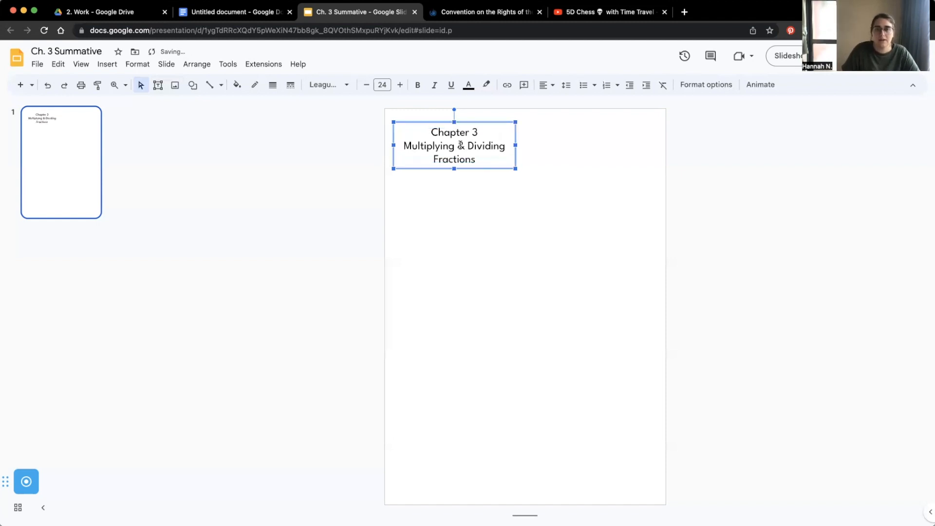
click(466, 146)
key(Return)
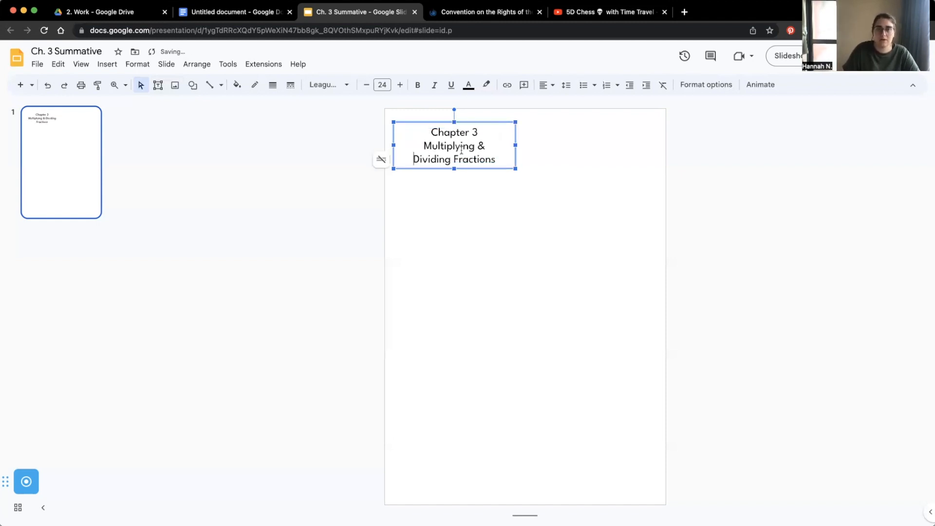
Step: Make "Chapter 3" bold at font size 31 and enlarge the title box vertically to fit all three lines
drag(428, 132, 480, 133)
click(419, 86)
click(400, 85)
click(400, 85)
click(400, 85)
click(400, 85)
click(400, 85)
click(400, 85)
click(400, 85)
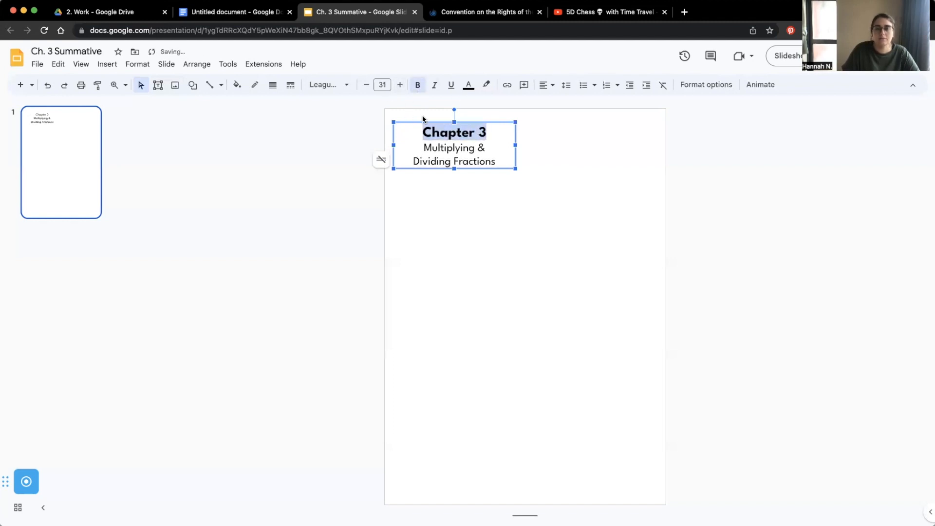
drag(423, 121, 423, 119)
drag(453, 165, 455, 175)
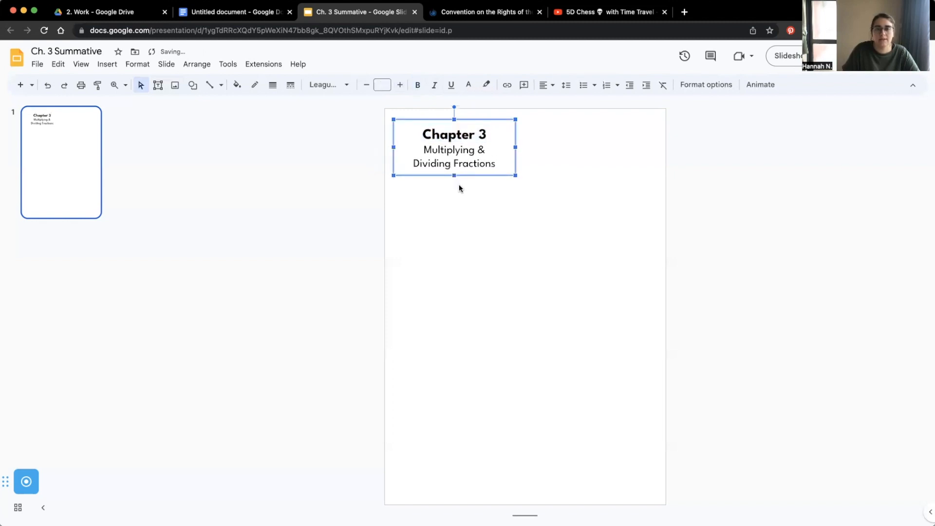
Step: Give the title box a black border and set the border's weight
click(254, 84)
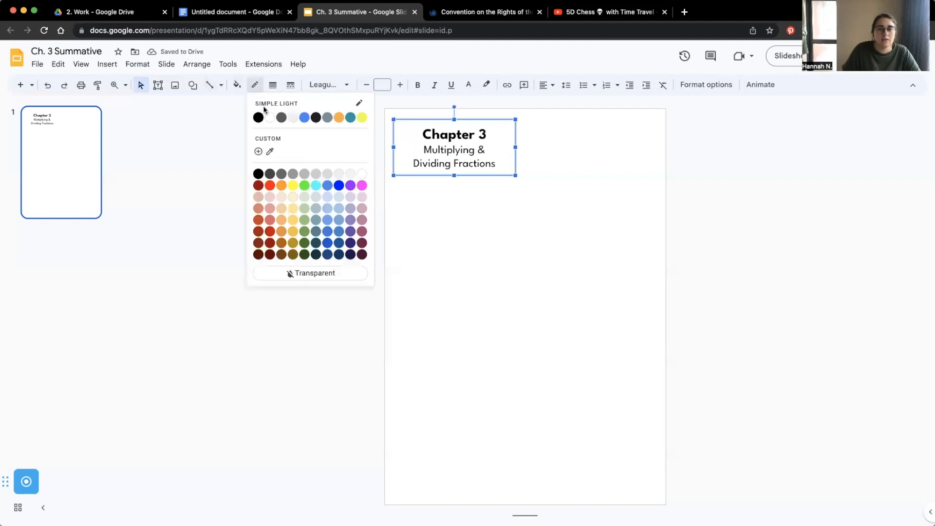
click(259, 117)
click(272, 85)
click(291, 121)
click(431, 227)
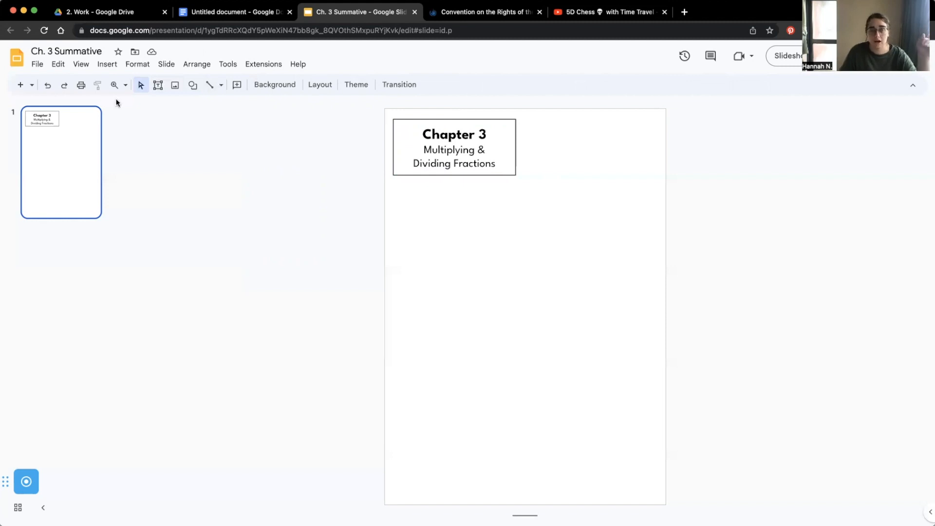
Step: Insert a table with four columns and three rows and move it to the page's upper-right area
click(107, 64)
mouse_move(198, 171)
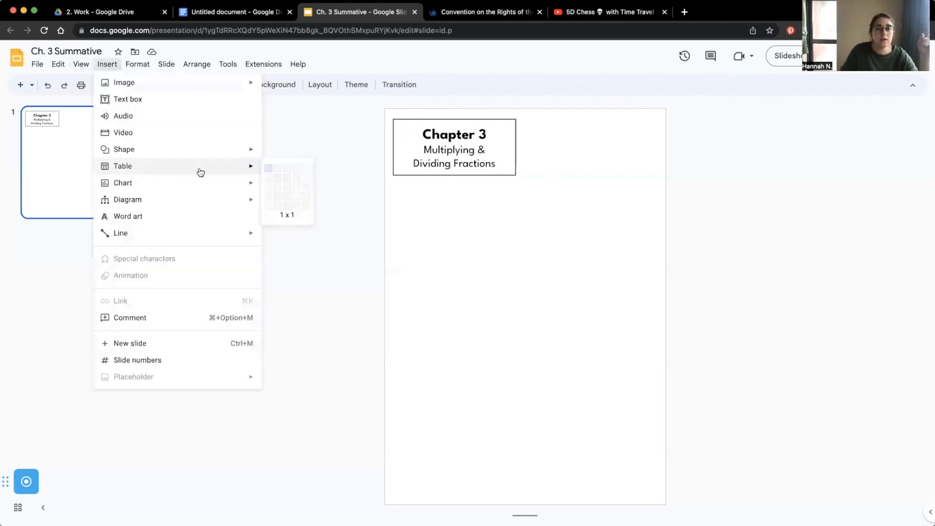
click(296, 186)
drag(461, 280, 487, 123)
Step: Align the table's top edge with the title box, narrow it to sit beside the box, and stretch it to the same height
click(125, 87)
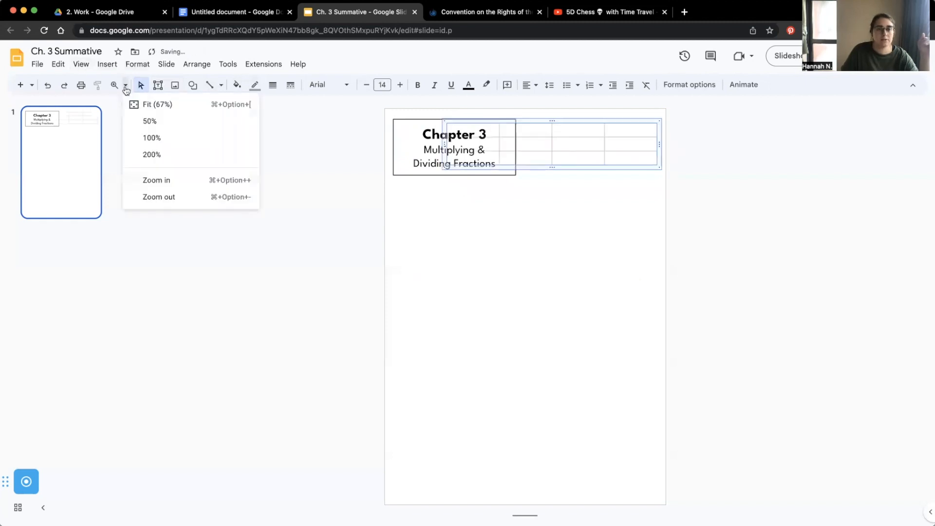
click(148, 137)
scroll(392, 220, up, 3)
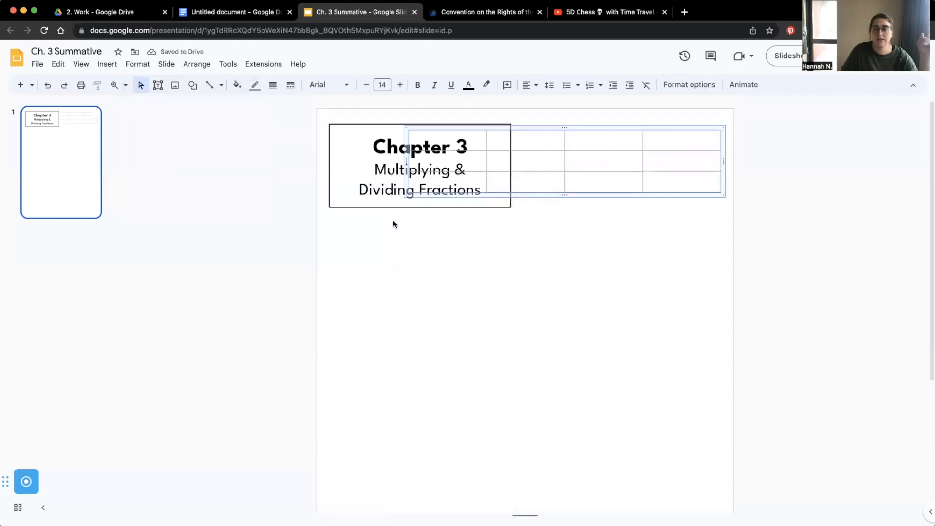
drag(650, 126, 650, 117)
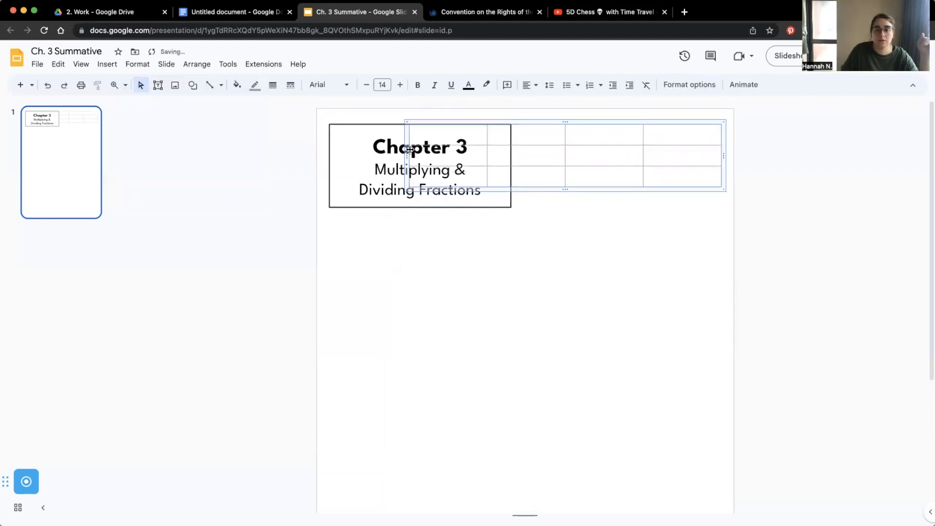
drag(510, 155, 517, 155)
drag(519, 155, 525, 153)
drag(623, 202, 622, 208)
Step: Narrow the table's first and third columns and place the text cursor in the first cell
mouse_move(573, 145)
mouse_down()
mouse_move(558, 145)
mouse_move(568, 145)
mouse_up()
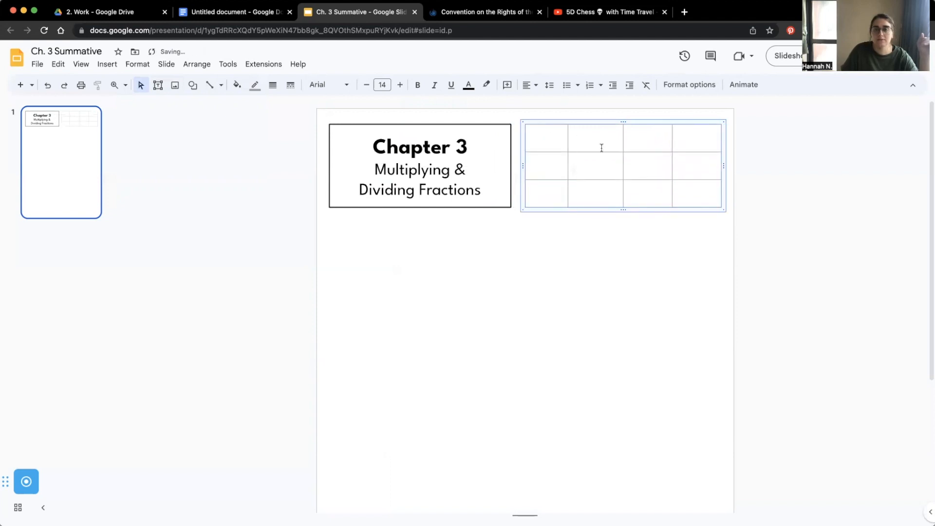
drag(672, 143, 666, 144)
click(550, 146)
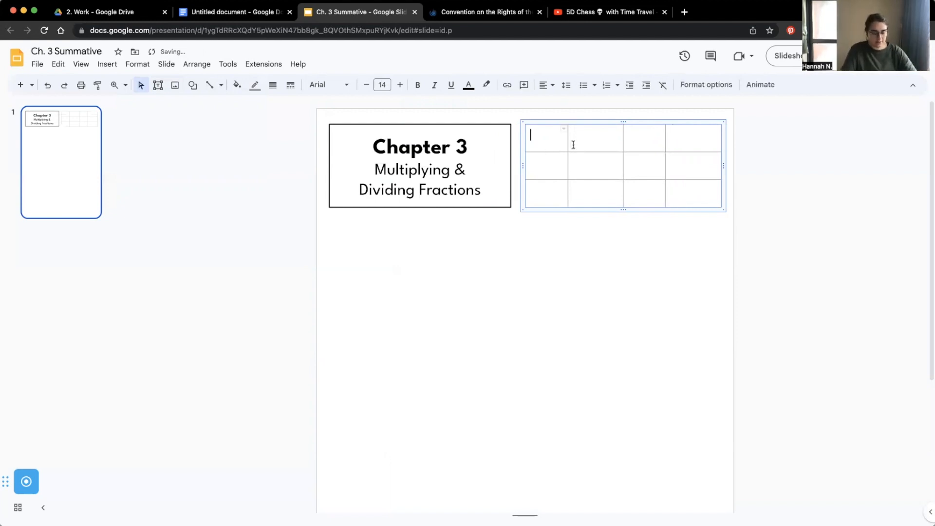
Step: Enter the standard codes 5.NF.4a and 5.NF.6 in the first row's label cells, and 5.NF.7a and 5.NF.7b in the second row's
text(5.NF.)
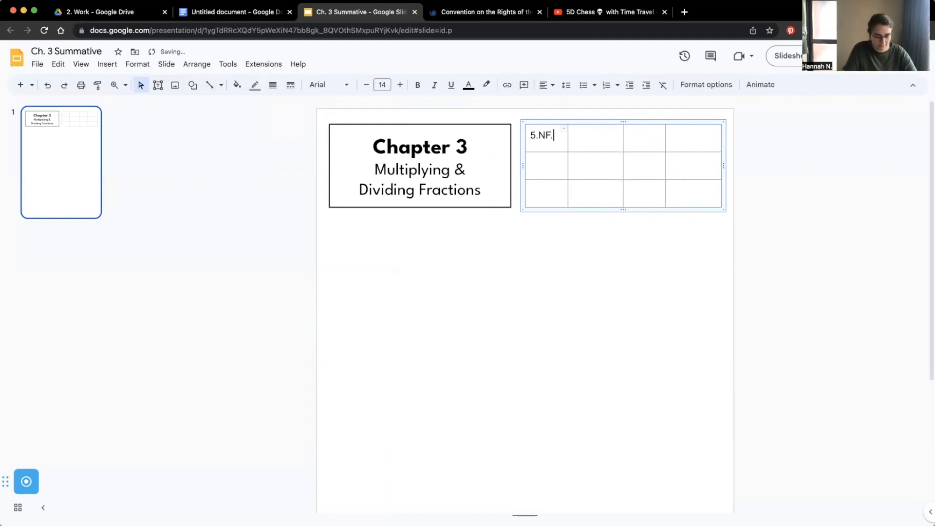
text(4)
key(Return)
text(a)
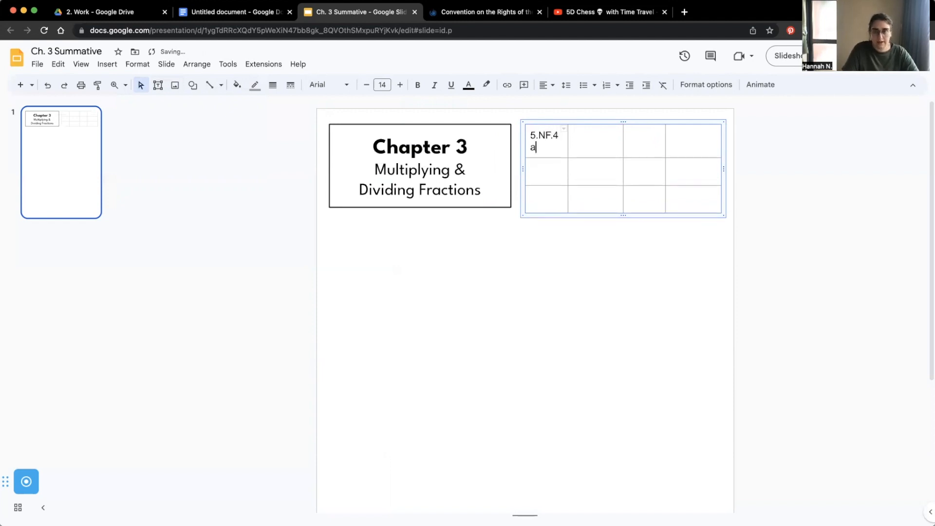
text(5.NF.6)
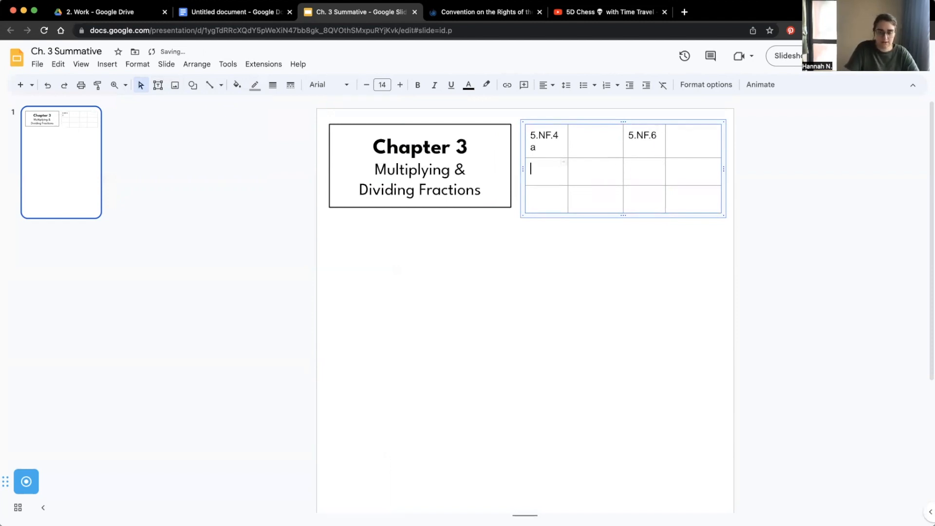
text(5.NF)
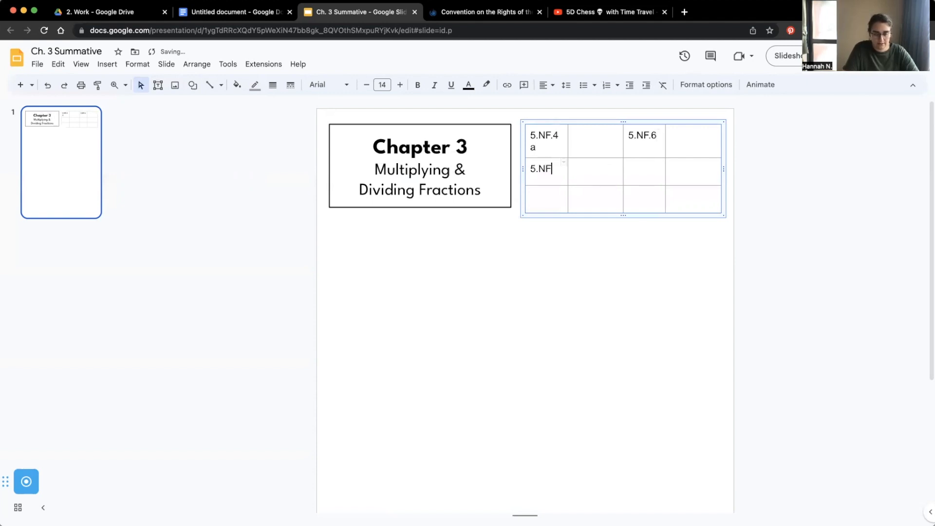
text(.7)
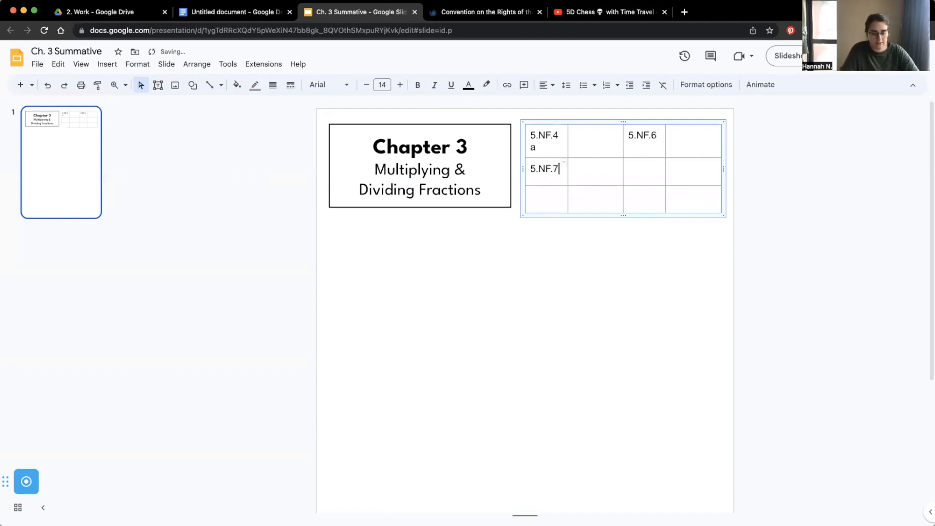
text( a5.)
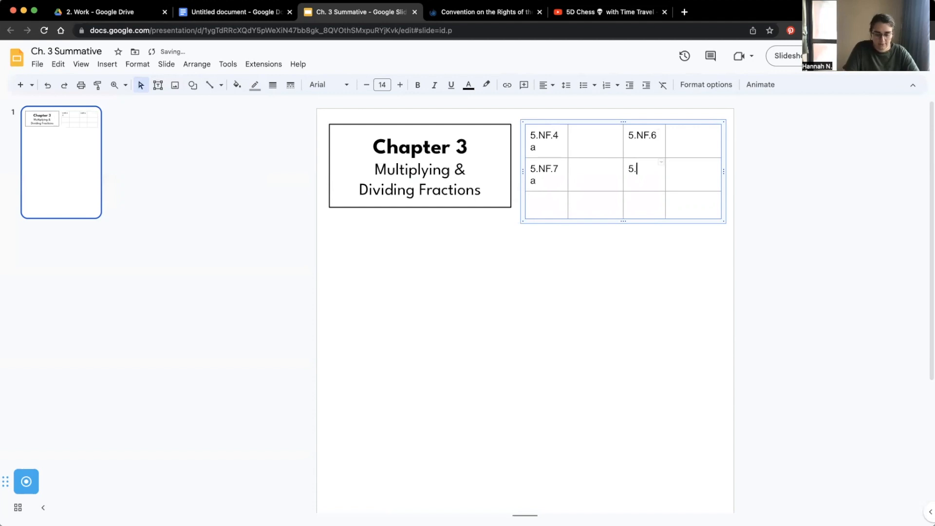
text(NF.7 b)
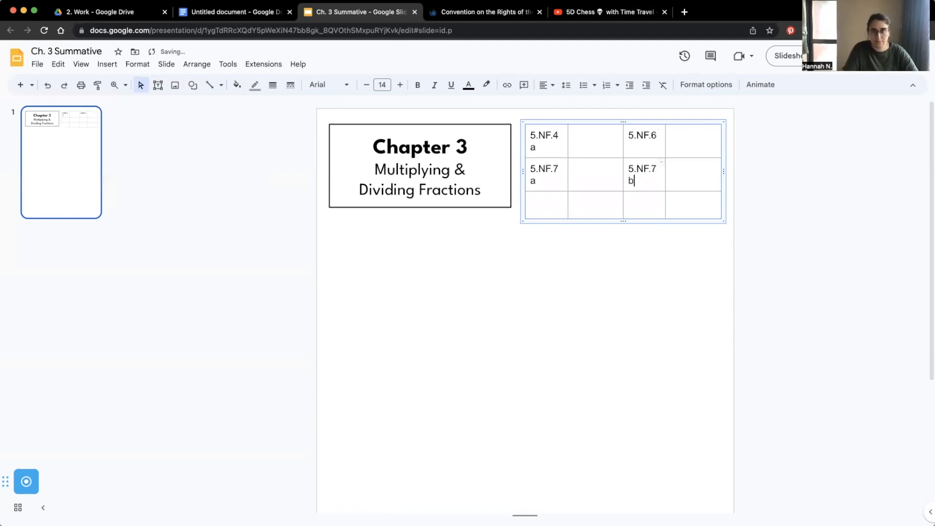
Step: Merge the last three cells of the table's bottom row into one cell
click(583, 203)
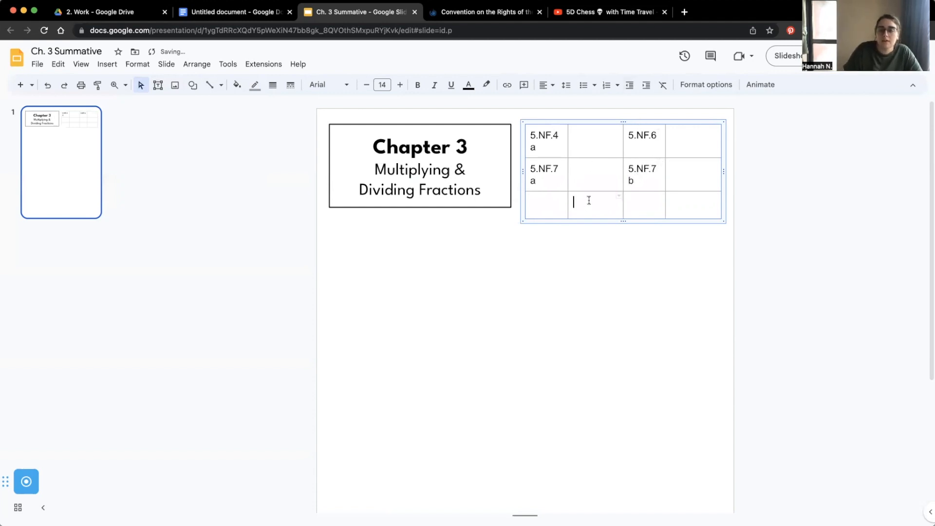
key(shift+Right)
key(shift+Right)
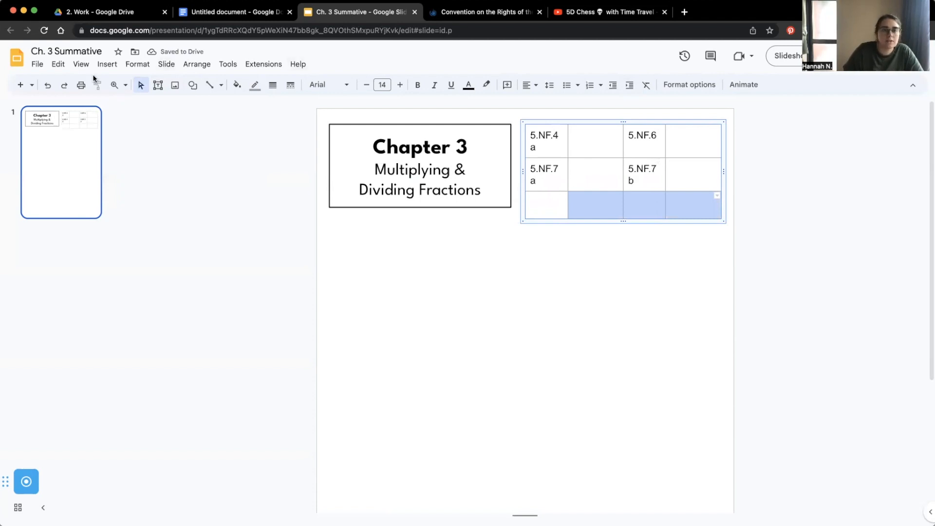
click(138, 64)
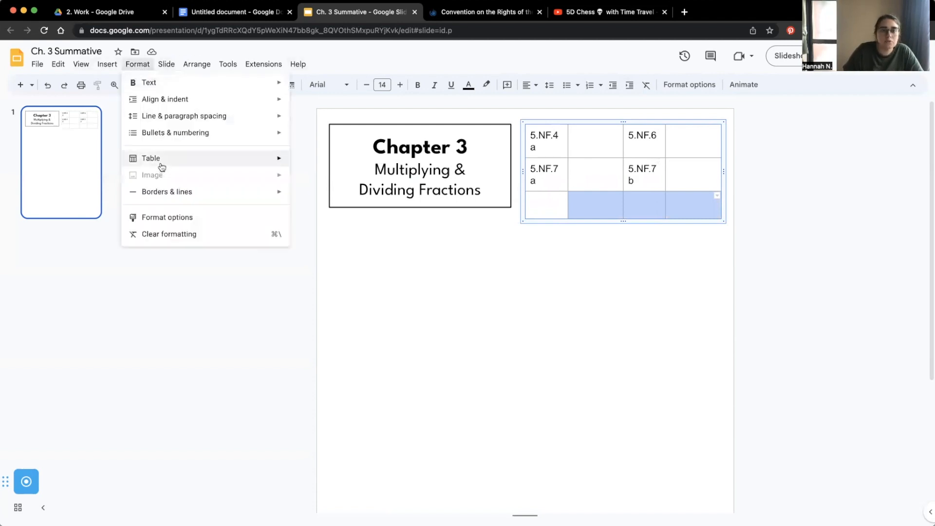
mouse_move(161, 158)
click(359, 321)
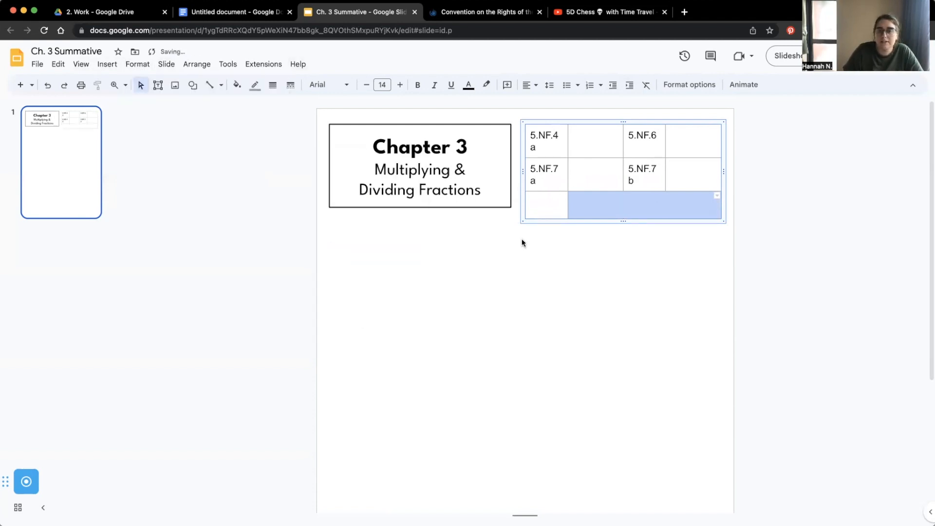
Step: Set the font of all table cells to League Spartan
click(538, 134)
drag(539, 135, 692, 207)
click(331, 84)
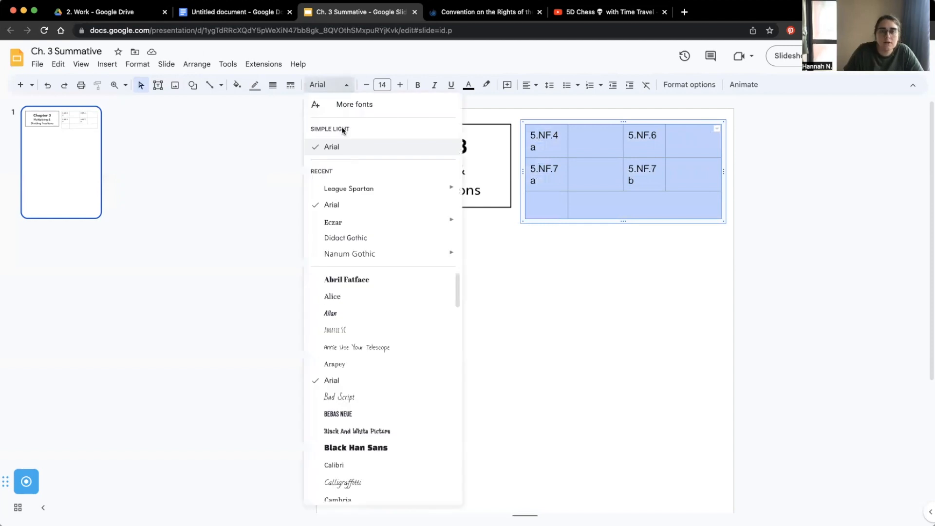
click(351, 189)
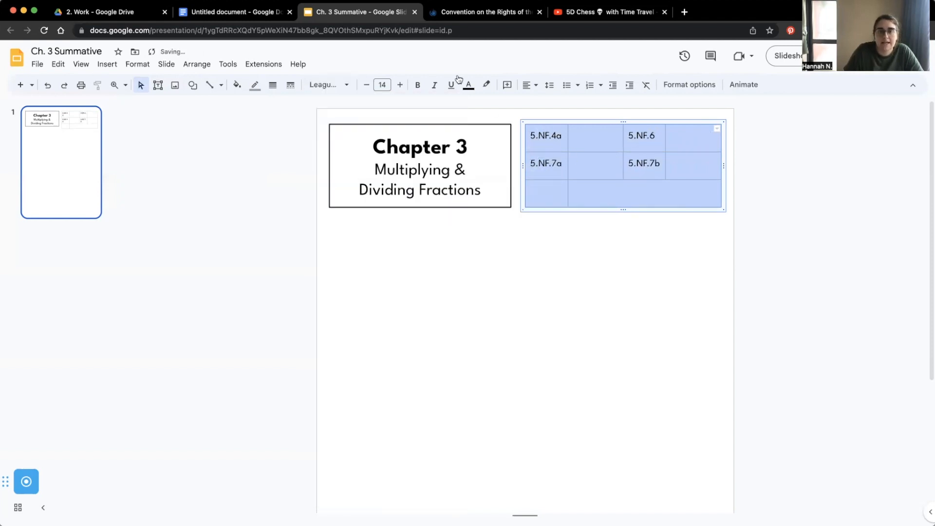
Step: Center the text of all table cells both vertically and horizontally
click(531, 84)
click(541, 117)
click(533, 85)
click(544, 103)
click(573, 216)
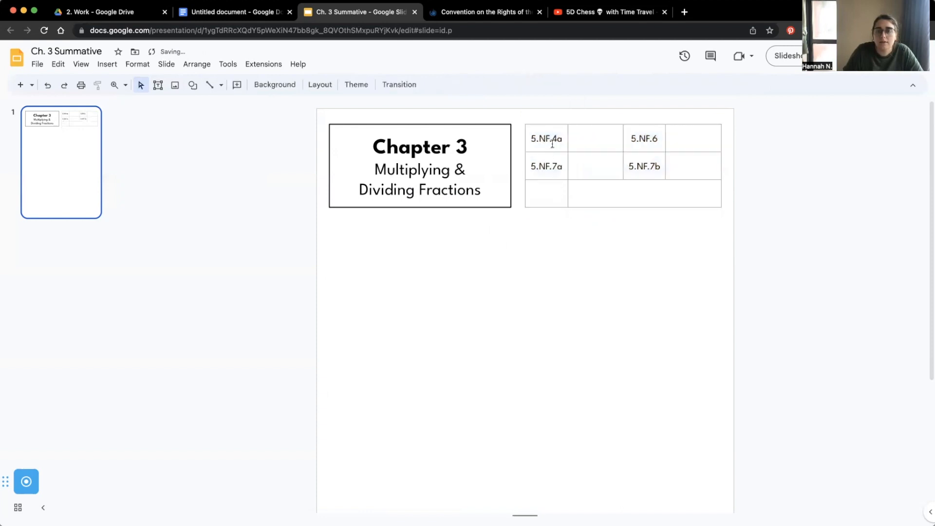
Step: Color all of the table's borders black and increase their weight
click(556, 126)
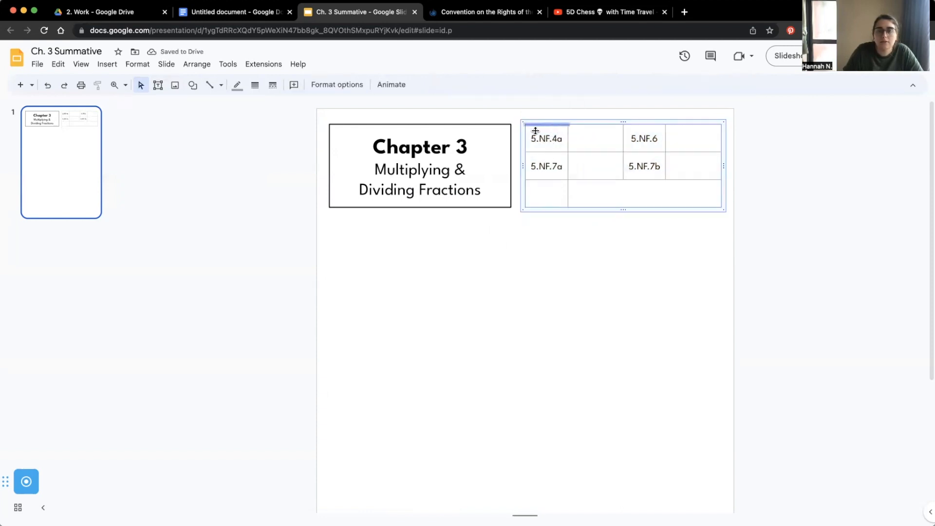
click(545, 167)
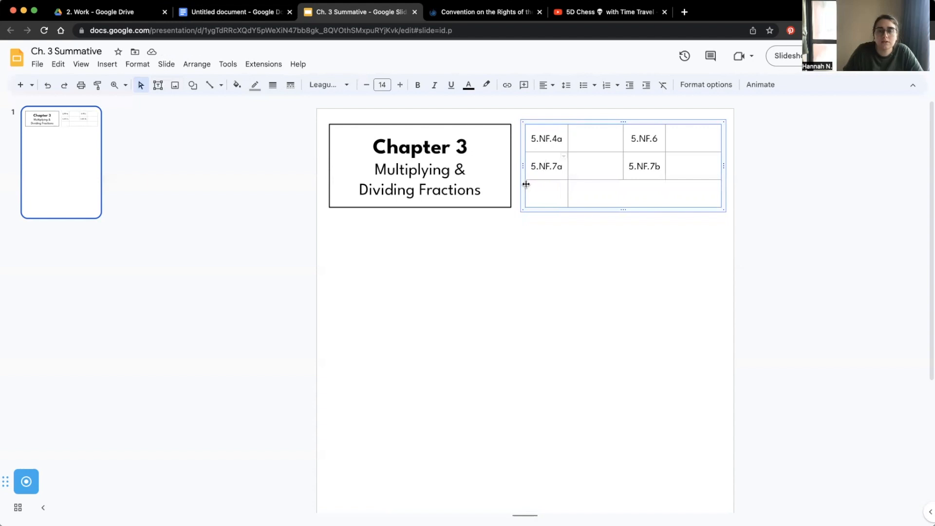
click(523, 181)
click(262, 88)
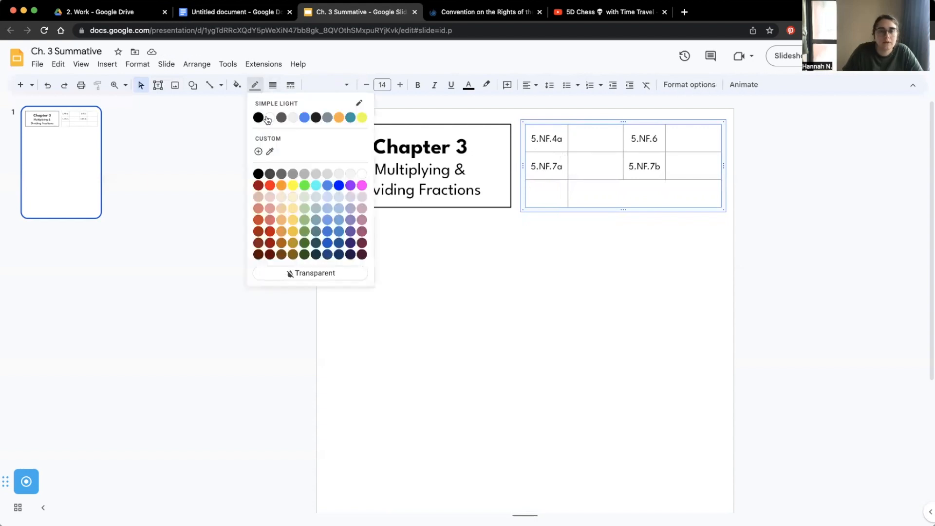
click(261, 118)
click(237, 85)
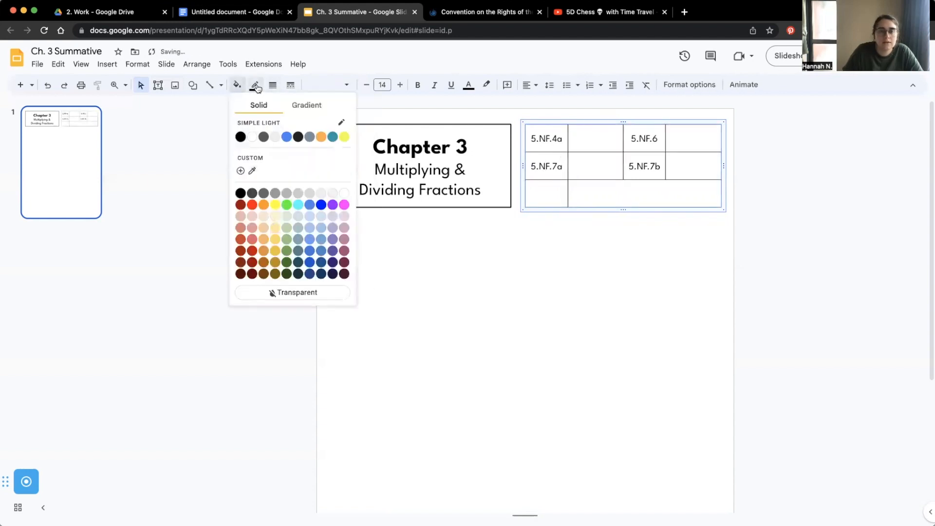
click(273, 85)
click(291, 121)
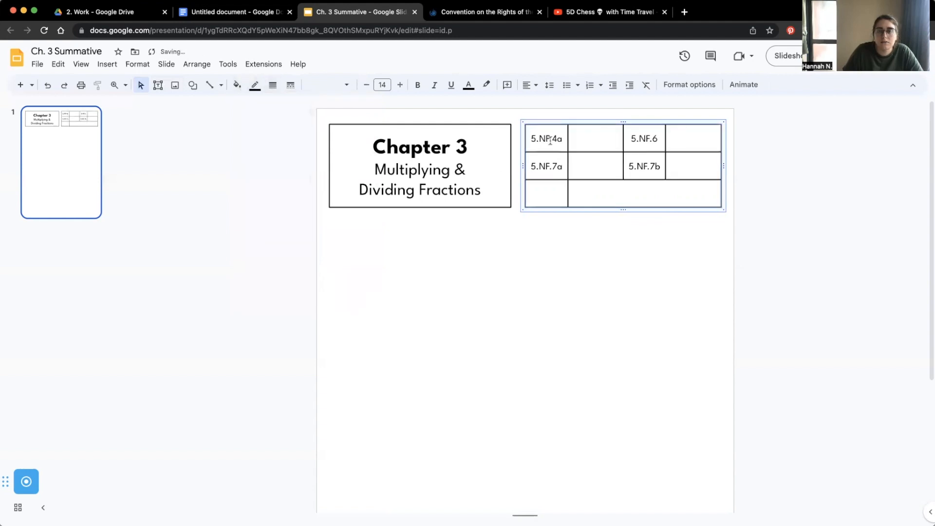
Step: Fill the table's whole first column and the 5.NF.6 and 5.NF.7b cells with gray
drag(551, 138, 548, 195)
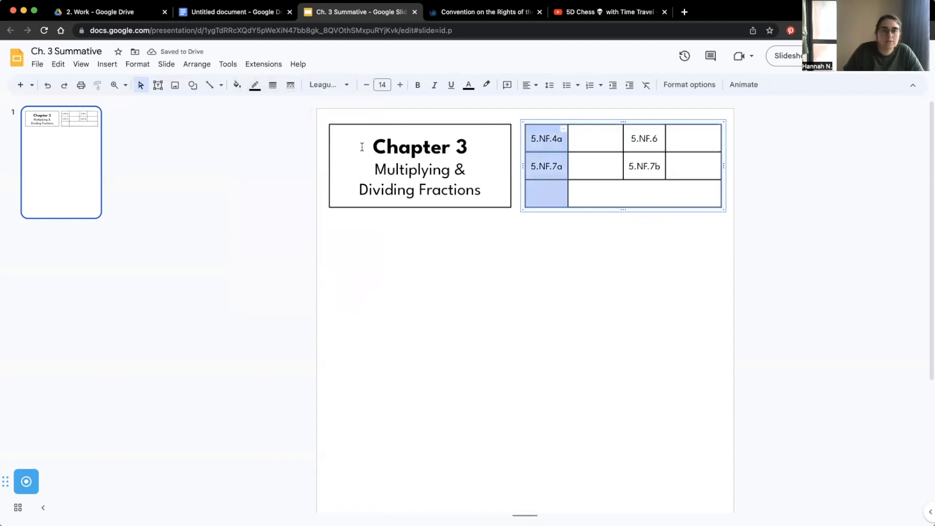
click(237, 85)
click(297, 193)
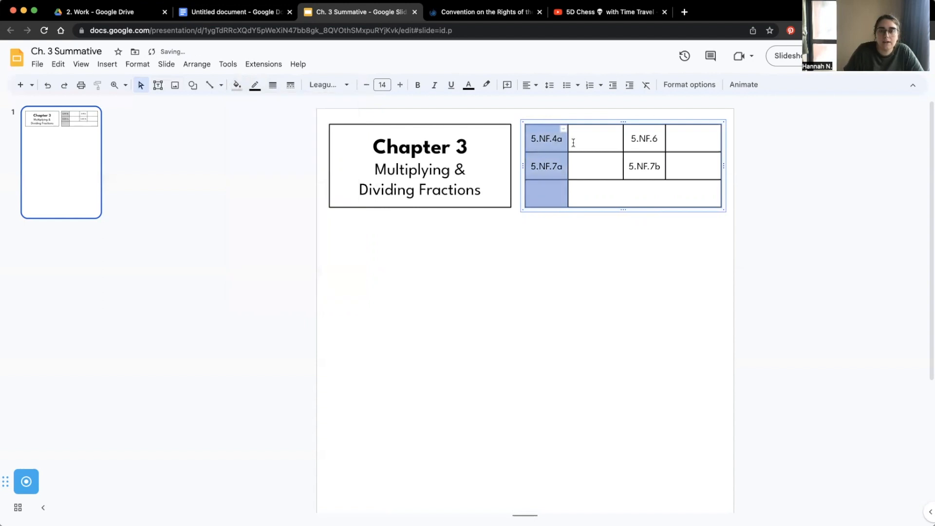
click(652, 143)
drag(653, 144, 645, 170)
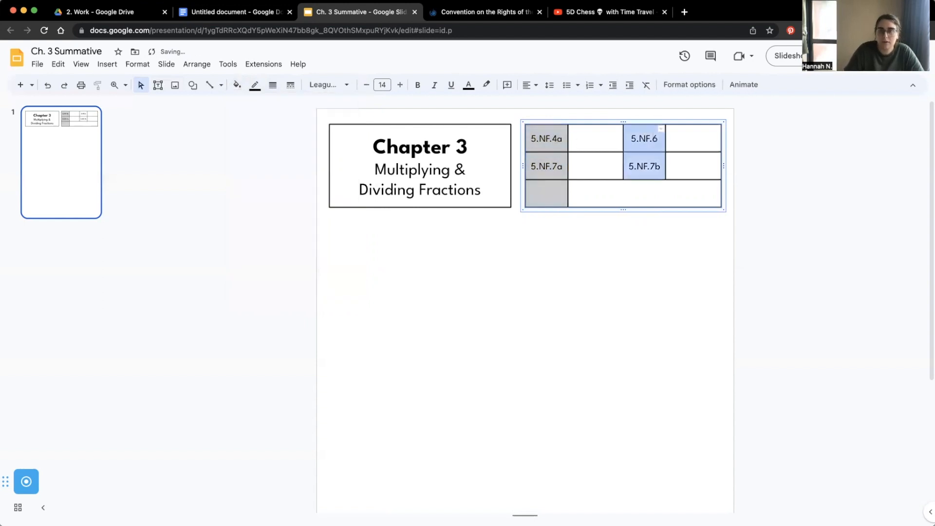
click(237, 85)
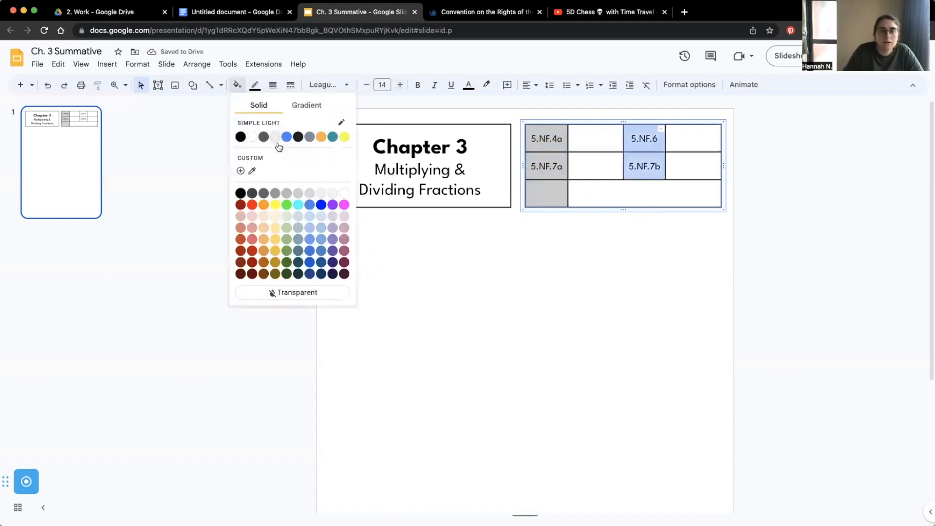
click(298, 194)
Step: Enter "Total" in the first cell of the table's bottom row
click(555, 191)
text(Total)
click(519, 276)
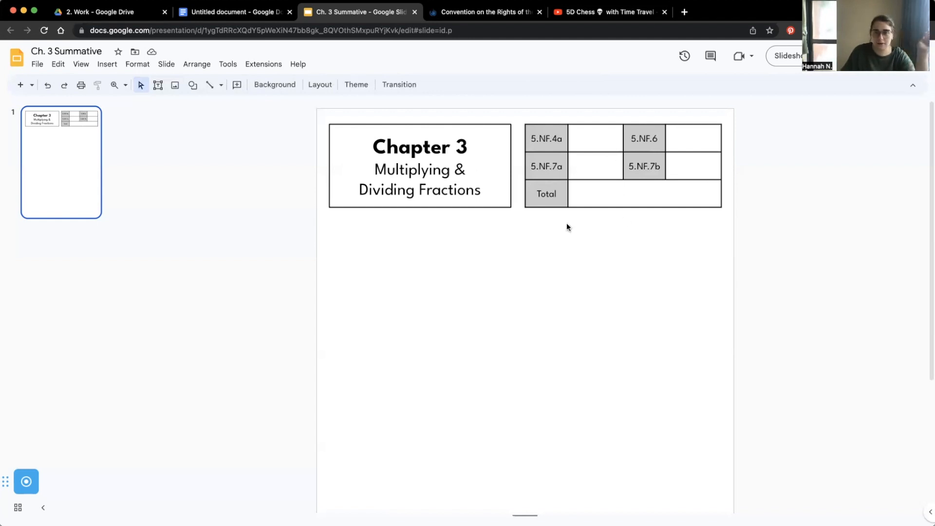
Step: Add a text box reading "Name" below the title box, spanning from the title box's outer edge to the table's outer edge
click(157, 86)
drag(344, 235, 646, 256)
text(Name)
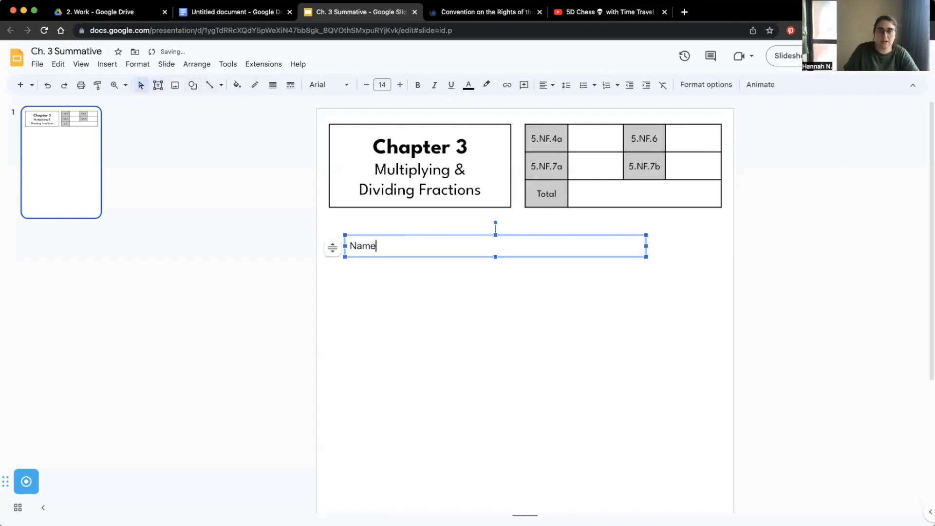
drag(424, 235, 408, 221)
drag(629, 234, 721, 233)
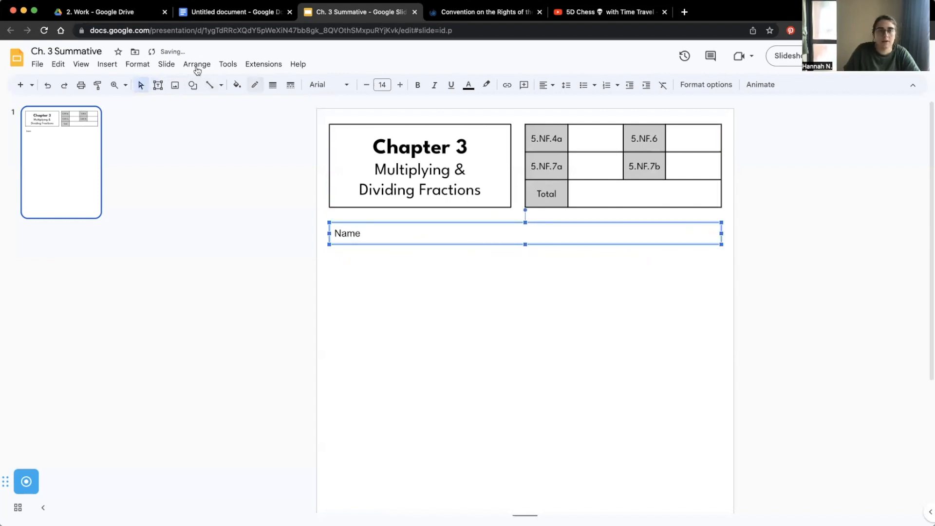
Step: Set the Name text box to League Spartan at size 13
click(324, 84)
click(352, 182)
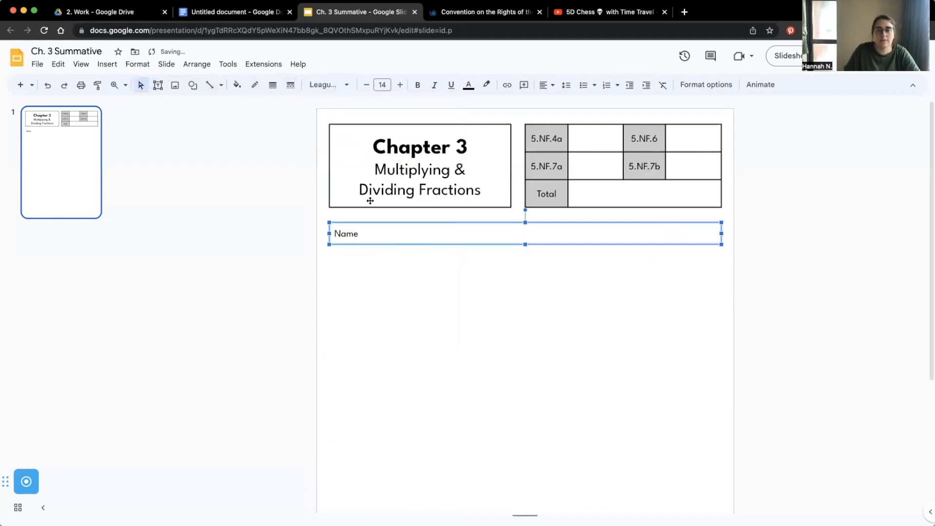
click(368, 86)
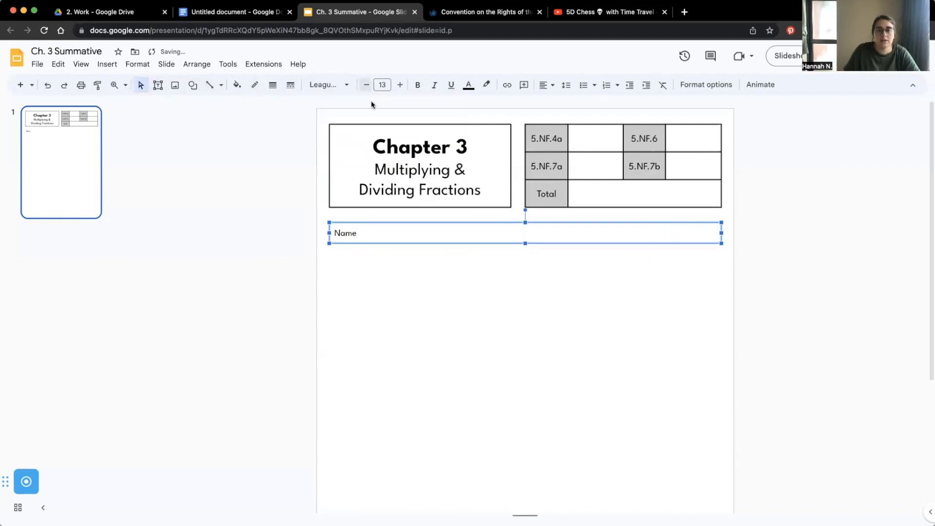
Step: Add a long underscore blank after "Name", followed by "Date" and a shorter underscore blank filling the rest of the line
click(367, 235)
click(372, 232)
text(_____________________________)
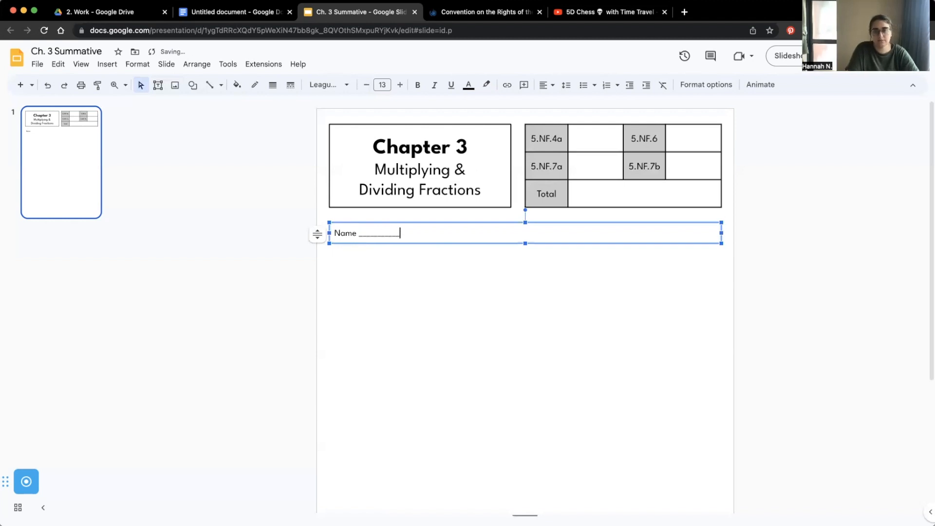
text(_____________________________)
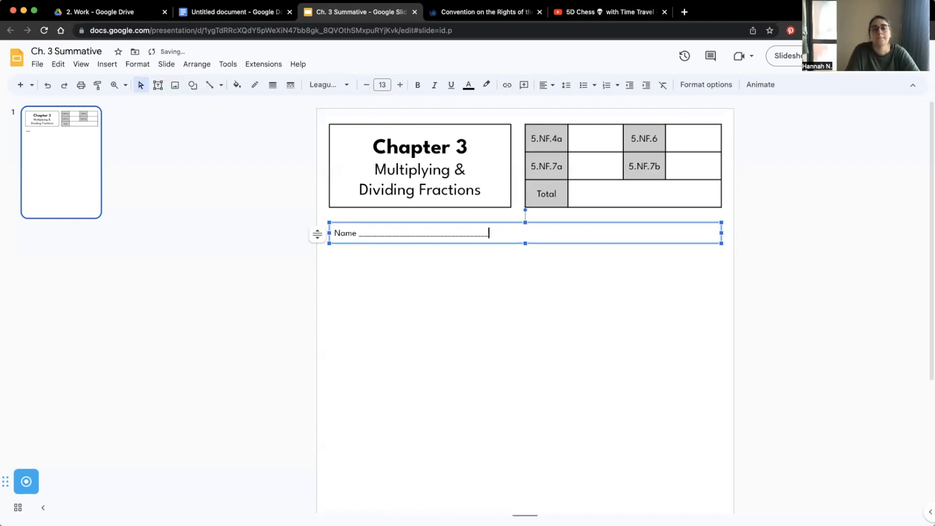
text(__ Date)
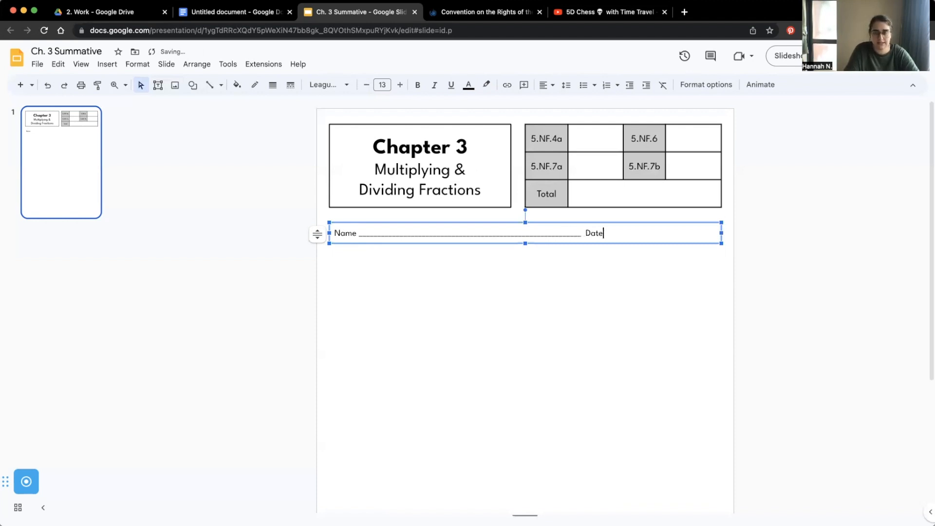
text( _________________________)
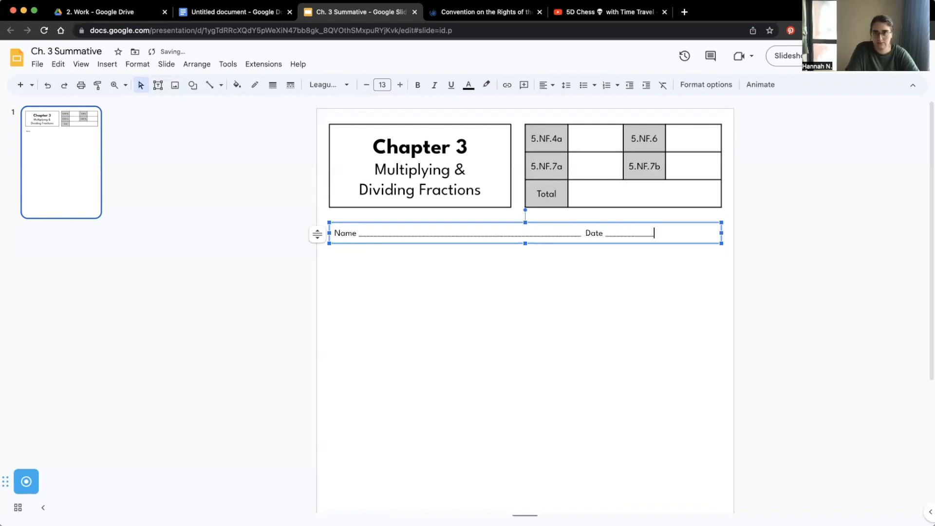
text(____)
key(BackSpace)
click(378, 314)
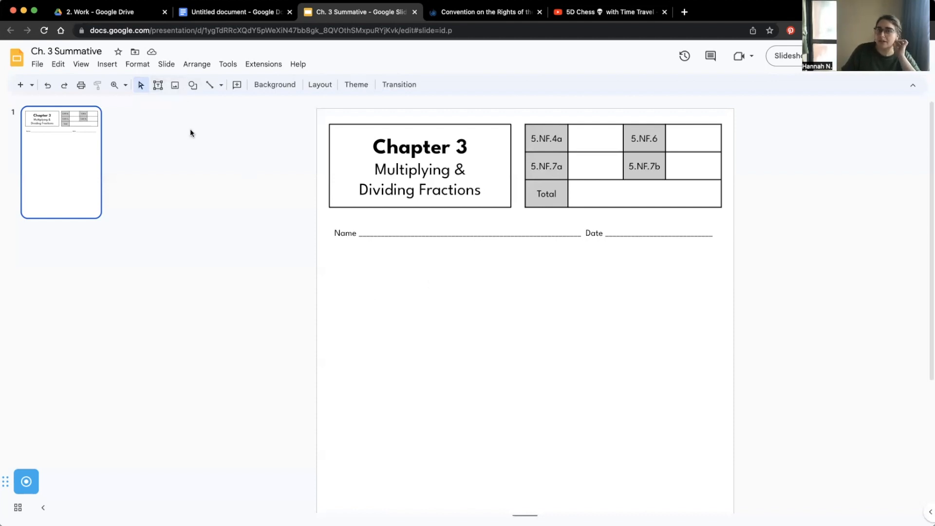
Step: Add a text box with the centred heading "Word Bank" below the Date blank, flush with the score table's outer edge
click(156, 85)
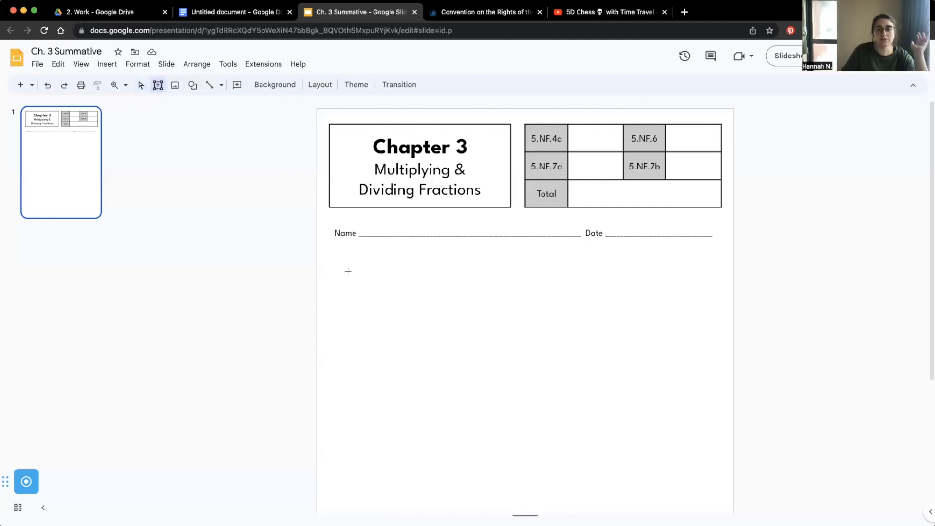
click(578, 299)
drag(635, 299, 694, 507)
click(618, 271)
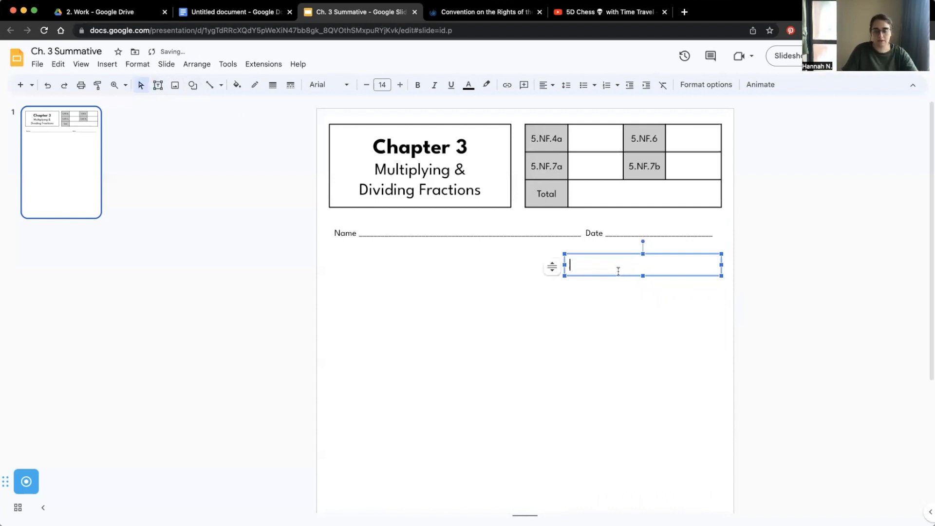
click(546, 85)
click(560, 103)
click(547, 85)
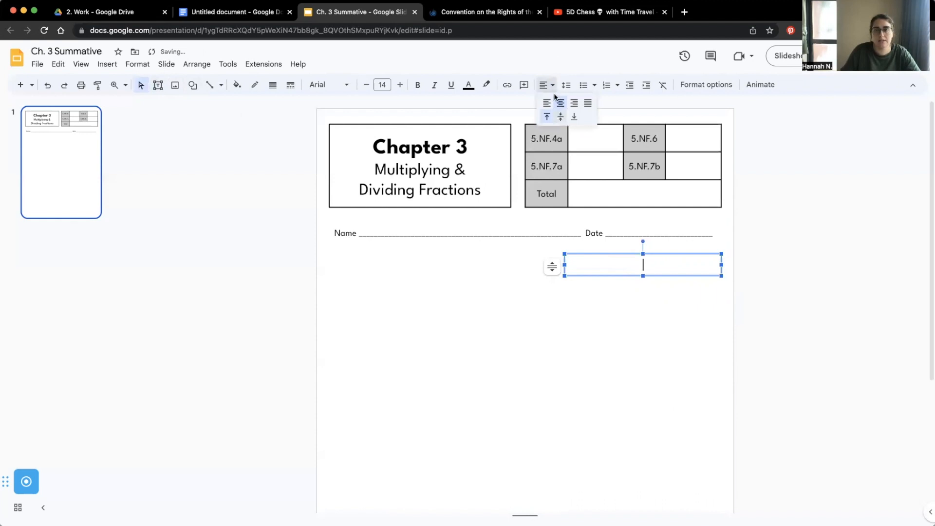
click(560, 102)
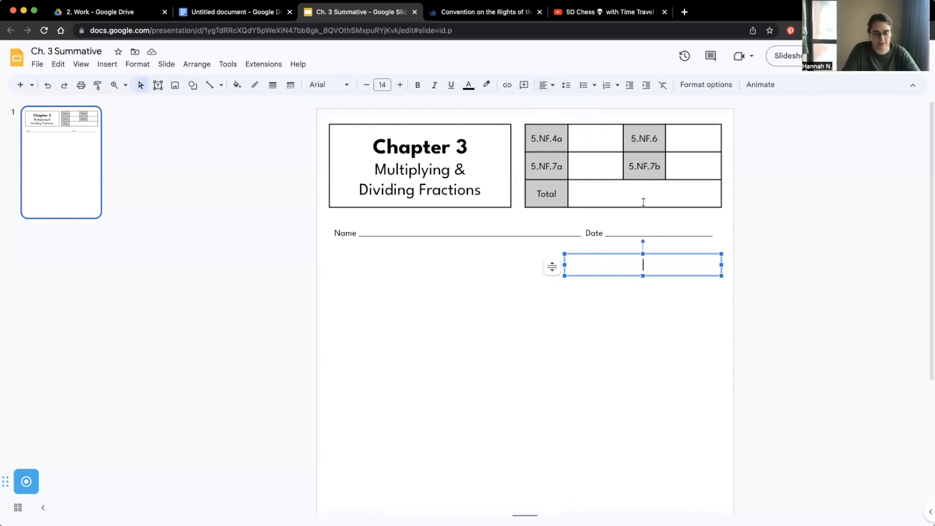
text(Word )
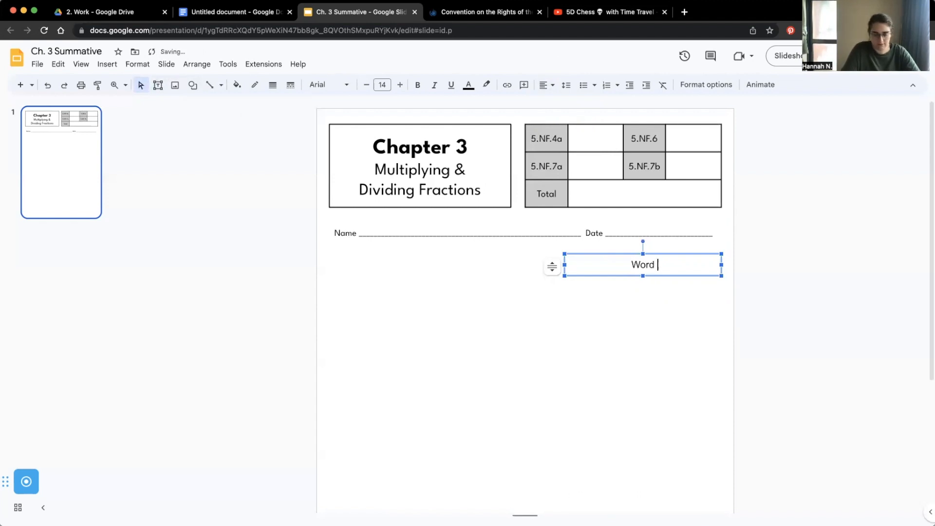
text(Bank)
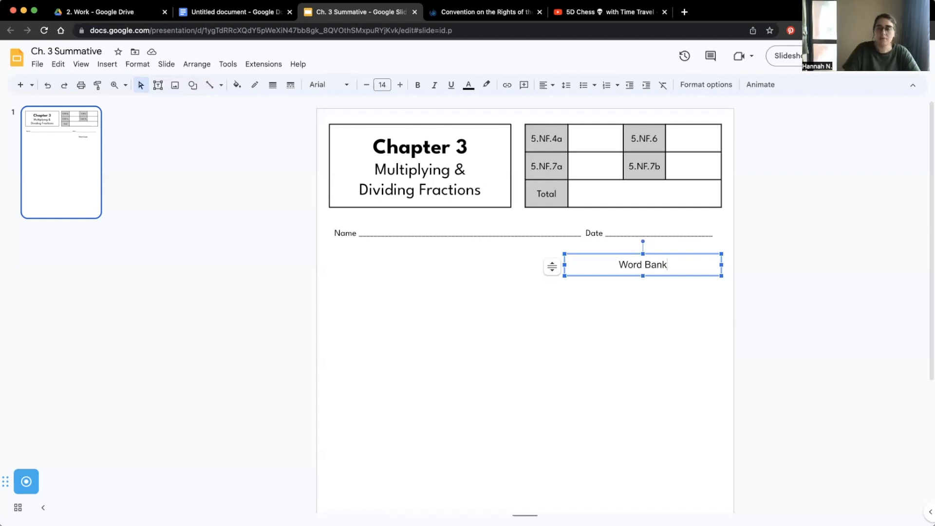
Step: List "fraction", "numerator", "denominator" and "factor" on separate lines under the Word Bank heading, keeping them in lower case
key(Return)
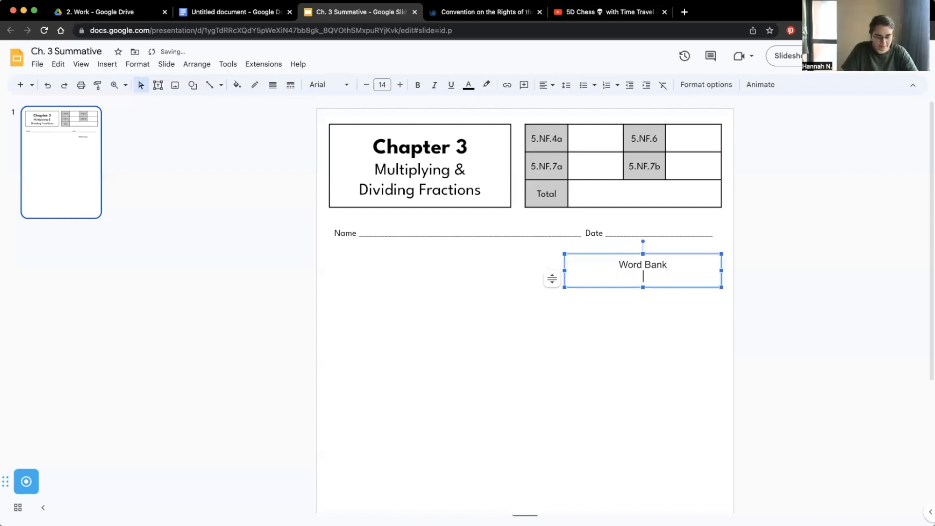
text(fraction)
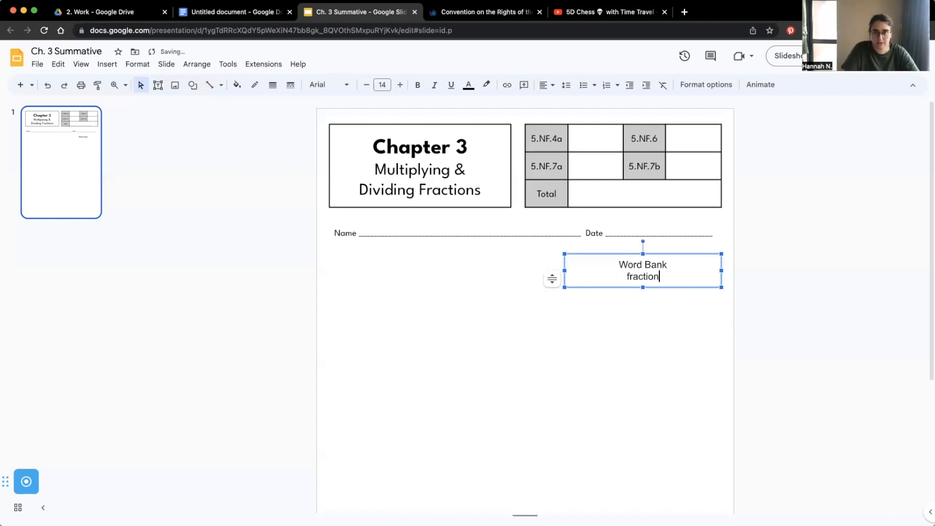
key(Return)
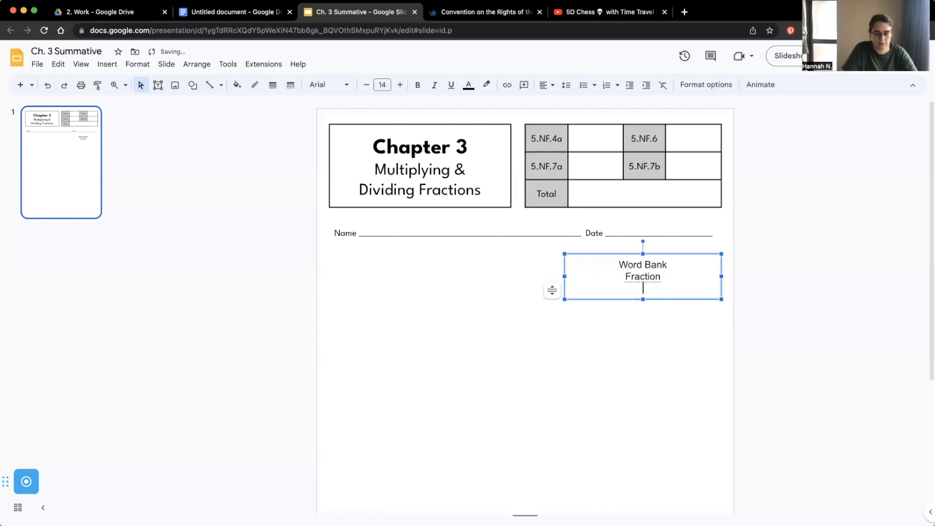
key(super+z)
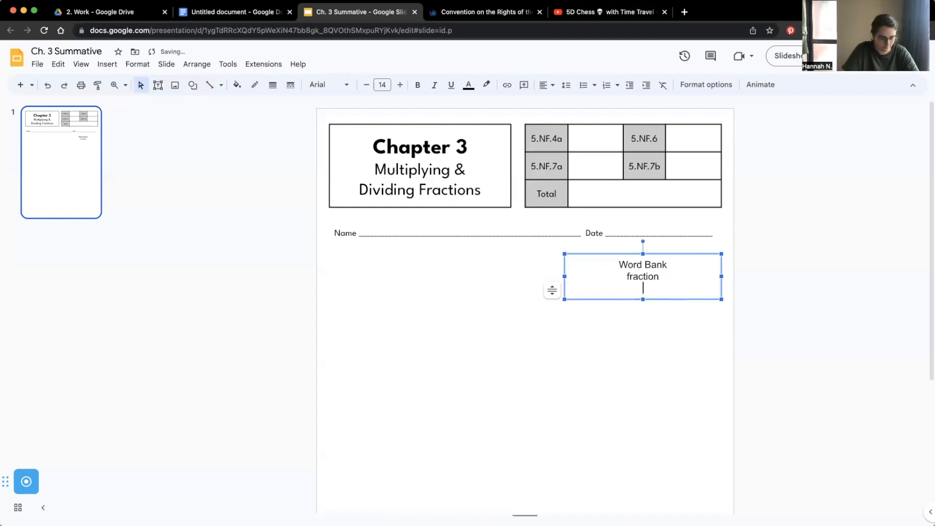
text(numerator)
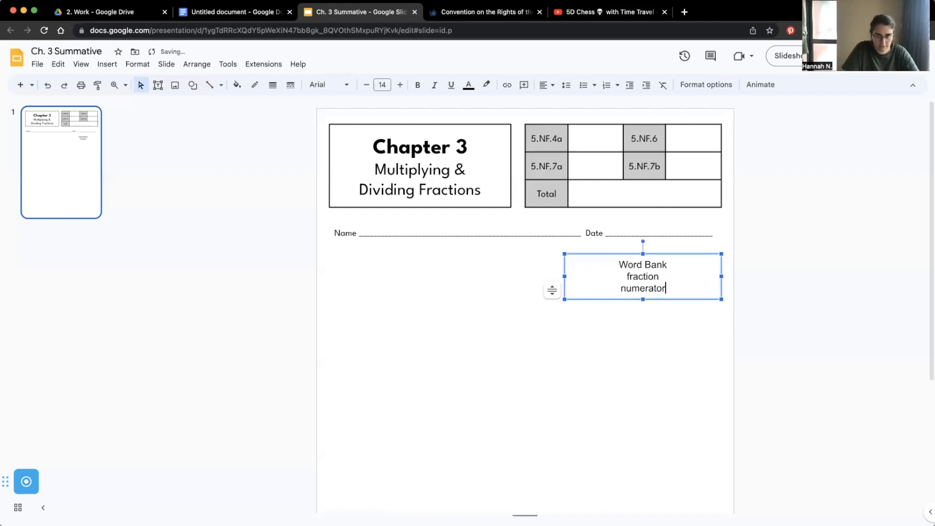
key(Return)
text(denomi)
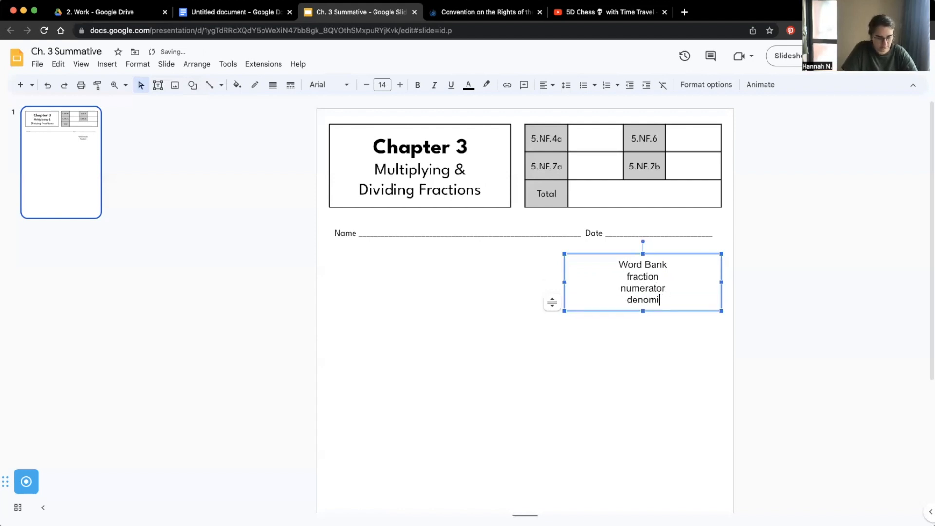
text(nator)
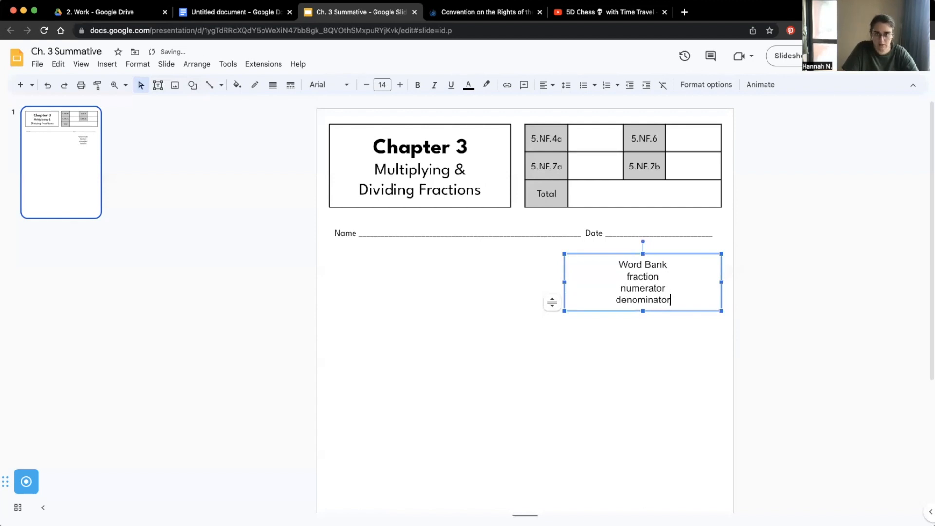
key(Return)
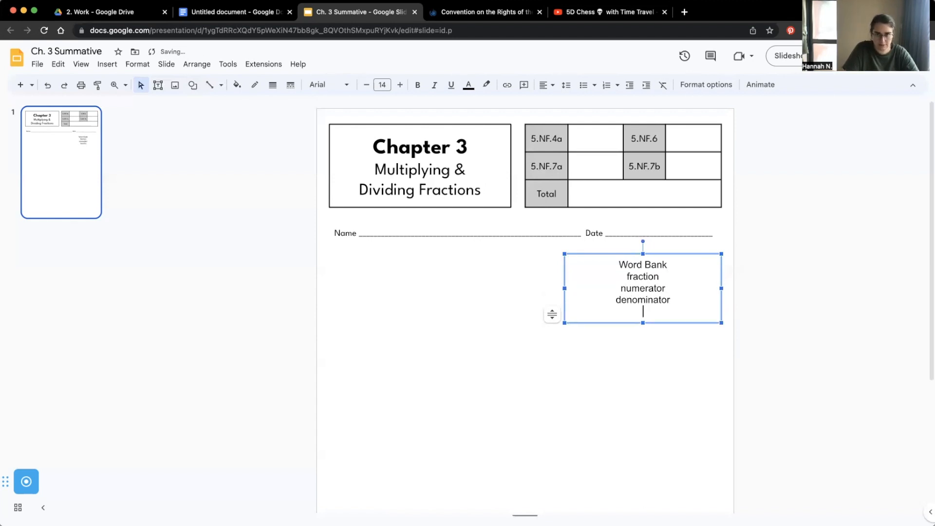
text(factor)
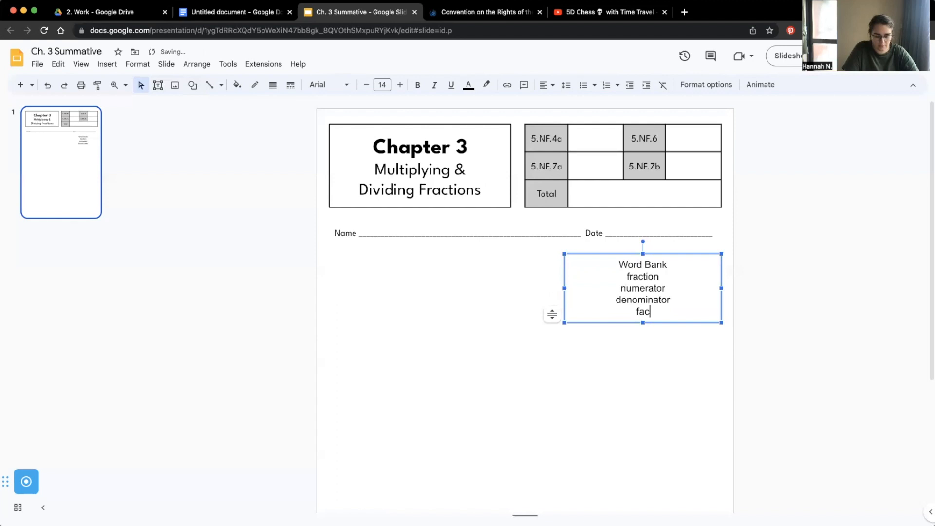
key(Return)
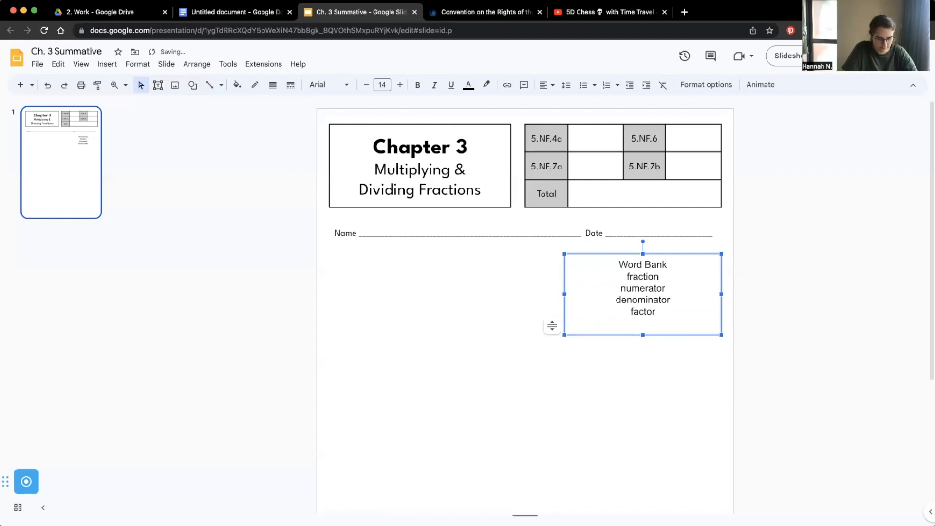
Step: Continue the word list with "product", "divisor", "dividend" and "quotient" on separate lower-case lines, leaving no empty line at the end
text(product)
key(Return)
key(ctrl+z)
text(divisor)
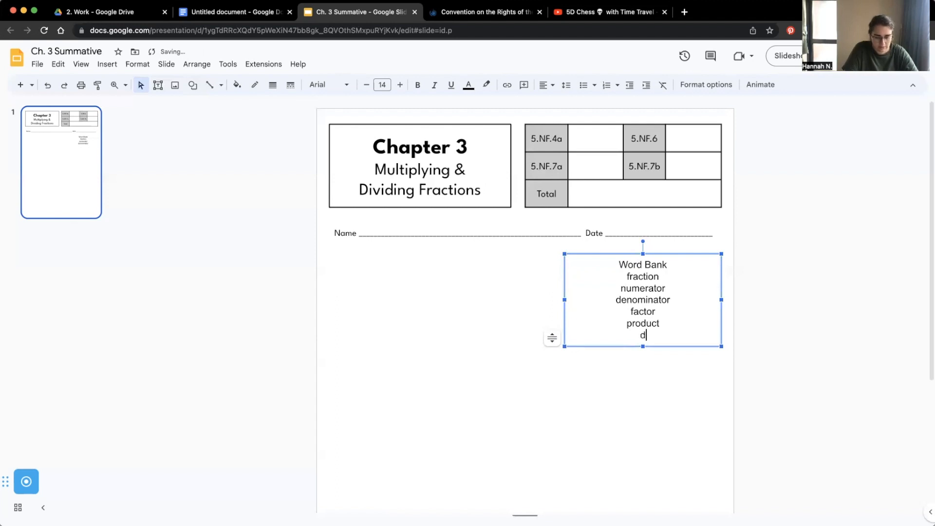
key(Return)
key(ctrl+z)
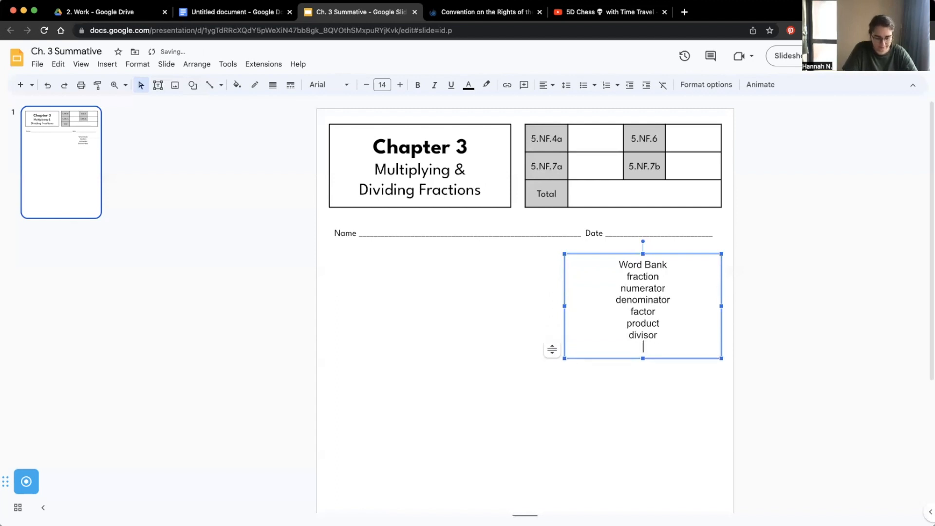
text(dividend)
key(Return)
key(ctrl+z)
text(qu)
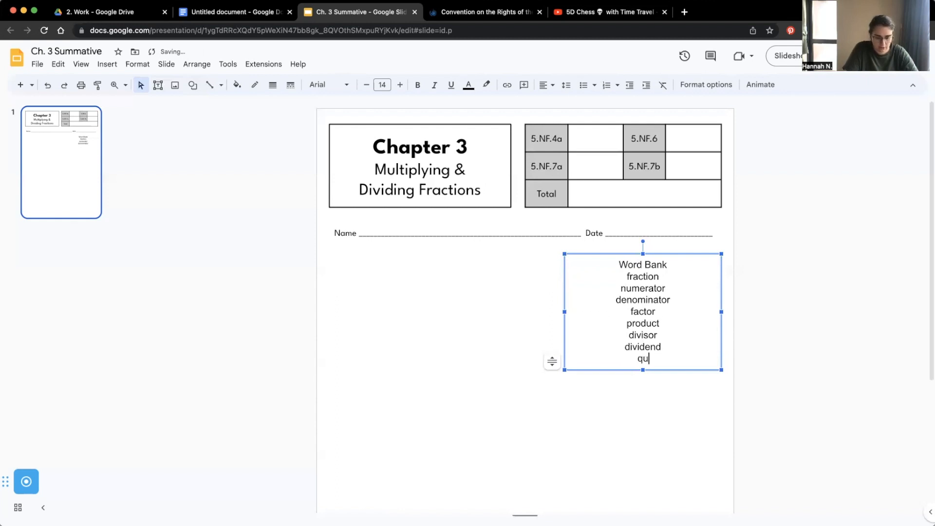
text(otient)
key(Return)
key(ctrl+z)
key(BackSpace)
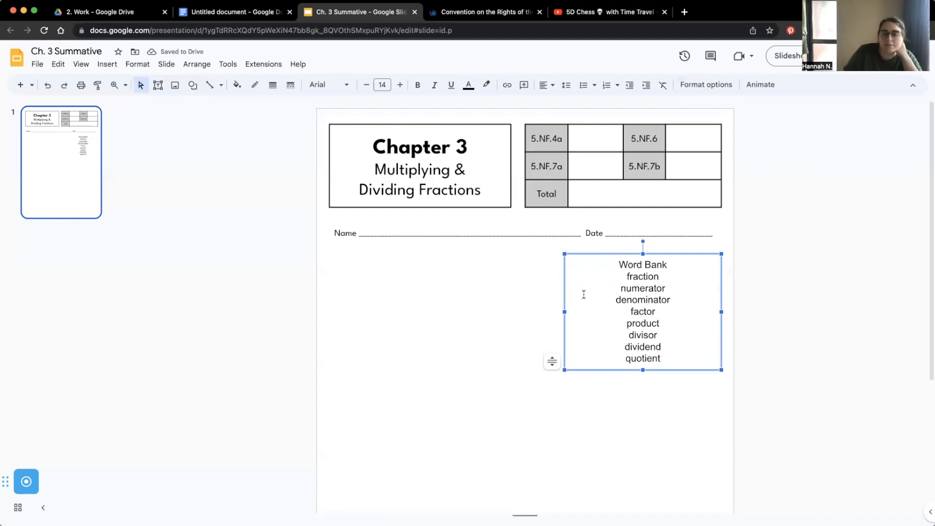
Step: Set the Word Bank text to League Spartan with 1.5 line spacing
click(325, 85)
click(361, 190)
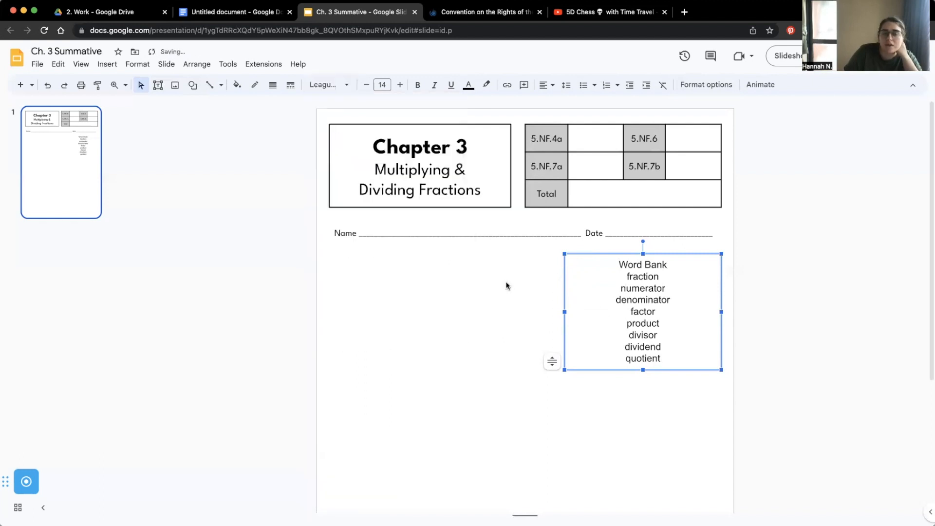
click(336, 86)
click(354, 188)
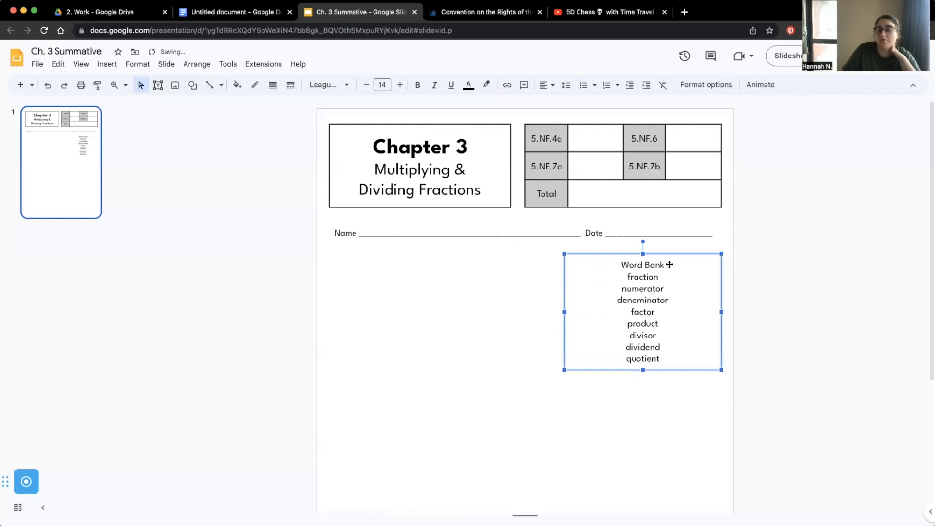
click(547, 86)
click(566, 86)
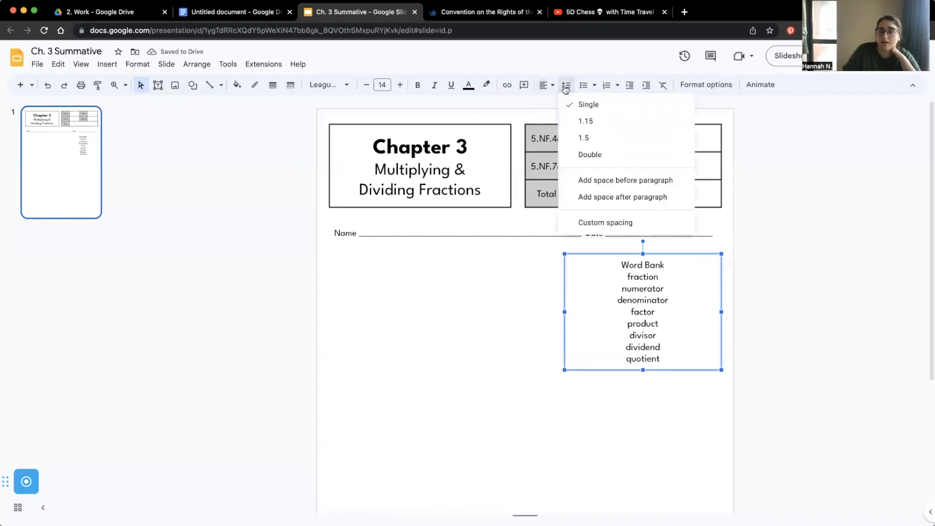
click(581, 141)
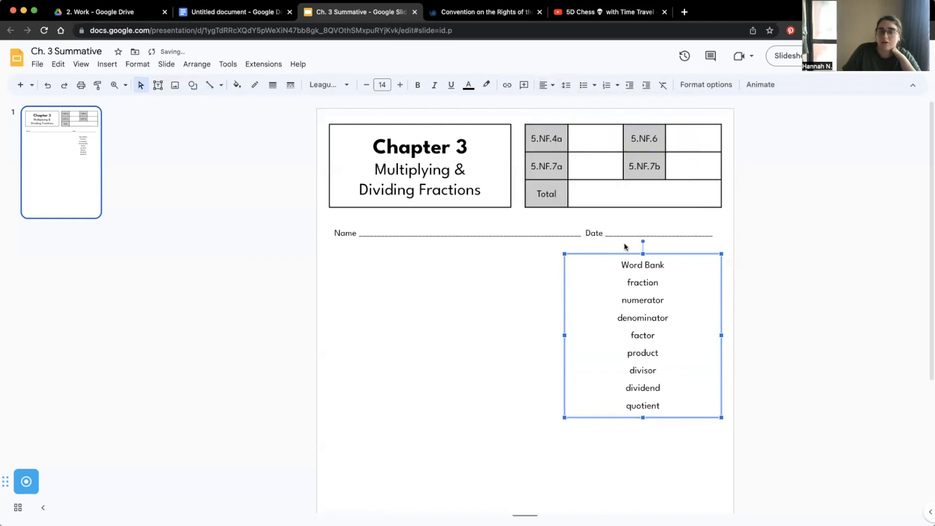
Step: Set the Word Bank text to size 19 and make its heading bold
click(390, 86)
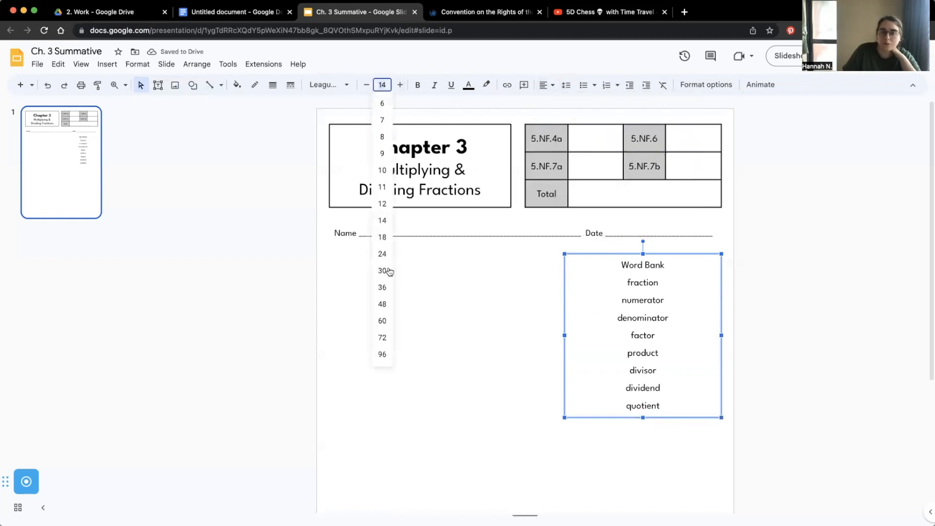
click(389, 243)
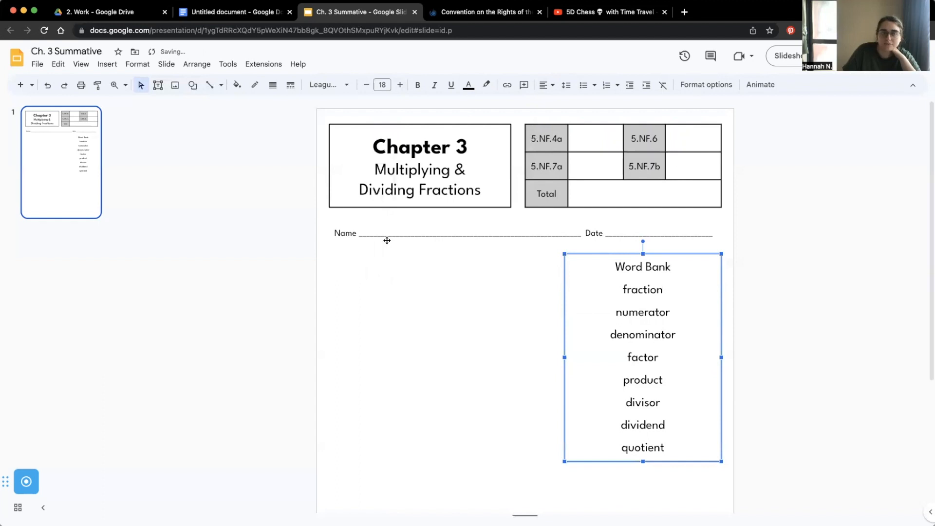
click(399, 84)
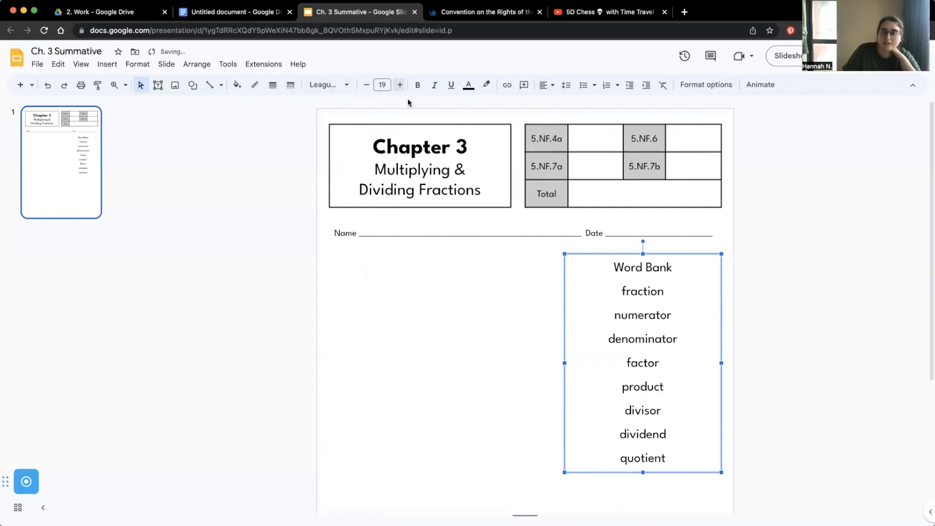
drag(615, 267, 675, 269)
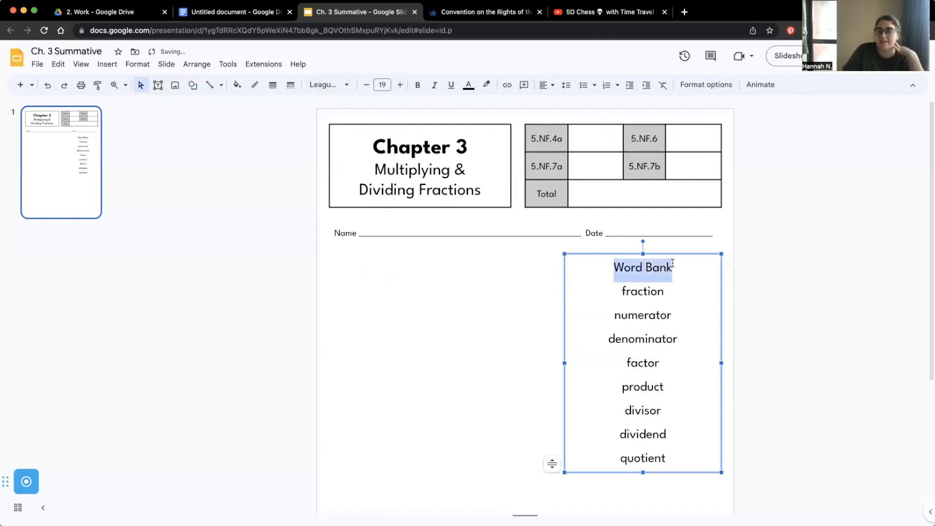
click(418, 85)
click(736, 335)
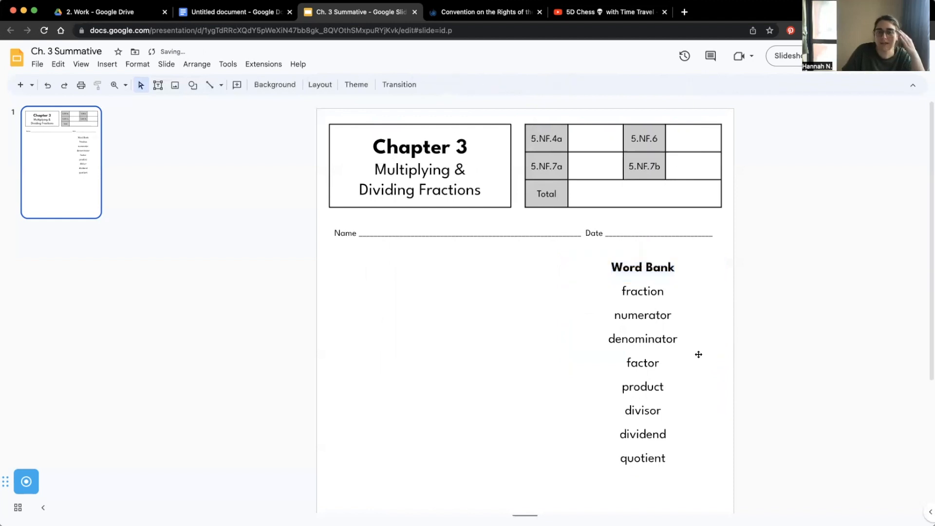
Step: Give the Word Bank box a black border and narrow it slightly from the side facing the blank question area
click(671, 362)
click(636, 257)
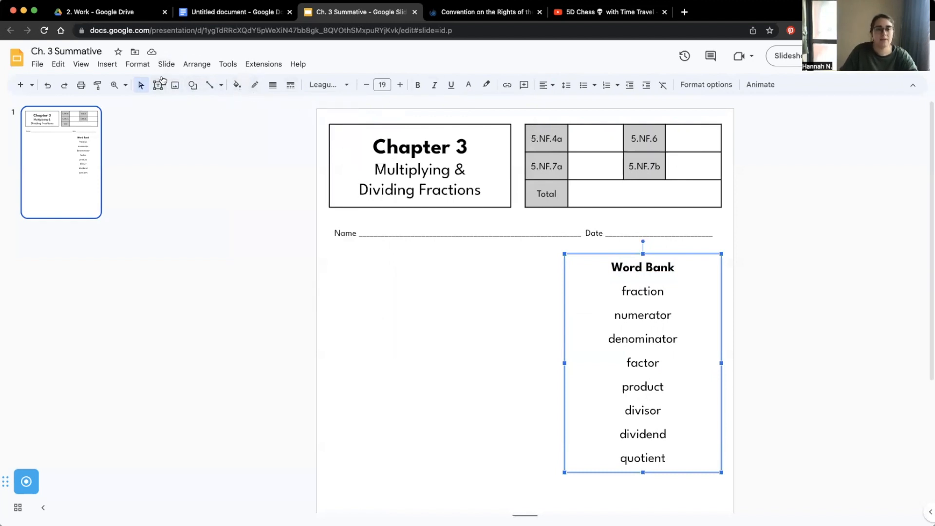
click(255, 86)
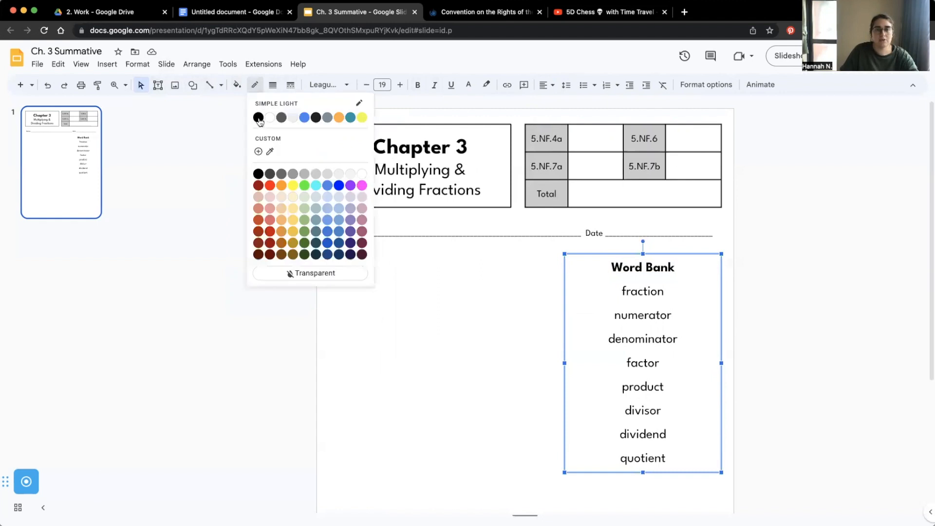
click(259, 117)
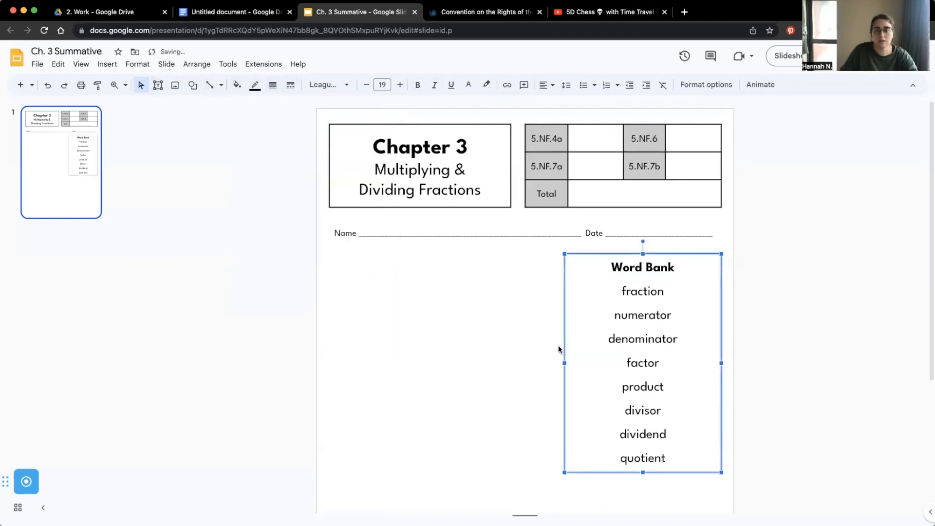
drag(565, 362, 585, 366)
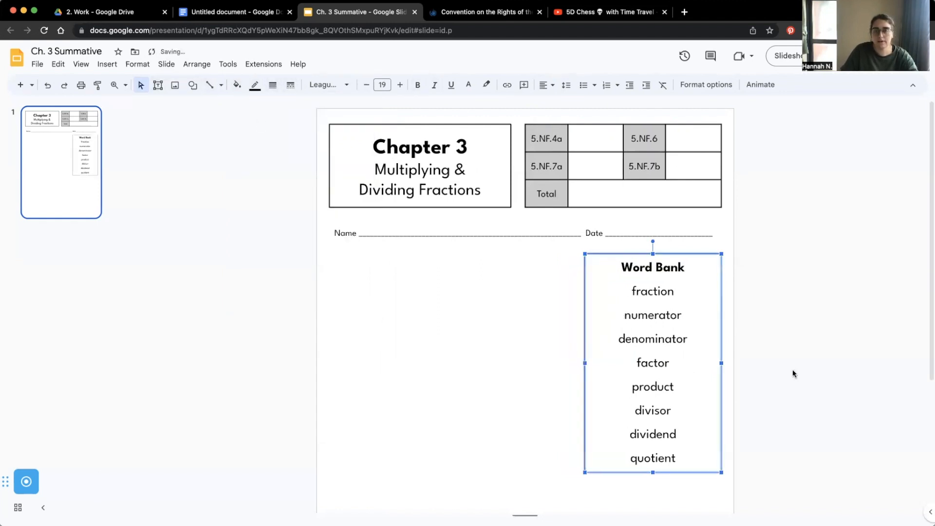
click(793, 369)
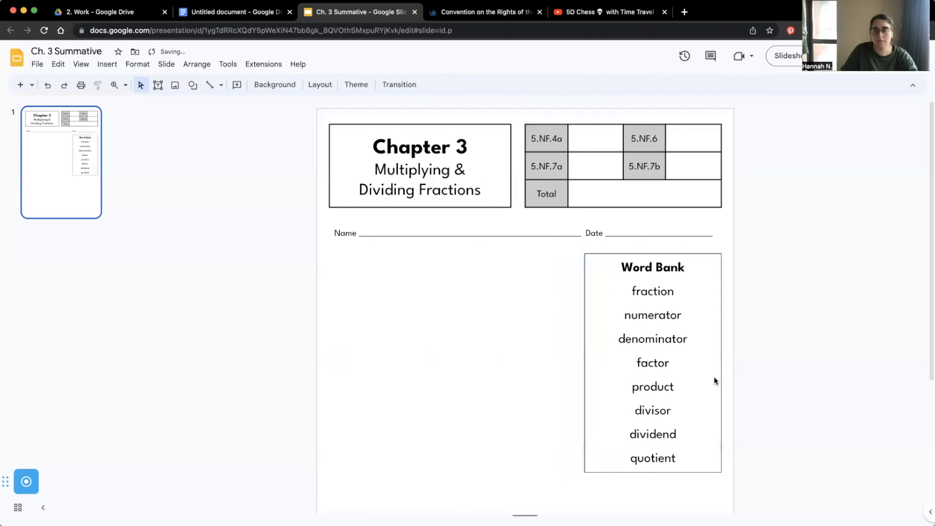
Step: Thicken the Word Bank box's border to match the title box
click(584, 371)
click(273, 84)
click(291, 121)
click(779, 317)
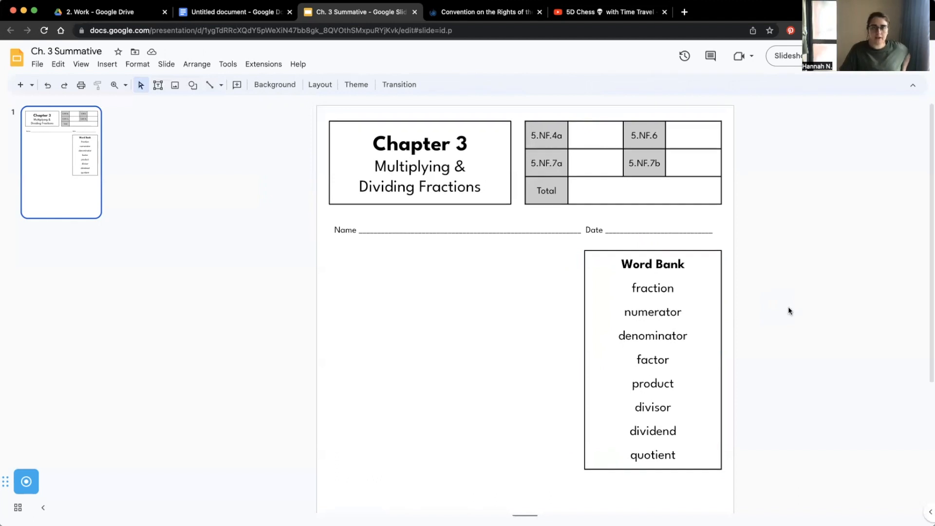
Step: Add a text box beside the Word Bank, level with its upper edge and narrowed to fit the blank question area
scroll(789, 310, down, 3)
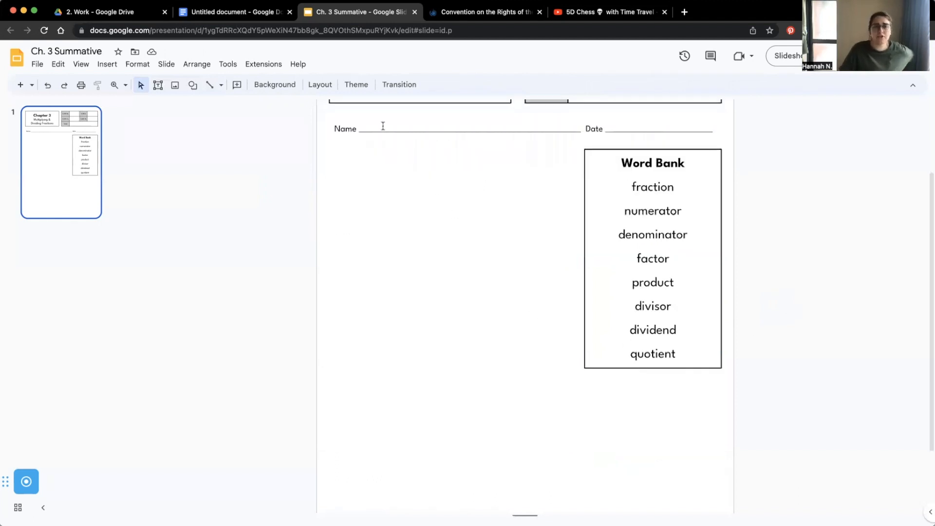
click(158, 85)
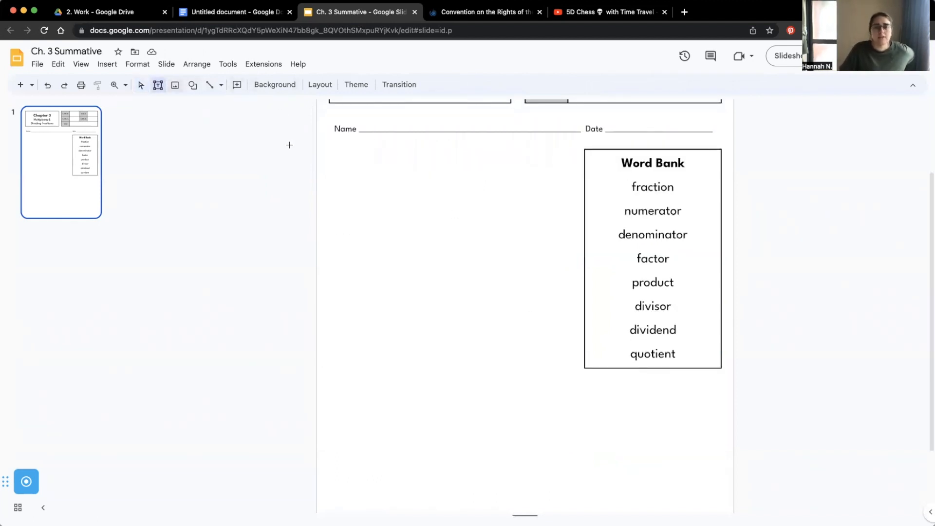
click(331, 161)
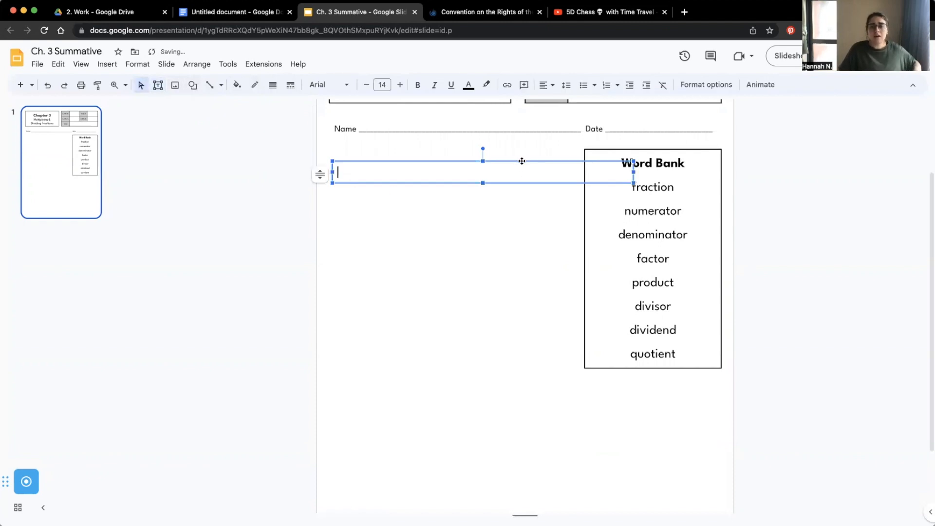
drag(518, 150, 516, 140)
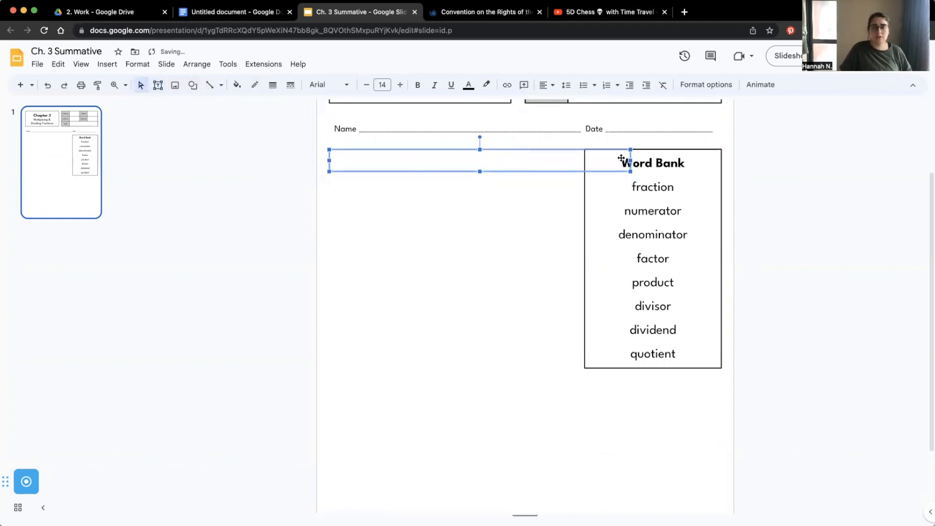
drag(630, 161, 574, 161)
click(434, 164)
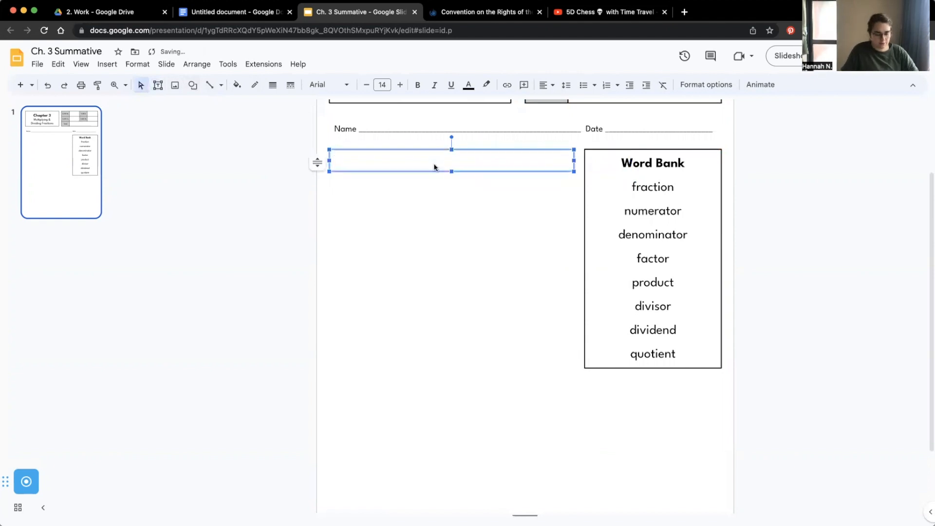
Step: Enter the instruction "Write the correct vocab word on the line (1 pt. each)" in the new text box
text(Write the correct )
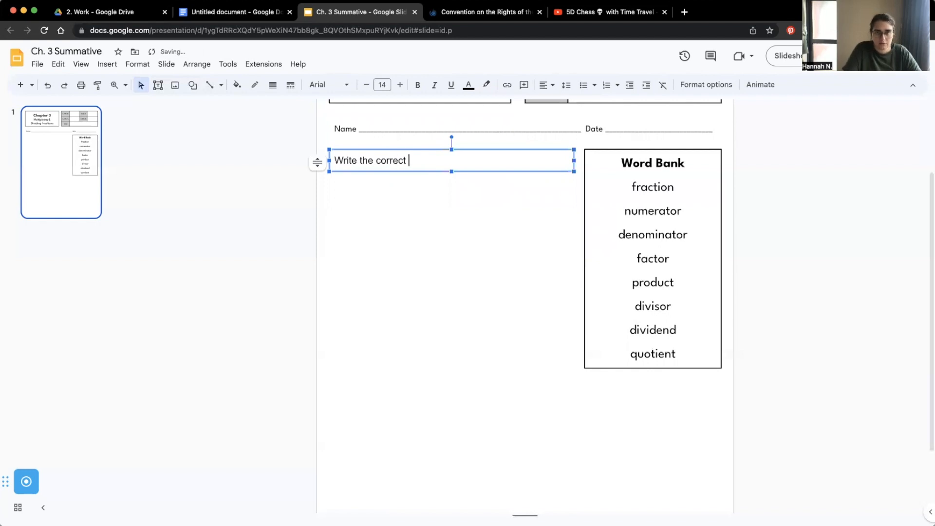
text(vocab wo)
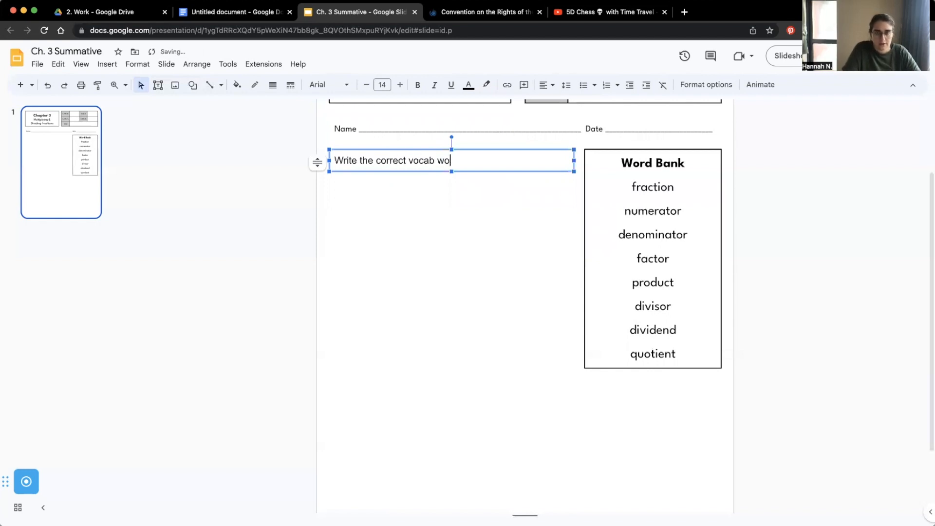
text(rd on the line)
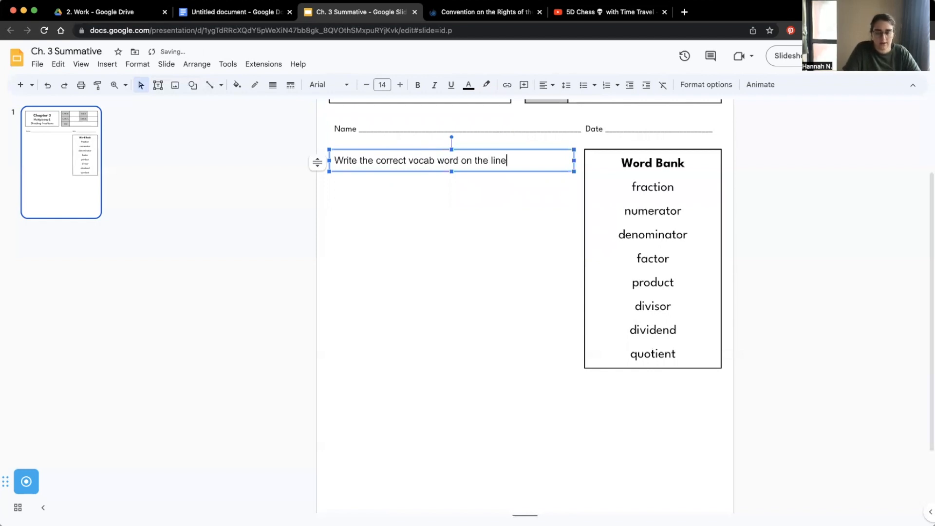
text( ()
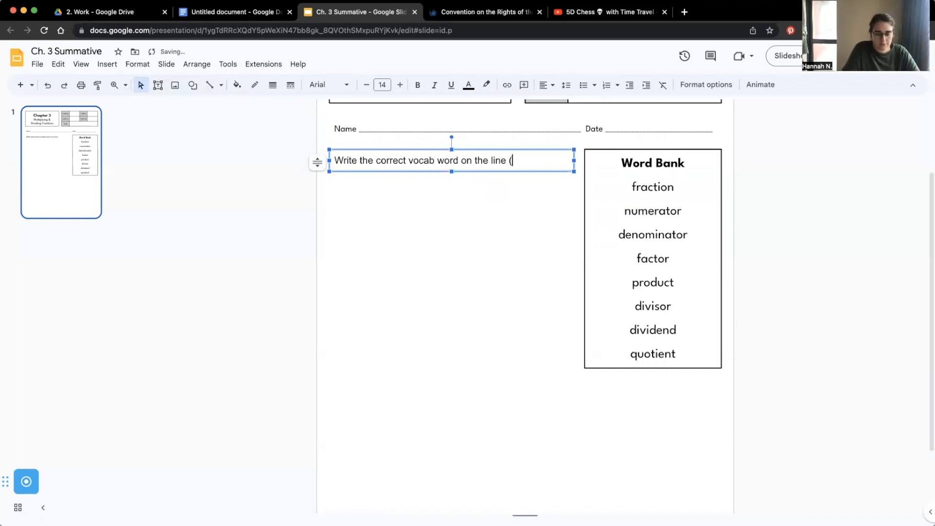
text(1 pt.)
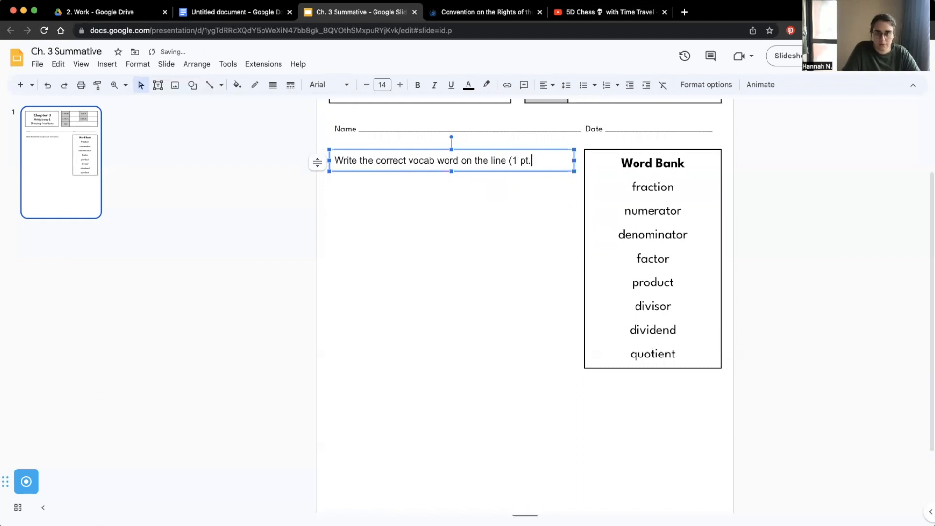
text( each))
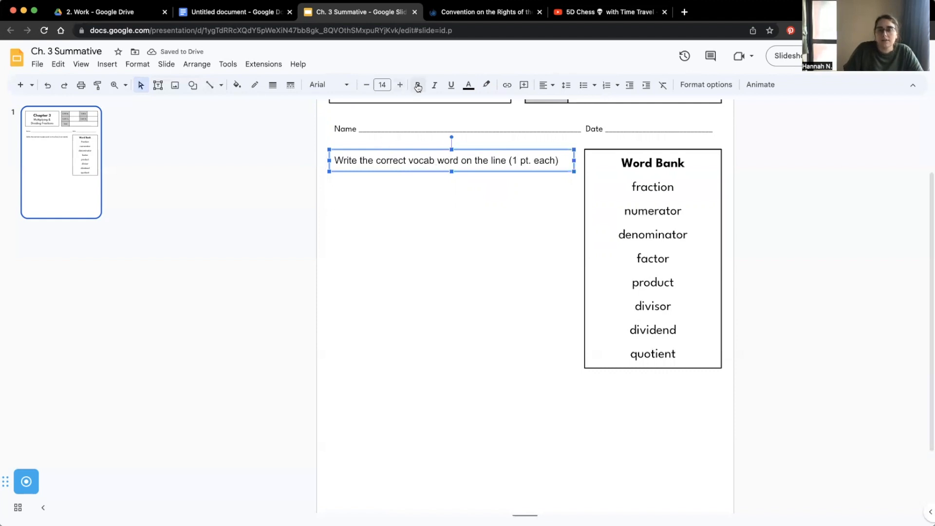
Step: Format the vocab instruction in bold League Spartan, keeping it at size 14
click(324, 85)
click(345, 190)
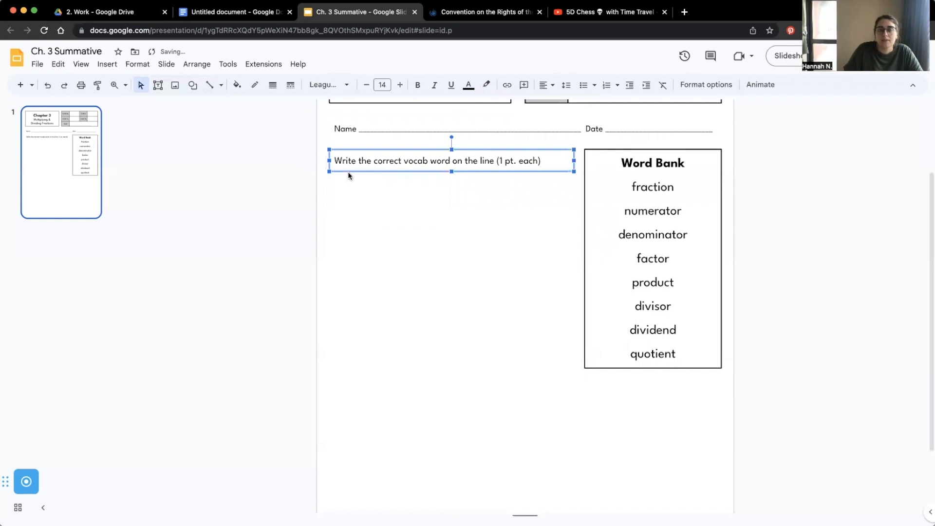
click(400, 85)
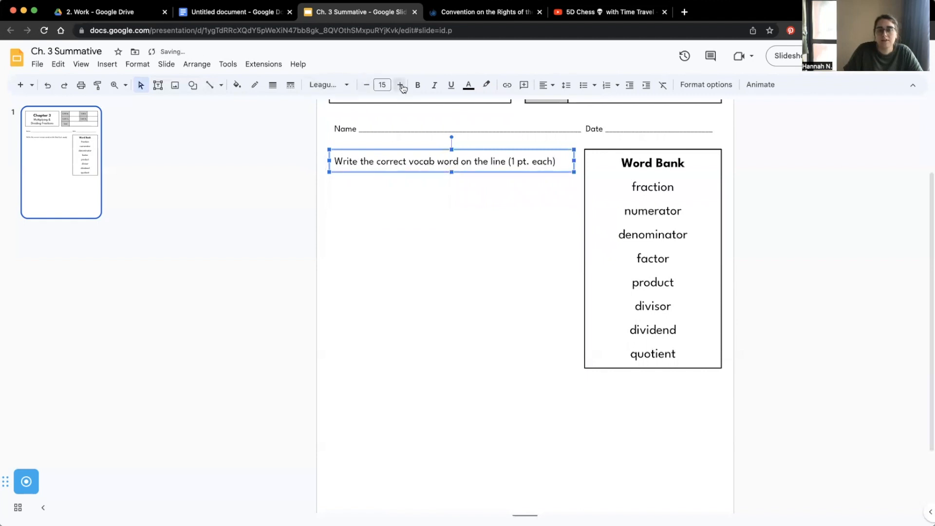
click(366, 85)
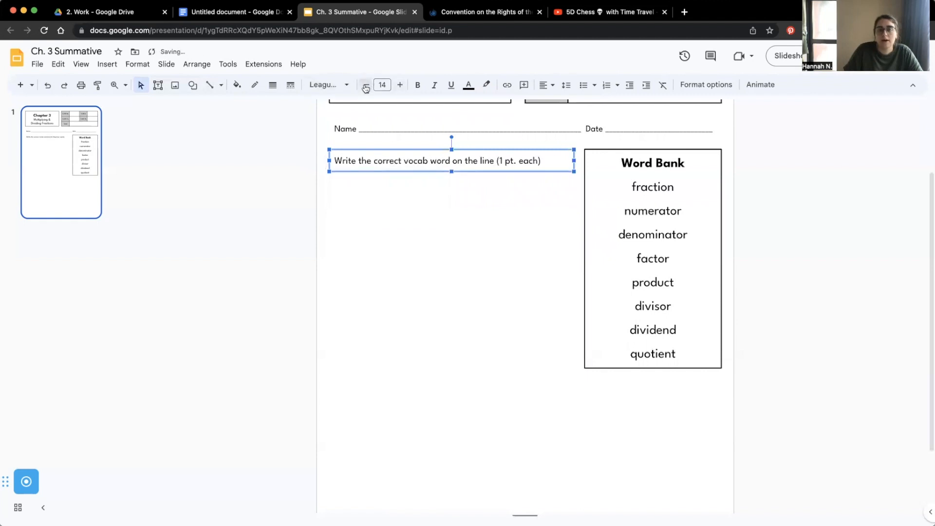
click(418, 86)
click(304, 215)
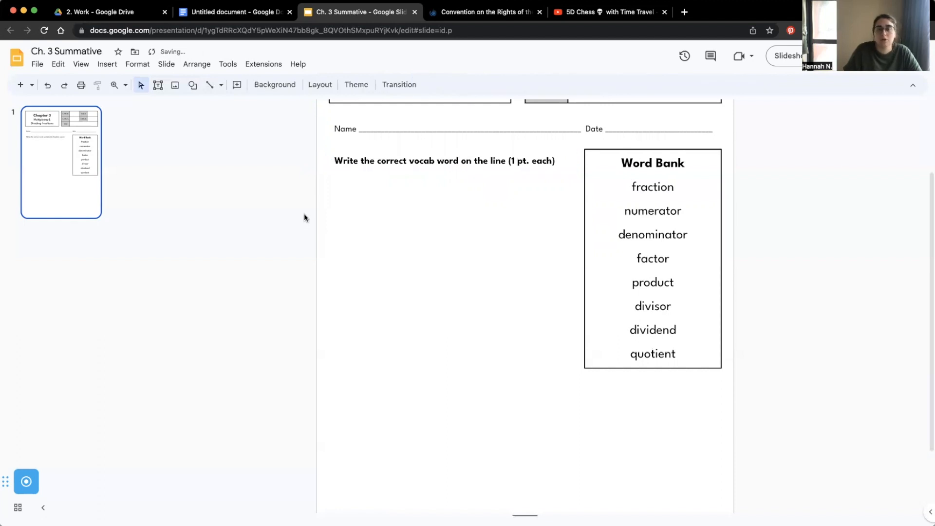
click(443, 167)
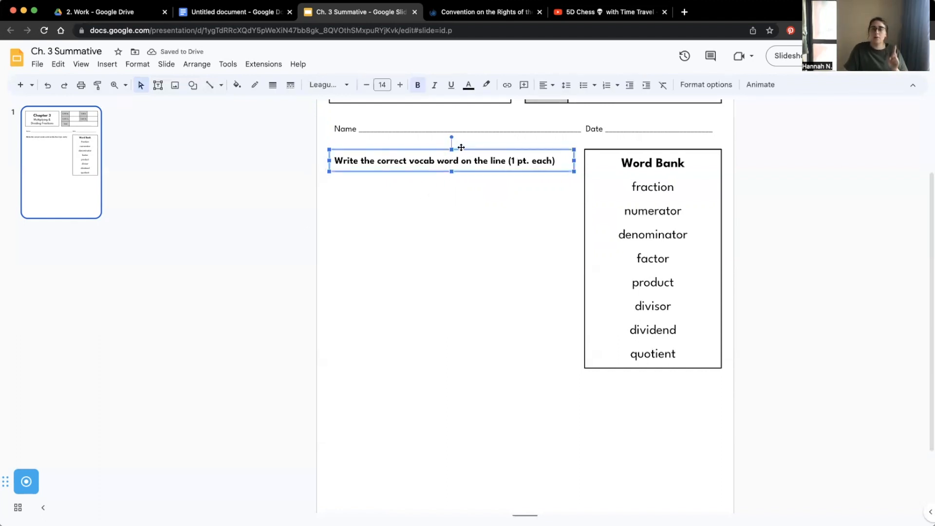
click(297, 189)
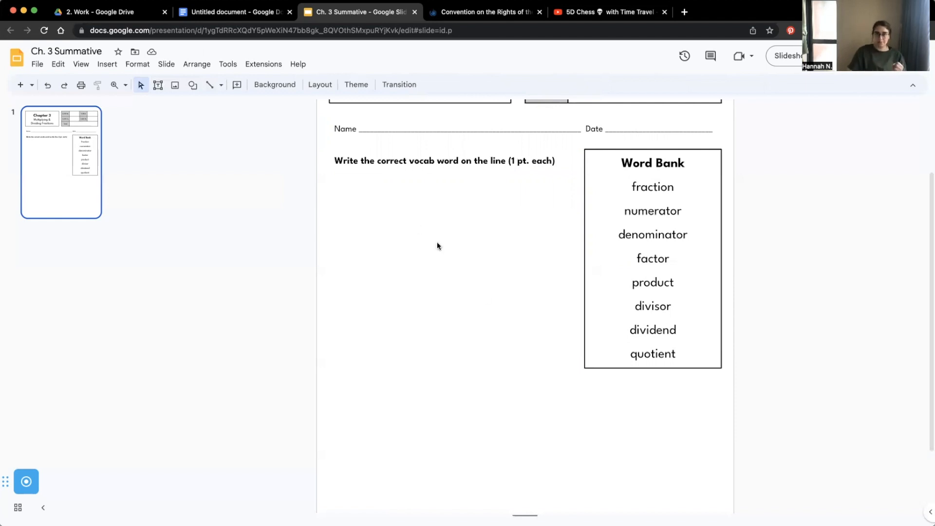
Step: Add a second text box just below the vocab instruction, aligned with its starting edge
click(158, 84)
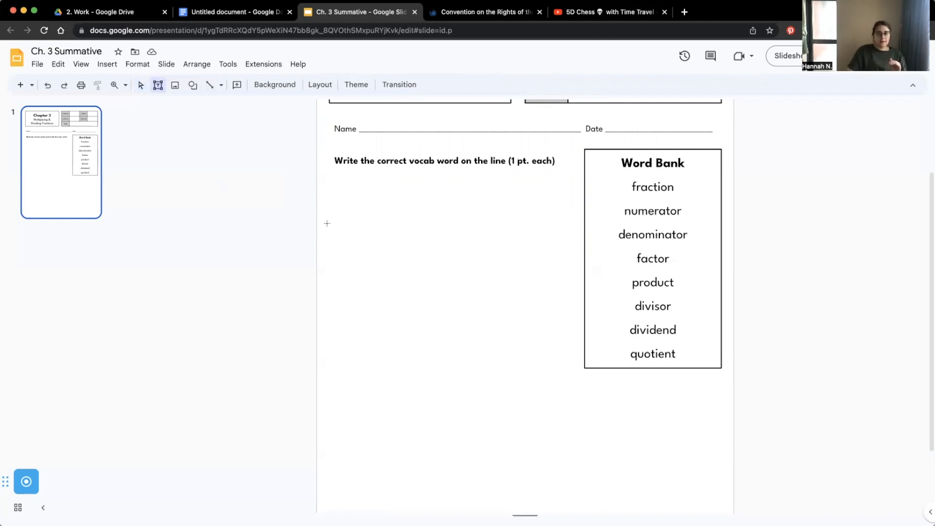
click(339, 188)
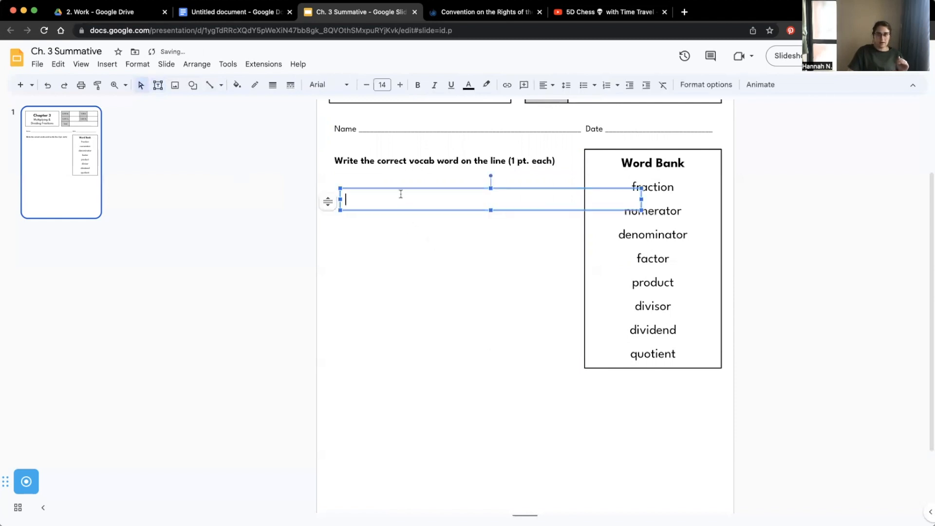
drag(403, 189, 390, 185)
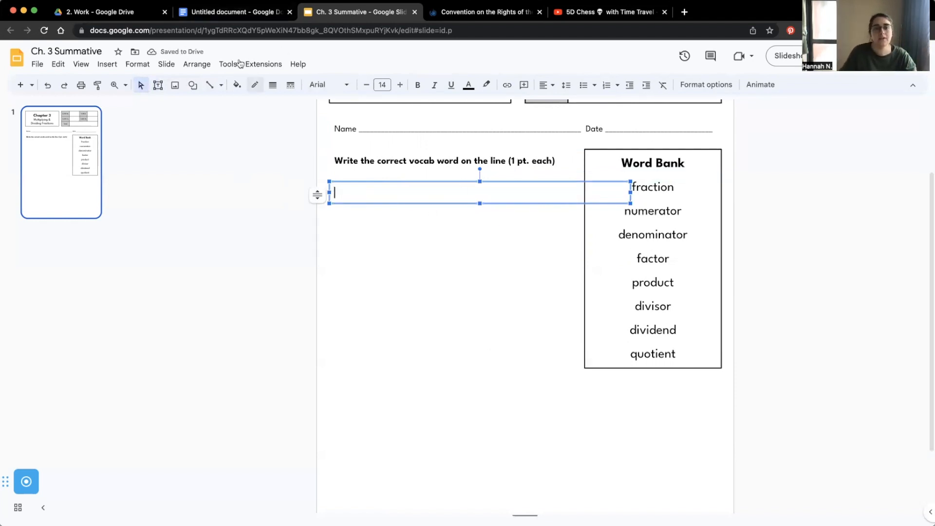
Step: Copy the definition of Product from the Google Docs vocabulary list and paste it into the new text box in Google Slides
click(224, 12)
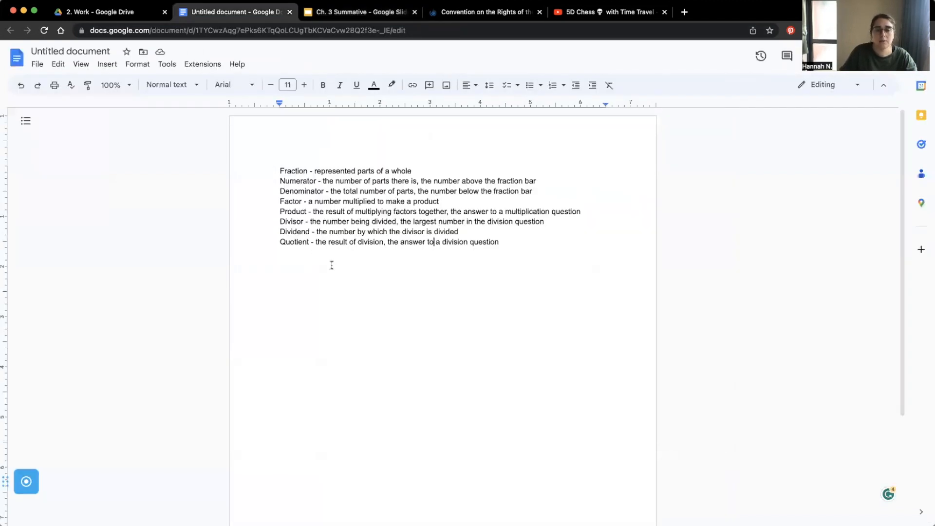
double_click(319, 211)
drag(423, 211, 584, 211)
right_click(574, 212)
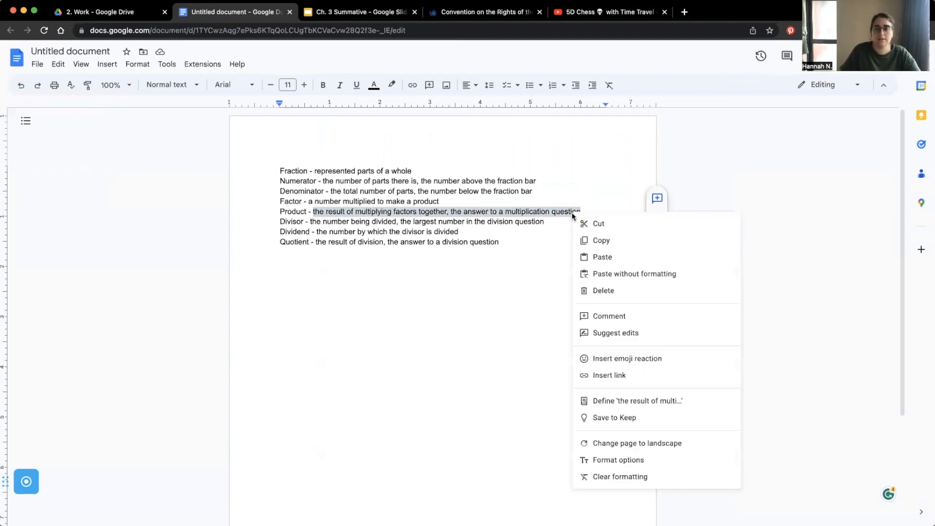
click(599, 240)
click(364, 14)
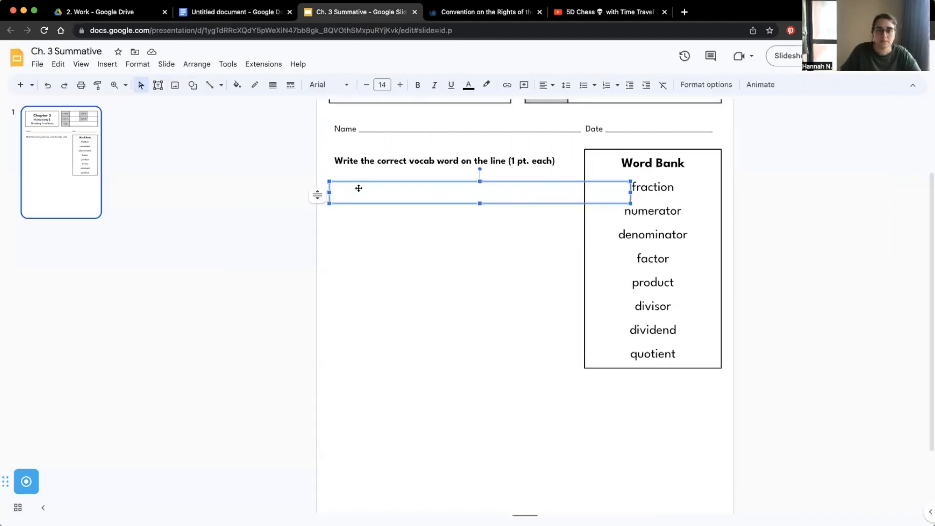
right_click(359, 191)
click(380, 232)
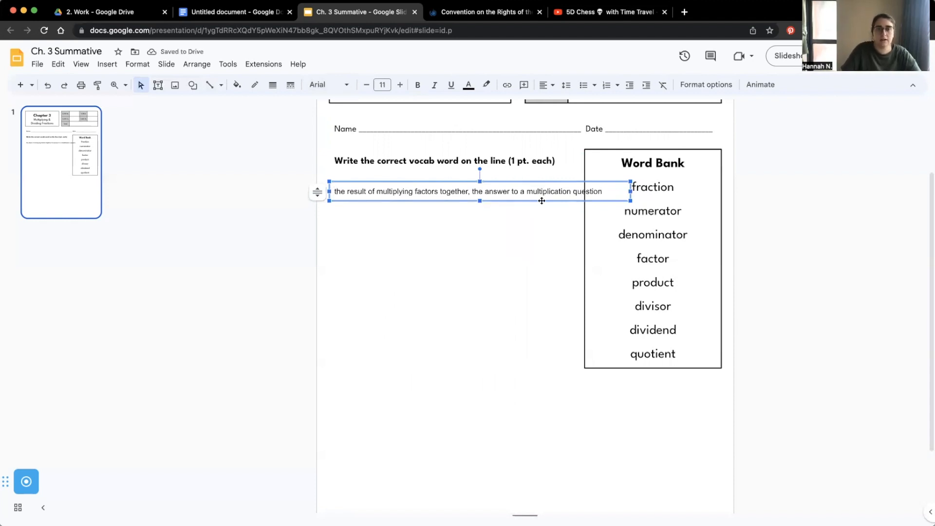
Step: Turn the pasted definition into a fill-in sentence by capitalizing "The" and ending it with "is the" and a blank underscore line
key(Delete)
text(T)
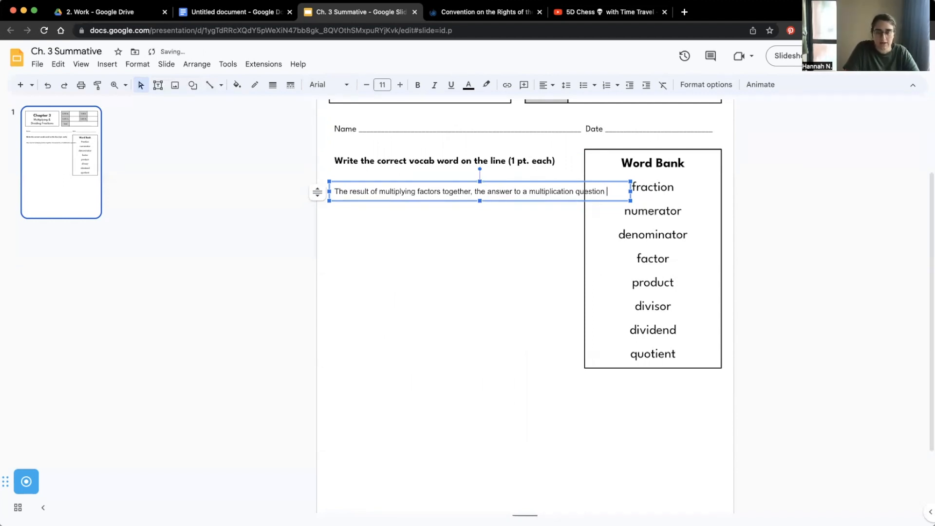
text(is the)
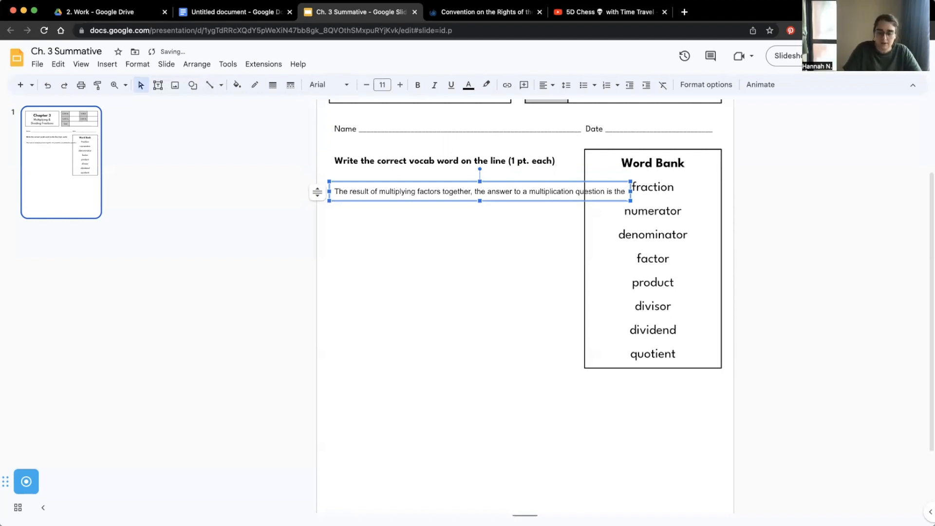
text( ________________________)
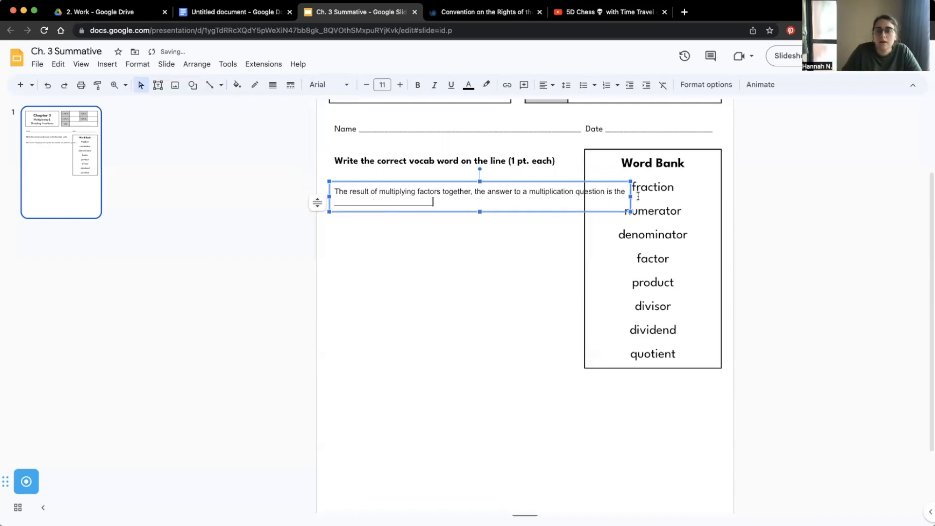
Step: Narrow the fill-in question box to clear the Word Bank and format its text in League Spartan at size 18
drag(630, 196, 574, 204)
click(332, 86)
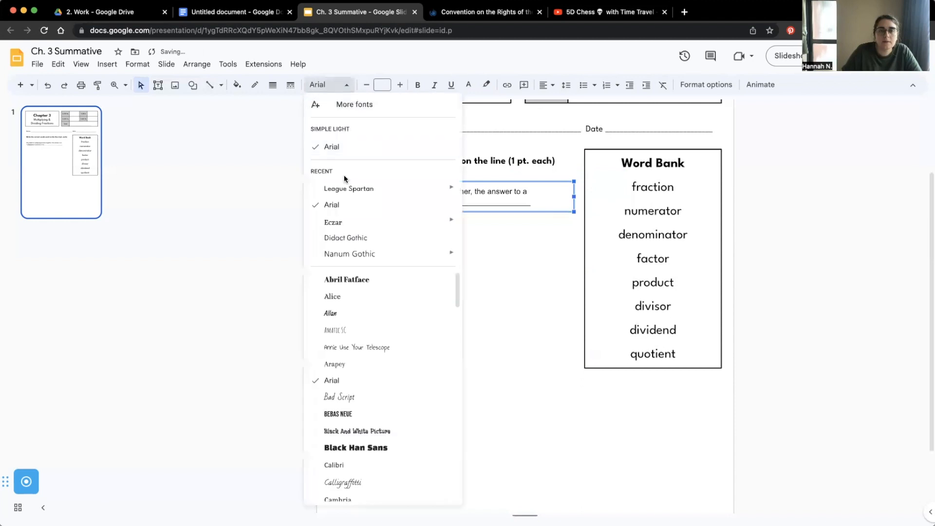
click(347, 188)
click(382, 85)
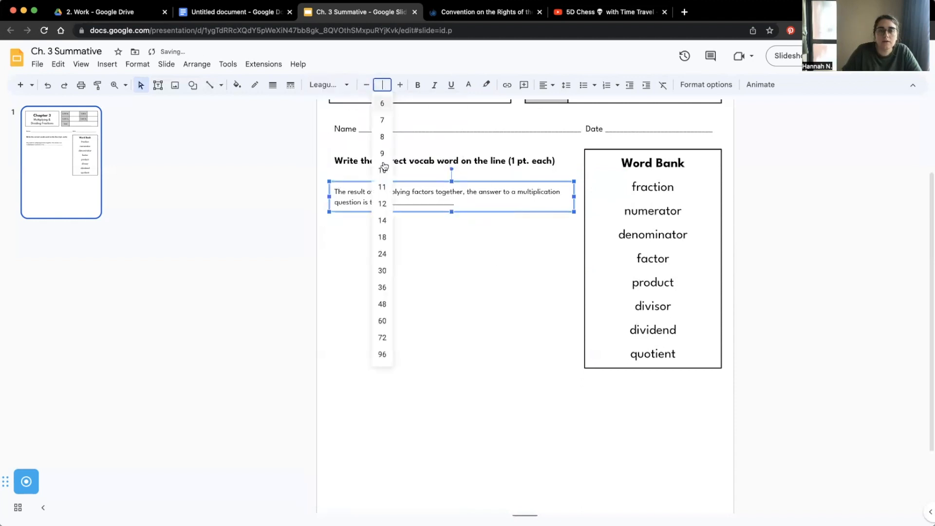
click(383, 203)
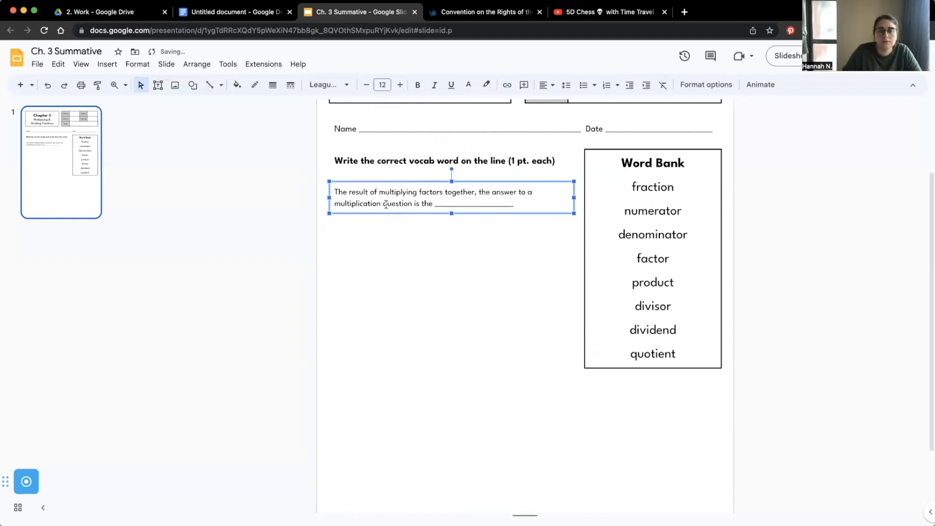
click(382, 85)
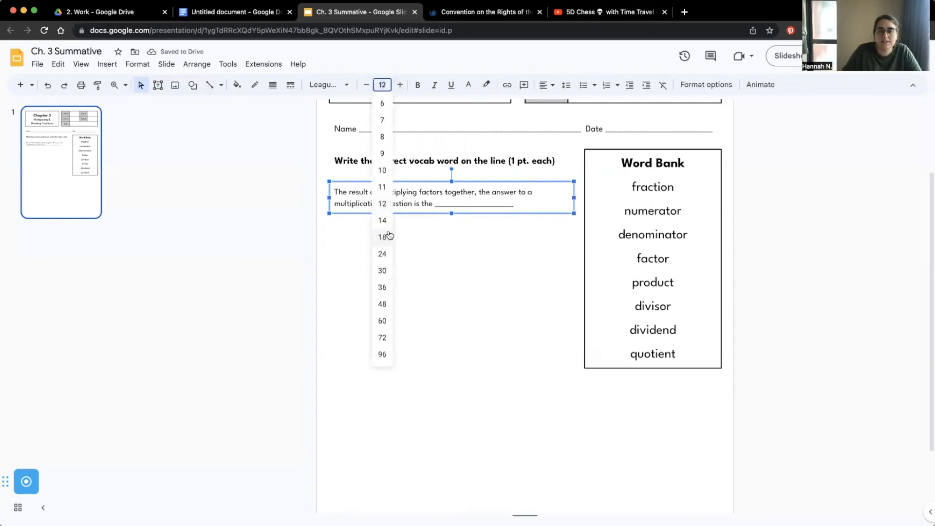
click(383, 237)
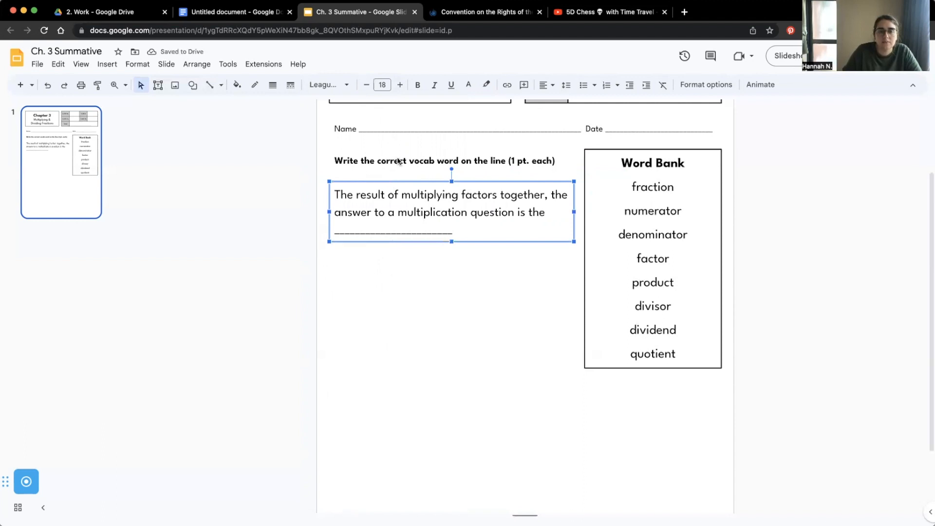
Step: Try the bold vocab instruction at size 18 and return it to size 14
click(398, 161)
click(382, 85)
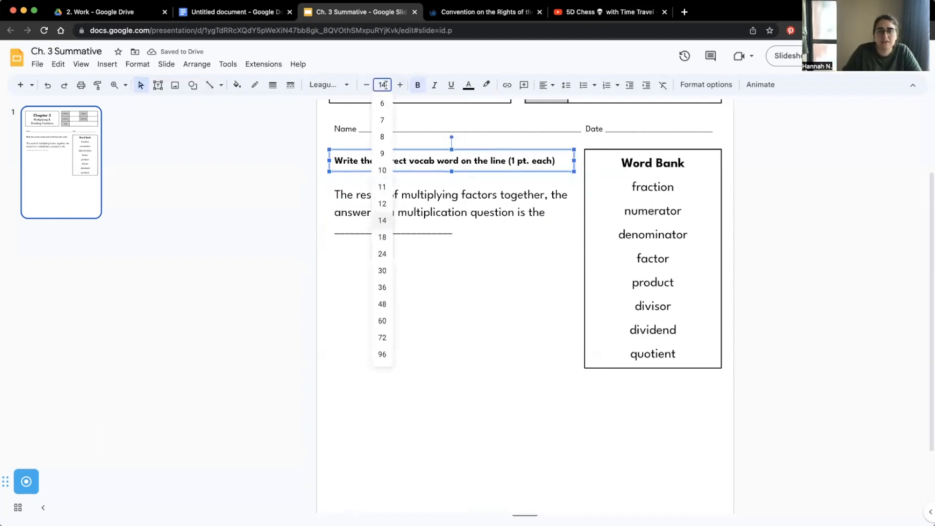
click(383, 237)
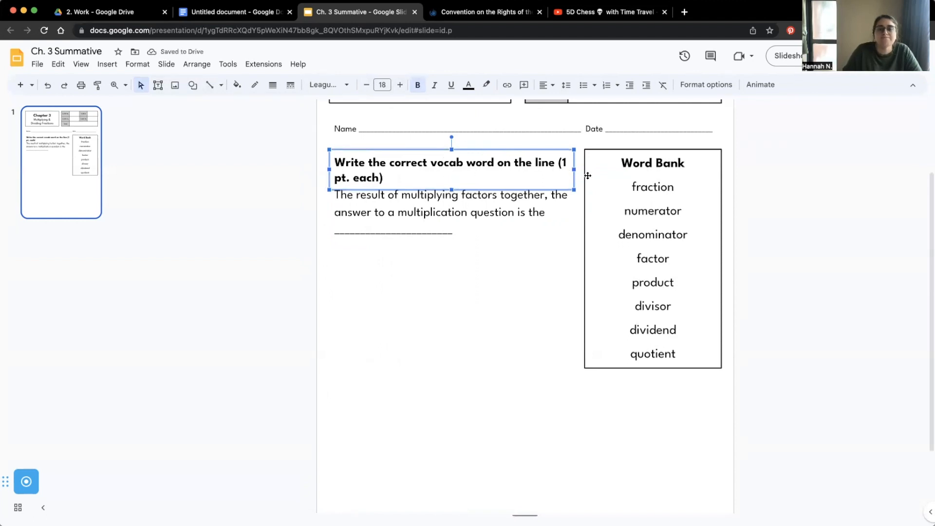
click(365, 85)
click(366, 85)
click(366, 85)
click(365, 85)
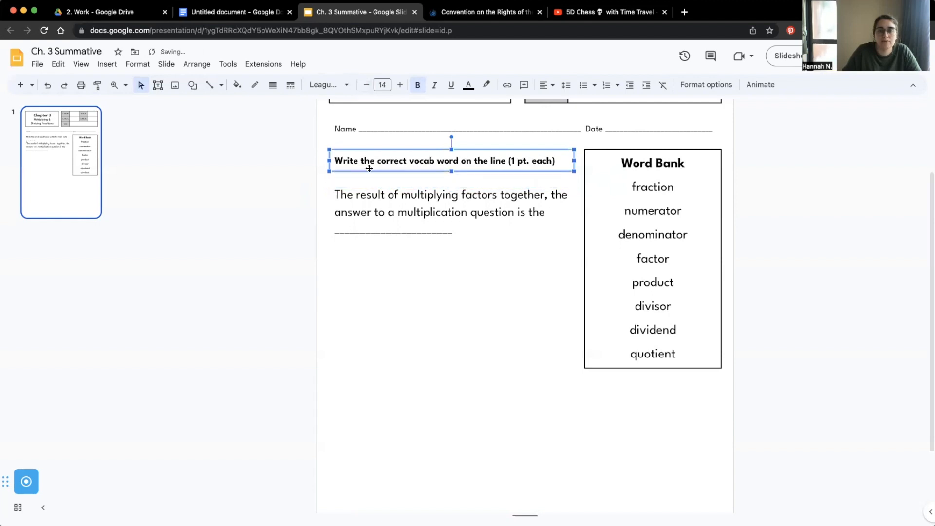
Step: Set the multiplication question's line spacing to 1.5 and move its box up directly under the bold vocab instruction
click(369, 194)
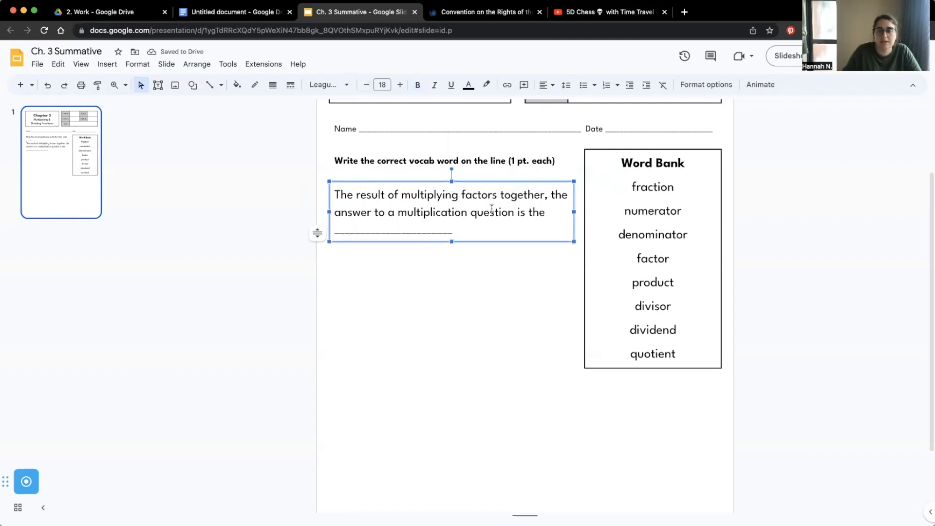
click(565, 85)
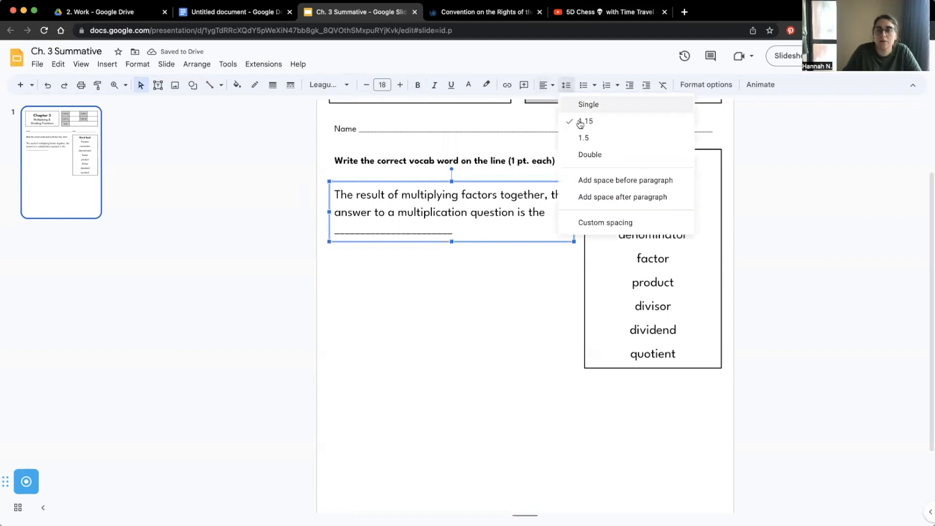
click(582, 139)
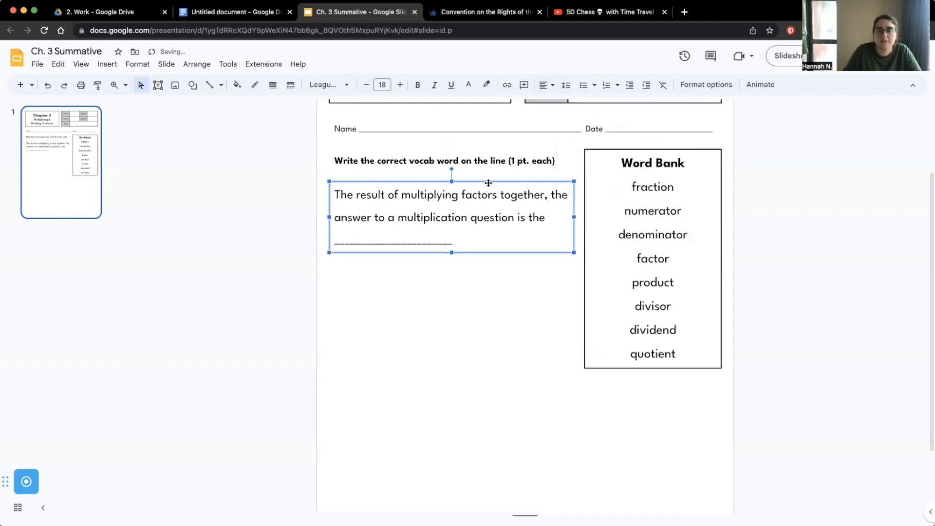
drag(488, 181, 488, 173)
Step: Lengthen the underscore blank under the multiplication question to span the full width of its text box
click(441, 235)
text(___)
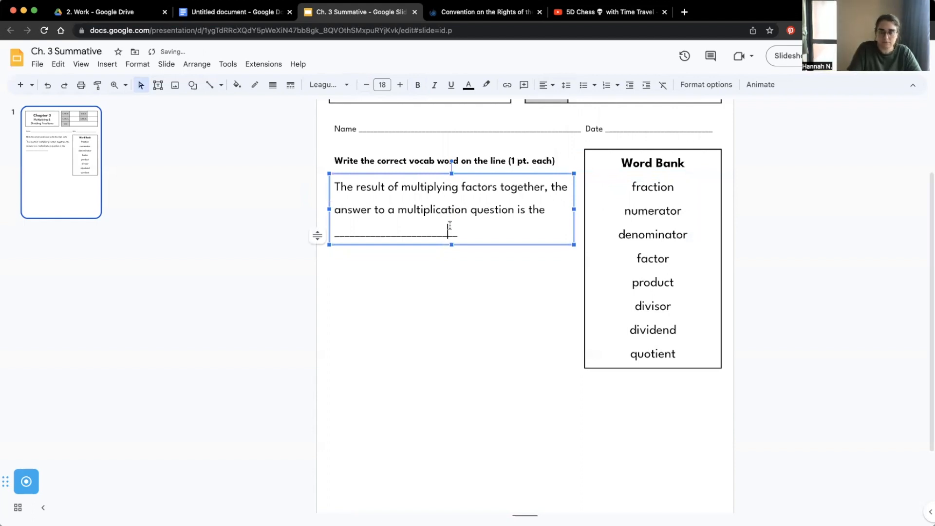
text(_________________)
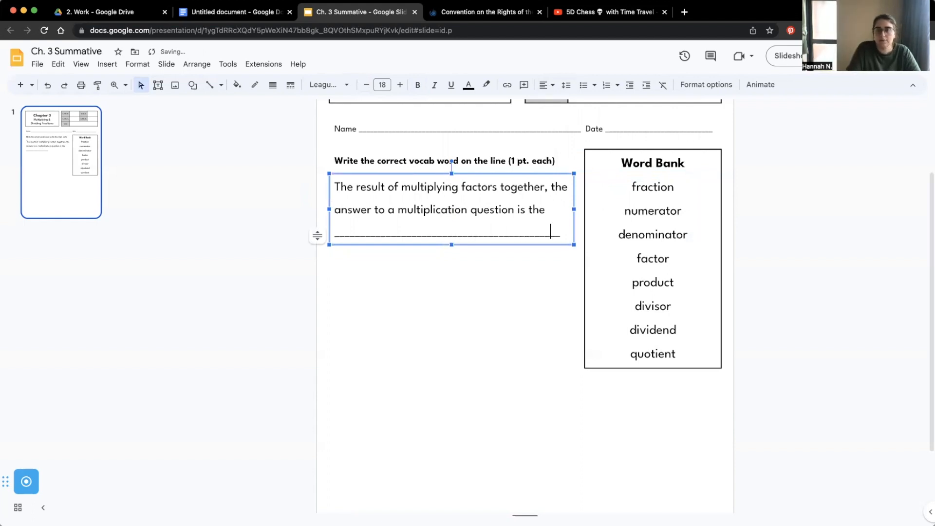
text(_)
key(BackSpace)
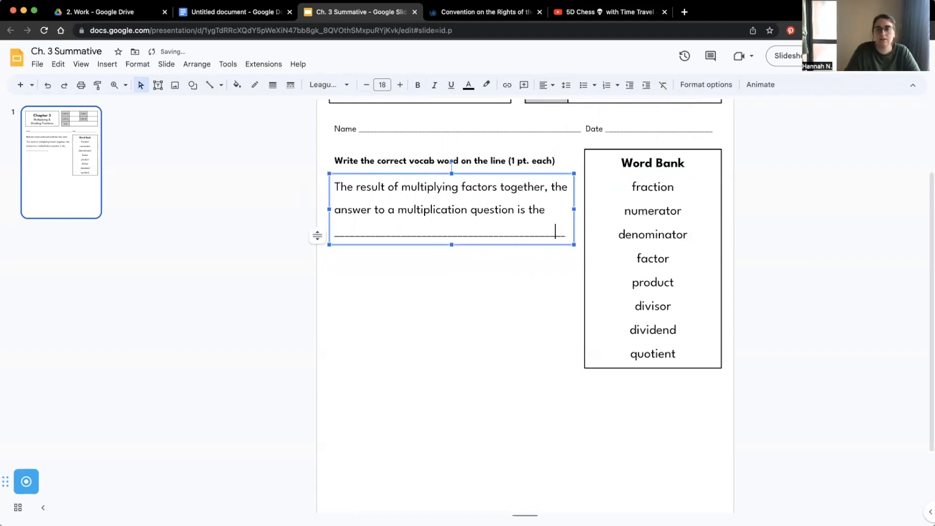
click(445, 324)
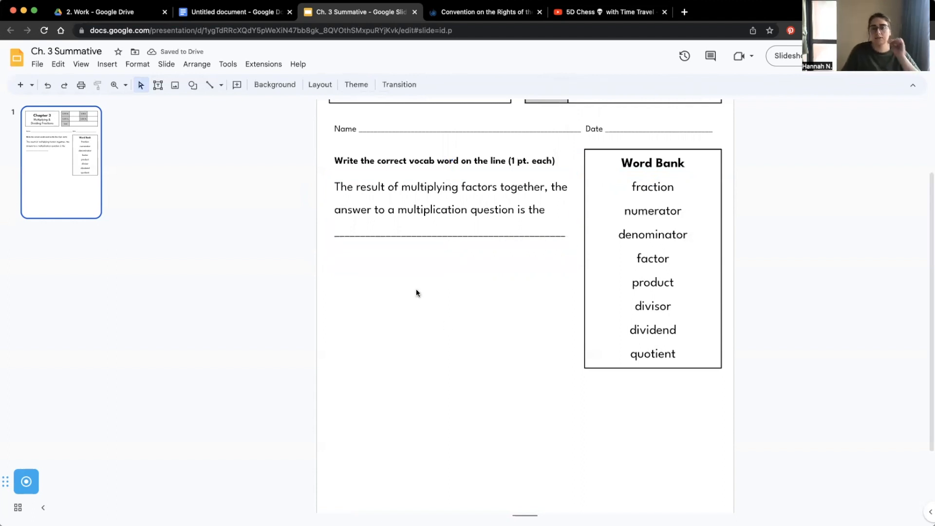
Step: Make a copy of the multiplication question box and place it directly below the original, aligned at the same left edge
click(381, 237)
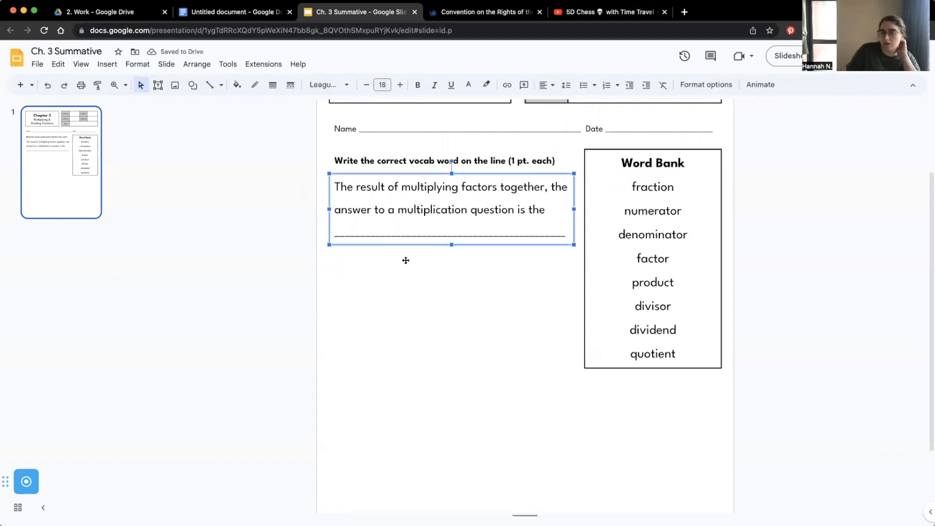
right_click(435, 248)
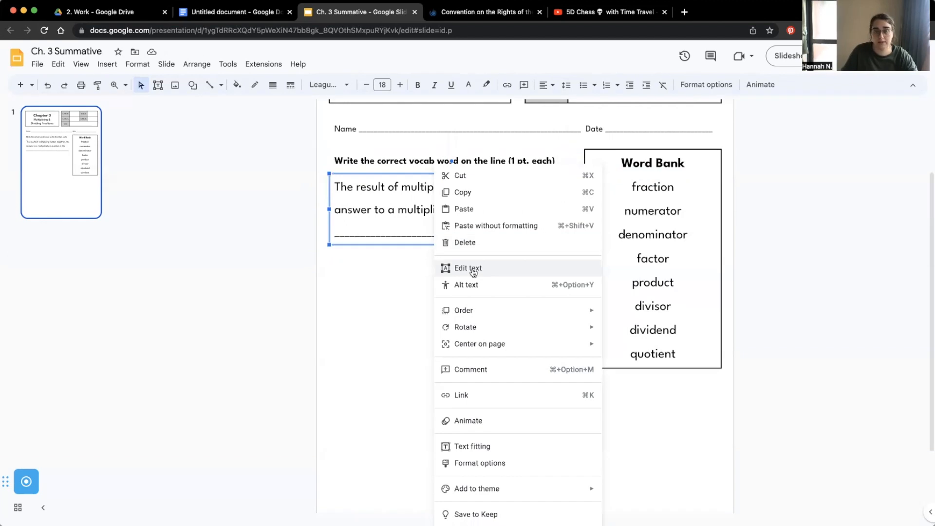
click(480, 192)
click(411, 306)
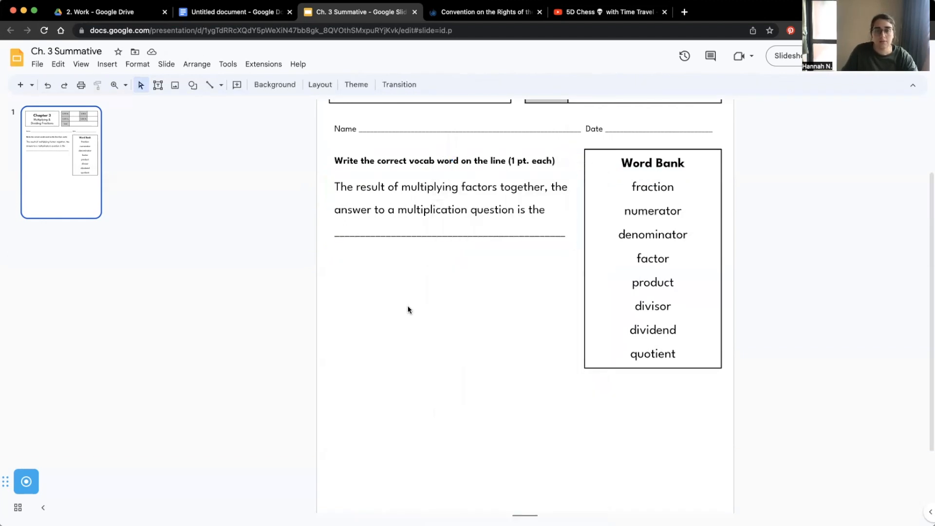
right_click(425, 314)
click(450, 139)
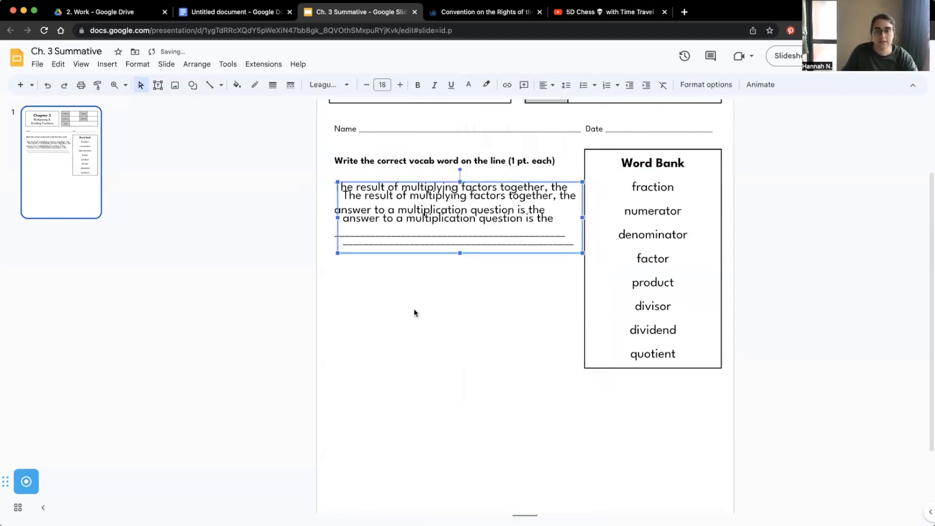
click(398, 279)
drag(395, 247, 391, 331)
click(388, 357)
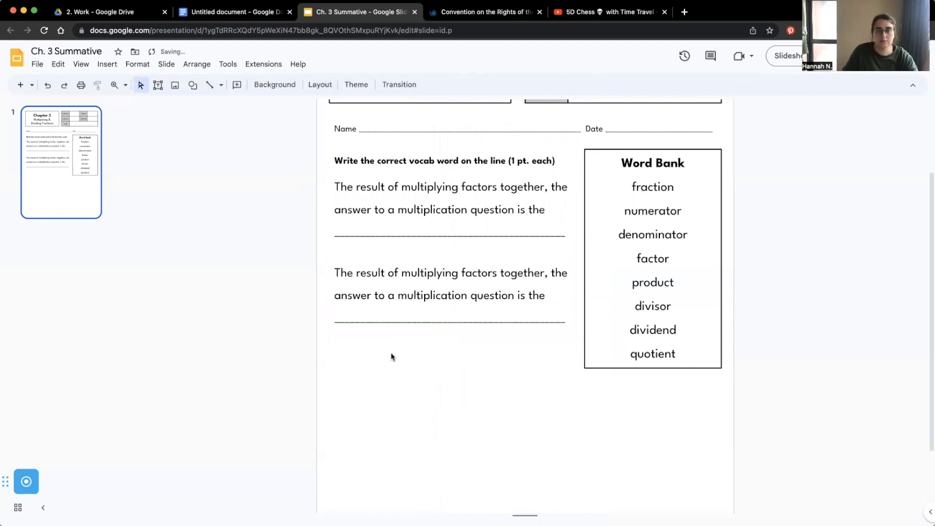
Step: Copy the definition of Denominator from the Google Docs vocabulary list and paste it over the second question's sentence in Google Slides
click(217, 11)
drag(328, 192, 526, 194)
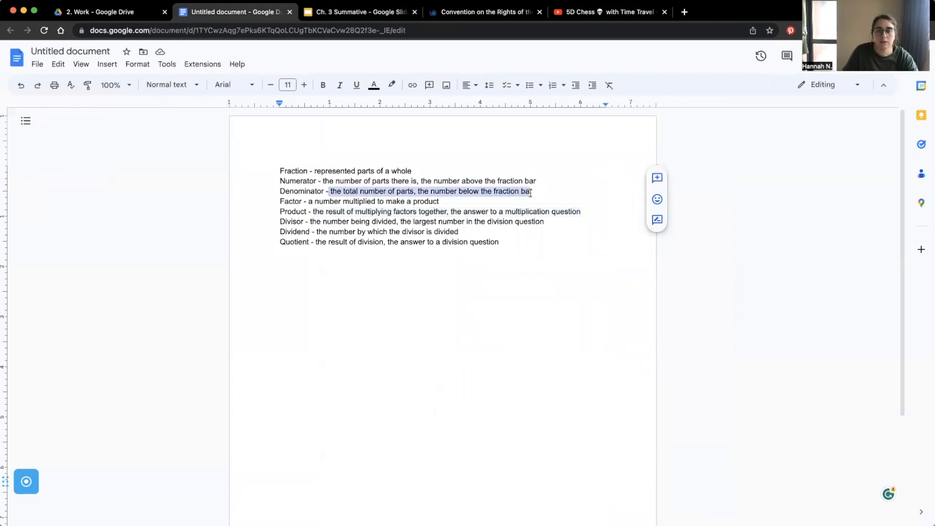
right_click(491, 193)
click(526, 227)
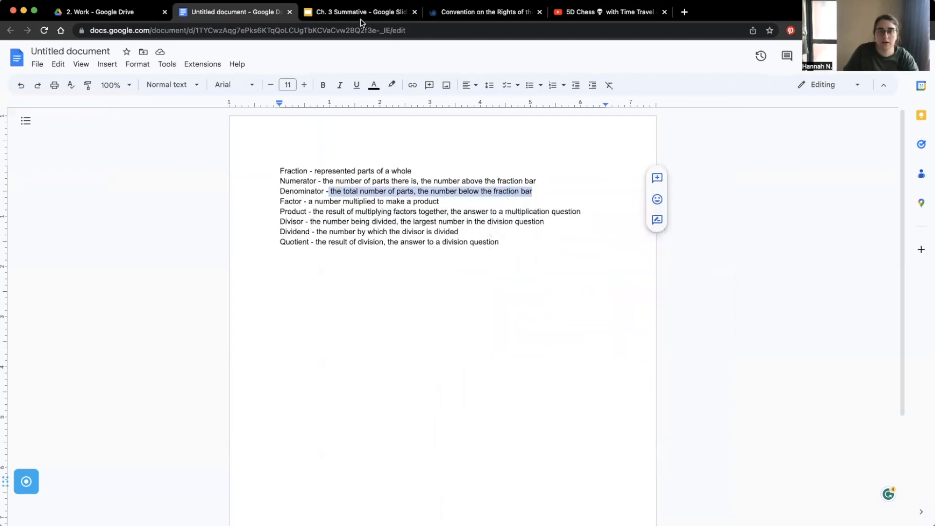
click(360, 12)
double_click(410, 282)
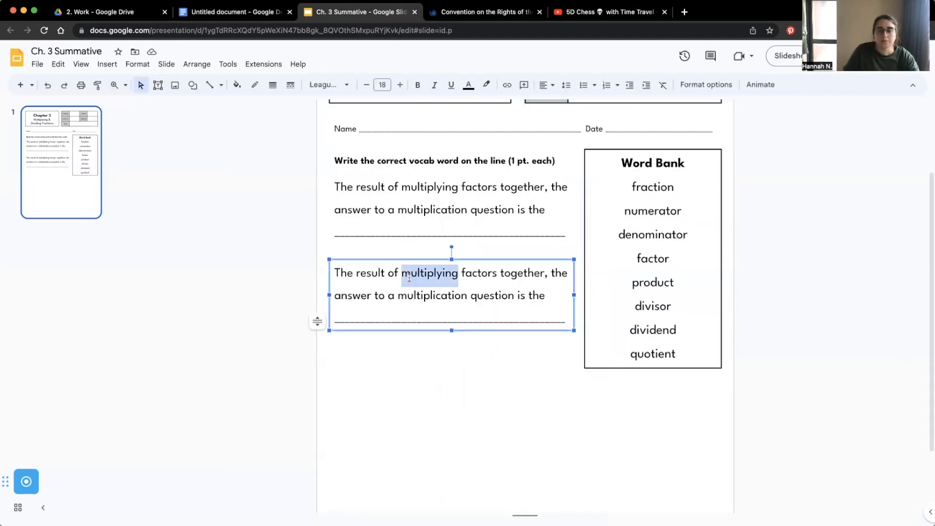
click(545, 296)
drag(546, 295, 333, 279)
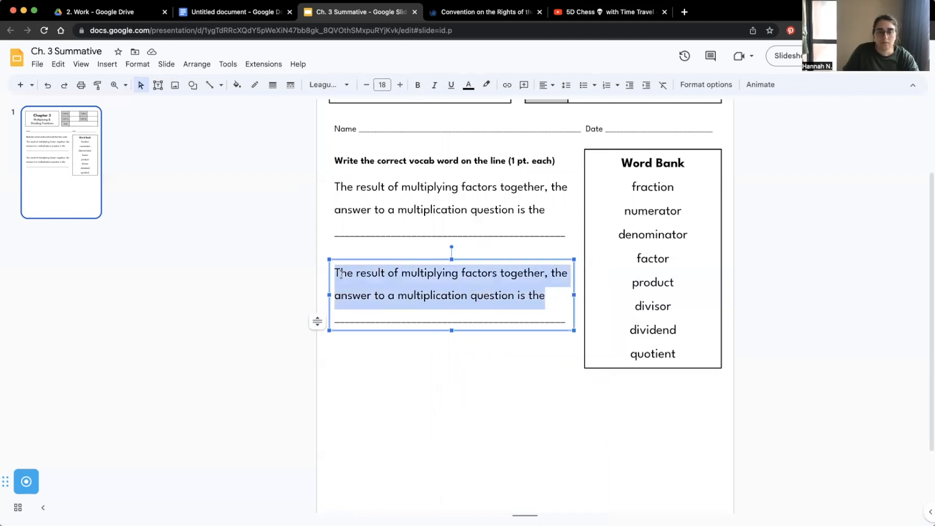
right_click(341, 275)
click(366, 307)
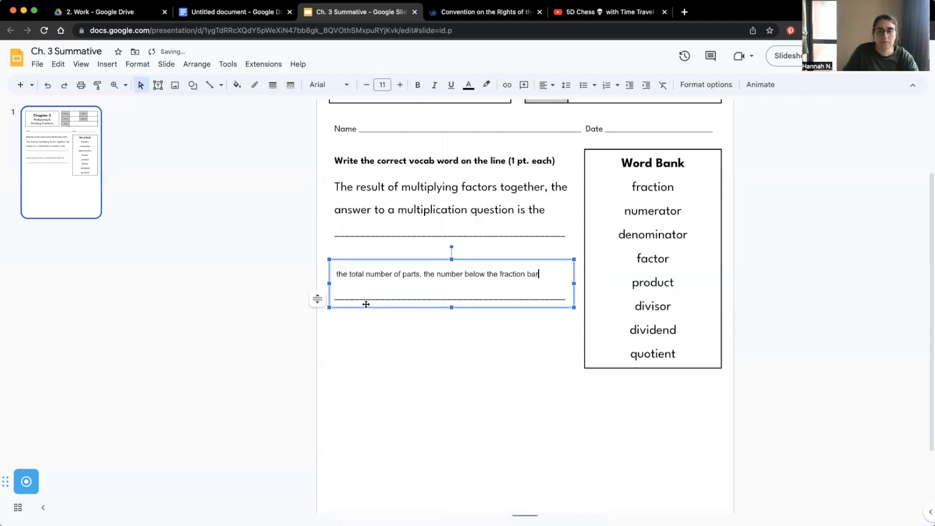
Step: Format all text in the second question box in League Spartan at size 18
triple_click(375, 273)
click(374, 274)
triple_click(374, 275)
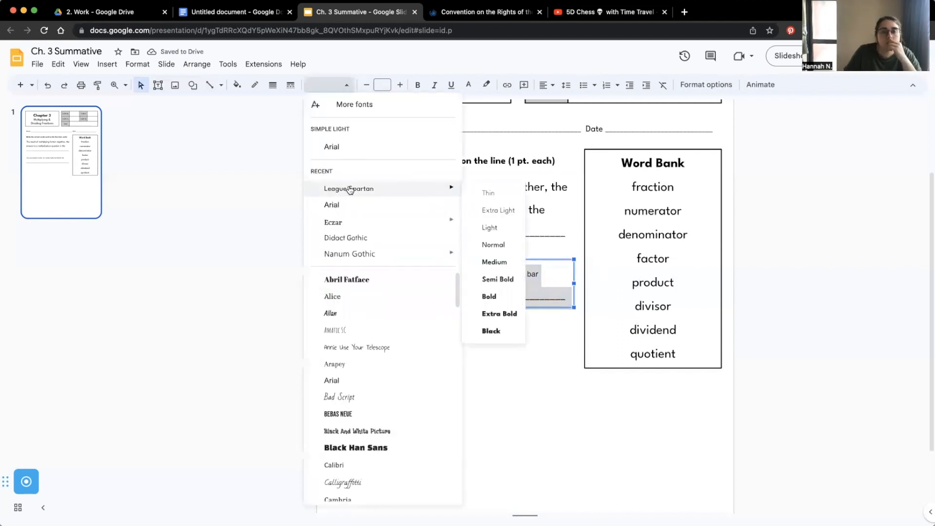
click(349, 189)
click(382, 85)
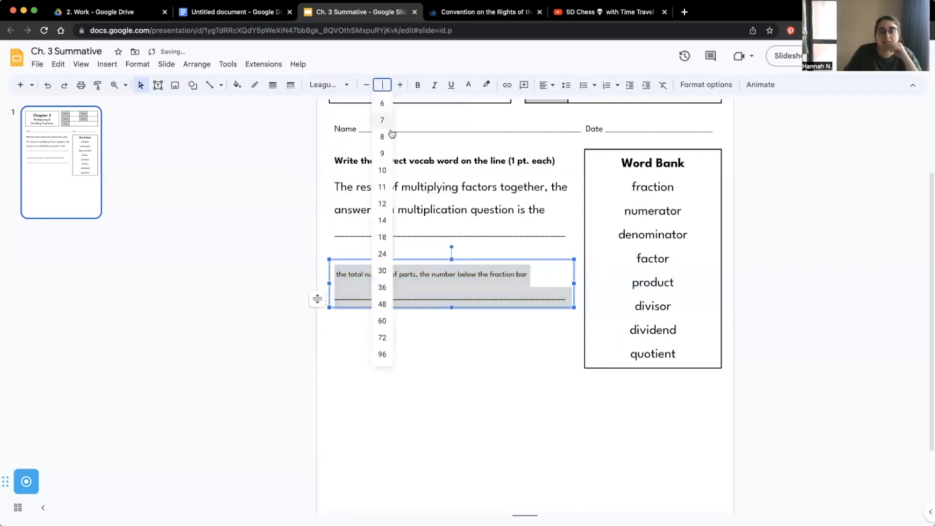
click(382, 237)
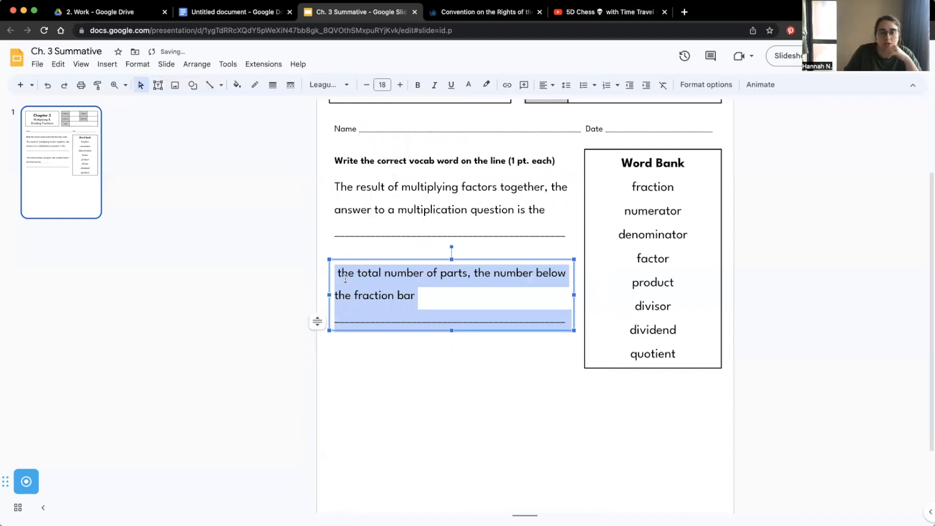
Step: Remove the leading space from the denominator sentence and capitalize its first word as "The"
click(341, 273)
key(BackSpace)
key(BackSpace)
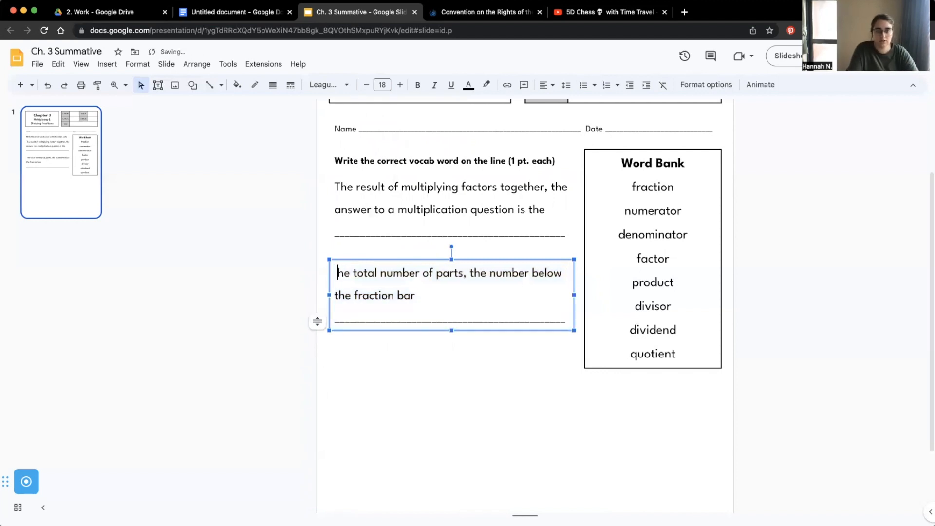
text(T)
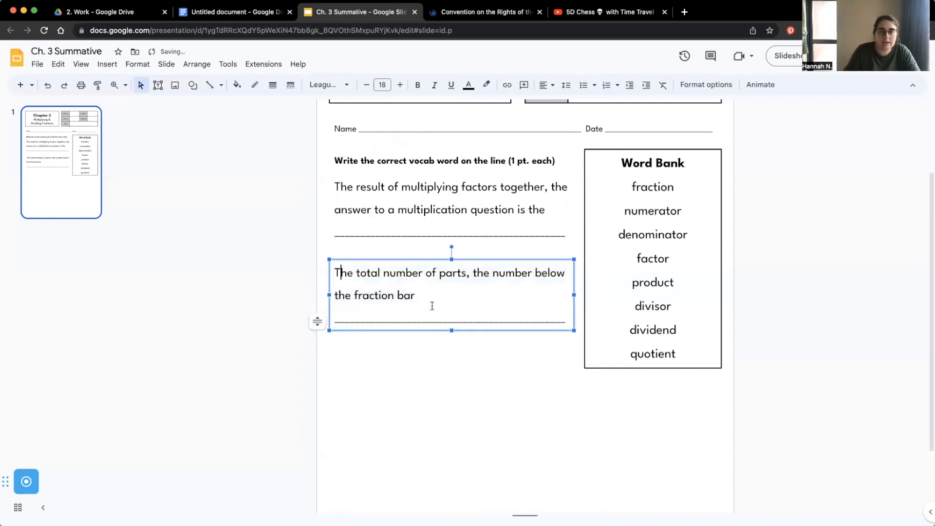
Step: Shorten the underscore blank under the denominator sentence to roughly half the width of the text box
click(466, 319)
key(BackSpace)
key(BackSpace)
key(BackSpace)
key(BackSpace)
key(BackSpace)
key(BackSpace)
key(BackSpace)
key(BackSpace)
key(BackSpace)
key(BackSpace)
key(BackSpace)
key(BackSpace)
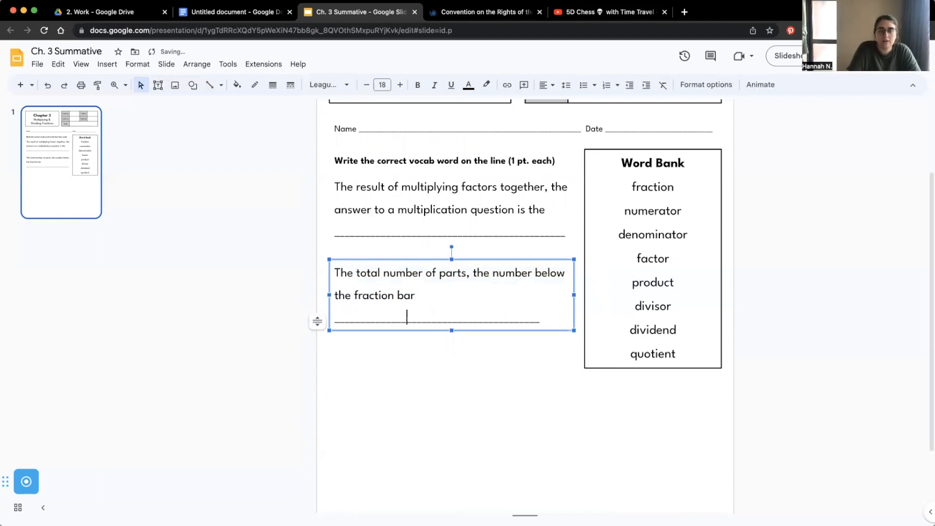
key(BackSpace)
key(BackSpace)
key(BackSpace)
key(BackSpace)
key(BackSpace)
key(BackSpace)
key(BackSpace)
key(BackSpace)
key(BackSpace)
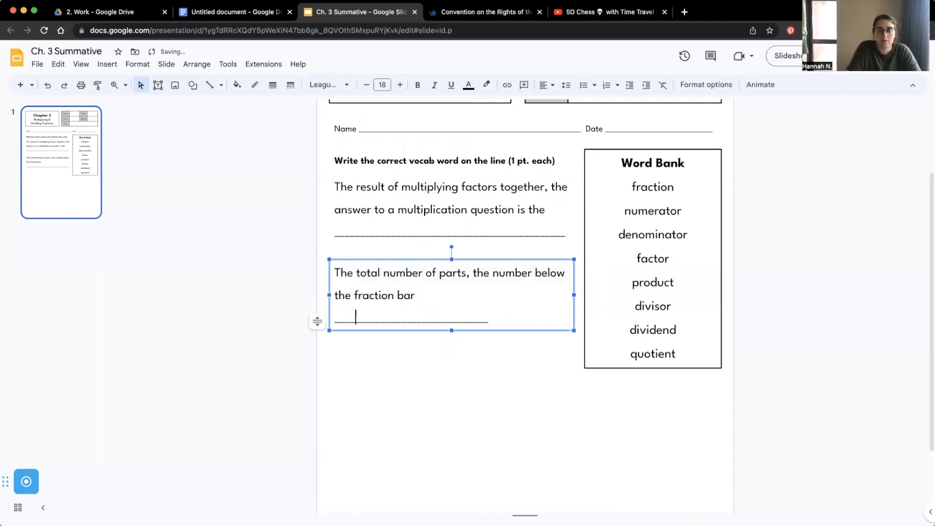
key(BackSpace)
Step: End the denominator sentence with "is the" followed by the blank on the same line, and nudge the box up slightly
text(is the)
key(Return)
key(Right)
key(Left)
key(BackSpace)
key(BackSpace)
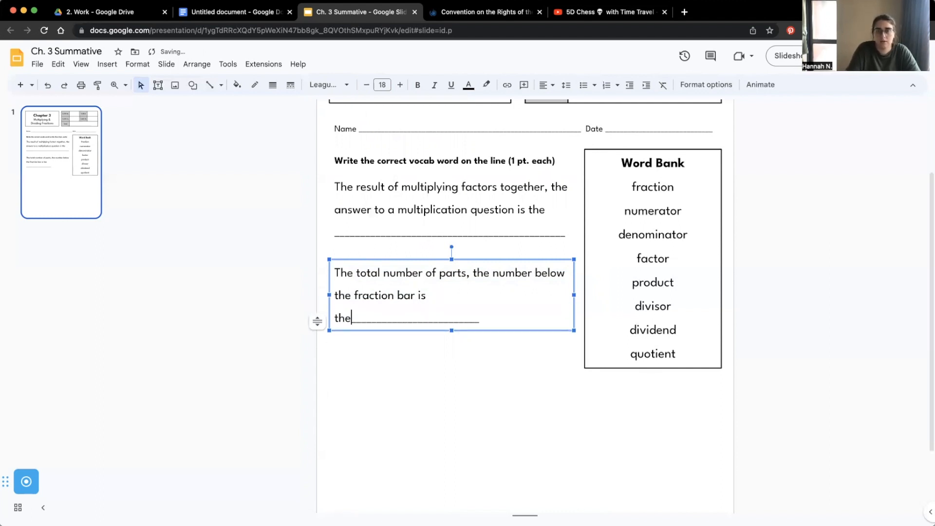
text(e)
key(Return)
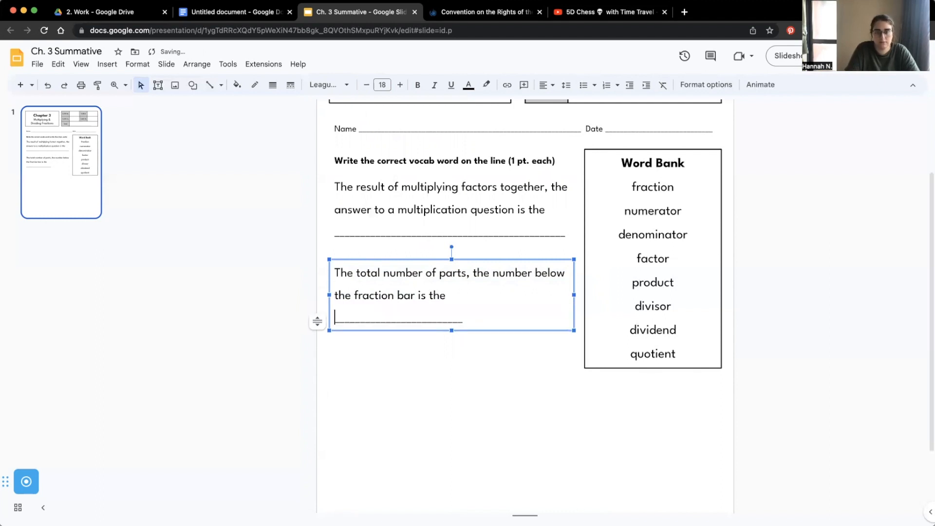
key(Right)
key(Right)
key(Right)
key(BackSpace)
key(BackSpace)
click(470, 359)
click(413, 309)
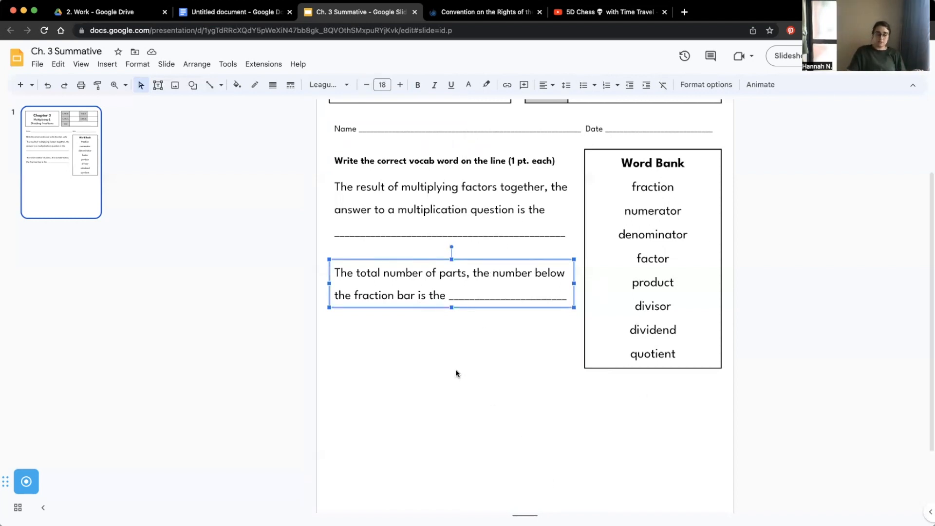
drag(392, 260, 390, 257)
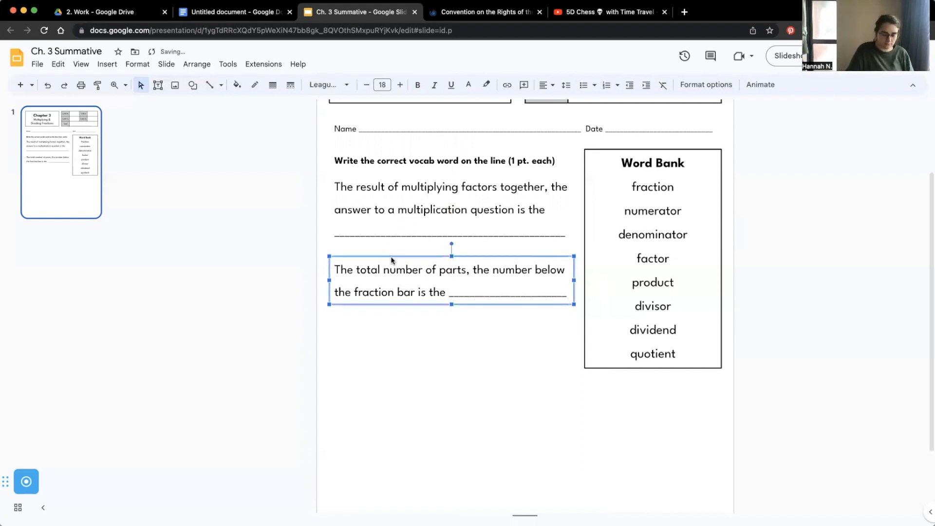
Step: Place a copy of the denominator question below it and reword it as "Parts of a whole represented in number form" with an underscore blank
click(442, 357)
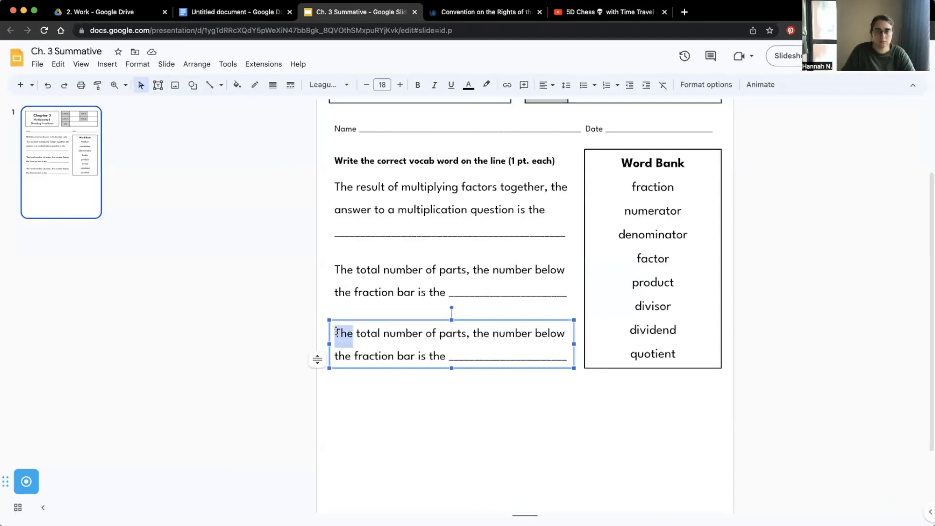
drag(336, 331, 446, 356)
text(Parts of a whole represented in numeral)
key(BackSpace)
key(BackSpace)
key(BackSpace)
key(BackSpace)
key(BackSpace)
text(ber form ______________________)
Step: Add another question copy below, widen it to the page's content width, and write "The result of division, the answer in a division question" before the blank
right_click(500, 462)
click(529, 281)
drag(573, 319, 559, 432)
drag(574, 408, 721, 407)
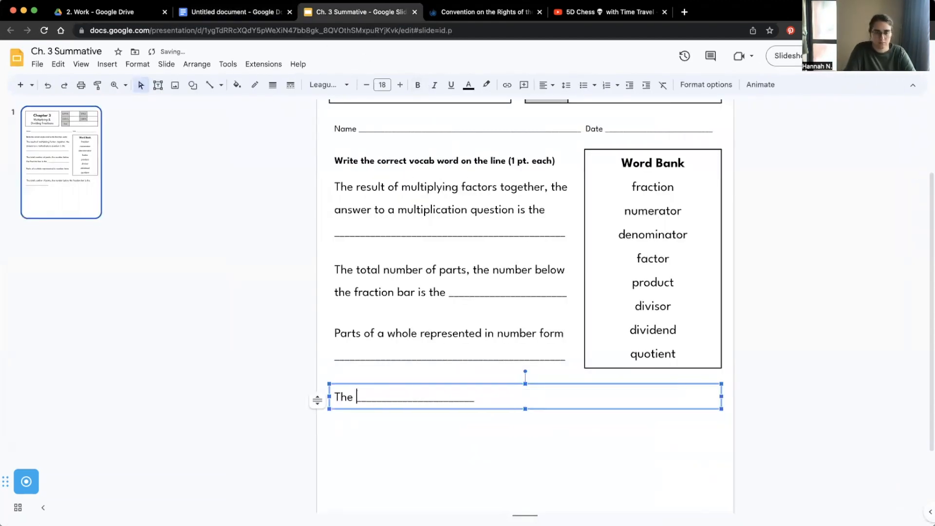
text(result of division, the answer in a division question)
Step: Duplicate the division question below and reword it as "The number of parts there is, the number above the fraction bar is the" with a full-width blank
right_click(463, 244)
click(490, 282)
double_click(418, 427)
text(d)
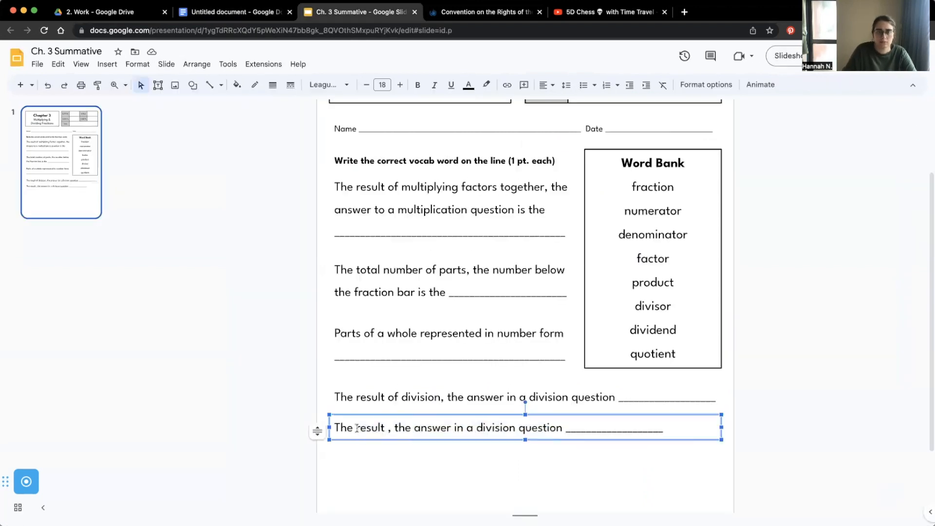
text(number of parts there is, the number above the fraction bar is th)
text(e)
click(434, 452)
text(_______________________________________________________)
click(738, 415)
Step: Paste another division question copy below the numerator question and reword it as "A number multiplied to make a product" with a longer blank
scroll(738, 415, down, 2)
key(super+v)
drag(467, 337, 452, 407)
scroll(566, 406, up, 2)
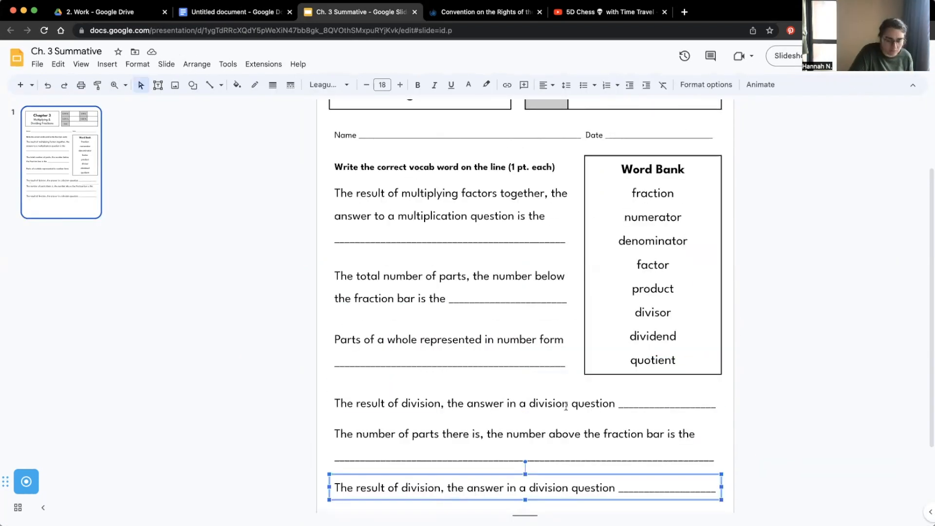
scroll(566, 406, down, 2)
drag(335, 395, 615, 394)
text(A number multiplied to make a product)
click(638, 396)
text(_______________)
Step: Paste another question copy beneath the factor question and reword it as "The number being divided" with the blank extended to the page's content edge
key(super+v)
drag(450, 347, 424, 438)
click(236, 12)
click(360, 12)
drag(615, 425, 356, 425)
text(number being divided, the largest nu)
key(BackSpace)
key(BackSpace)
key(BackSpace)
key(BackSpace)
key(BackSpace)
key(BackSpace)
key(BackSpace)
key(BackSpace)
key(BackSpace)
key(BackSpace)
key(BackSpace)
key(BackSpace)
key(BackSpace)
key(BackSpace)
key(BackSpace)
key(BackSpace)
click(572, 426)
text(____________________________)
Step: Paste one more question copy at the end of the list and reword it as "The number the dividend is divided by" with a blank
key(super+v)
drag(438, 343, 404, 455)
drag(618, 456, 357, 456)
key(BackSpace)
text(number the divided is divided by ________________)
Step: Change the wording of the question above to "The number being dividend" and trim the last question's blank to fit its line
click(461, 425)
text(n)
click(706, 456)
key(BackSpace)
key(BackSpace)
click(620, 425)
click(750, 480)
scroll(750, 479, up, 3)
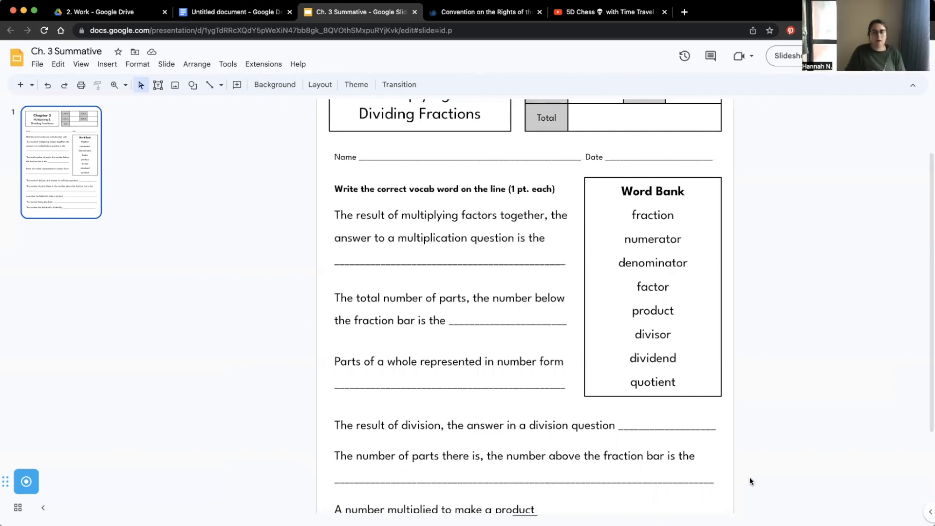
scroll(774, 468, down, 3)
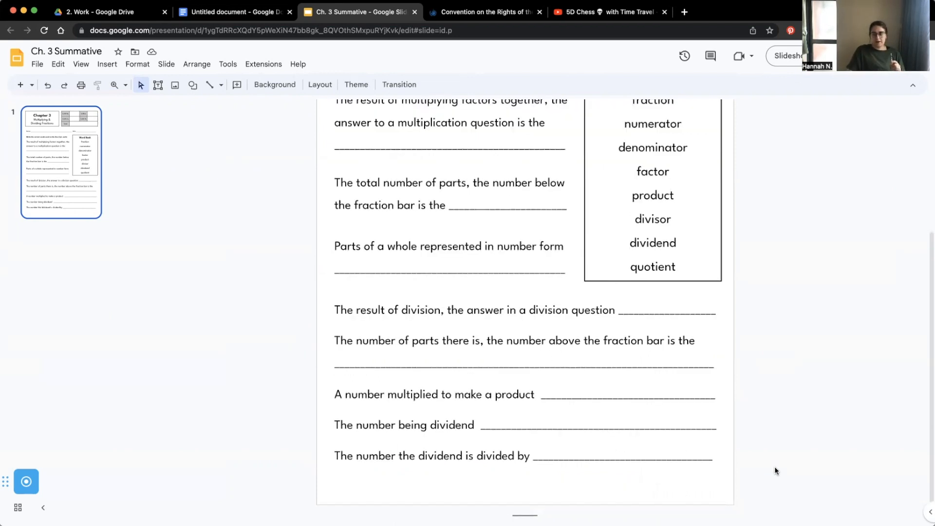
scroll(724, 495, up, 5)
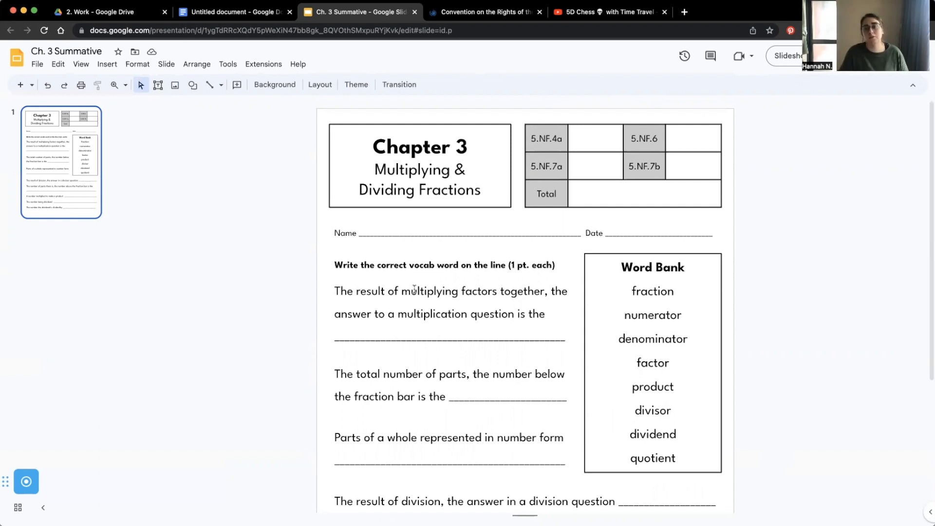
Step: Add a second page with the blank layout after the vocabulary page
scroll(552, 344, down, 4)
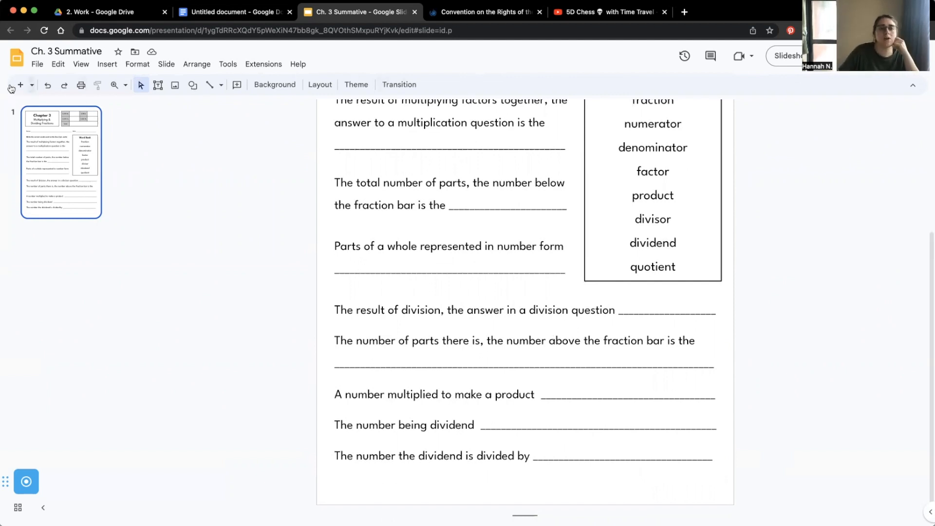
click(33, 86)
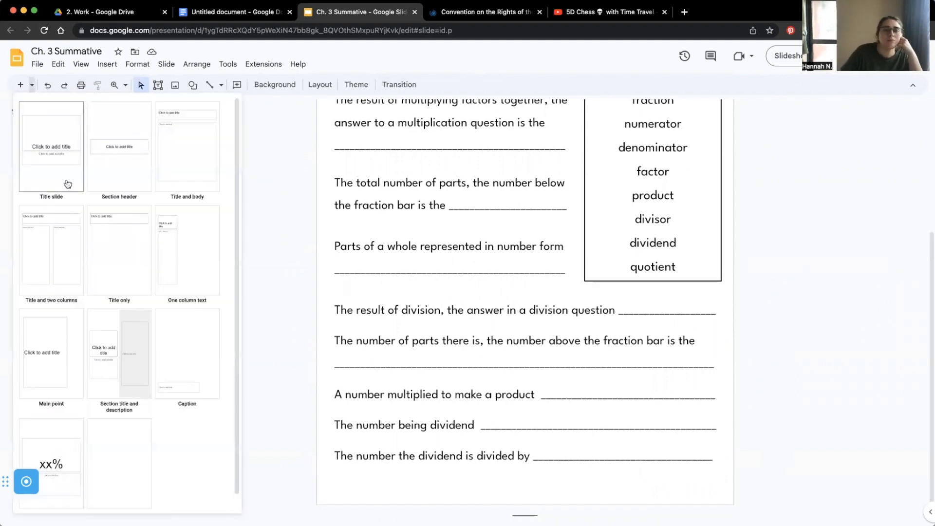
click(134, 429)
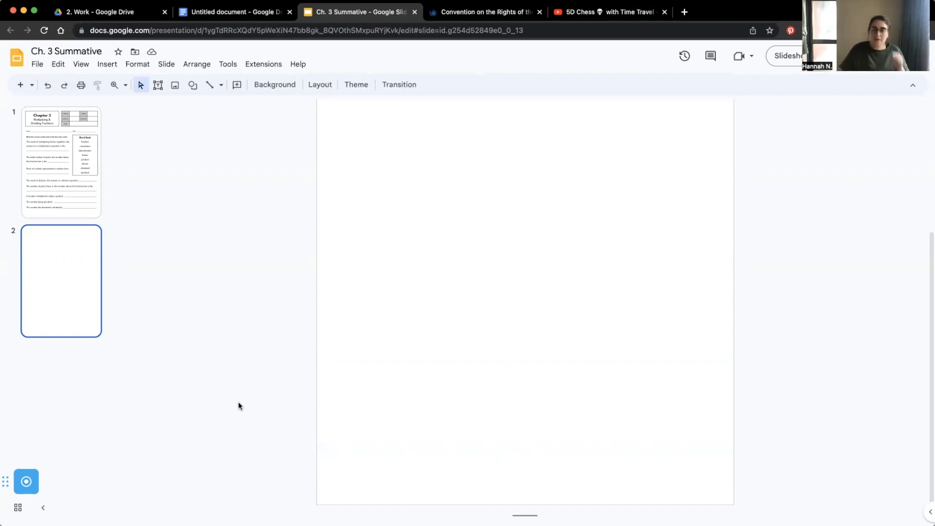
Step: Copy the bold vocab instruction line from page 1 and paste it at the top of the blank page 2
click(95, 158)
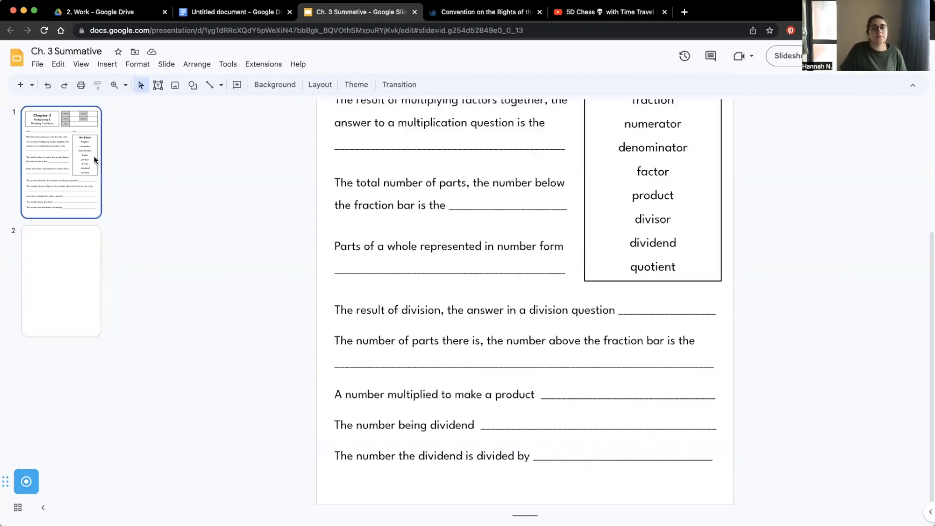
scroll(419, 244, up, 5)
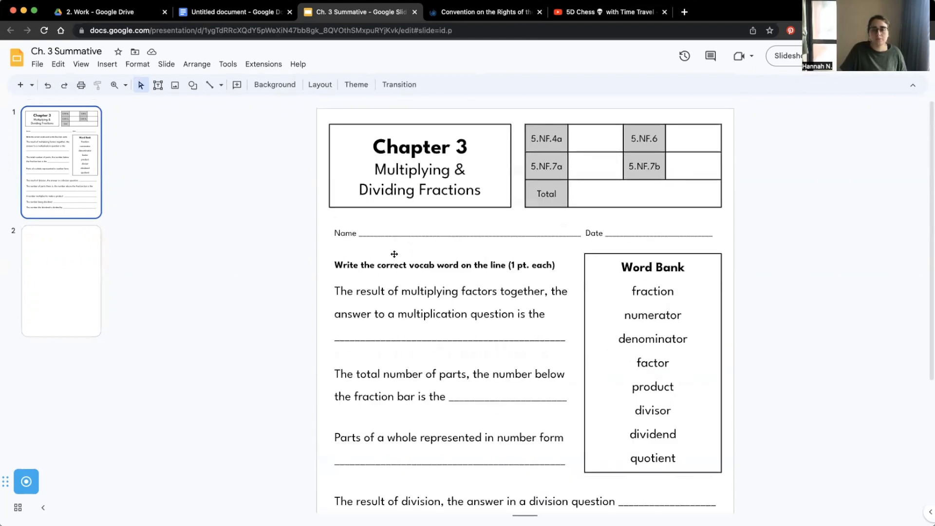
click(394, 254)
right_click(393, 253)
click(418, 191)
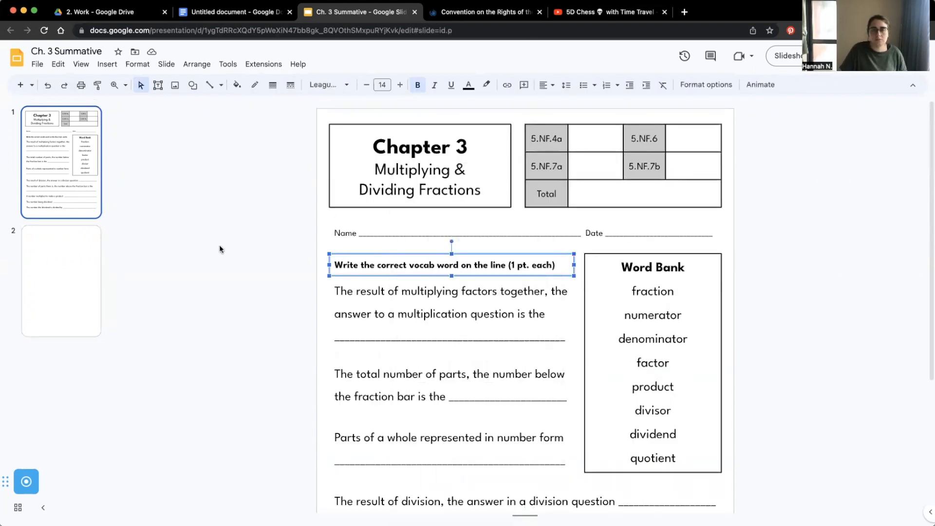
click(58, 276)
right_click(370, 226)
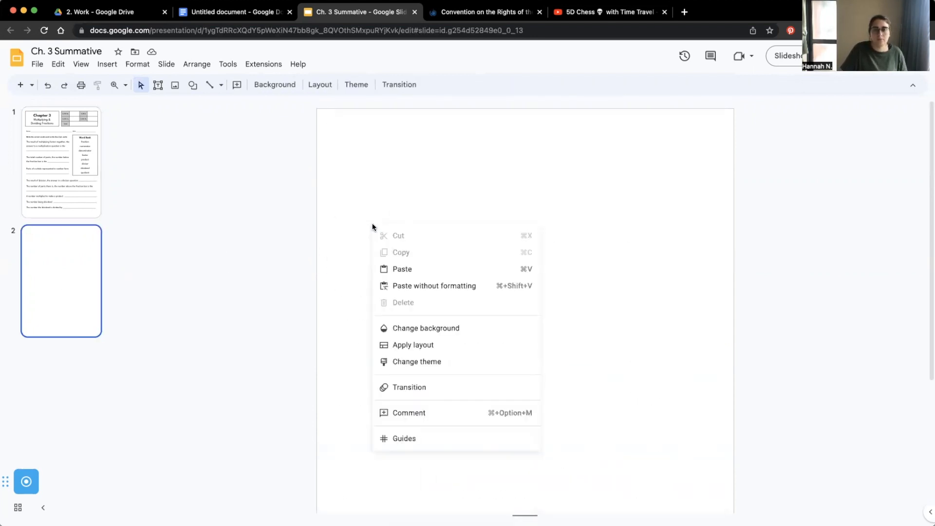
click(401, 271)
drag(431, 255, 427, 130)
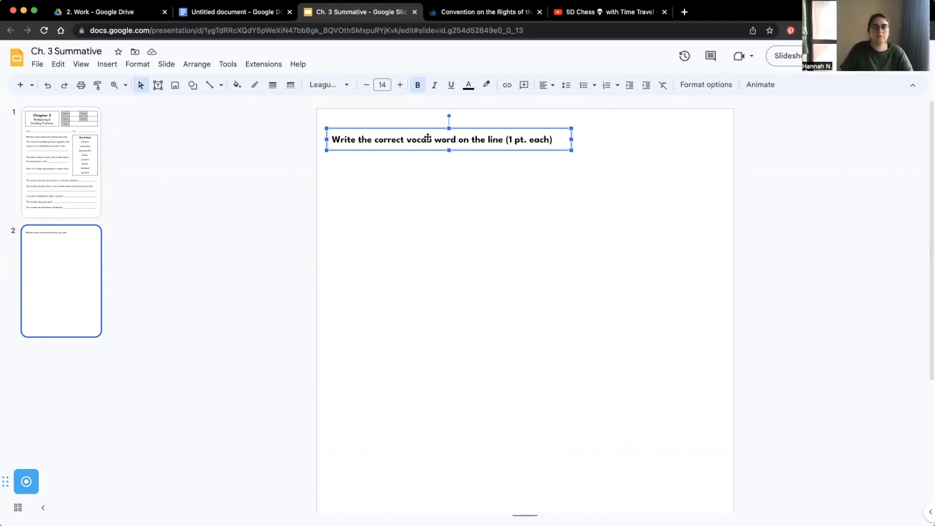
Step: Replace the pasted instruction text with "Solve each problem. Show your work (2 pts. each)"
triple_click(426, 140)
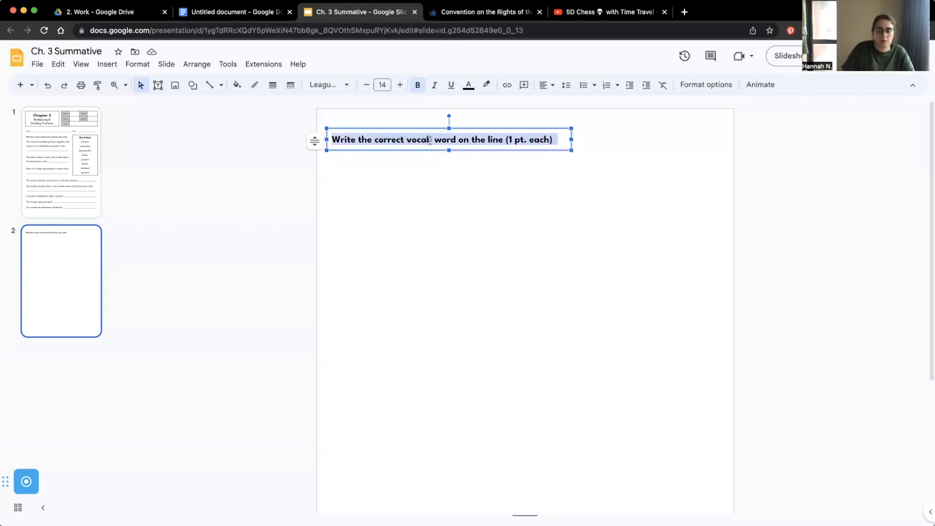
text(Solve each)
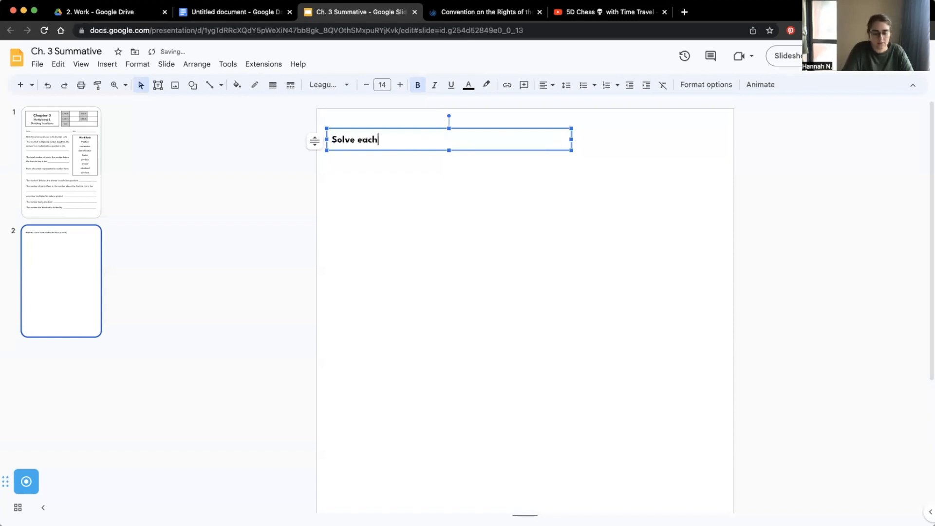
text( problem. Show your work)
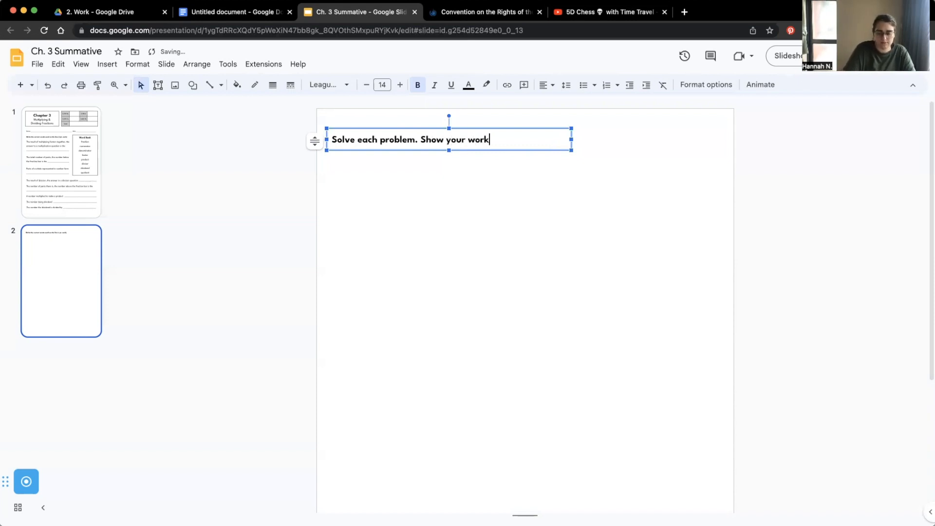
text( ()
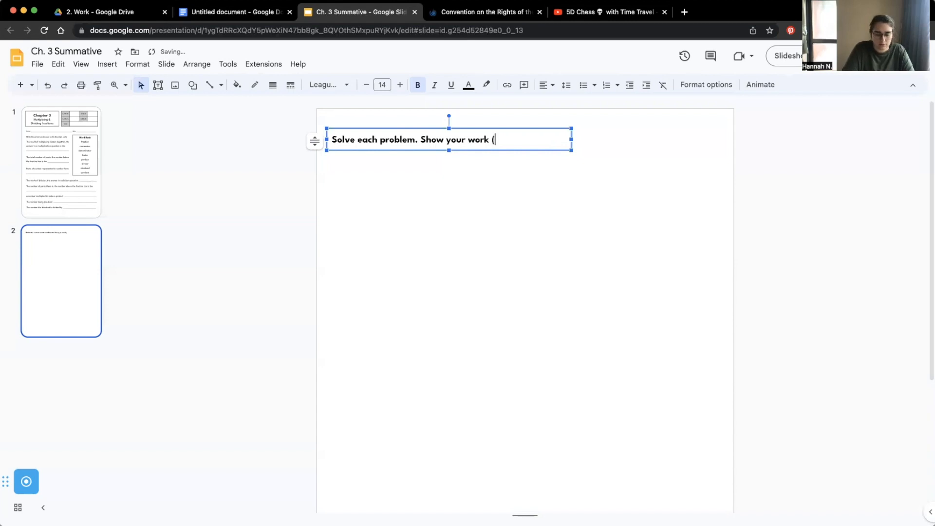
text(2 pts. ea)
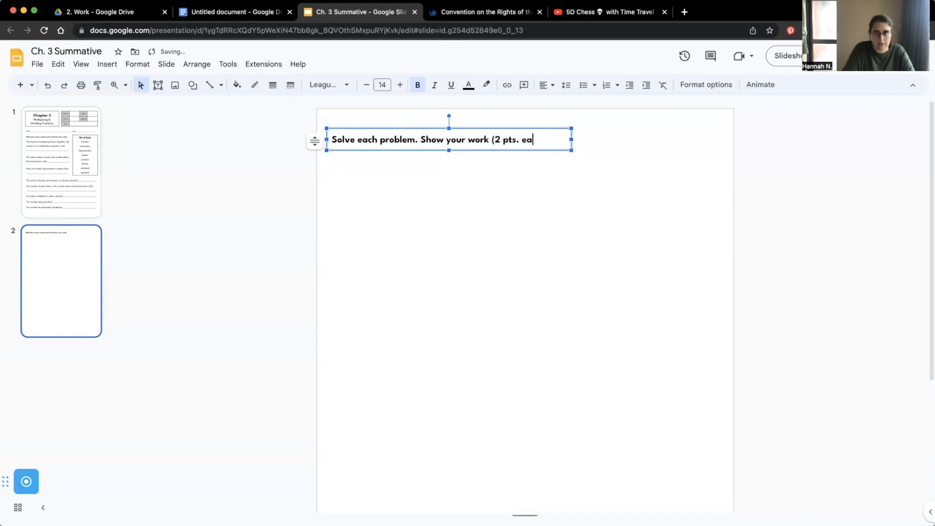
text(ch))
Step: Highlight the words "Show your work" in yellow in the page 2 instruction line
drag(421, 140, 489, 141)
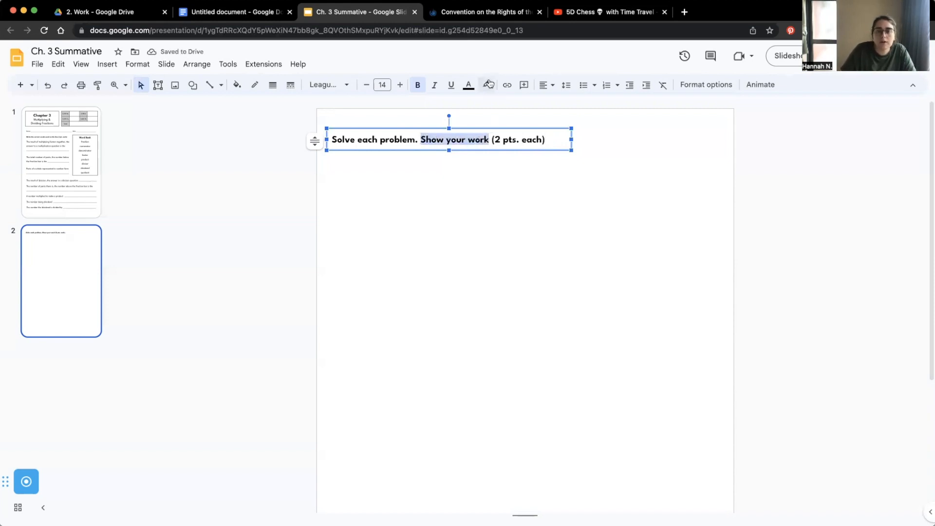
click(489, 83)
click(521, 194)
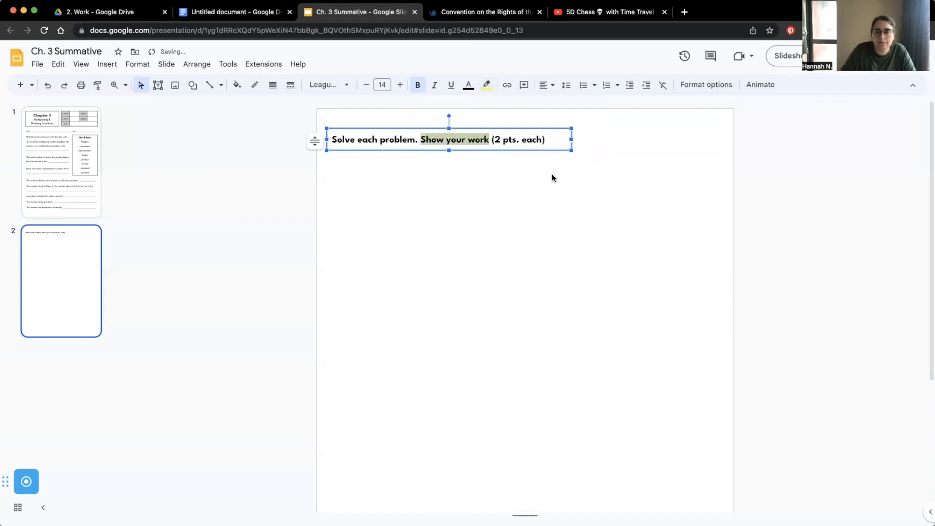
click(552, 177)
click(514, 145)
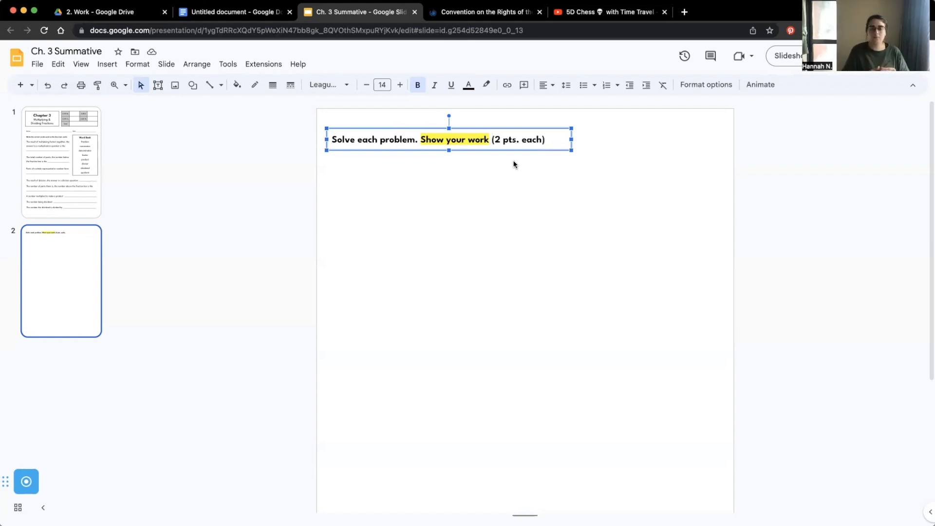
click(476, 222)
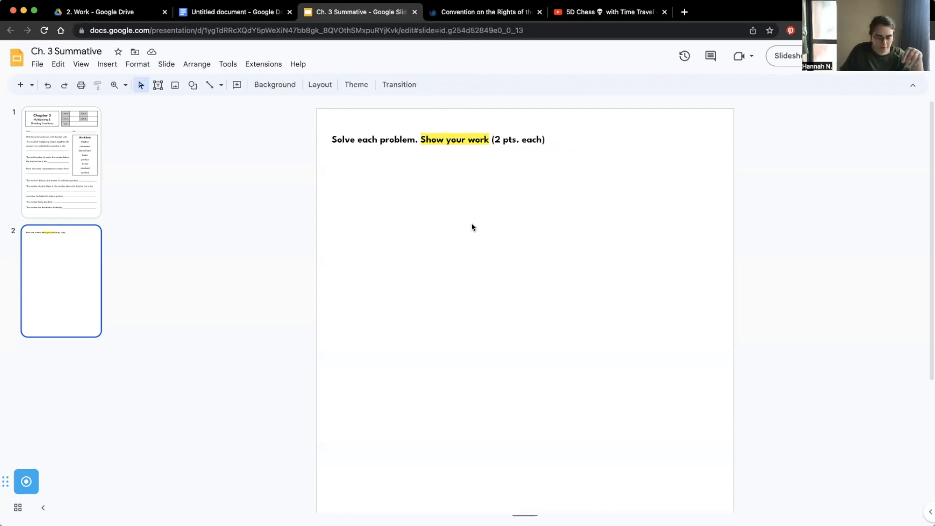
Step: Append " - 5.NF.4a" to the instruction line and widen its text box so everything fits on one line
click(547, 140)
text(-)
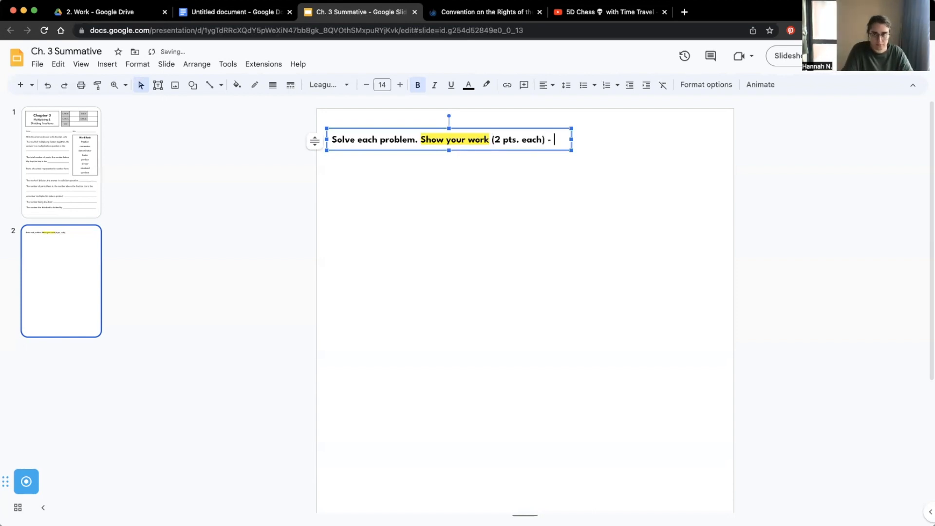
text( 5.)
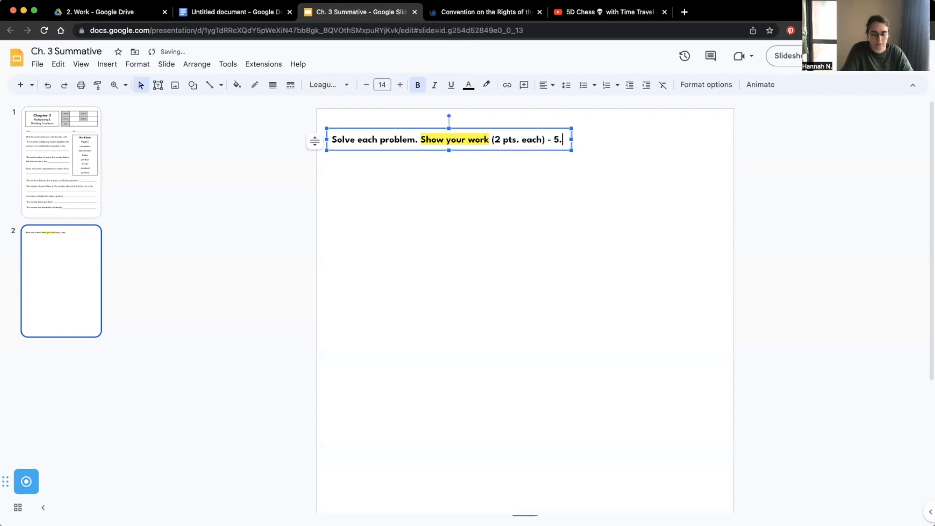
text(NF.4a)
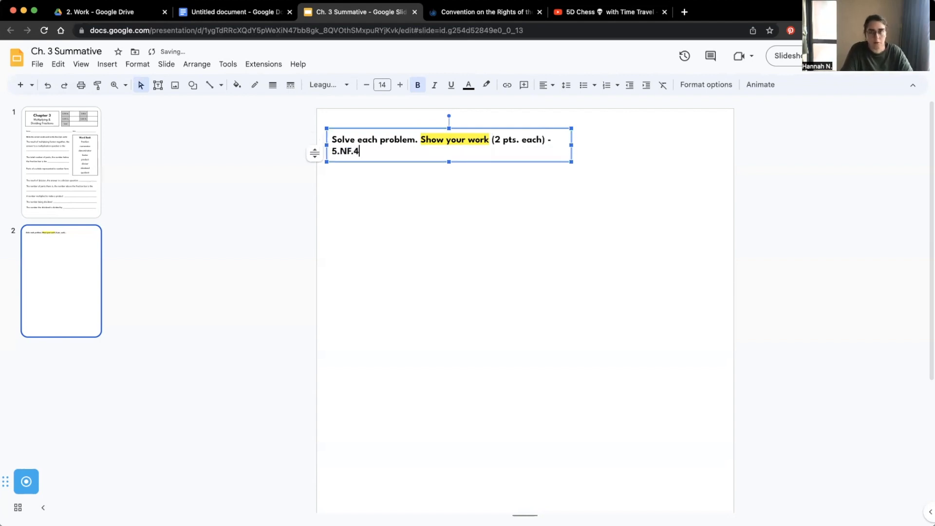
drag(572, 144, 611, 145)
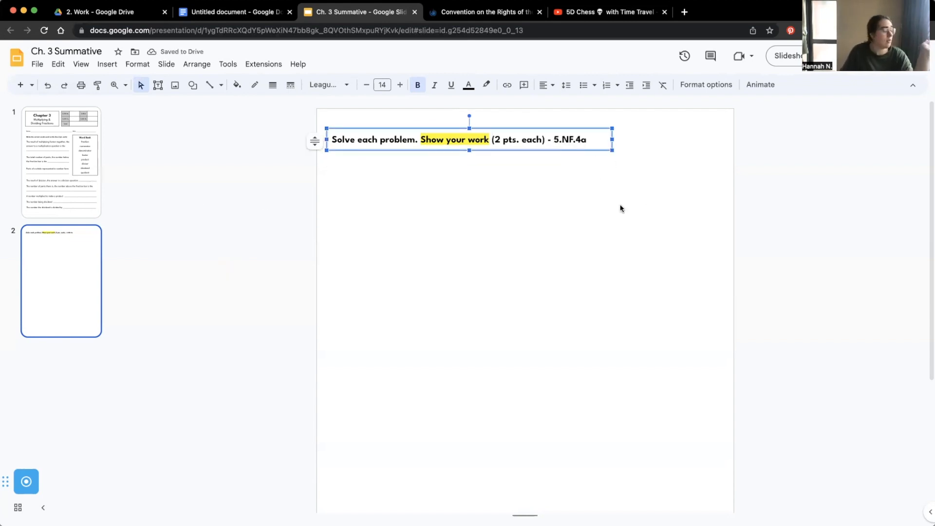
click(620, 206)
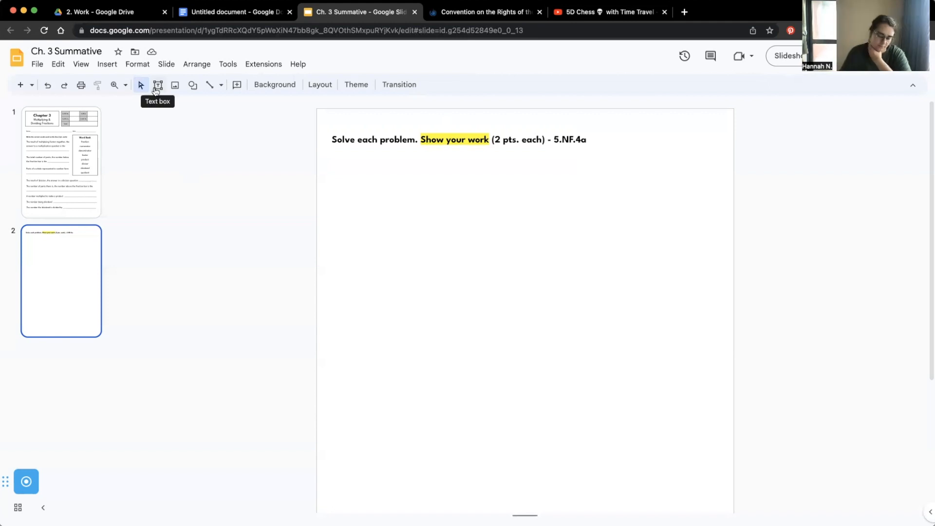
Step: Add a text box below the instruction reading "What is the product of and 9?", with a wide gap before "and" for a fraction
click(156, 92)
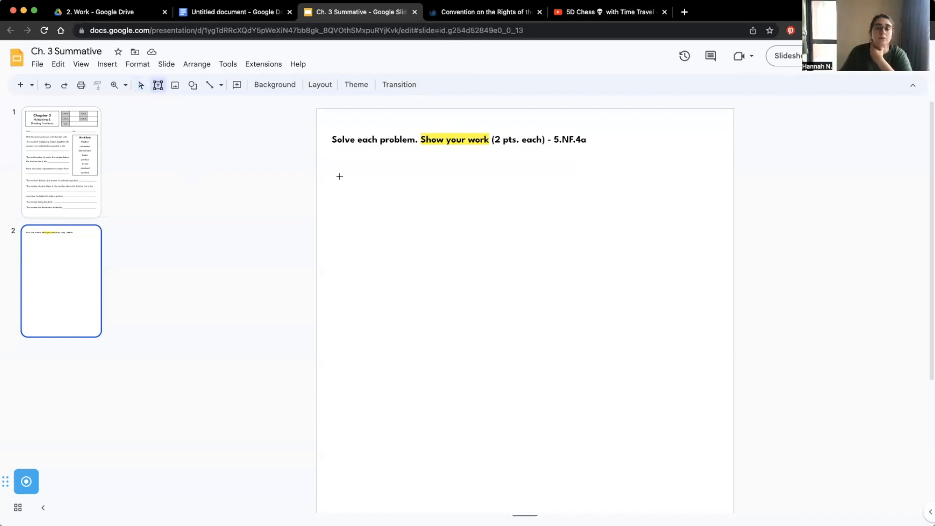
click(450, 180)
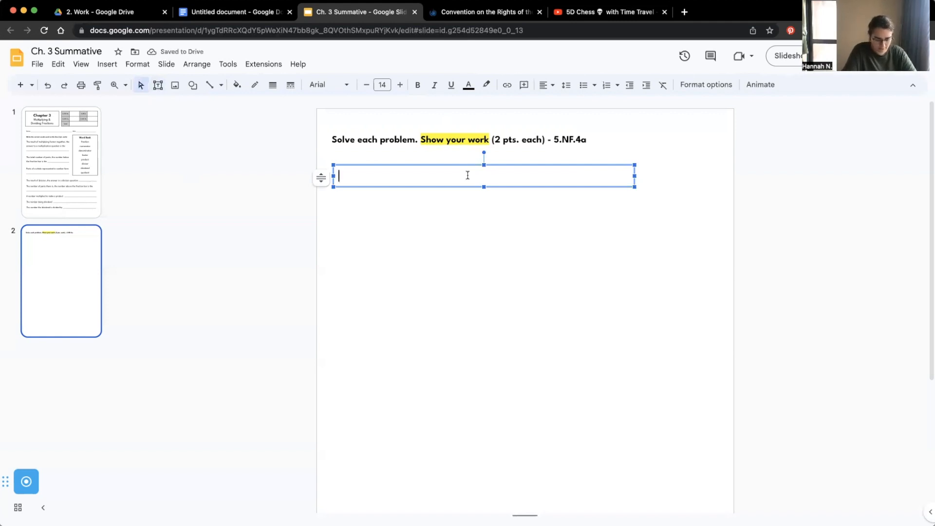
text(What is the)
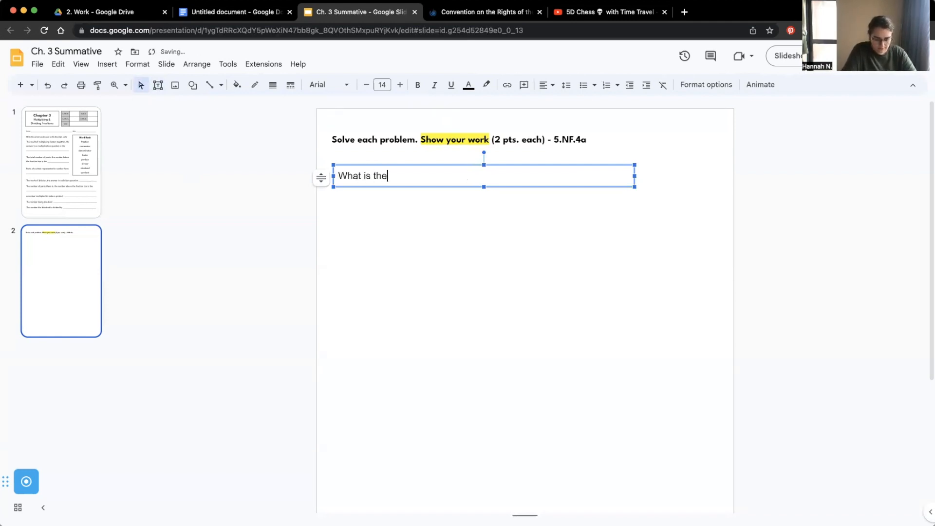
text( product )
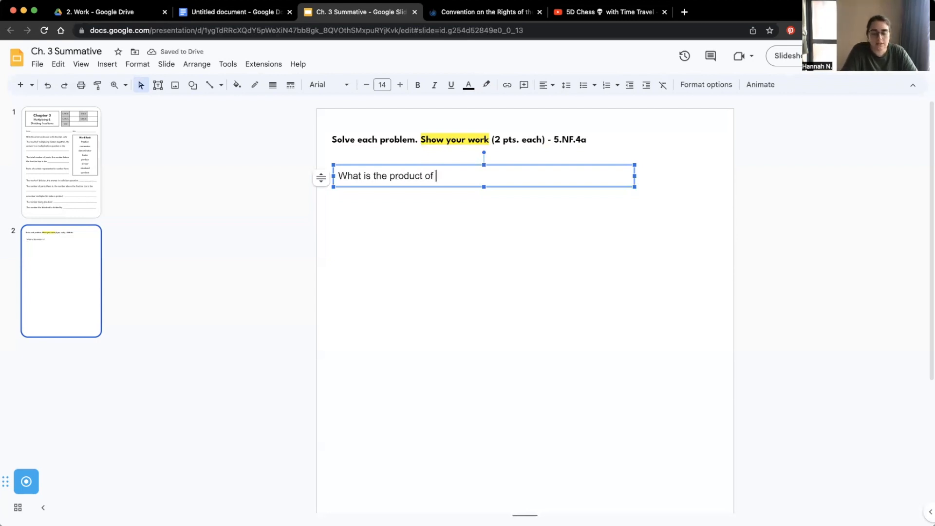
text(of  )
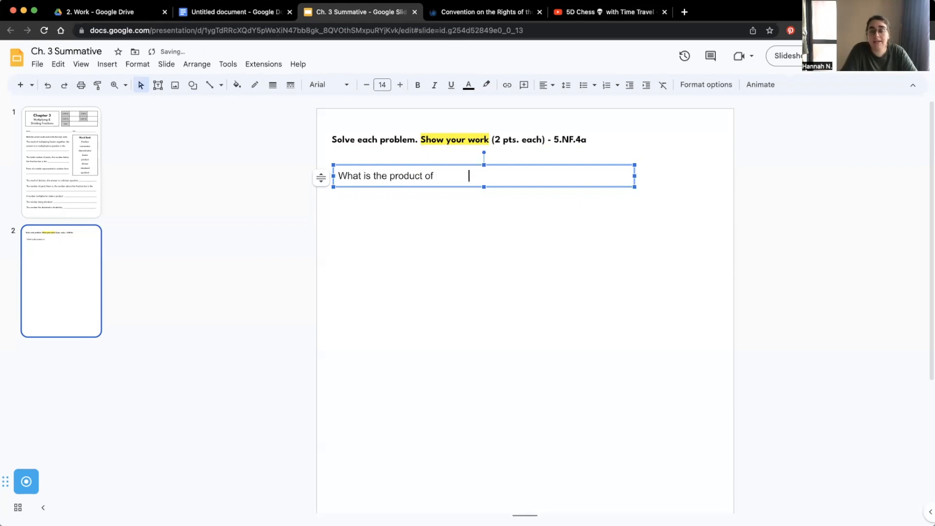
text(            and )
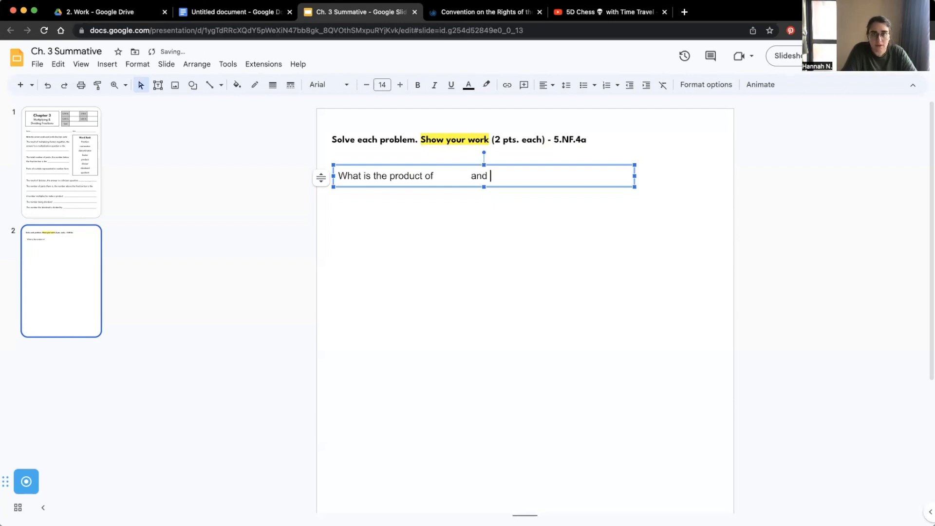
text(9)
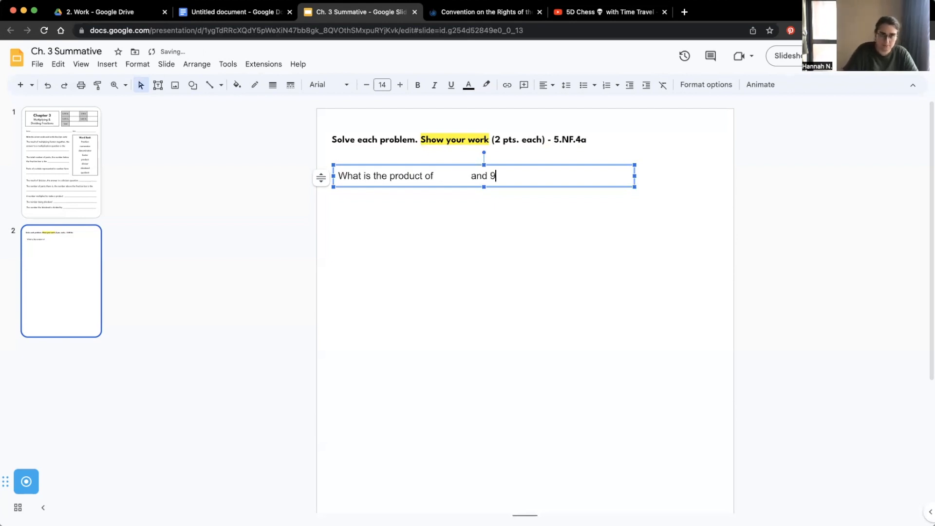
text(?)
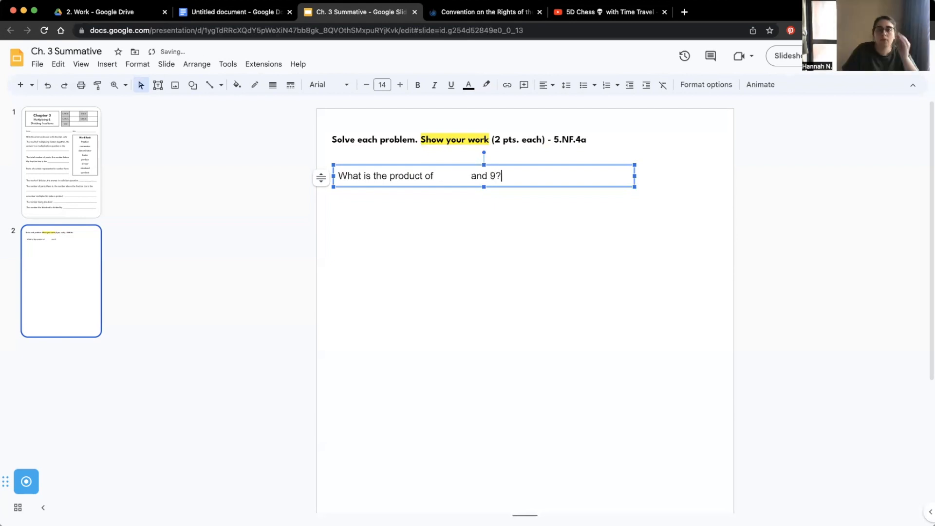
Step: Set the product question's font to League Spartan and move its text box up closer to the instruction line
click(346, 86)
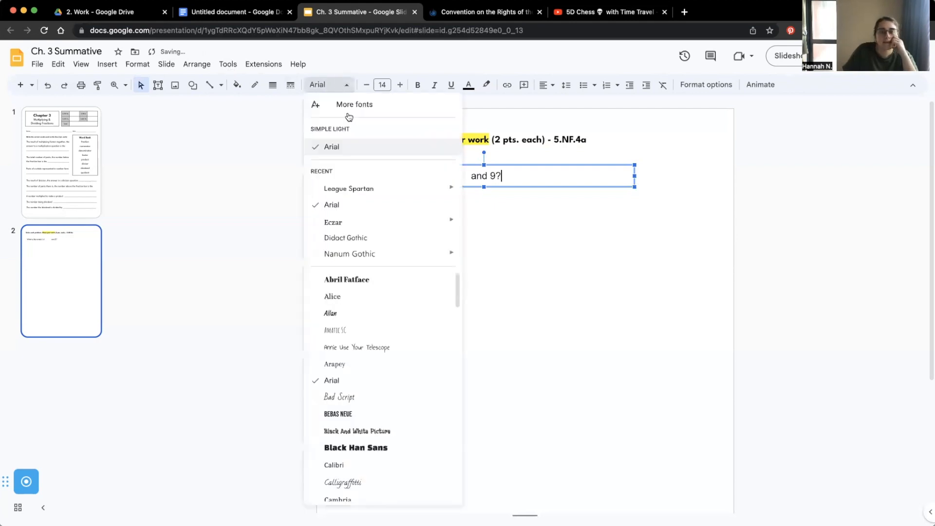
click(370, 182)
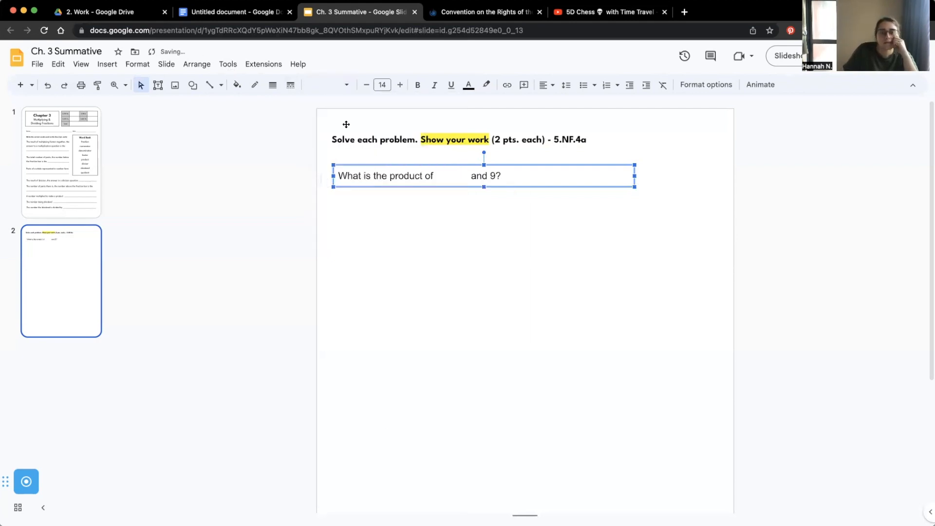
click(332, 86)
click(357, 188)
drag(406, 165, 404, 154)
click(411, 216)
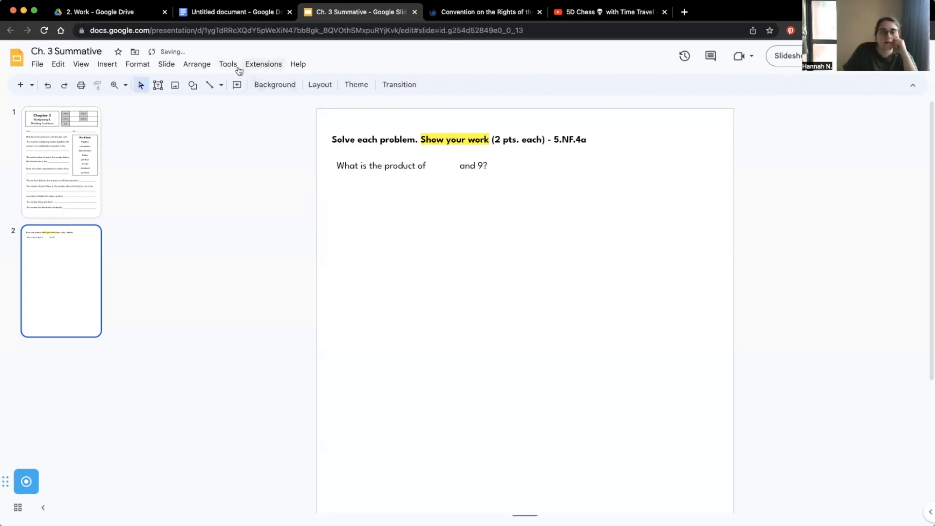
Step: Insert a table with one column and two rows on page 2
click(107, 65)
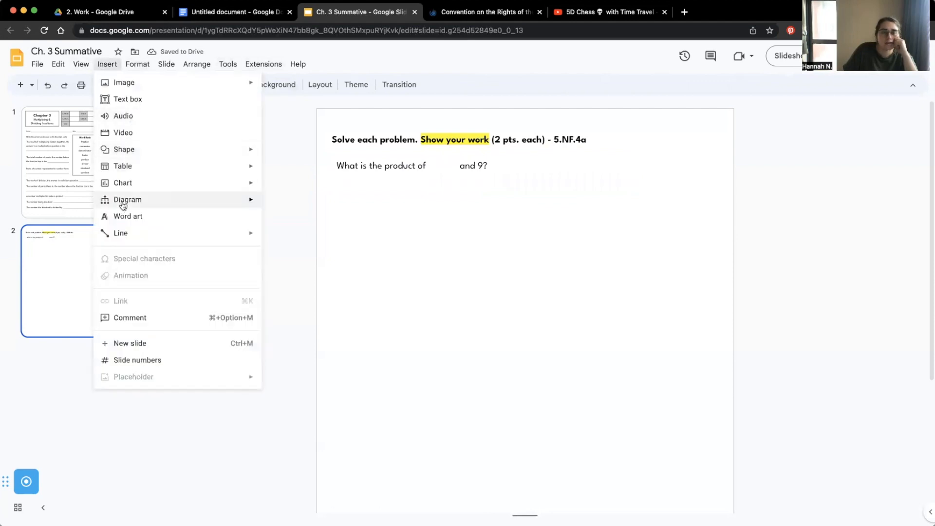
mouse_move(121, 167)
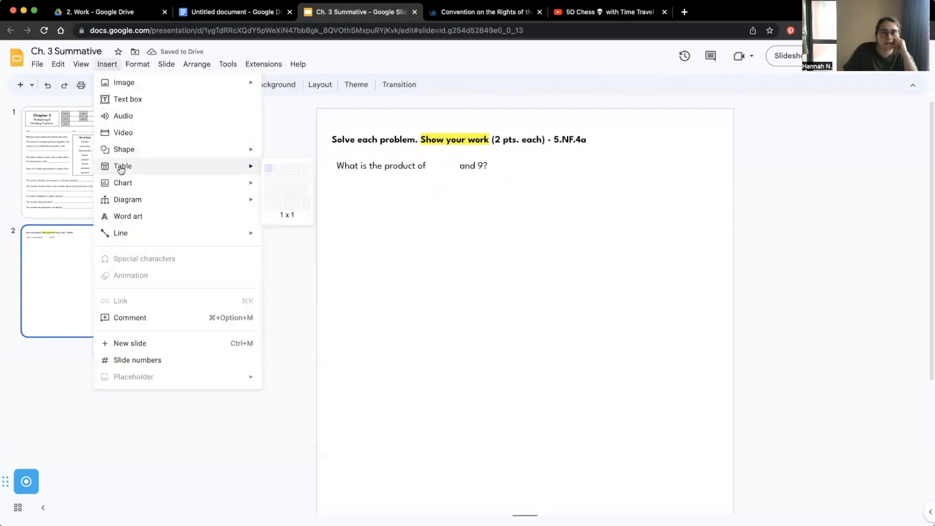
click(266, 177)
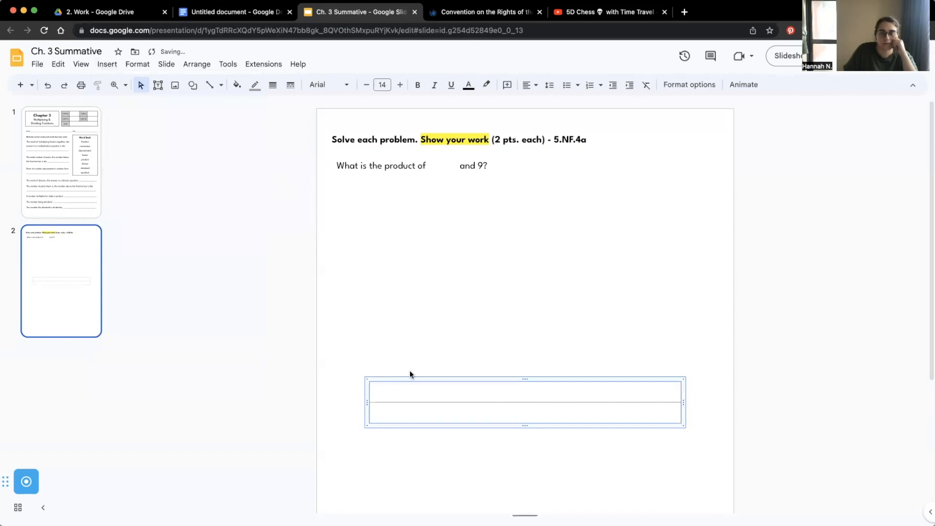
Step: Shrink the two-row table to fit the gap before "and 9?" in the first question and enter 2 above 3
drag(434, 378, 411, 195)
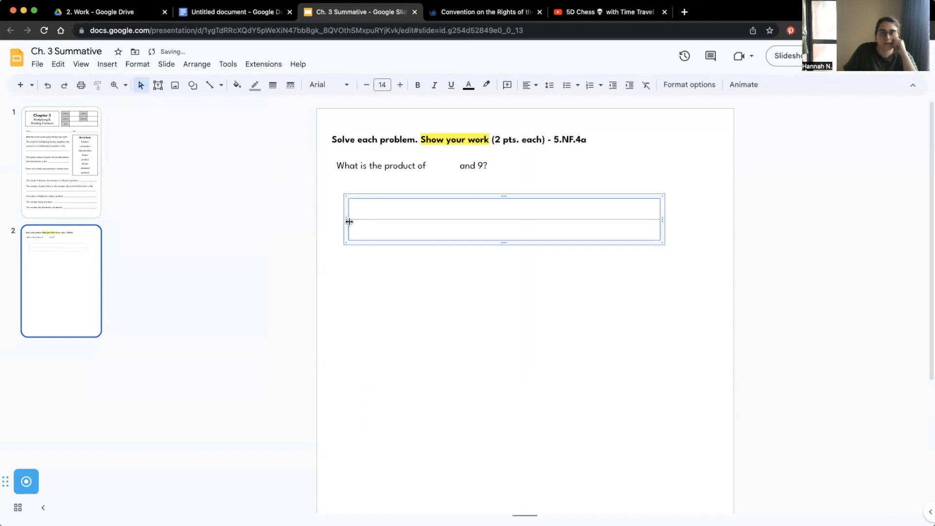
drag(345, 219, 457, 157)
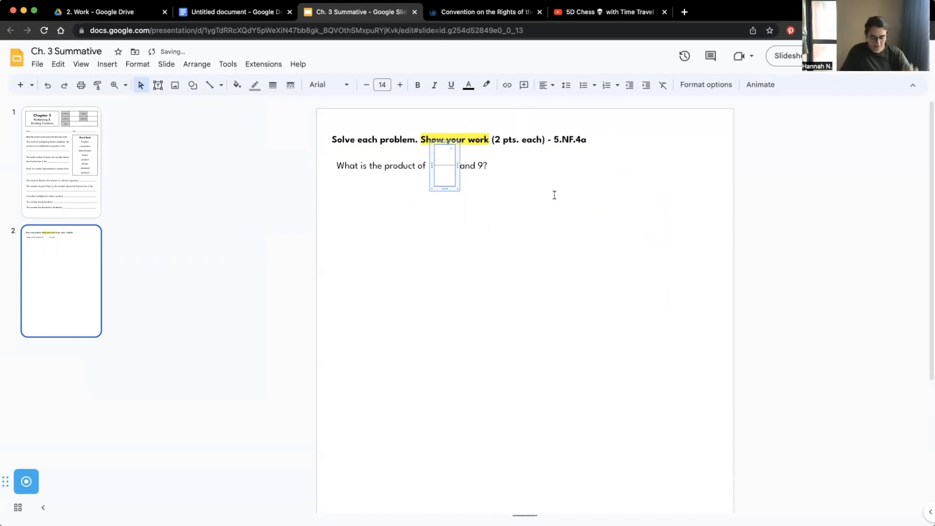
text(2)
key(Tab)
text(3)
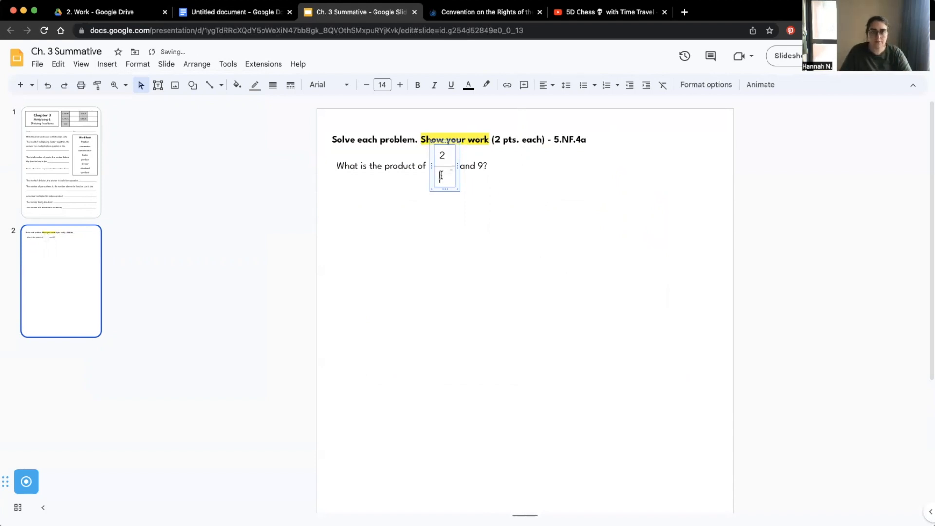
Step: Center the numbers horizontally in both cells of the fraction table
click(458, 180)
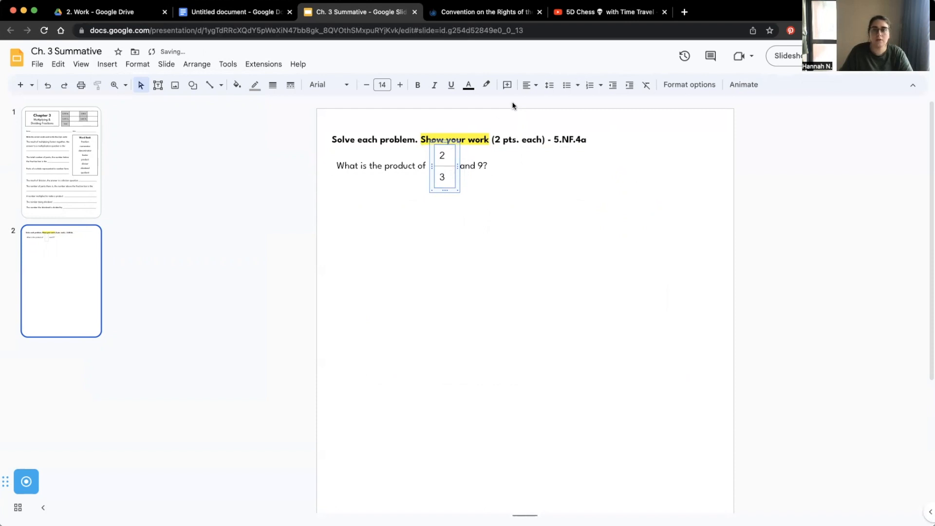
click(531, 85)
click(544, 103)
click(532, 85)
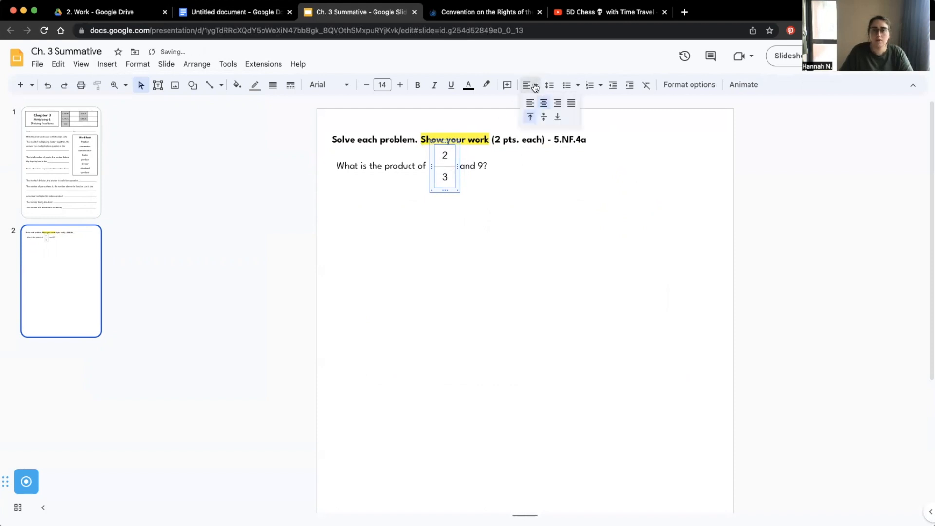
click(587, 153)
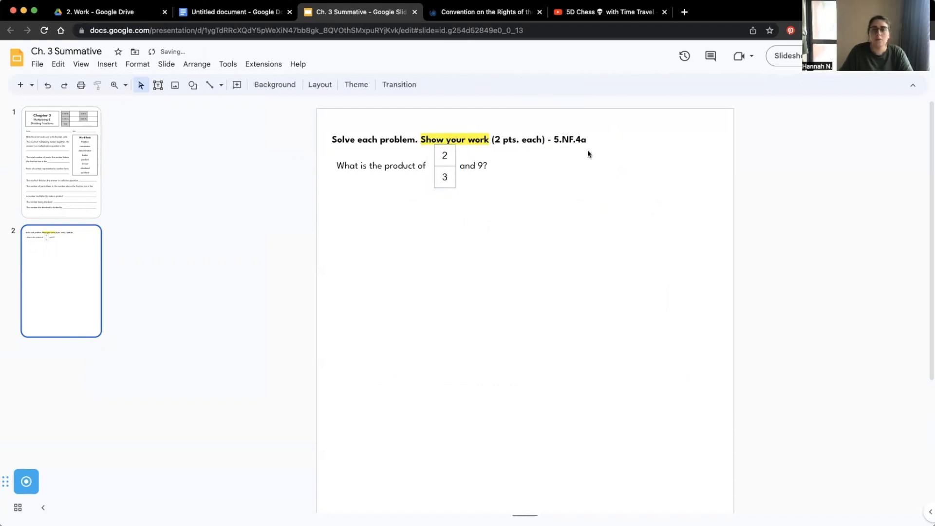
Step: Align the 2 to the bottom of its cell and the 3 to the top of its cell
click(444, 155)
double_click(442, 157)
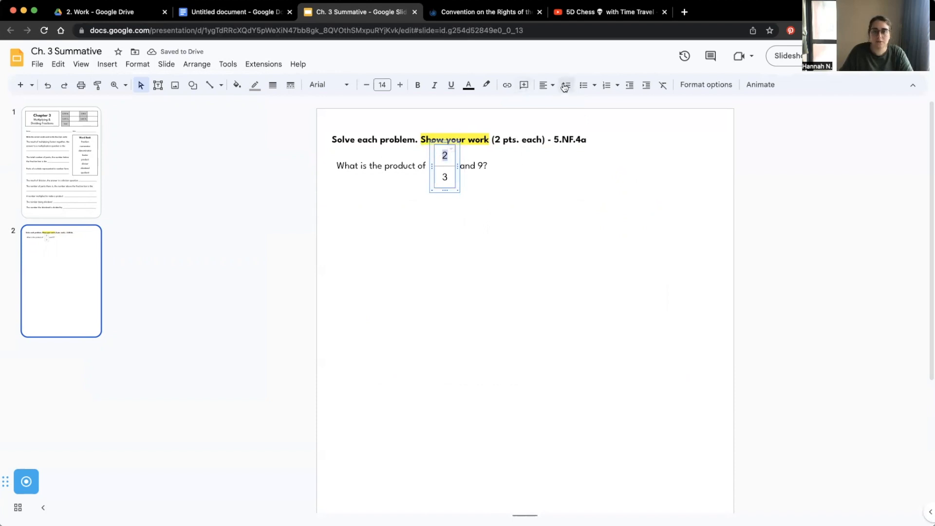
click(546, 86)
click(574, 118)
double_click(443, 177)
click(546, 85)
click(546, 118)
click(551, 139)
click(541, 171)
Step: Color the right, top and left borders of the fraction table's upper cell white
click(449, 185)
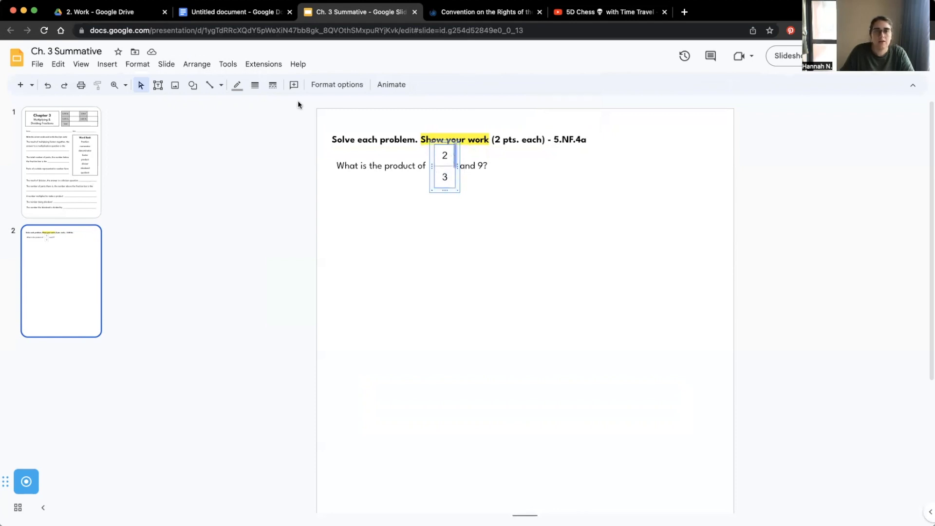
click(237, 86)
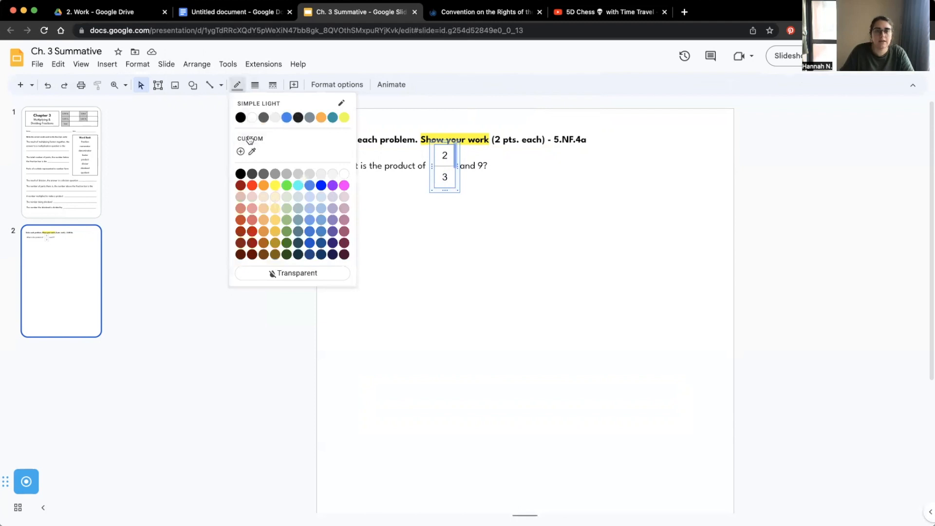
click(253, 117)
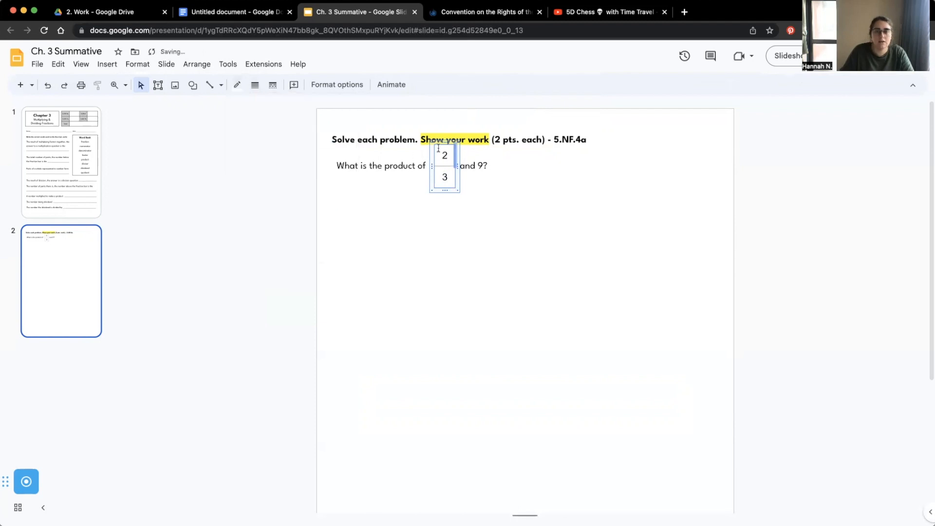
click(238, 86)
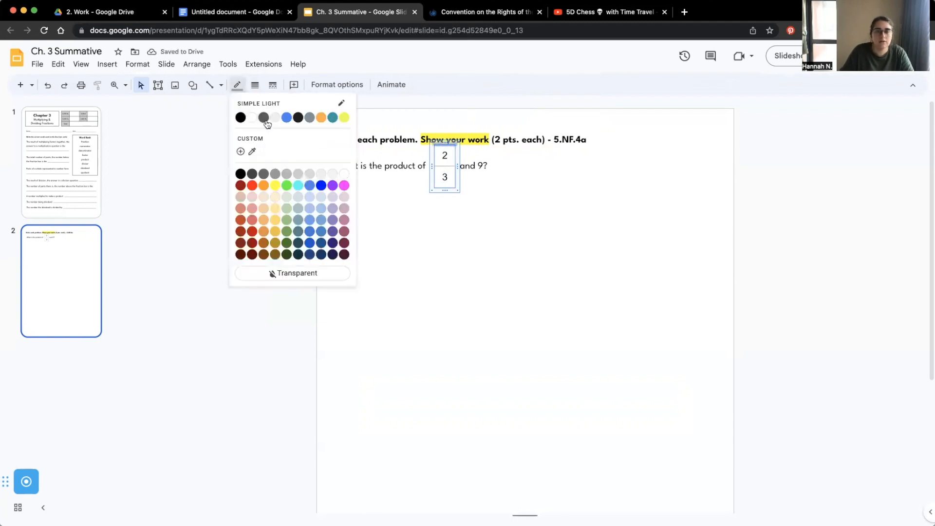
click(260, 117)
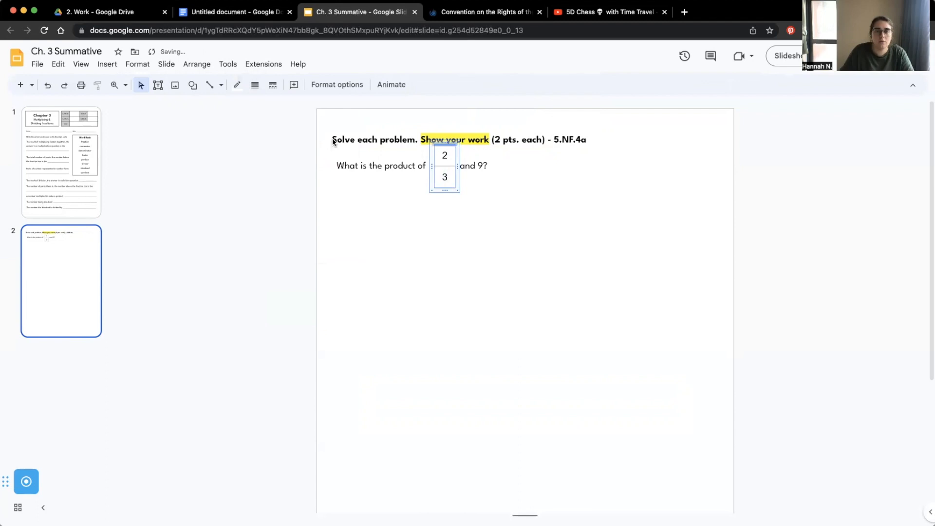
click(434, 156)
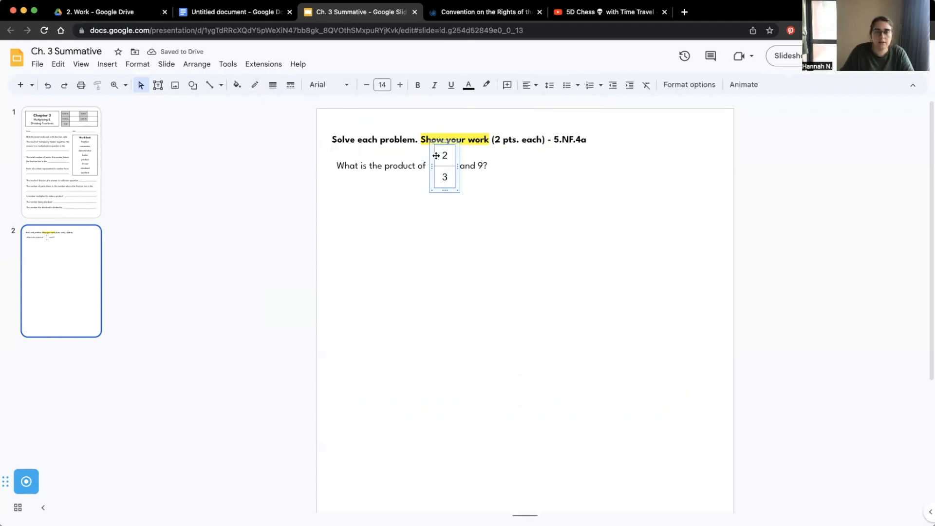
click(436, 155)
click(237, 85)
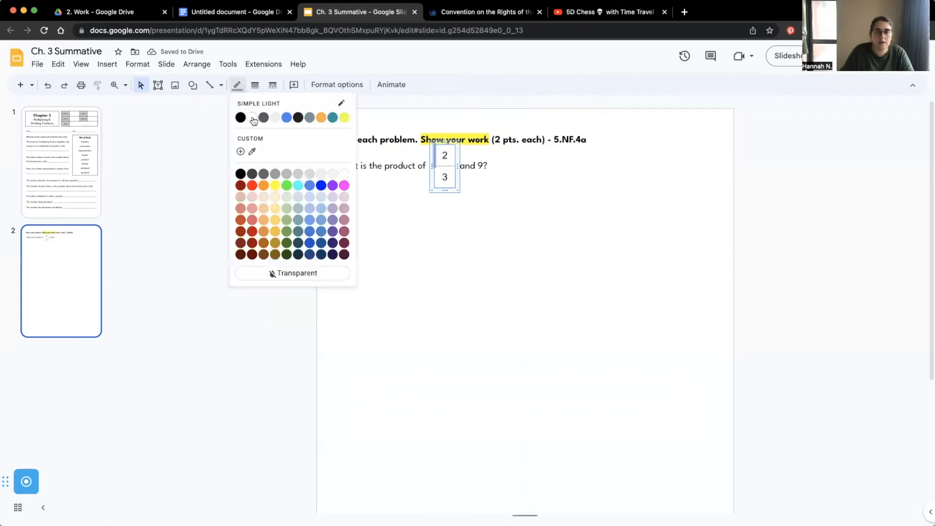
click(252, 119)
click(431, 261)
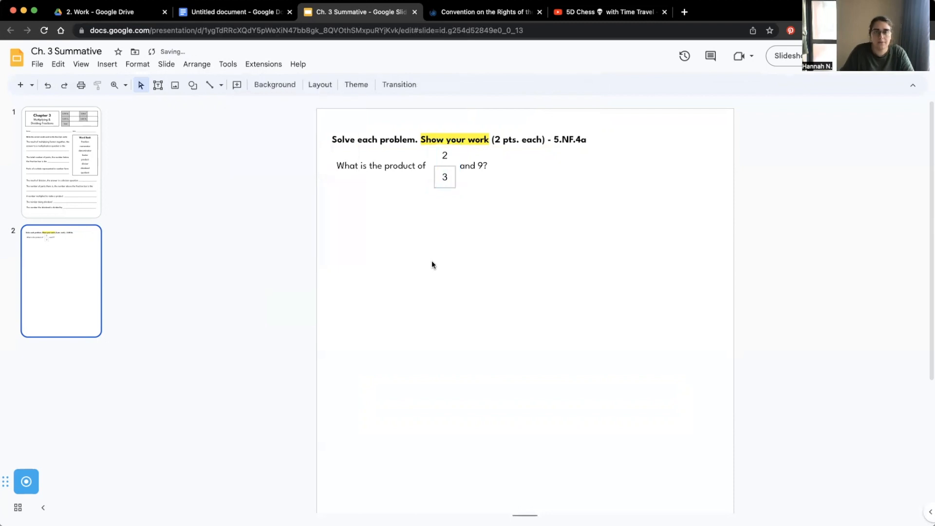
Step: Hide the lower cell's outer borders by making the right one transparent and the bottom and left ones white
click(444, 165)
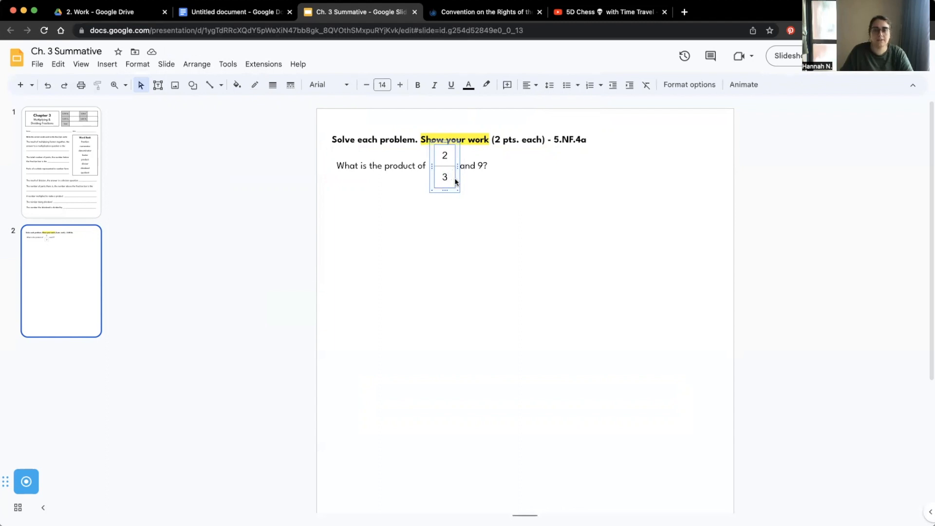
click(456, 175)
click(238, 88)
click(271, 272)
click(448, 186)
click(237, 86)
click(249, 121)
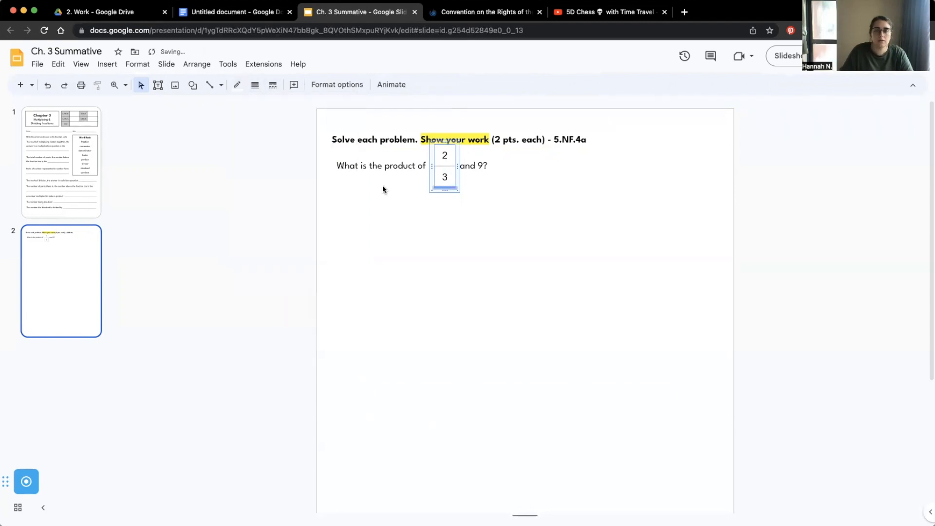
click(434, 178)
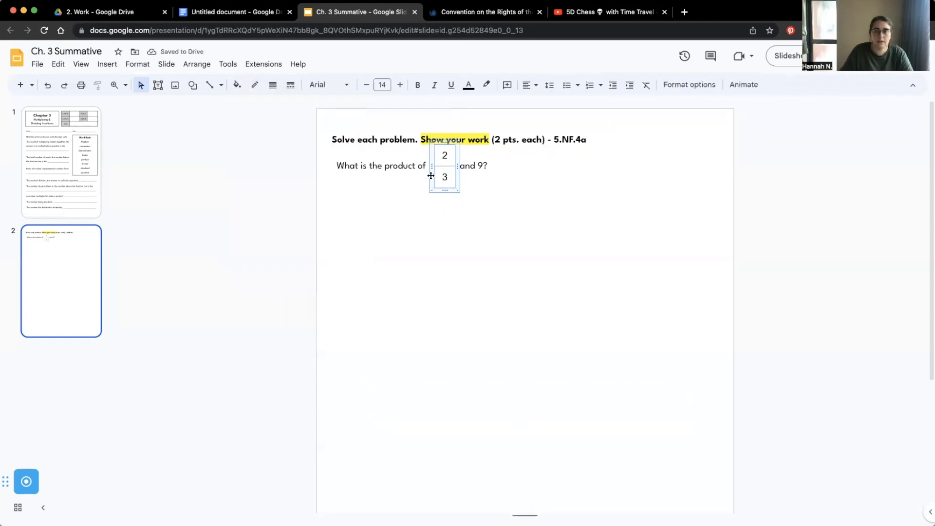
click(434, 175)
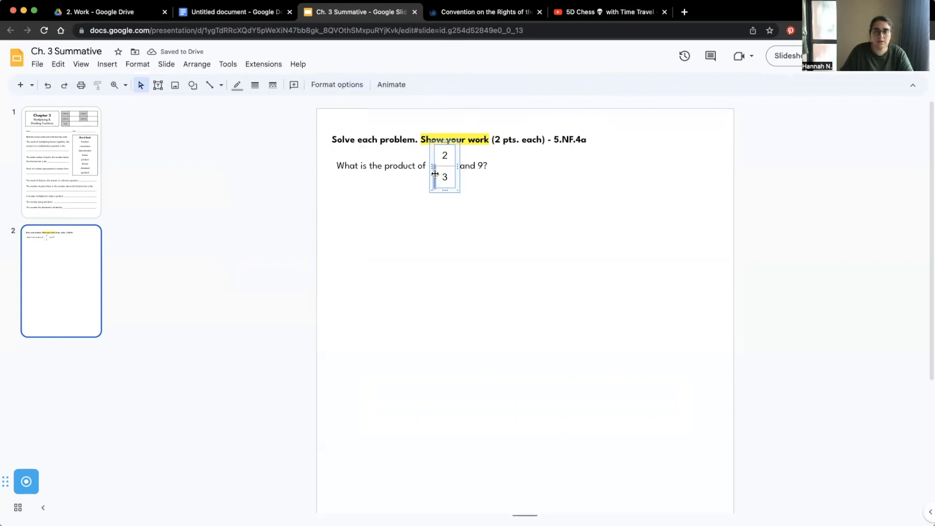
click(237, 86)
click(252, 118)
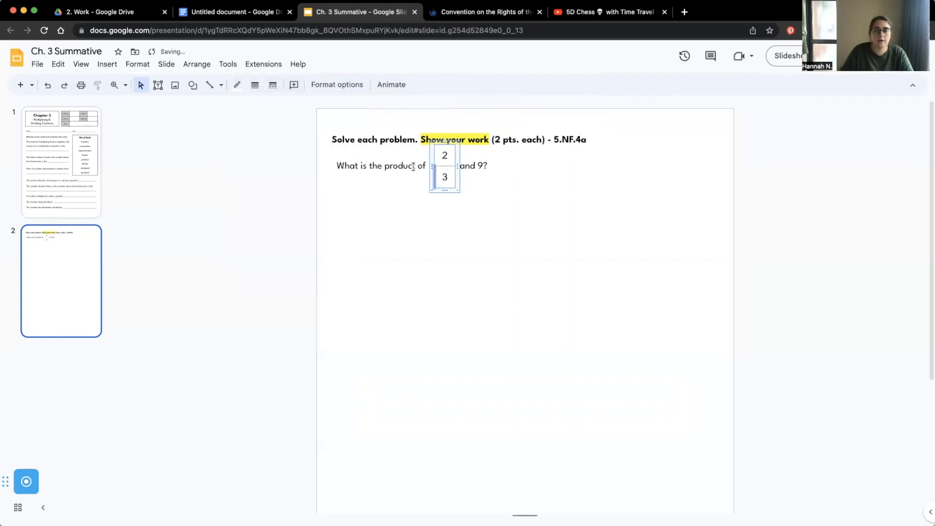
Step: Format the border between the 2 and the 3 as a black 2px fraction bar
click(446, 166)
click(238, 86)
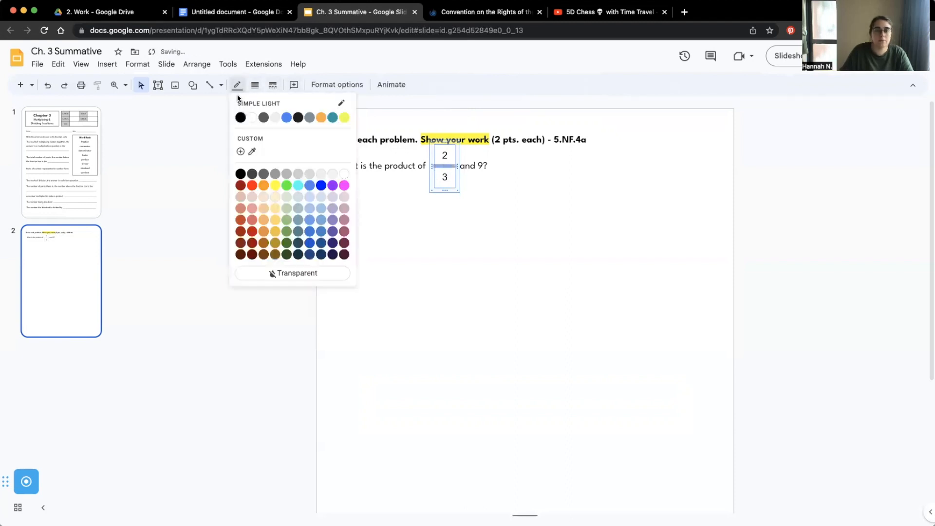
click(239, 118)
click(256, 88)
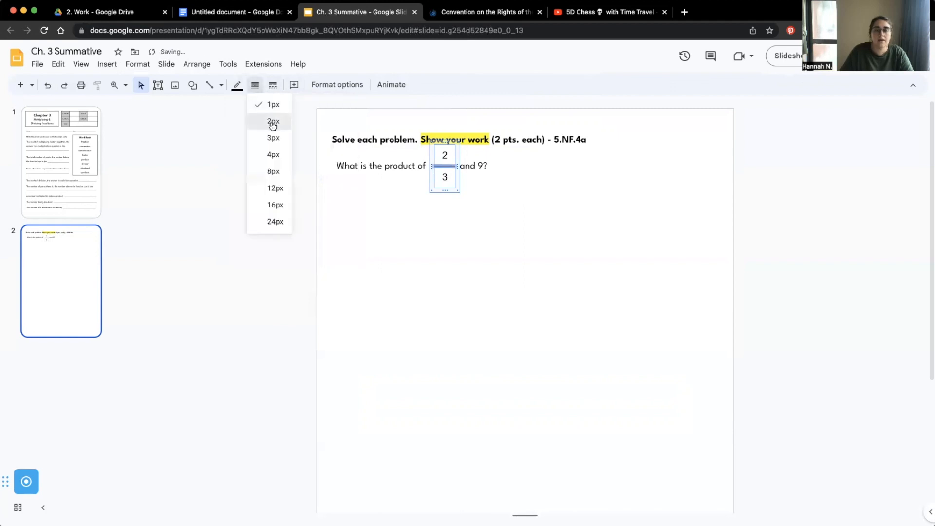
click(271, 121)
click(399, 216)
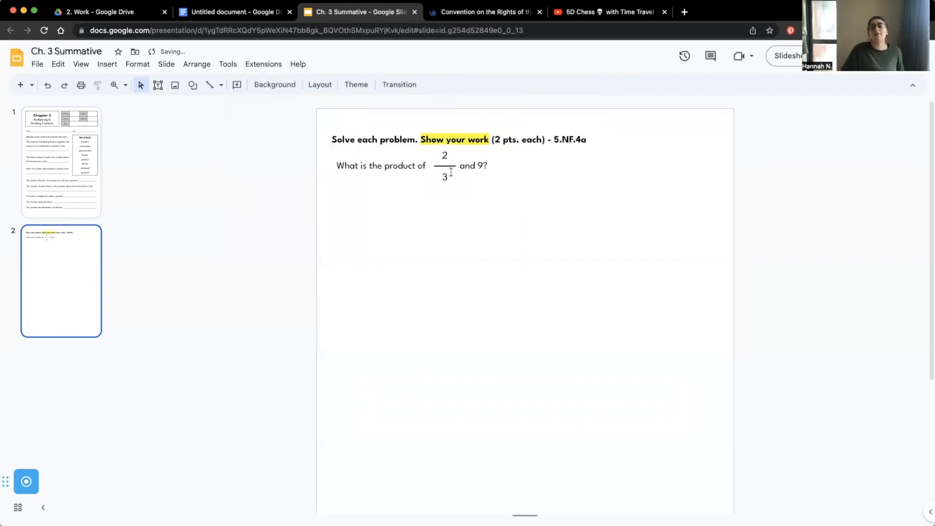
Step: Set both numbers in the fraction table to the same League font as the question text
click(458, 156)
click(451, 151)
click(452, 151)
click(460, 159)
click(447, 155)
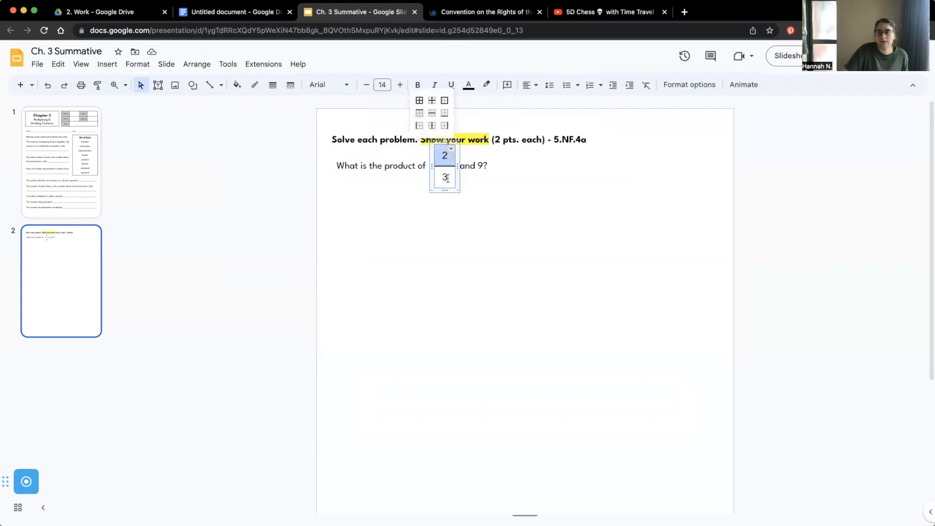
click(447, 179)
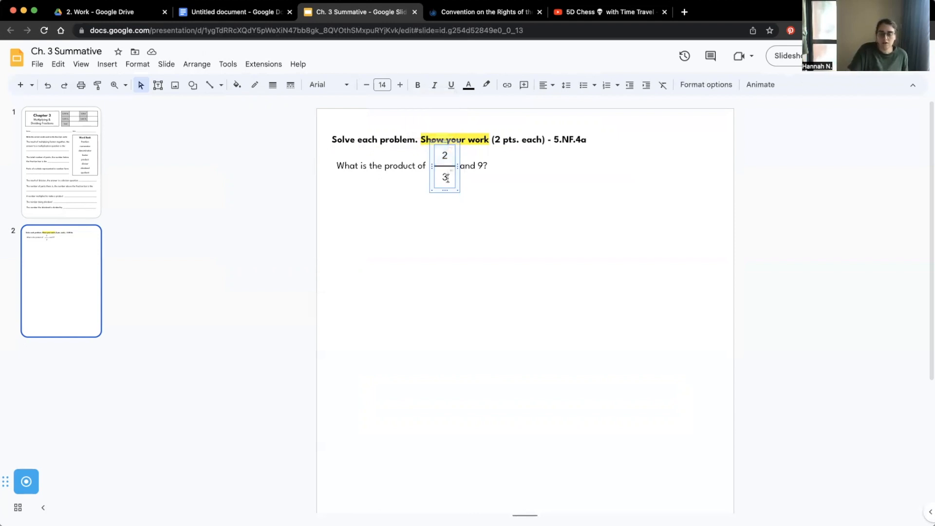
drag(447, 177, 447, 158)
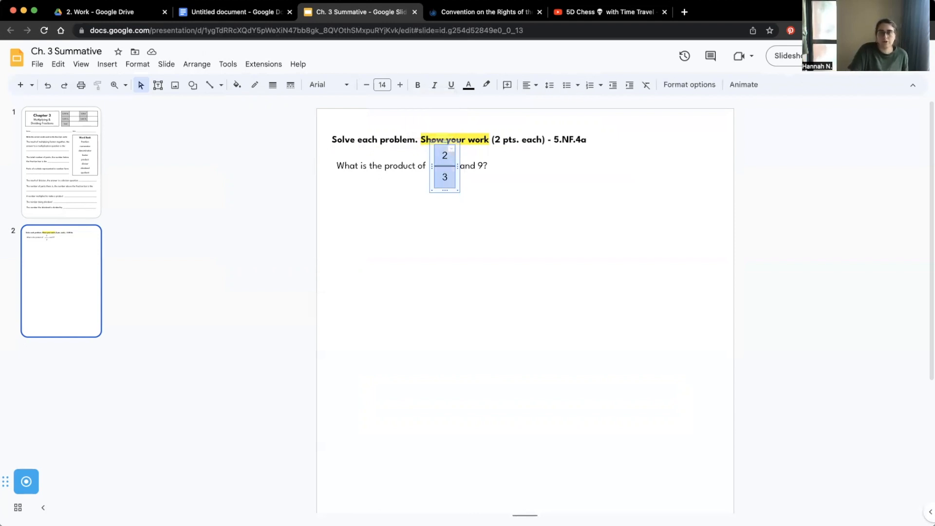
click(345, 86)
click(348, 188)
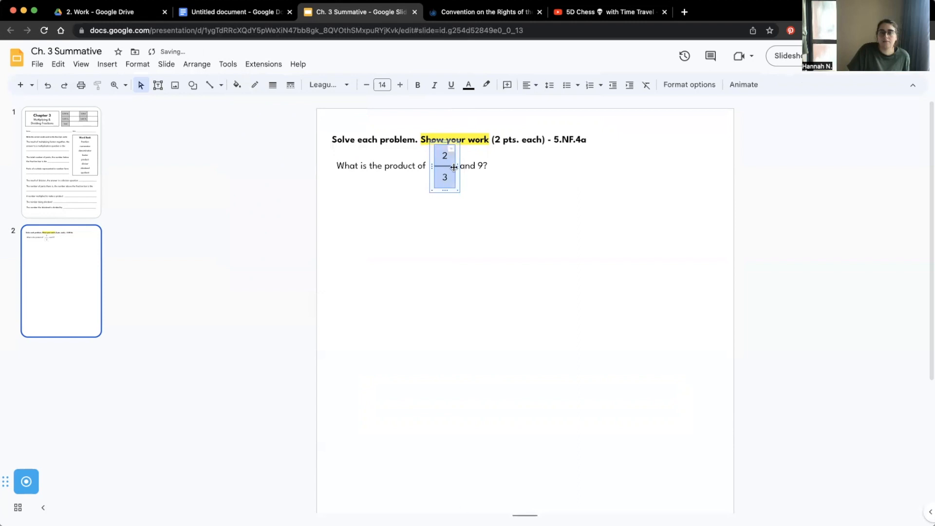
click(457, 183)
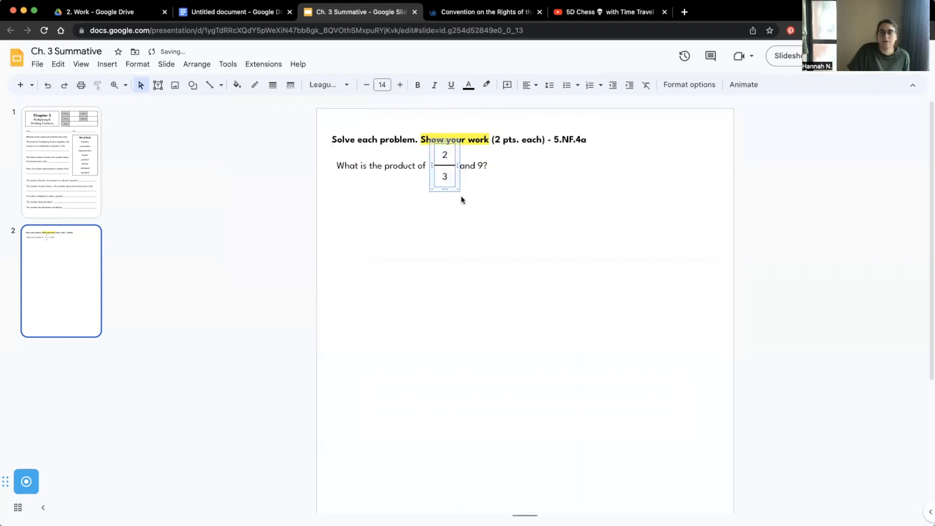
click(466, 196)
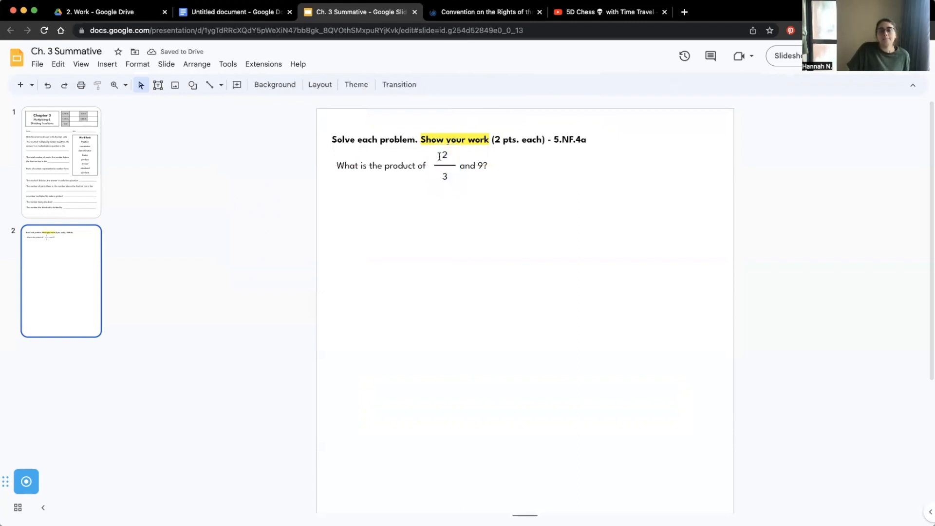
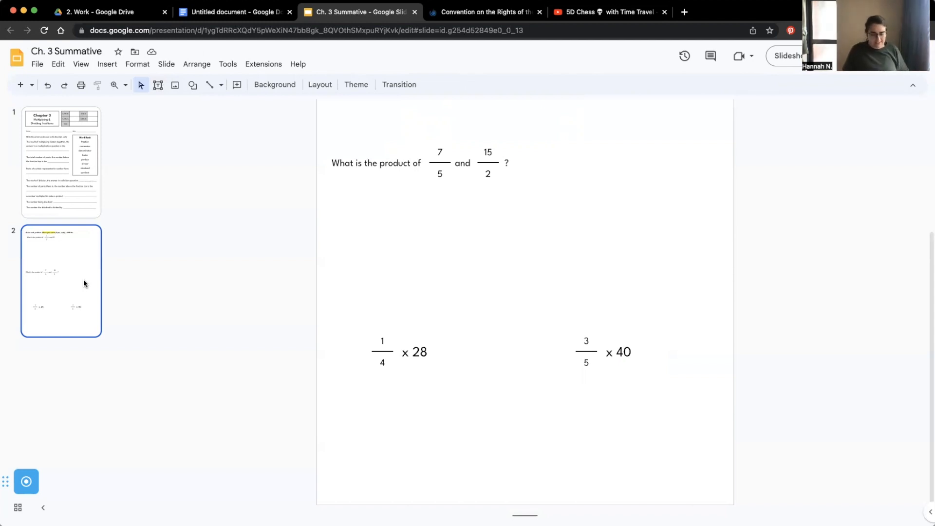
Step: Add a blank third slide and paste a copy of slide 2's "Solve each problem" heading onto it
click(31, 86)
click(111, 426)
click(42, 287)
scroll(433, 212, up, 4)
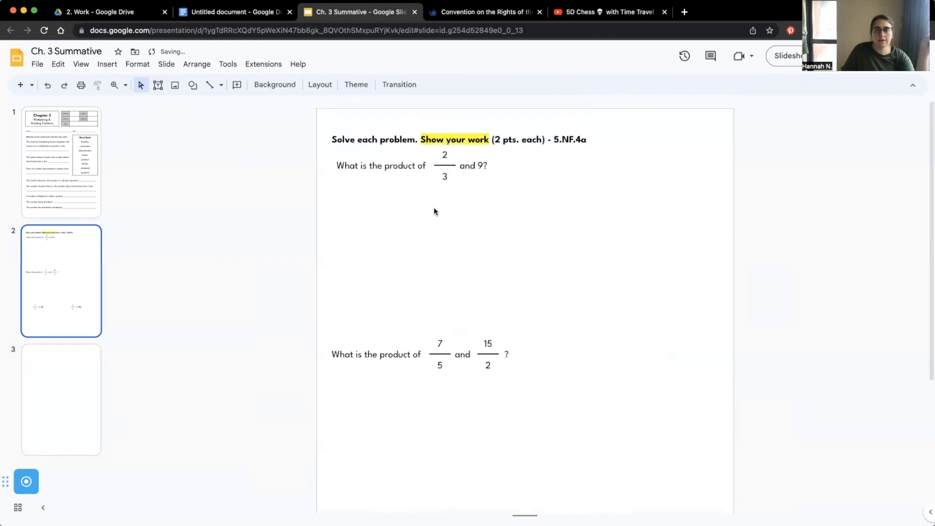
click(529, 132)
right_click(530, 136)
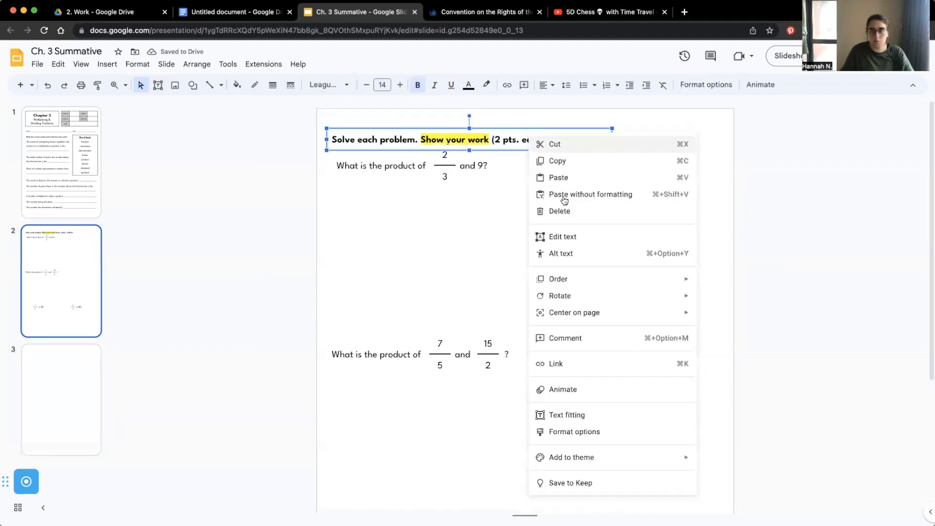
click(558, 161)
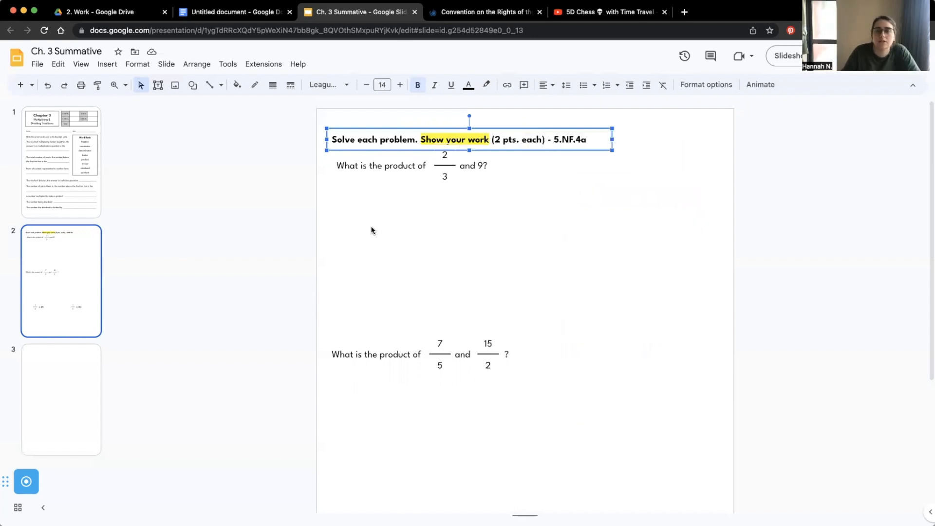
click(45, 367)
right_click(349, 260)
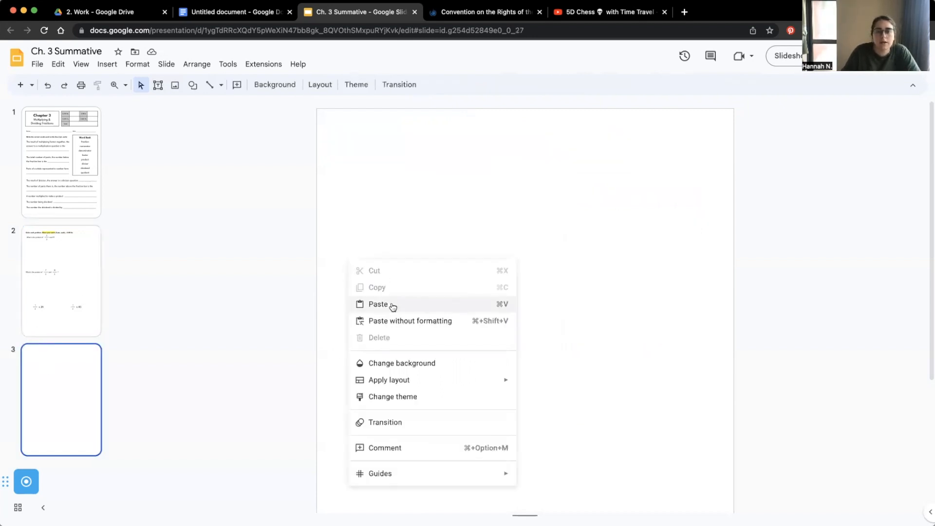
click(393, 304)
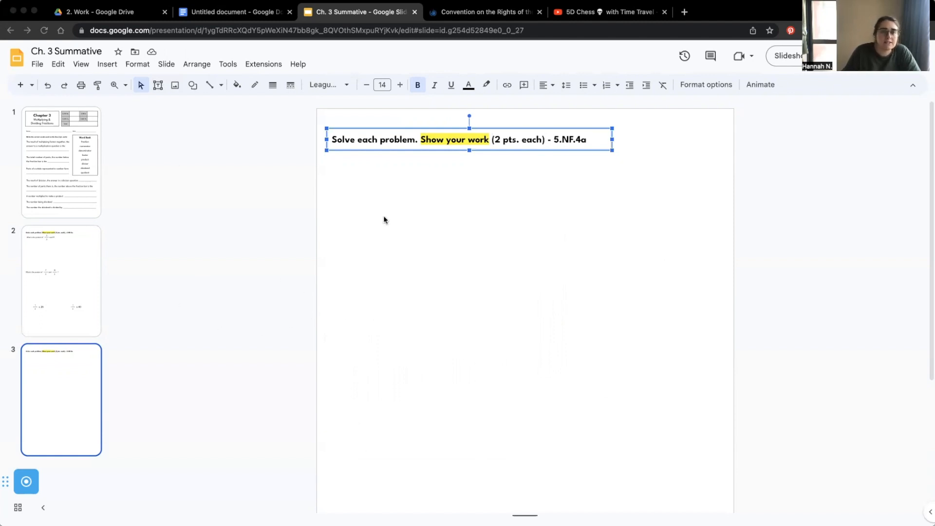
Step: Open the copied HMH Math in Focus resources link in a new browser tab and sign in to the account
click(460, 186)
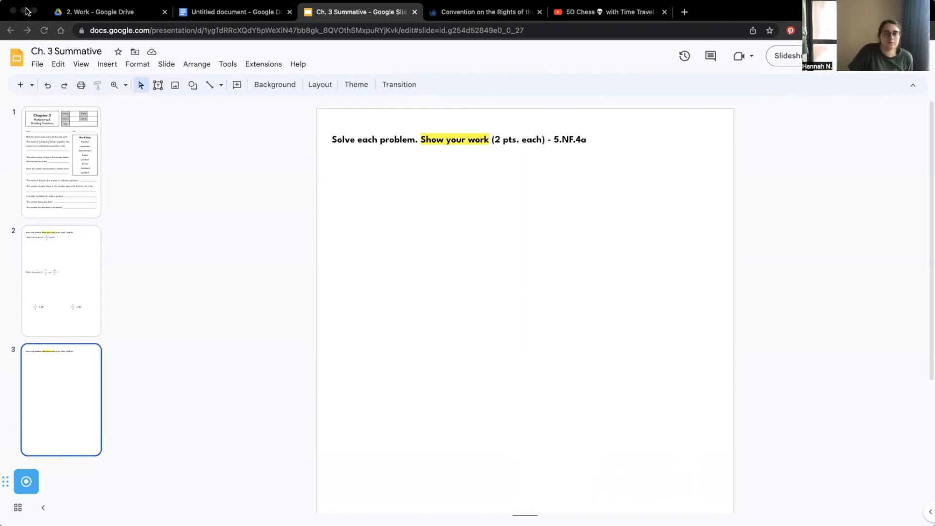
click(684, 11)
right_click(594, 31)
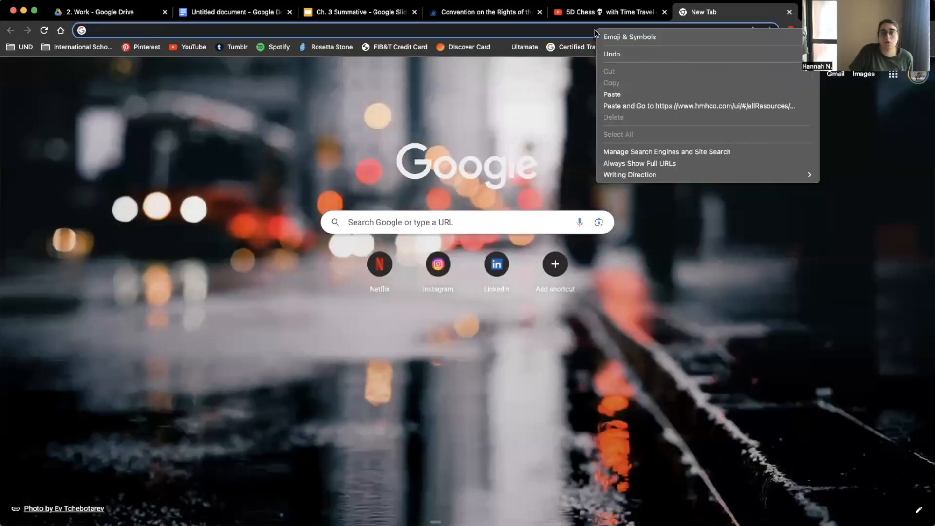
click(616, 94)
key(Return)
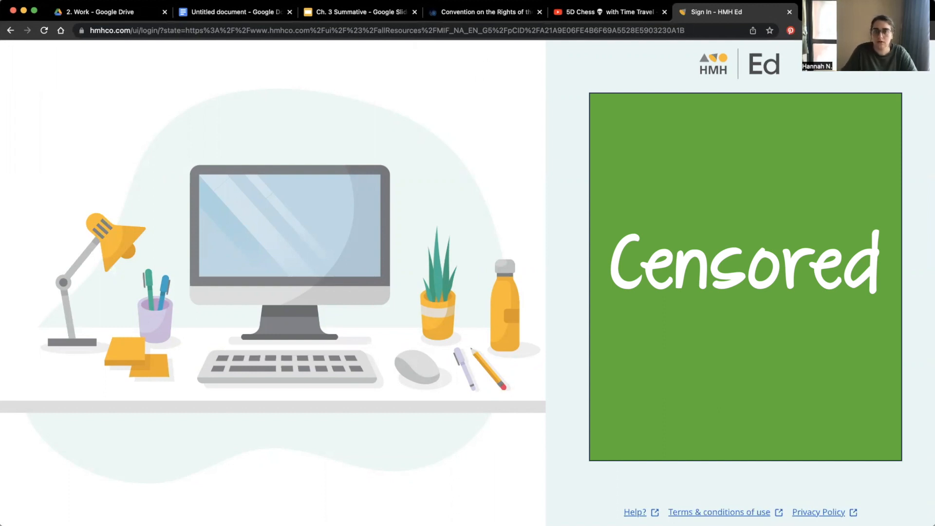
key(Return)
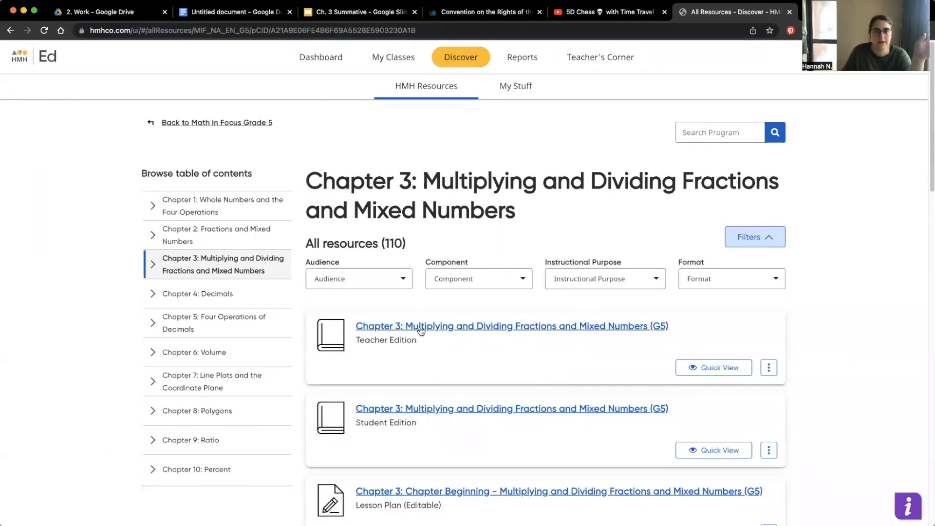
Step: Filter the Chapter 3 resources by the Assessment Guide component and open the Chapter Test 3 PDF
scroll(525, 379, down, 2)
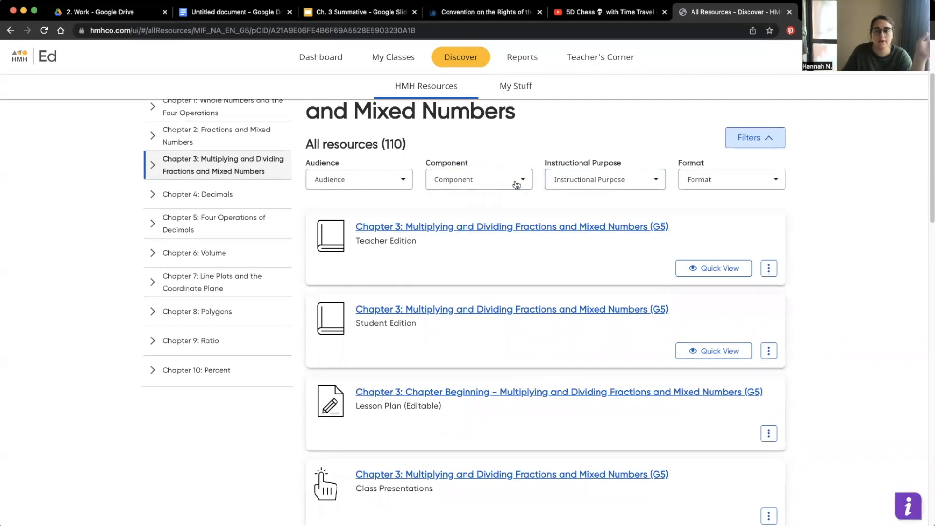
click(478, 181)
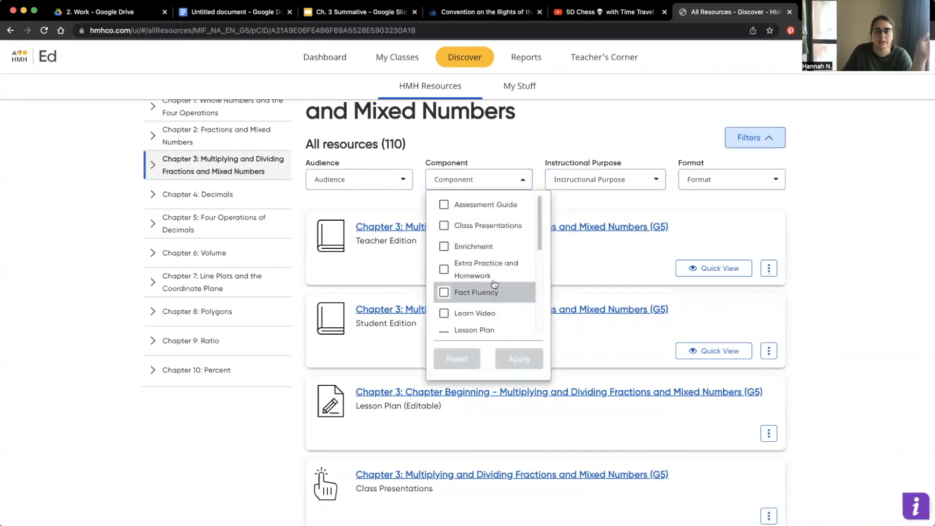
click(492, 205)
click(528, 357)
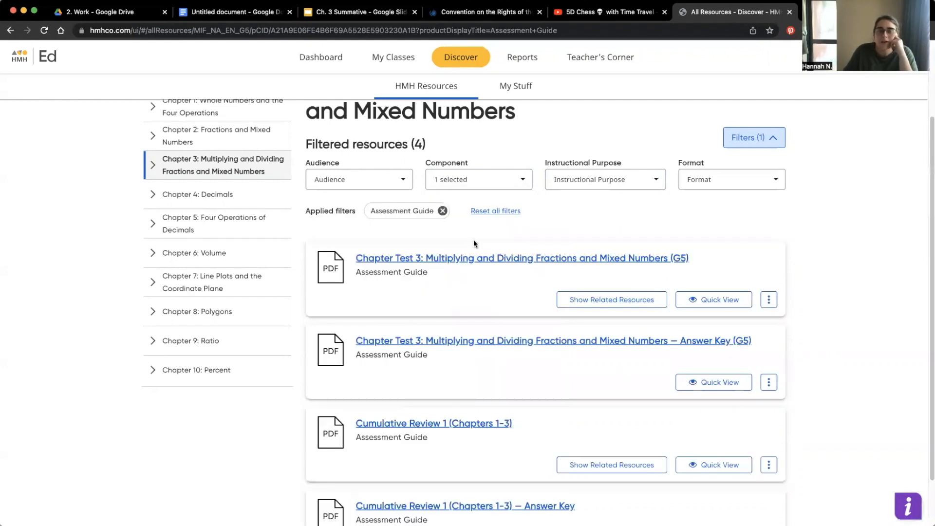
click(467, 263)
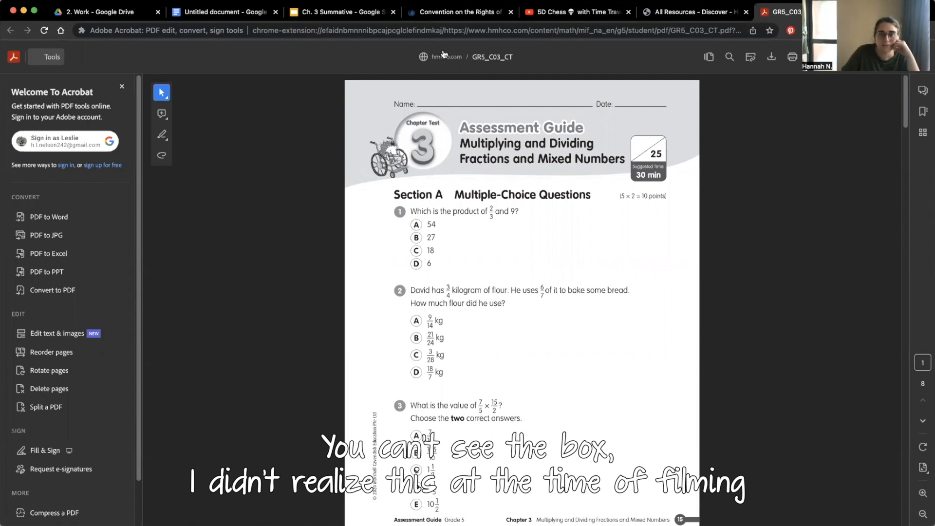
Step: Return to the Ch. 3 Summative slides, paste the captured flour word problem onto slide 3, shrink it and align it just below the heading
click(349, 15)
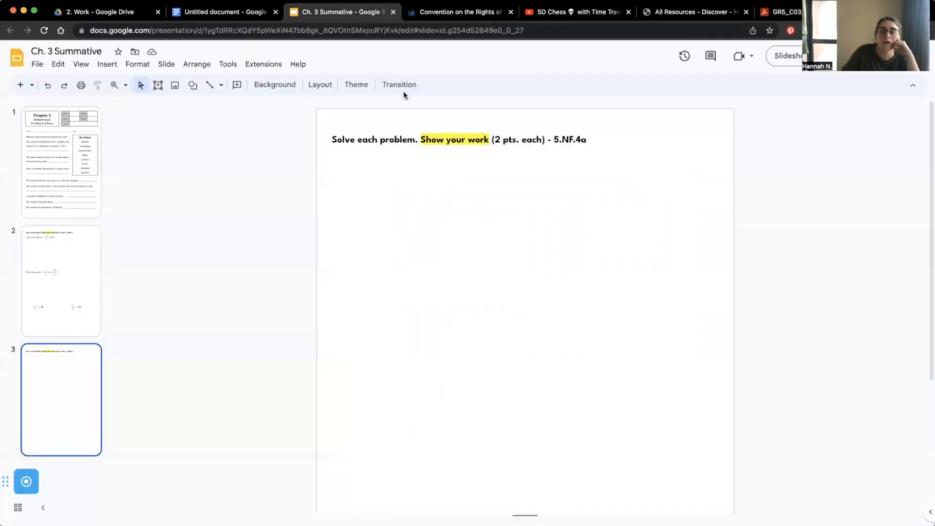
key(super+v)
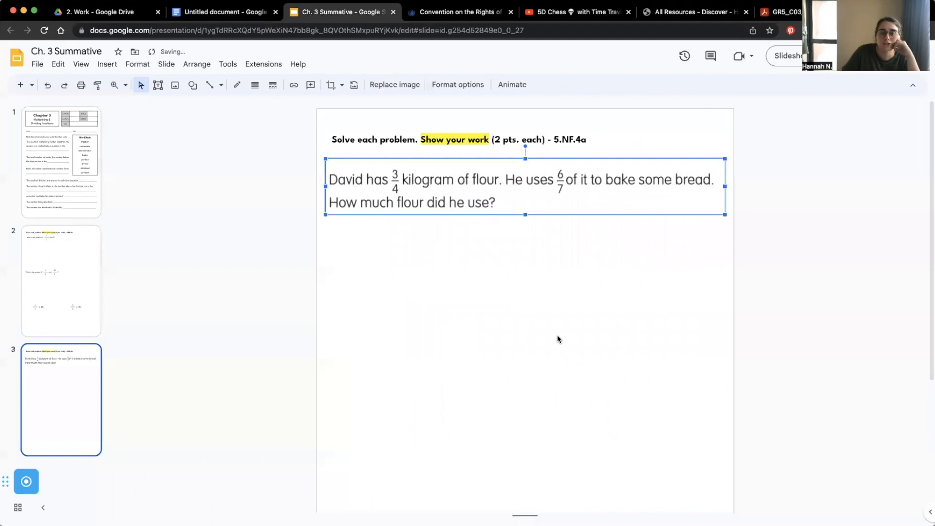
drag(726, 216, 556, 191)
drag(414, 175, 415, 170)
drag(472, 172, 481, 171)
click(504, 263)
click(461, 181)
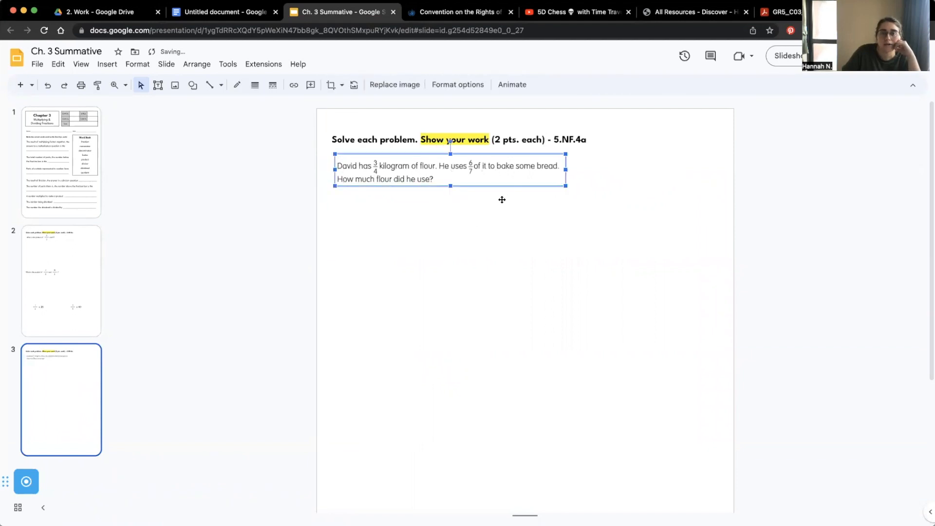
mouse_move(565, 186)
mouse_down()
mouse_move(608, 193)
mouse_move(582, 192)
mouse_up()
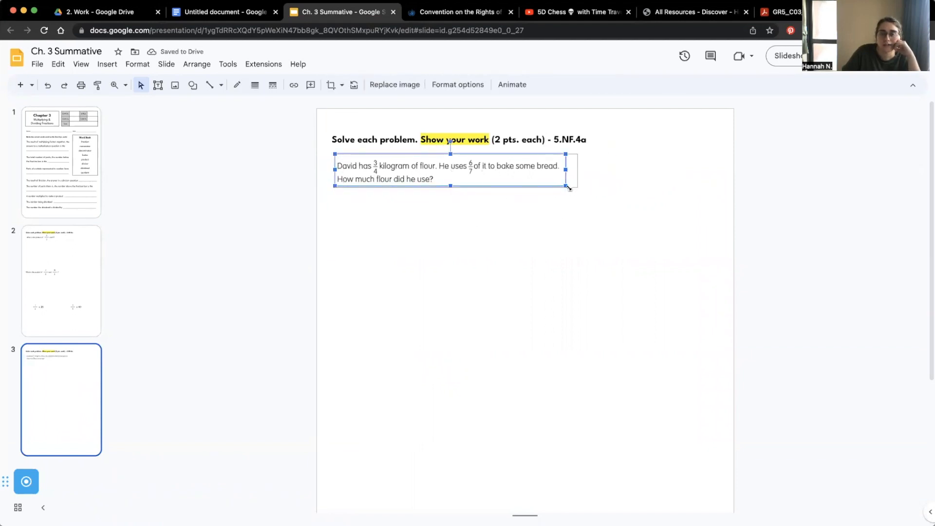
click(489, 246)
click(418, 175)
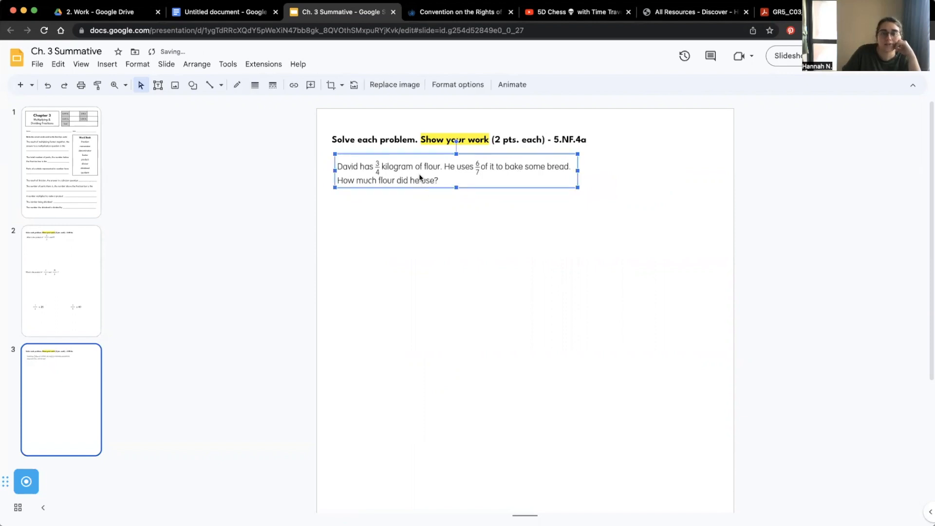
drag(418, 175, 416, 171)
click(441, 233)
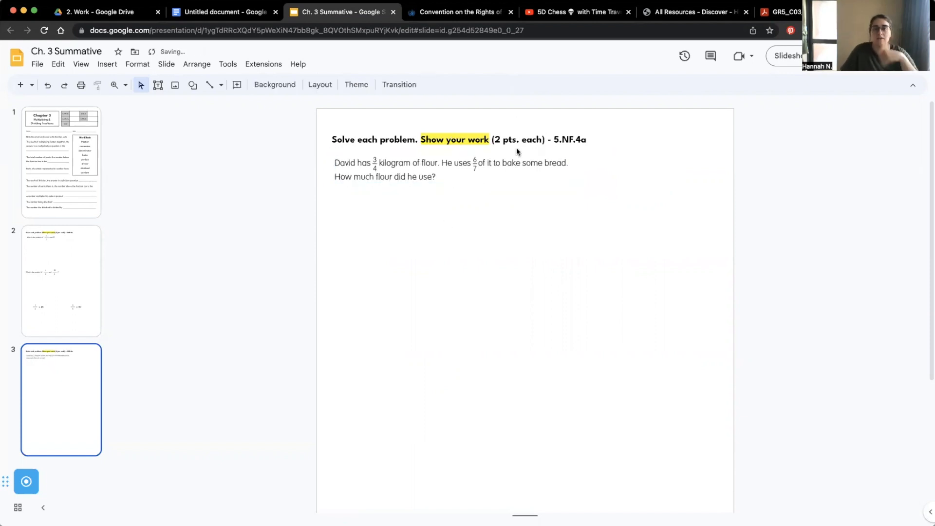
Step: Change slide 3's heading to 3 pts. each and its standard to 5.NF.6
click(500, 139)
key(BackSpace)
text(3)
click(587, 140)
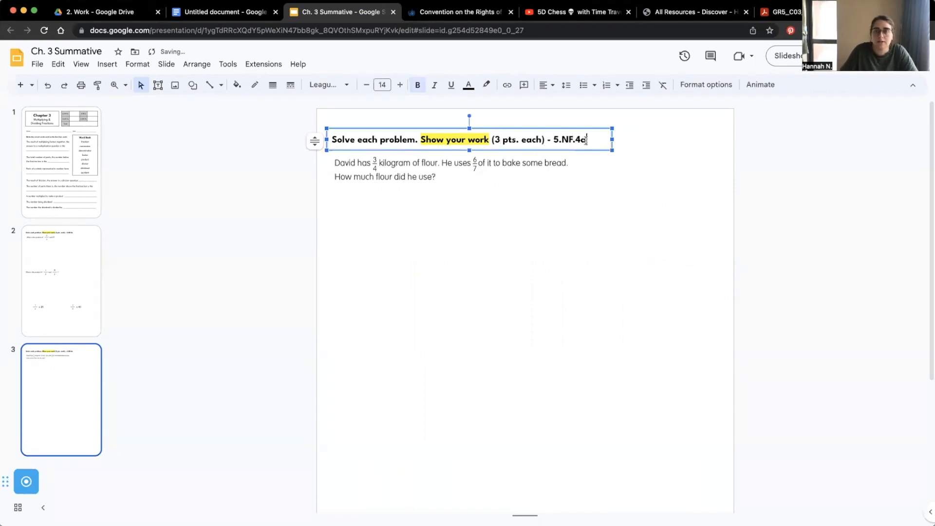
key(BackSpace)
key(BackSpace)
text(6)
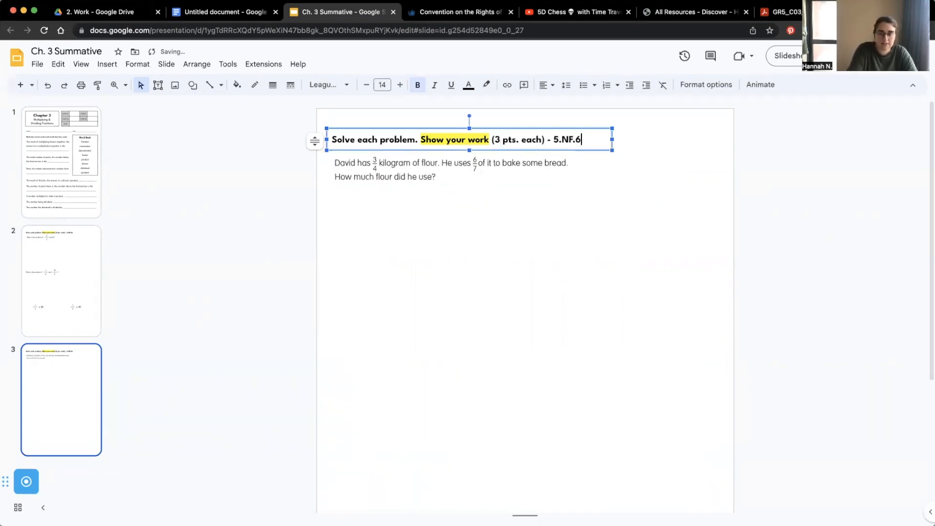
click(498, 346)
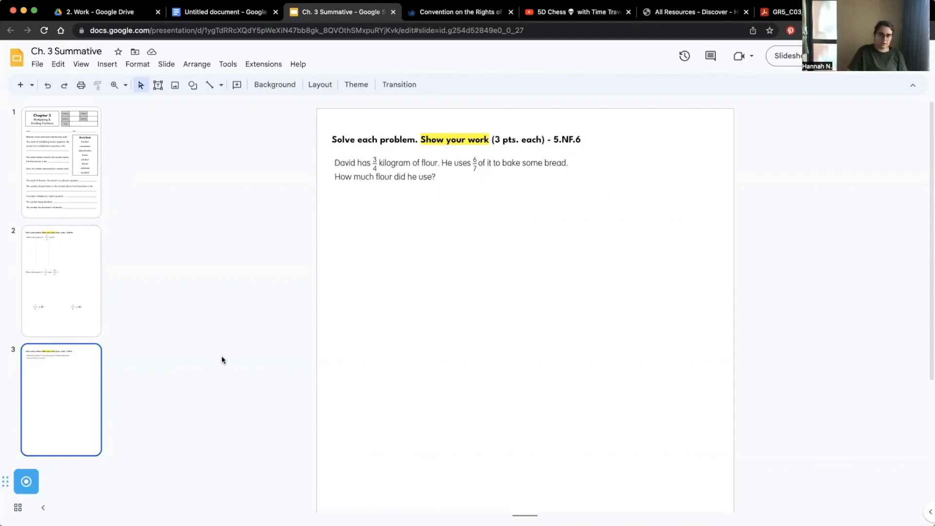
scroll(476, 358, down, 3)
scroll(476, 361, up, 3)
scroll(477, 367, down, 3)
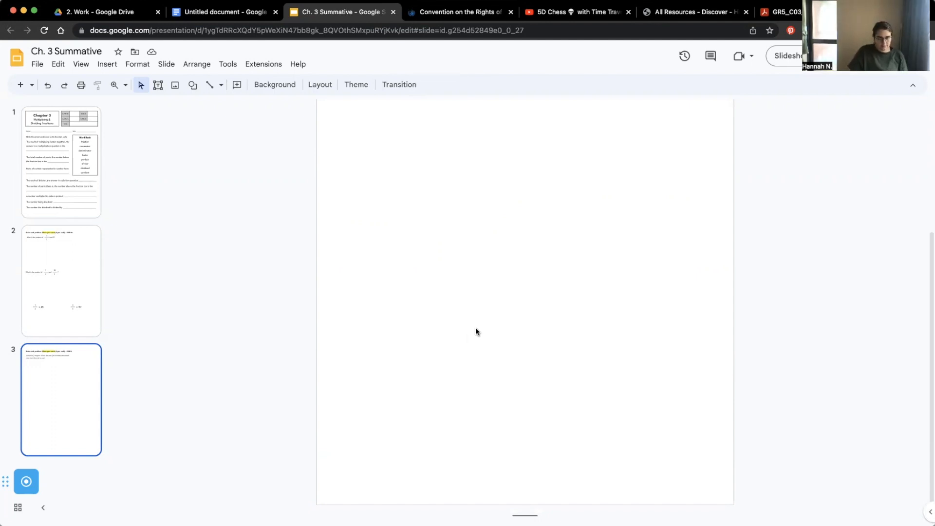
scroll(475, 329, up, 5)
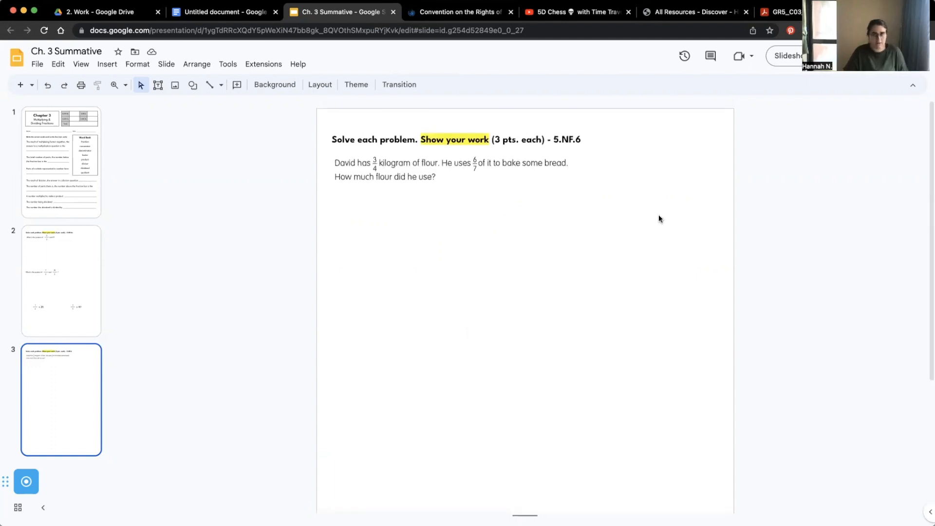
Step: Find question 7 about the bags of potatoes in the chapter test PDF and paste its captured image onto slide 3
click(725, 13)
click(781, 11)
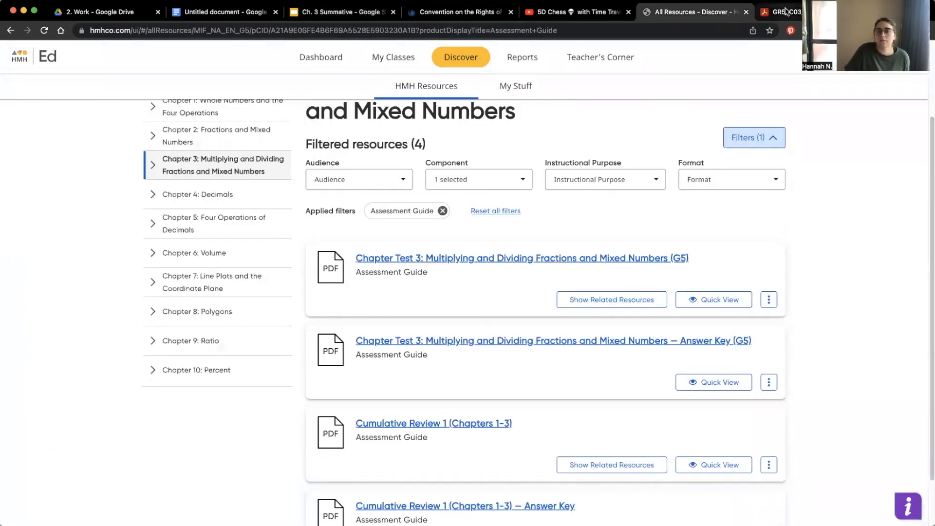
scroll(559, 280, down, 10)
scroll(559, 280, down, 10)
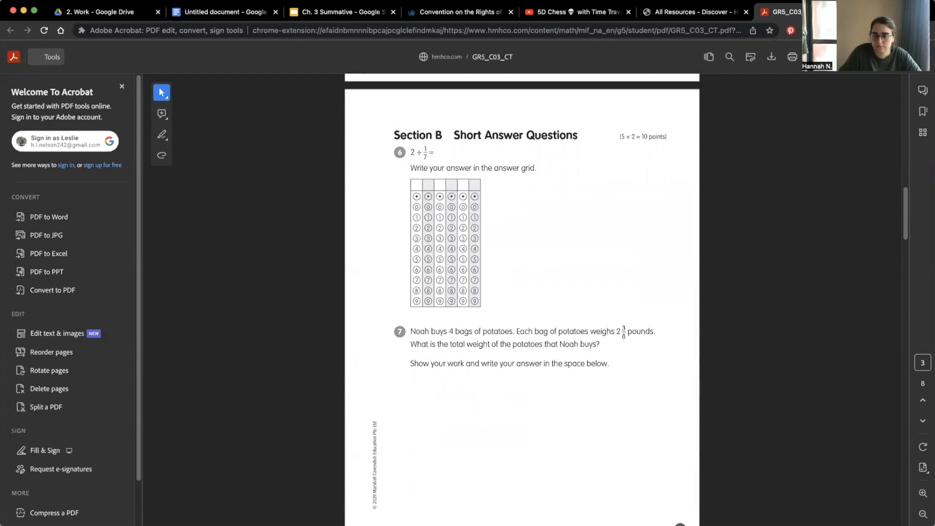
click(341, 12)
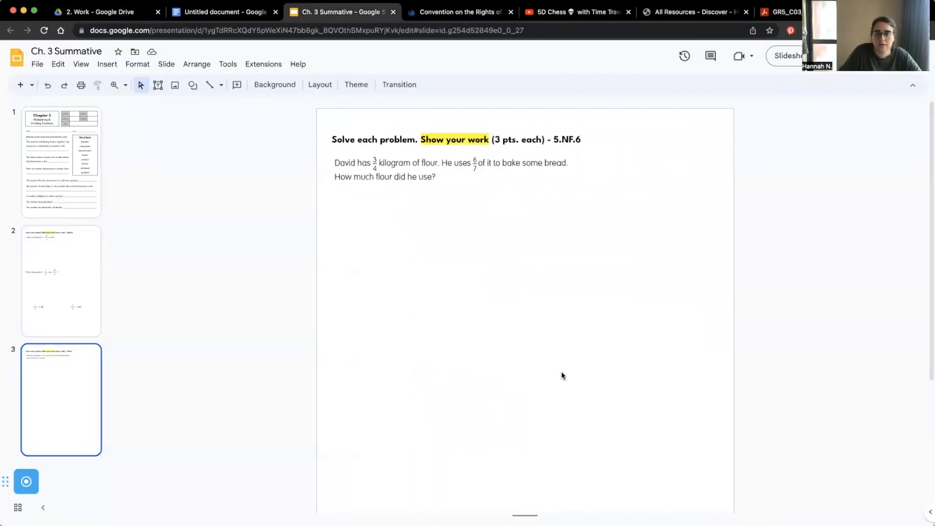
key(super+v)
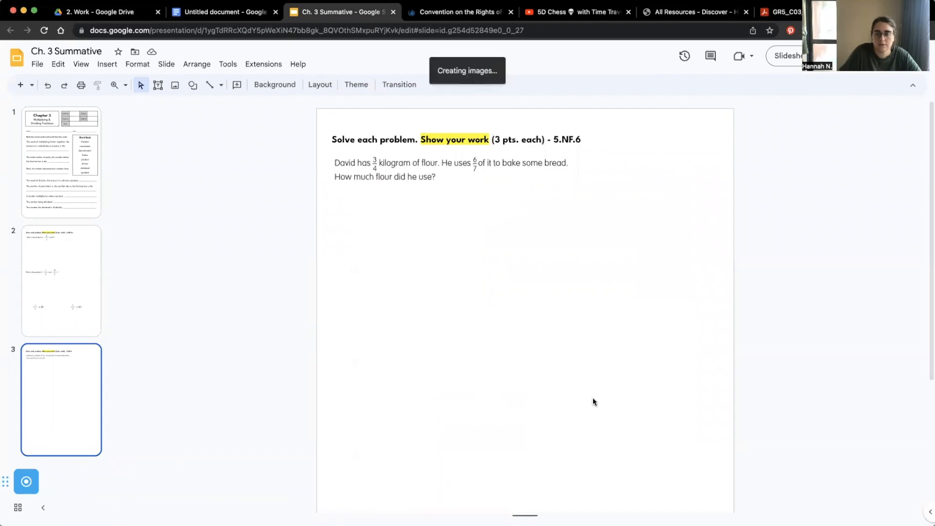
Step: Shrink the potato question image to match the flour problem's text size and place it in the lower half of slide 3
scroll(595, 397, down, 3)
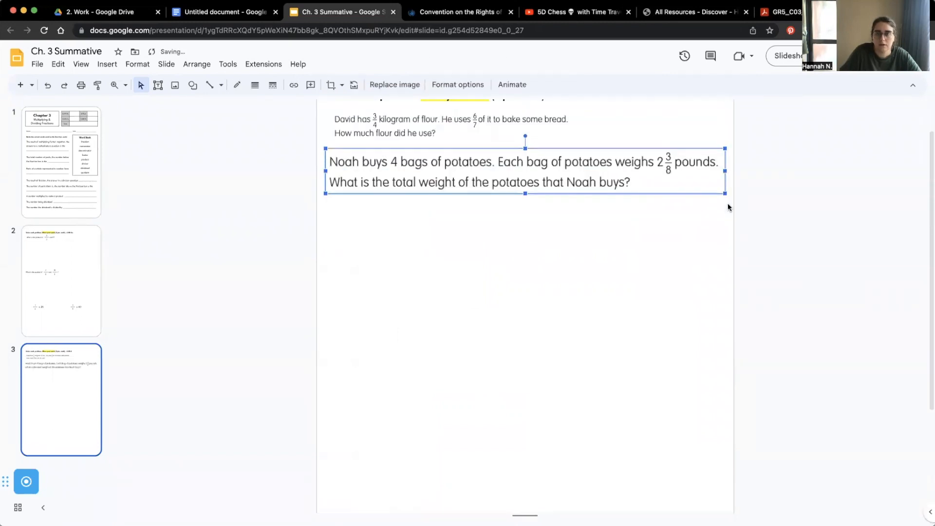
drag(694, 187, 632, 177)
drag(504, 178, 506, 179)
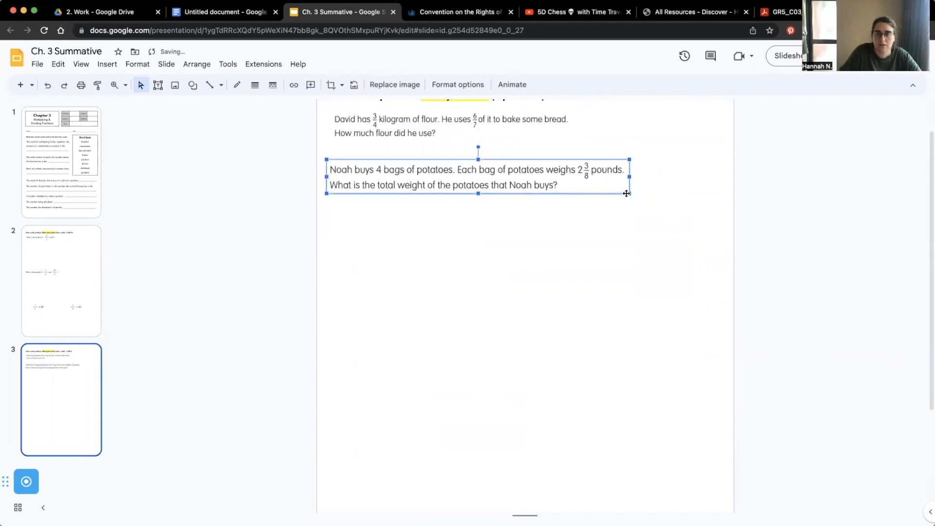
drag(628, 194, 591, 190)
drag(462, 176, 477, 444)
scroll(477, 444, down, 3)
drag(449, 301, 449, 211)
click(522, 327)
scroll(529, 336, up, 4)
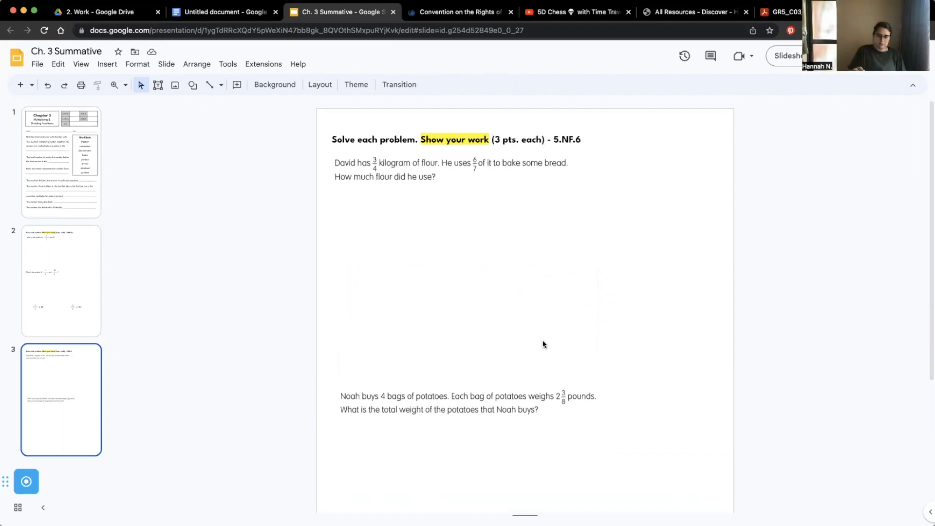
Step: Add a blank fourth slide and find question 8 about the 7 pieces of string in the chapter test PDF
click(32, 85)
click(136, 464)
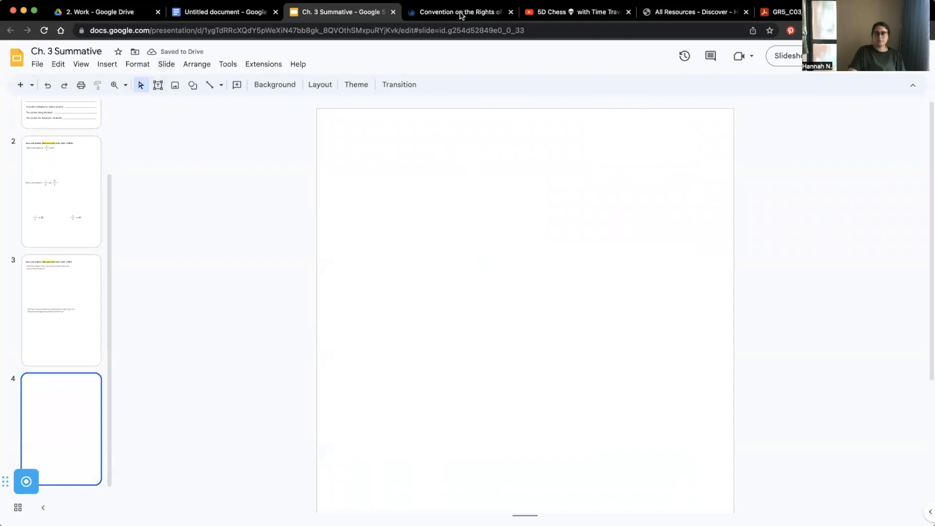
click(781, 12)
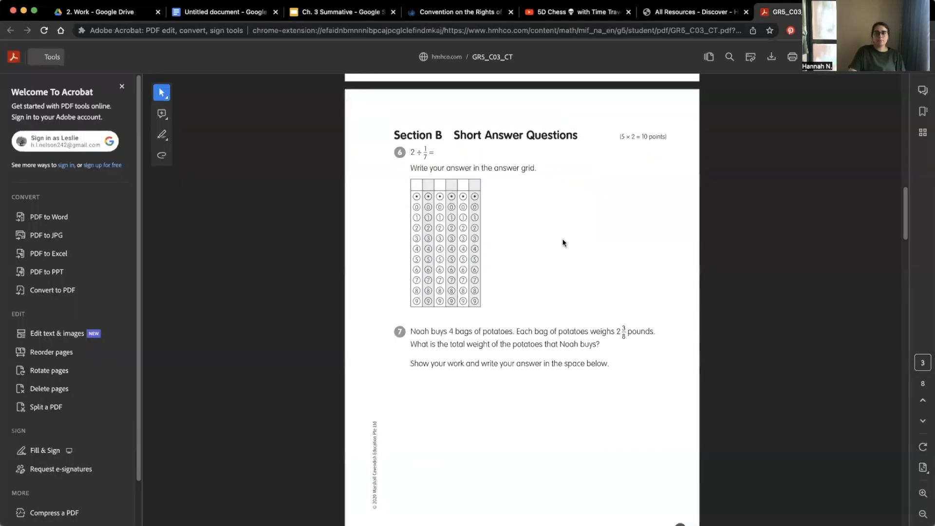
scroll(504, 288, down, 10)
scroll(504, 290, up, 5)
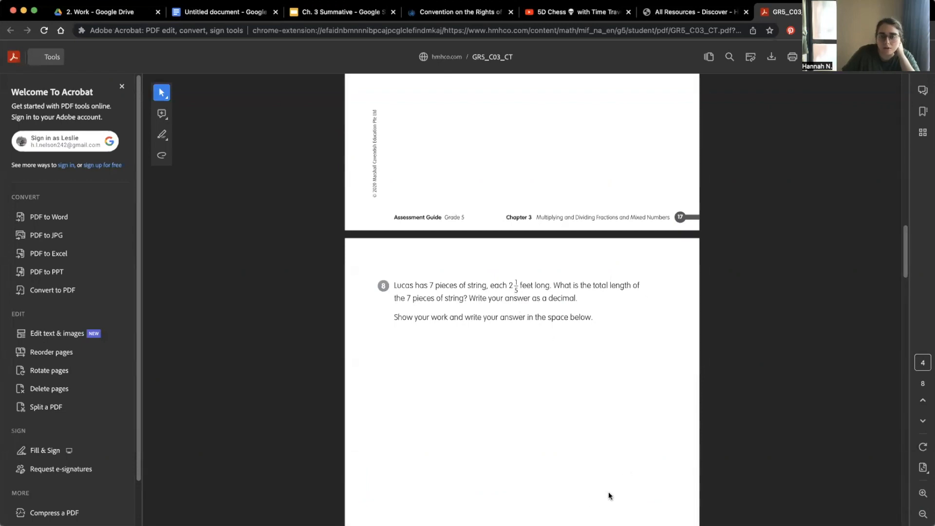
Step: Paste the captured string question onto slide 4, shrink it and place it near the slide's upper edge with room for a heading above
click(329, 9)
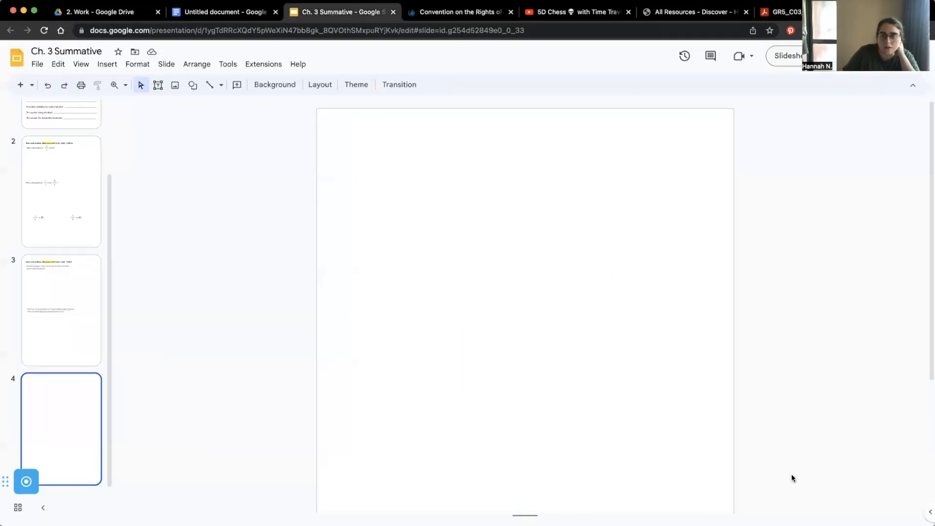
key(super+v)
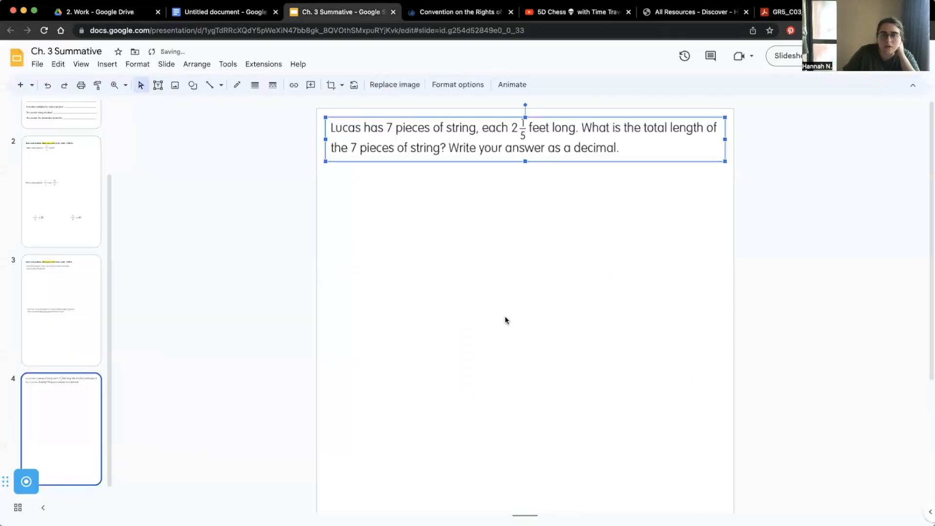
drag(725, 117, 630, 149)
drag(461, 152, 465, 168)
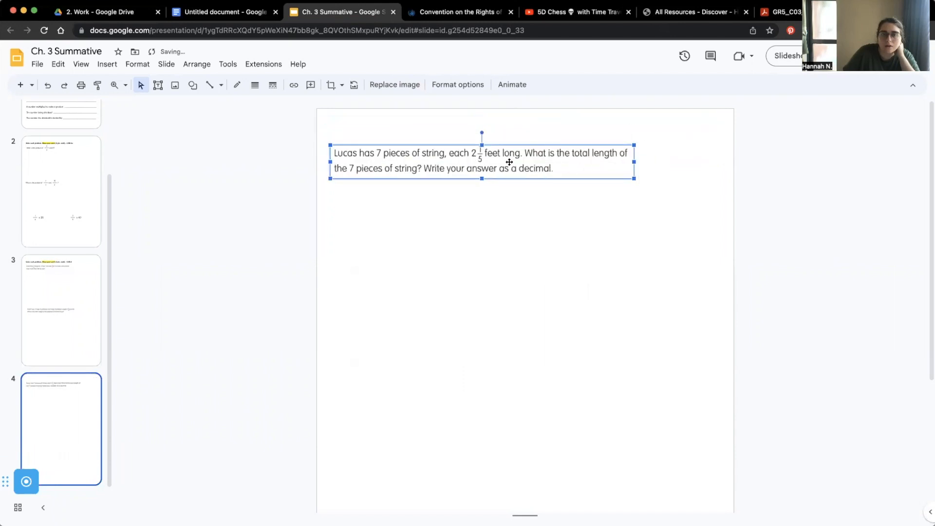
Step: Copy the "Solve each problem. Show your work (3 pts. each) - 5.NF.6" heading from slide 3 onto slide 4
click(89, 330)
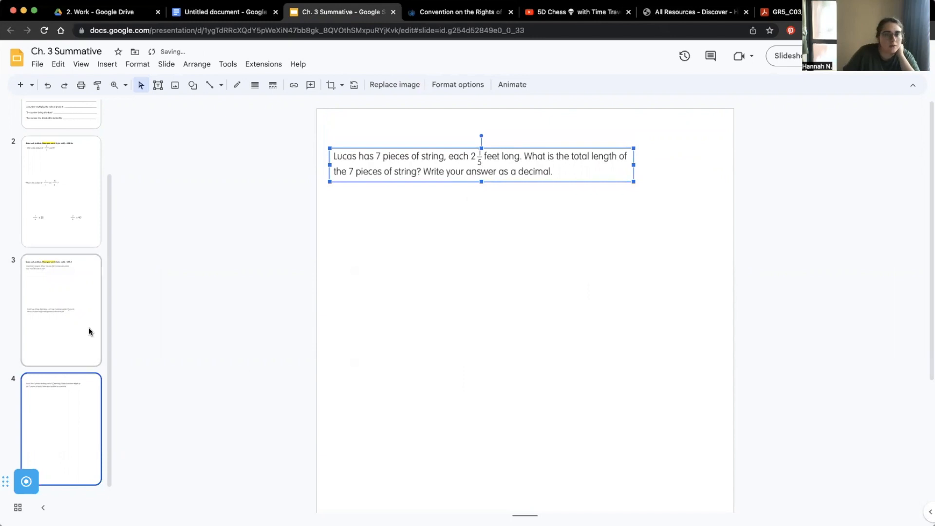
click(508, 129)
right_click(508, 129)
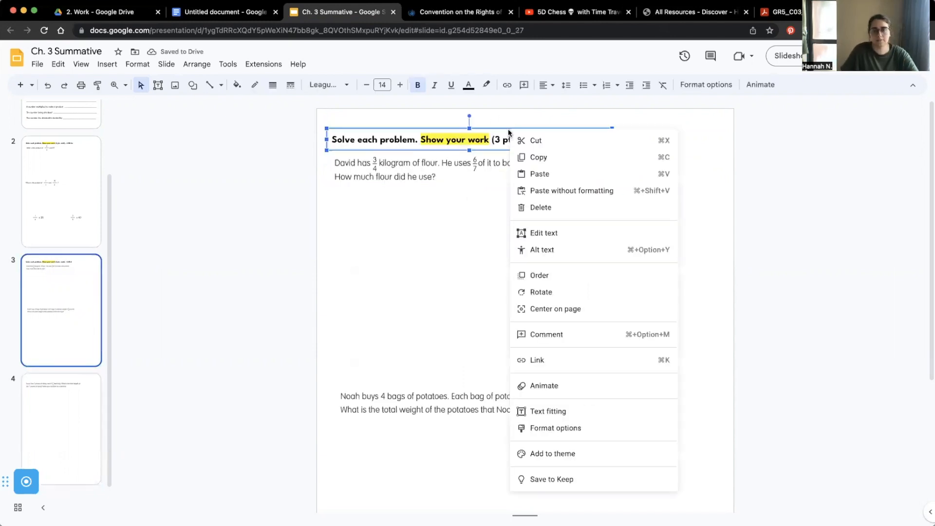
click(539, 156)
click(75, 448)
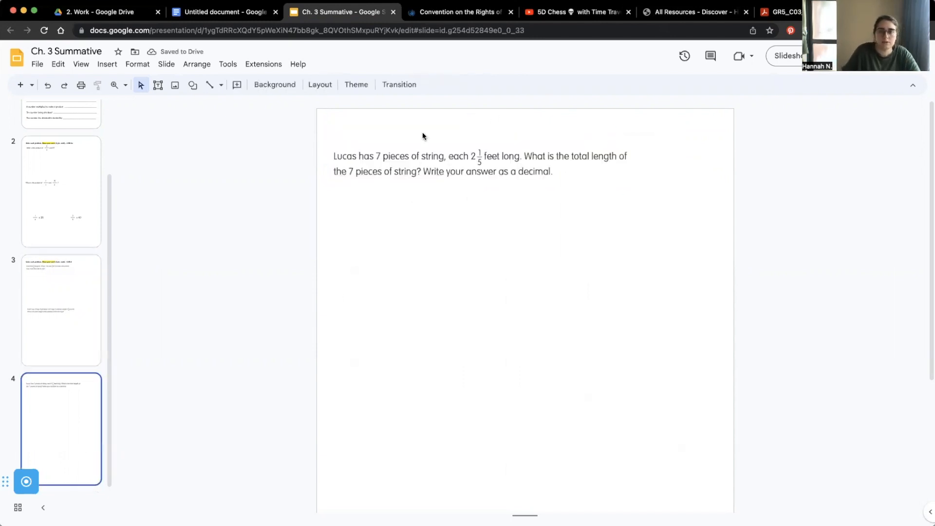
right_click(410, 263)
click(444, 313)
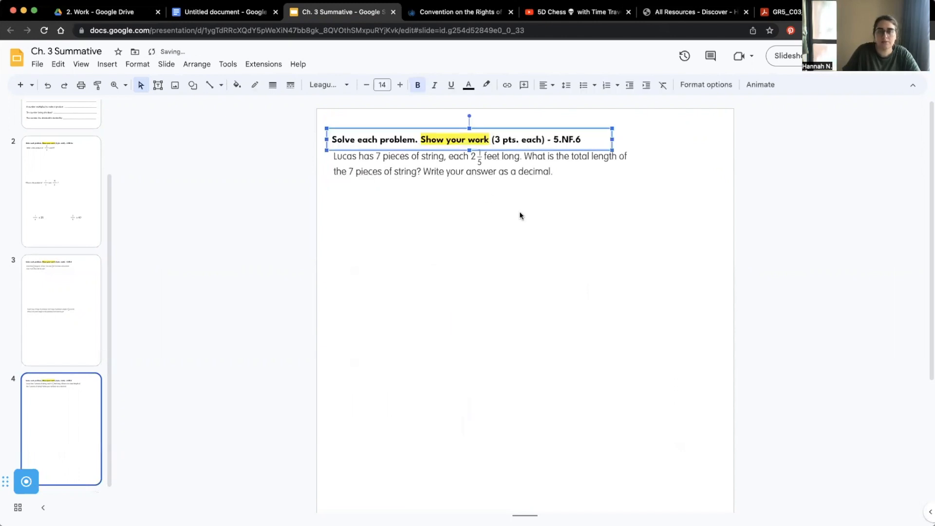
click(510, 261)
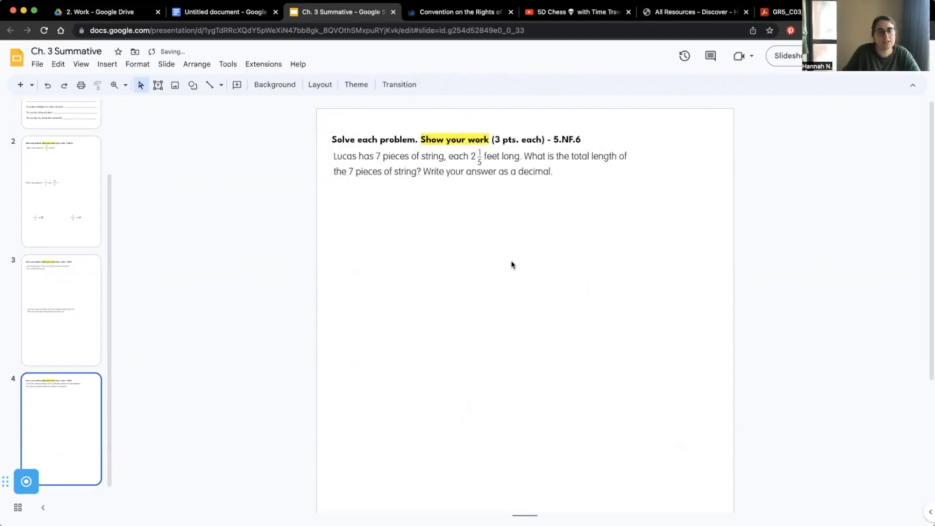
Step: Nudge the string question image so it lines up just beneath the heading on slide 4
click(471, 171)
drag(441, 182, 439, 183)
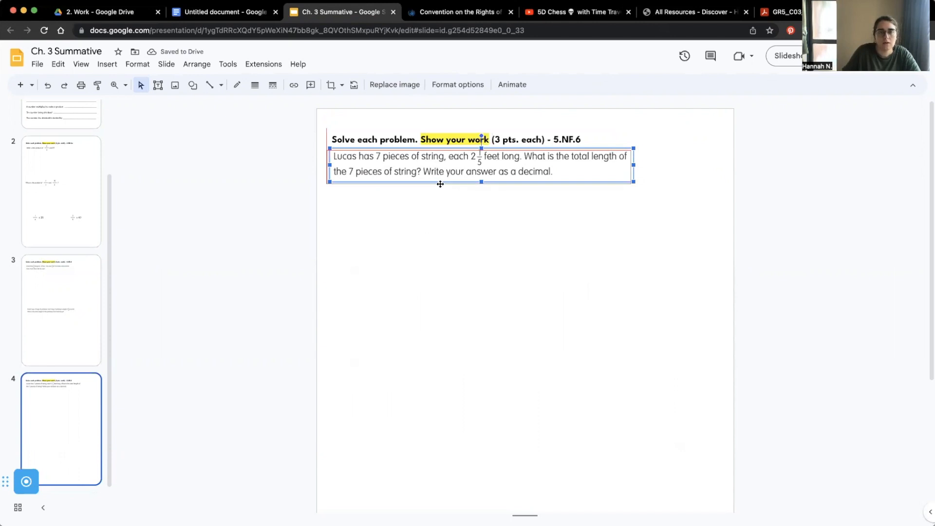
click(458, 249)
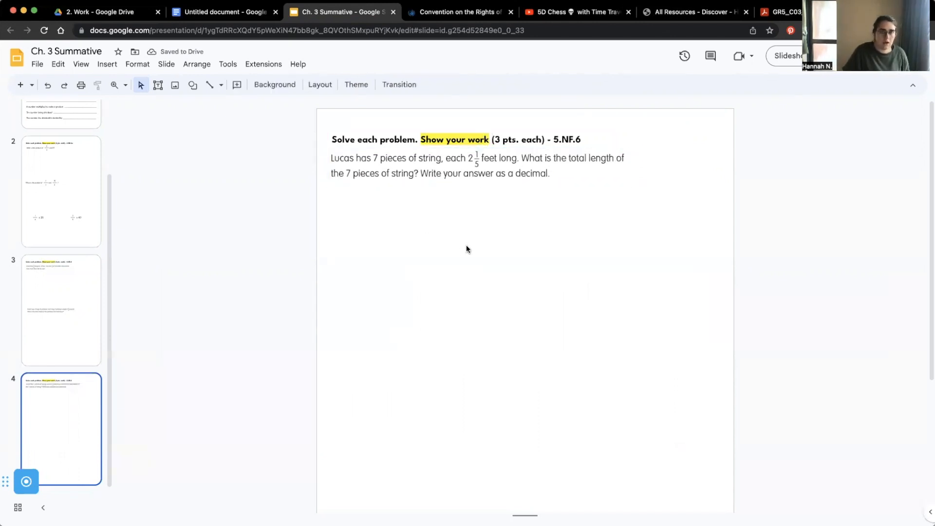
Step: Find question 9 about the rectangular pond in the chapter test PDF and paste its captured image onto slide 4
click(782, 13)
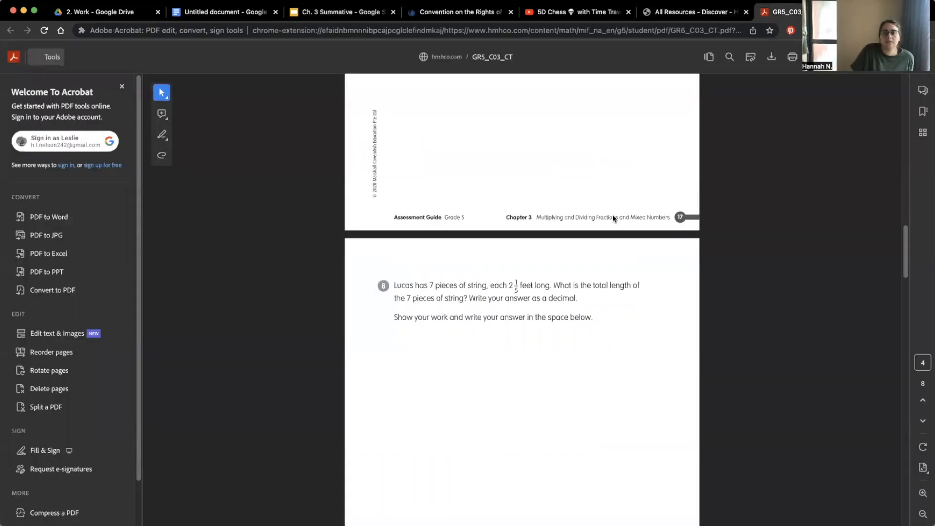
scroll(568, 283, down, 10)
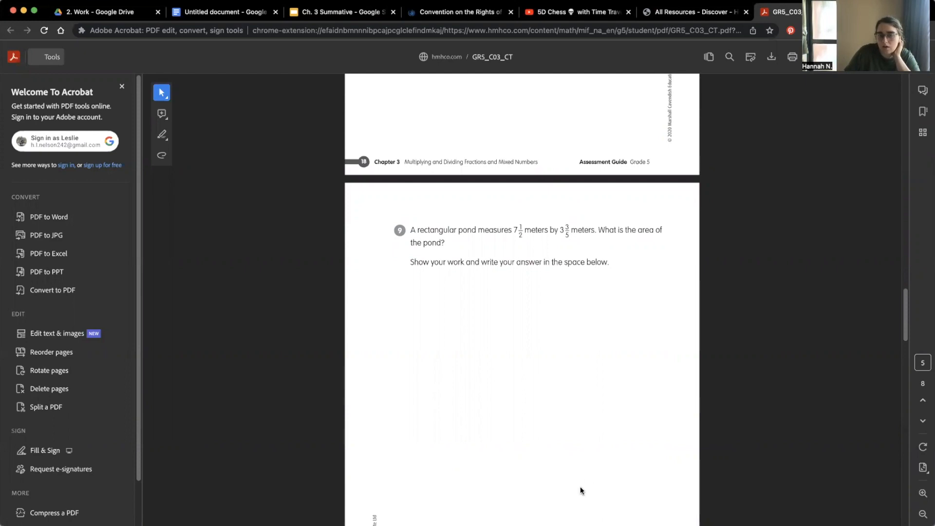
click(319, 14)
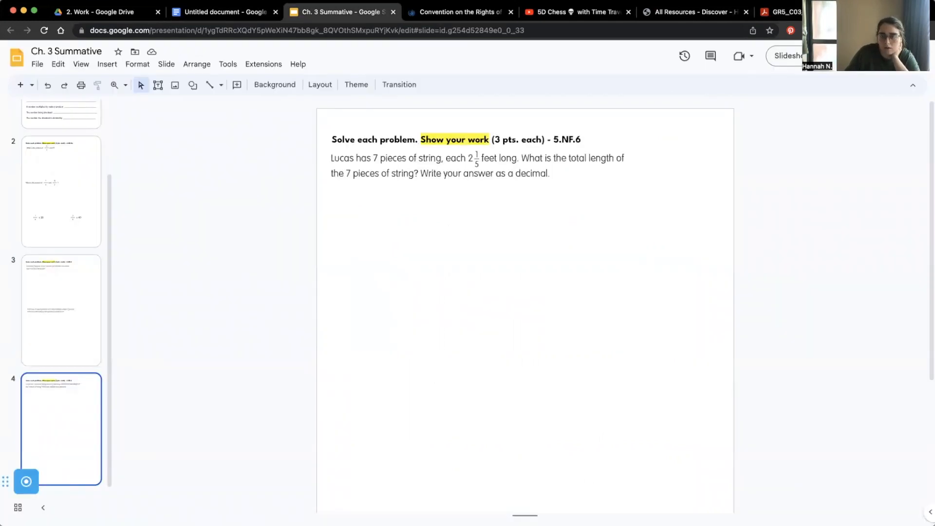
key(super+v)
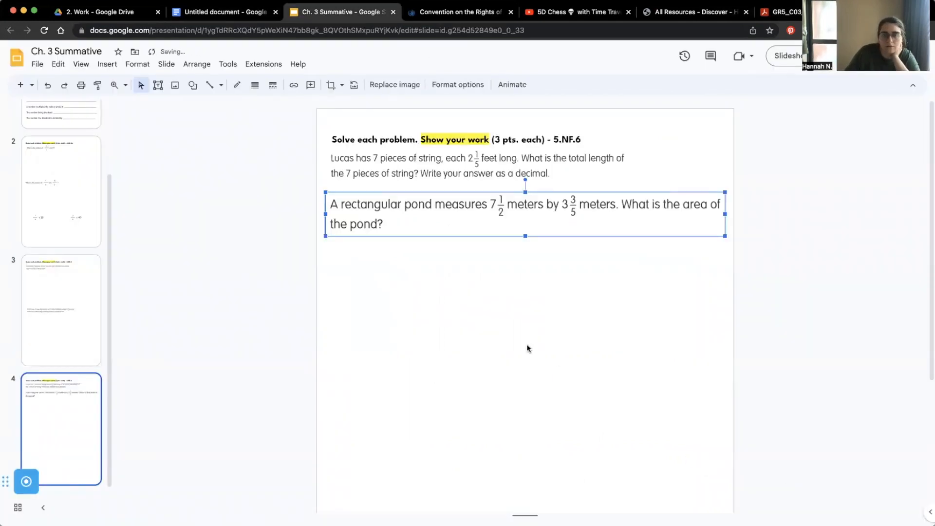
Step: Shrink the pond question image to match the string problem's text size and place it in the lower half of slide 4
drag(726, 236, 631, 219)
drag(461, 210, 468, 414)
scroll(480, 382, down, 4)
mouse_move(410, 230)
mouse_down()
mouse_move(413, 194)
mouse_move(408, 221)
mouse_up()
click(449, 352)
scroll(450, 350, up, 5)
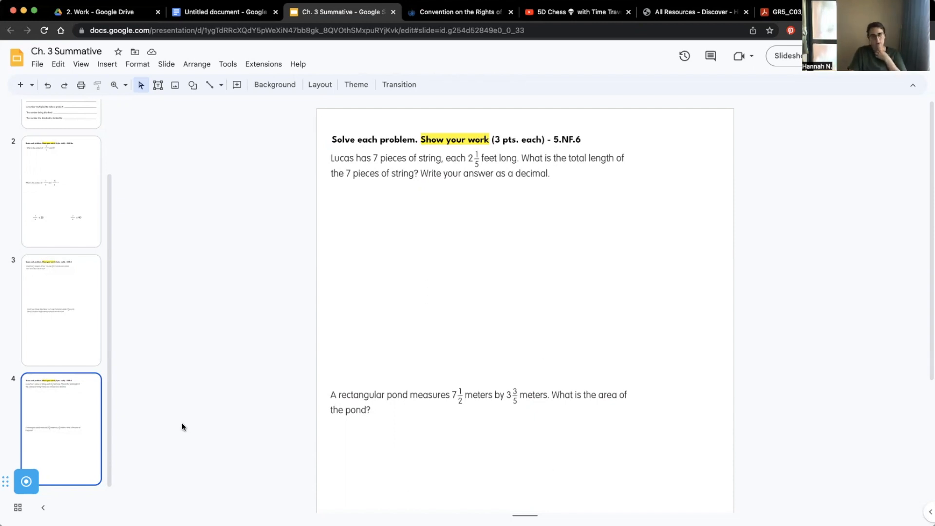
Step: Add a blank fifth slide and paste the copied "Solve each problem. Show your work" heading onto it
click(32, 85)
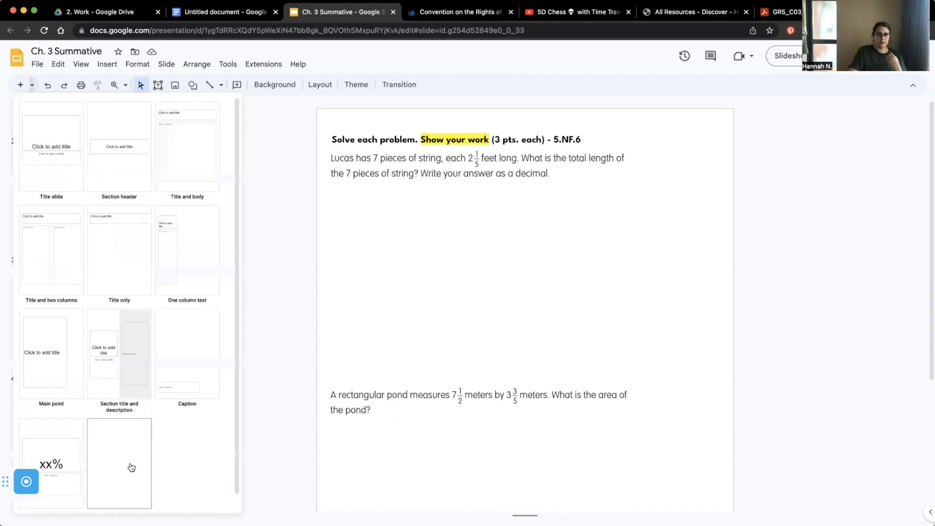
click(131, 467)
right_click(349, 269)
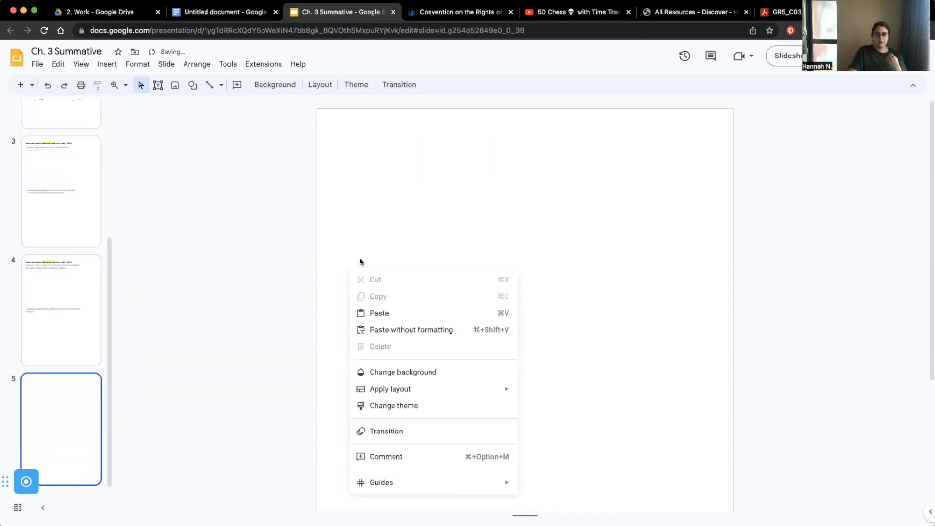
click(377, 313)
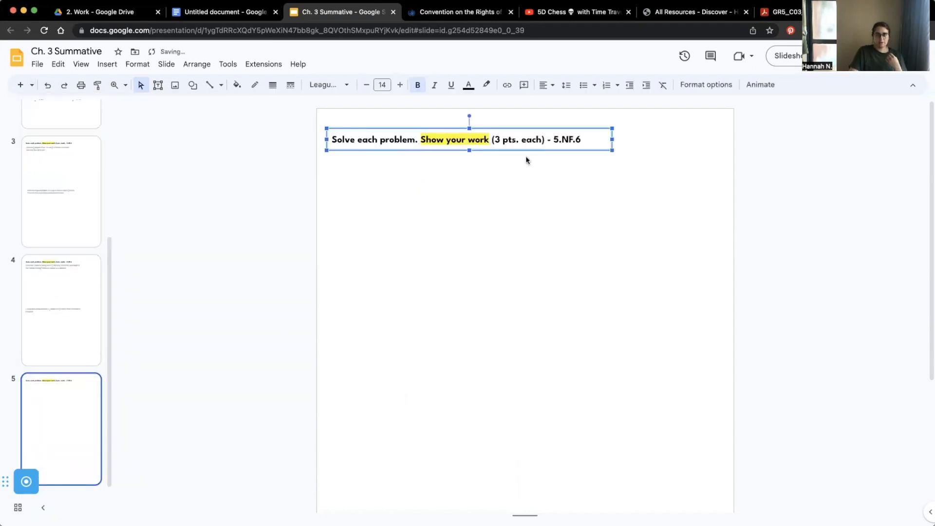
Step: Change the slide 5 heading to 2 pts. each and its standard to 5.NF.7a
click(501, 139)
key(BackSpace)
text(2)
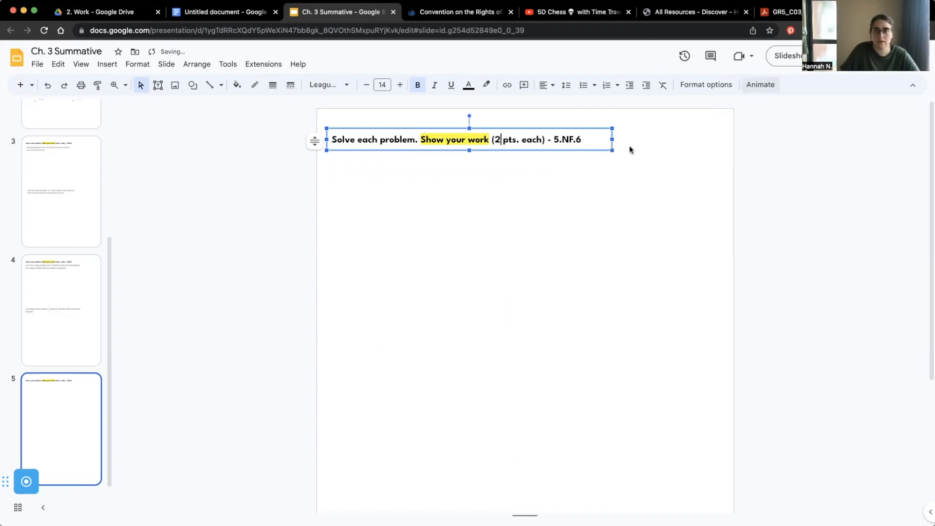
click(583, 139)
key(BackSpace)
text(7a)
click(693, 241)
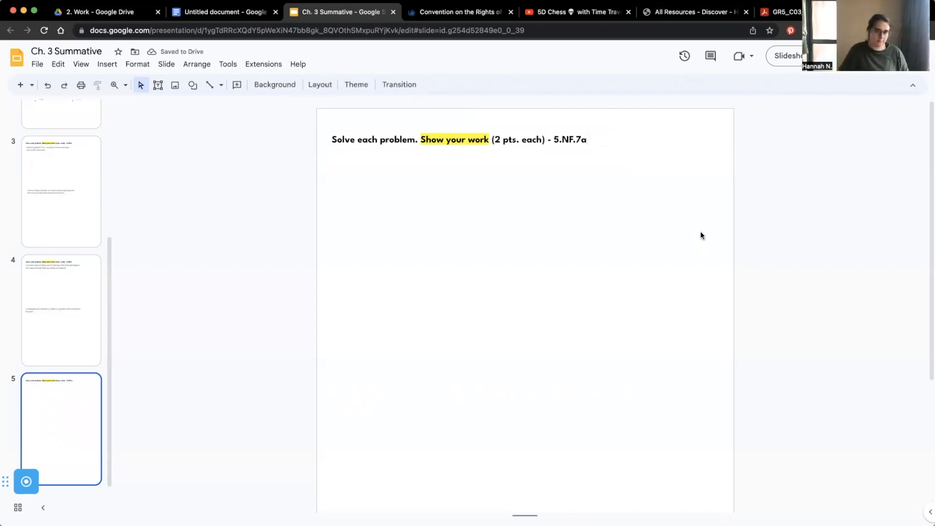
Step: Copy the 1/4 x 28 expression, both fraction and text box, from slide 2
scroll(55, 200, up, 2)
click(66, 144)
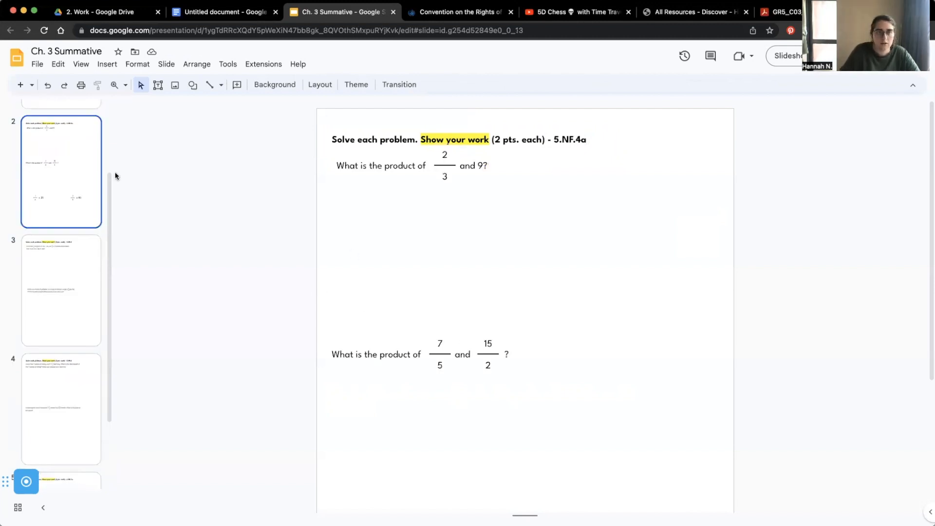
scroll(62, 153, up, 2)
scroll(439, 456, down, 10)
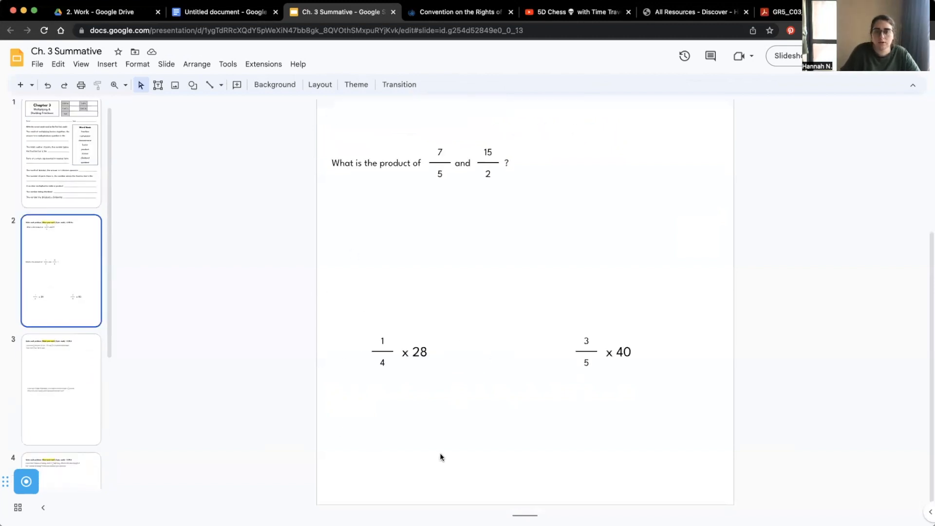
click(53, 277)
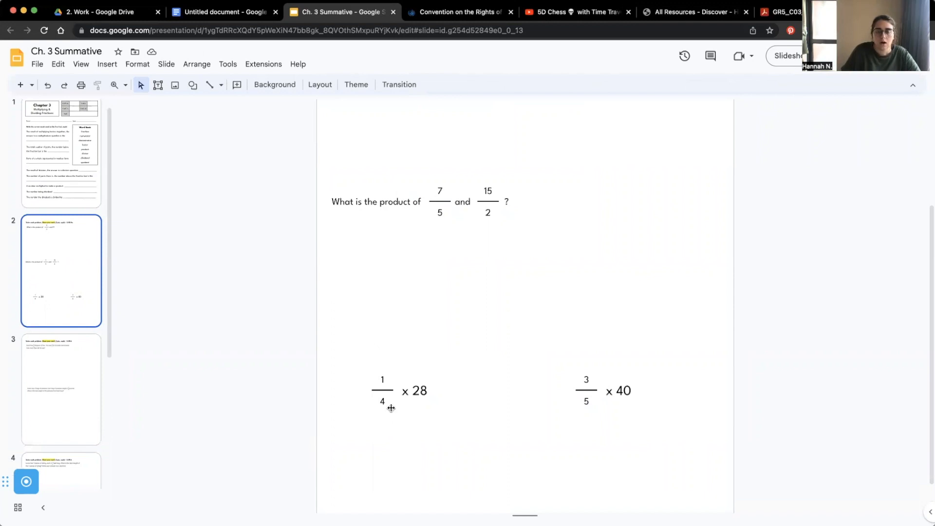
drag(447, 361, 447, 358)
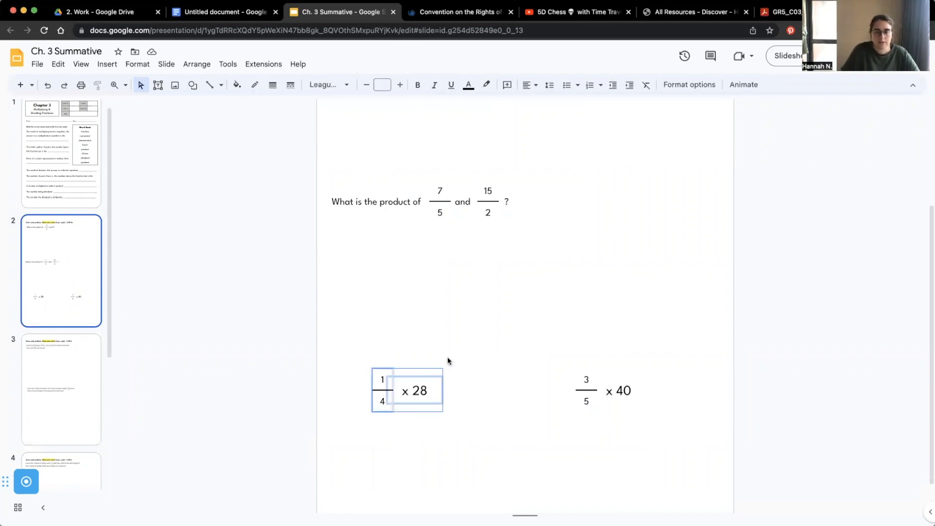
right_click(422, 394)
click(463, 125)
scroll(84, 389, down, 5)
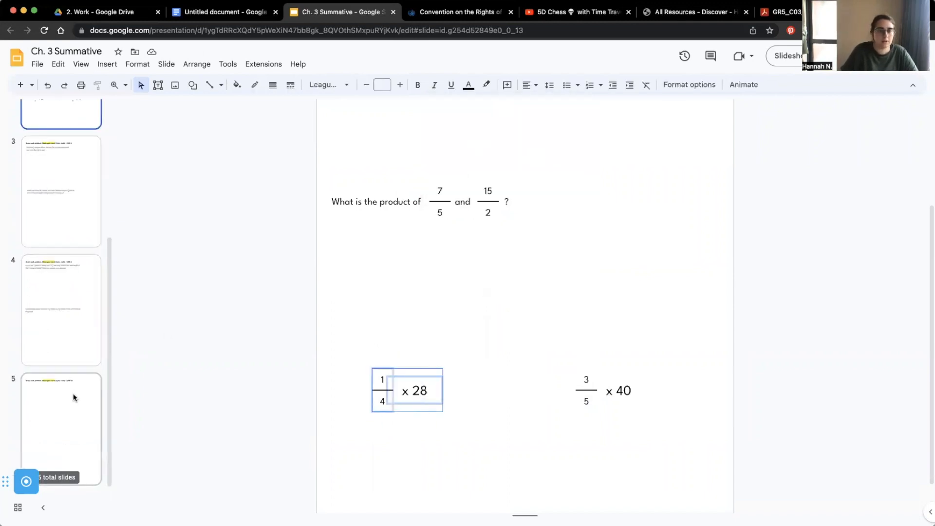
Step: Paste the copied expression onto slide 5 and place it just beneath the heading, near the slide's left edge
click(73, 396)
right_click(420, 293)
click(457, 337)
drag(428, 339, 435, 157)
scroll(455, 203, up, 4)
drag(422, 349, 395, 192)
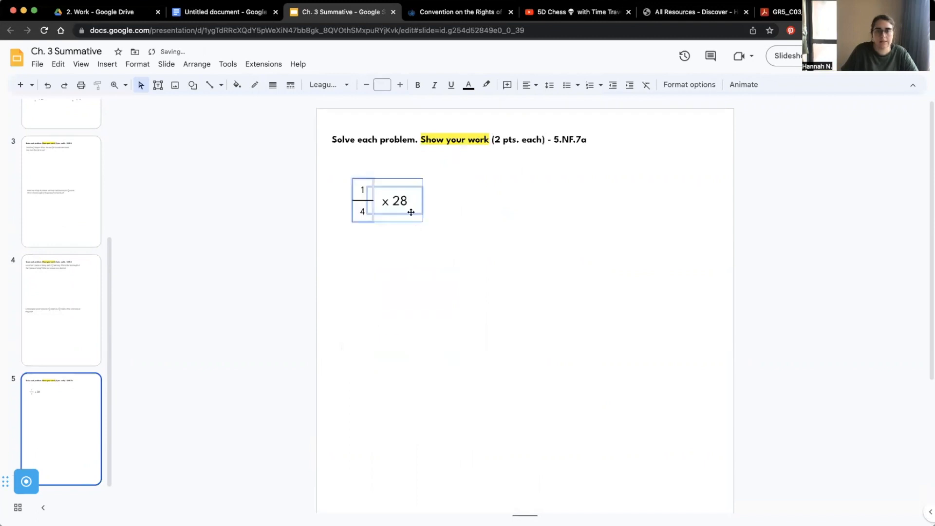
click(448, 239)
Step: Replace the "x 28" text beside the fraction with the division sign special character (÷)
click(398, 202)
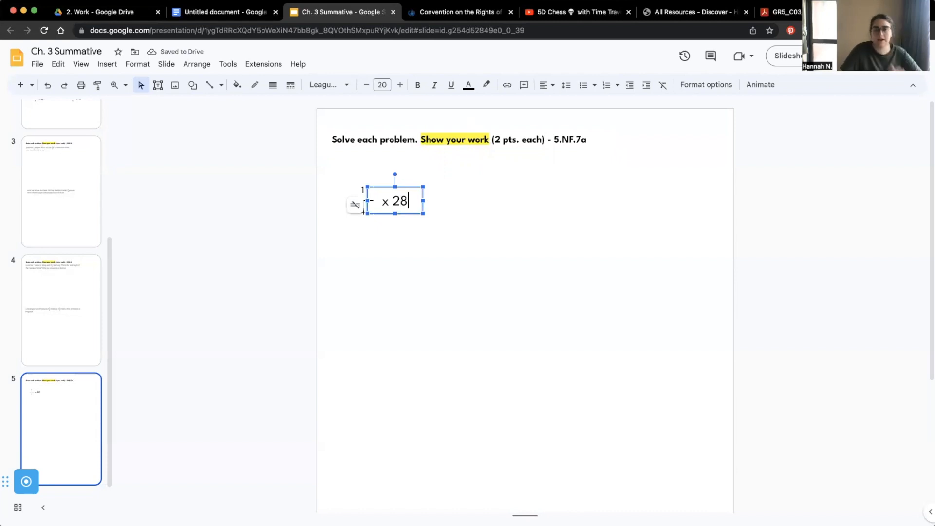
key(BackSpace)
key(BackSpace)
key(BackSpace)
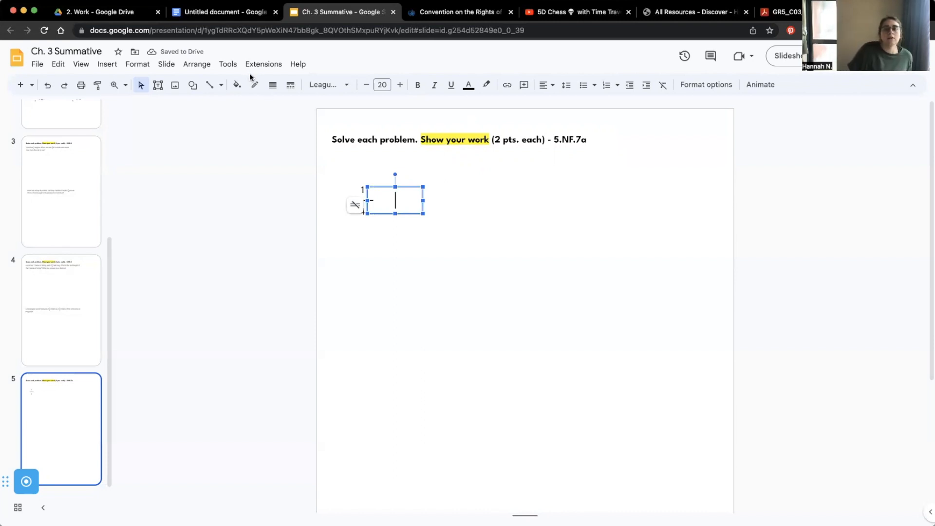
click(101, 65)
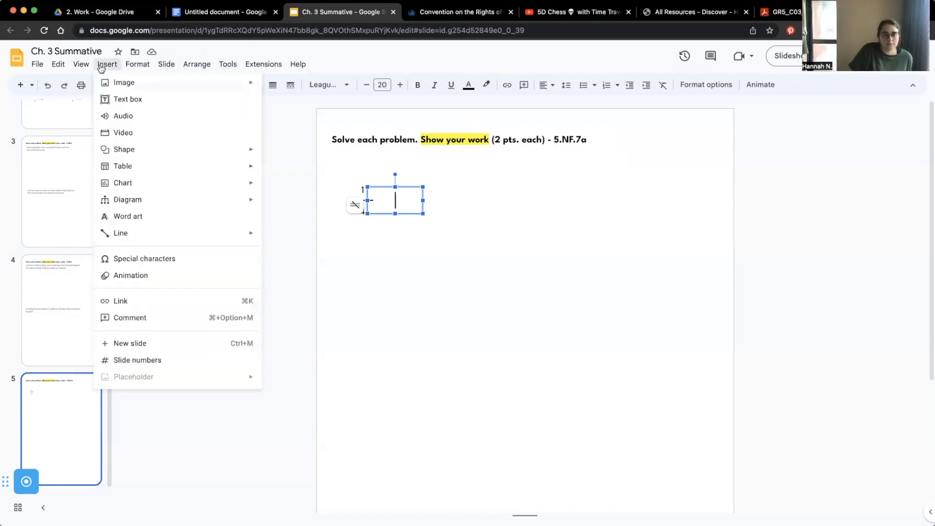
click(160, 261)
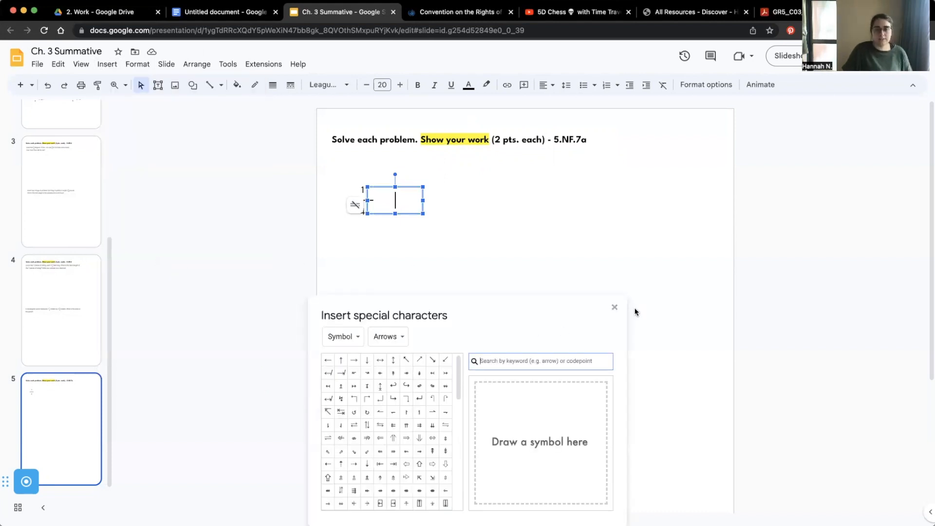
text(divi)
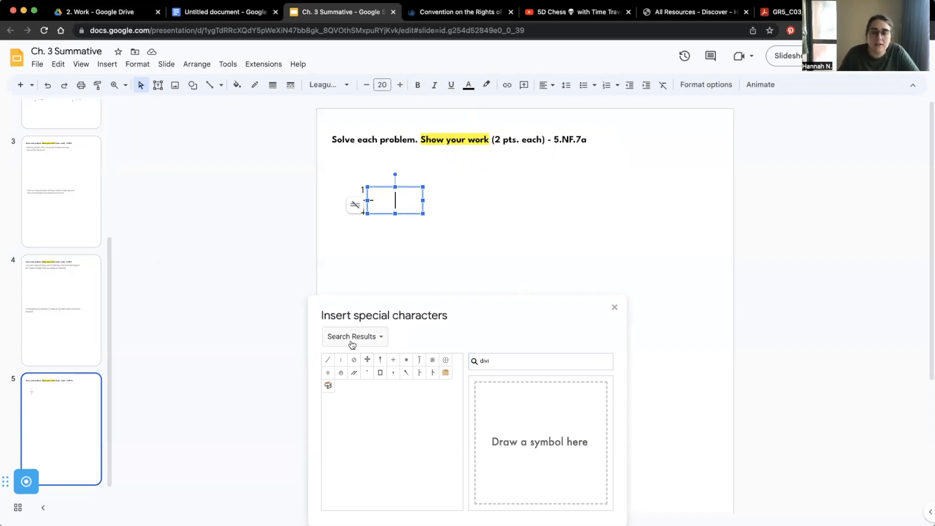
click(393, 360)
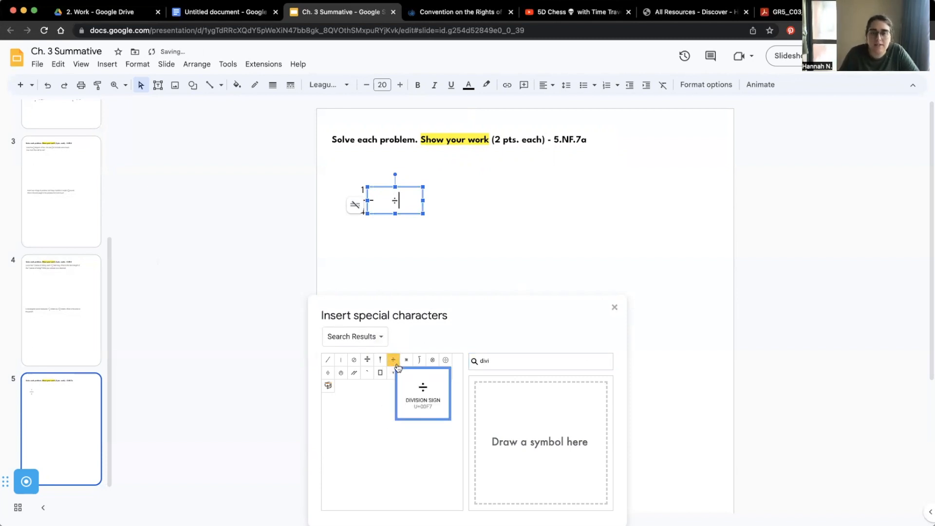
click(615, 308)
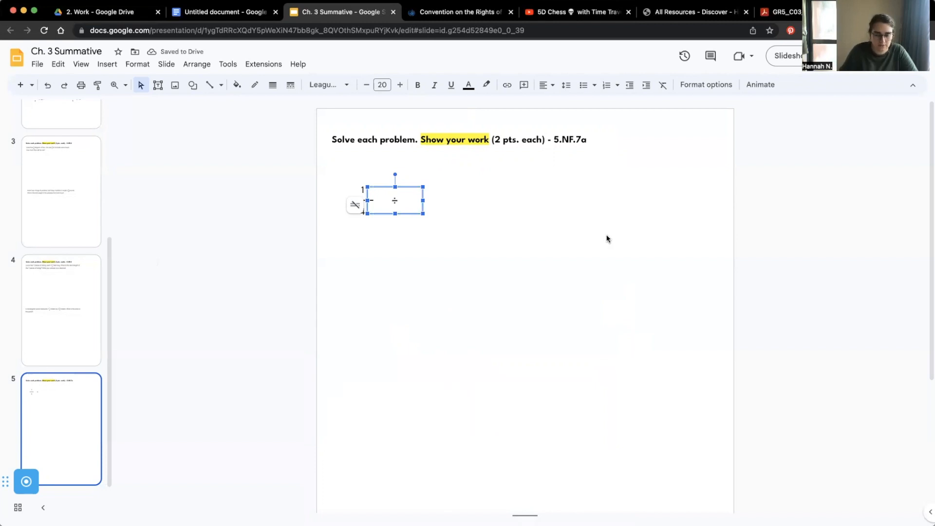
Step: Narrow the division sign's text box to sit close to the fraction and add 4 as the divisor
drag(423, 200, 400, 201)
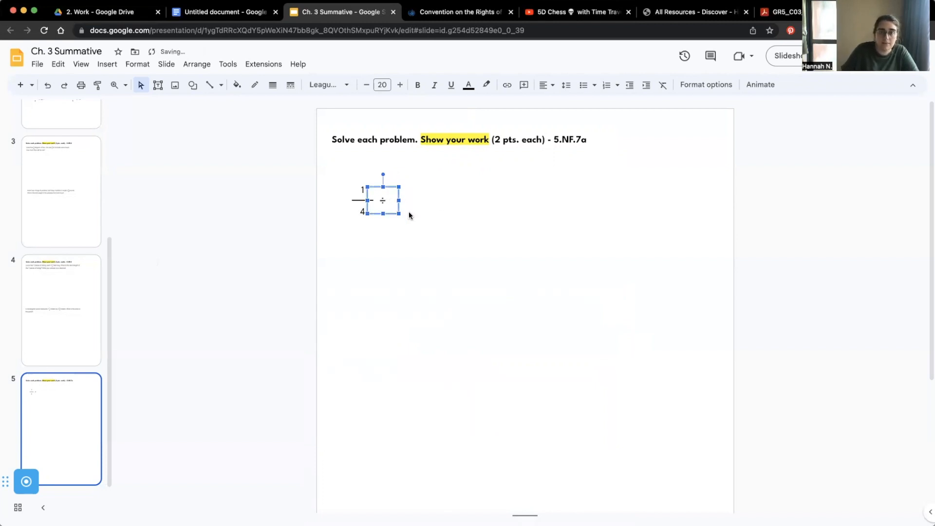
click(409, 214)
click(370, 211)
click(377, 215)
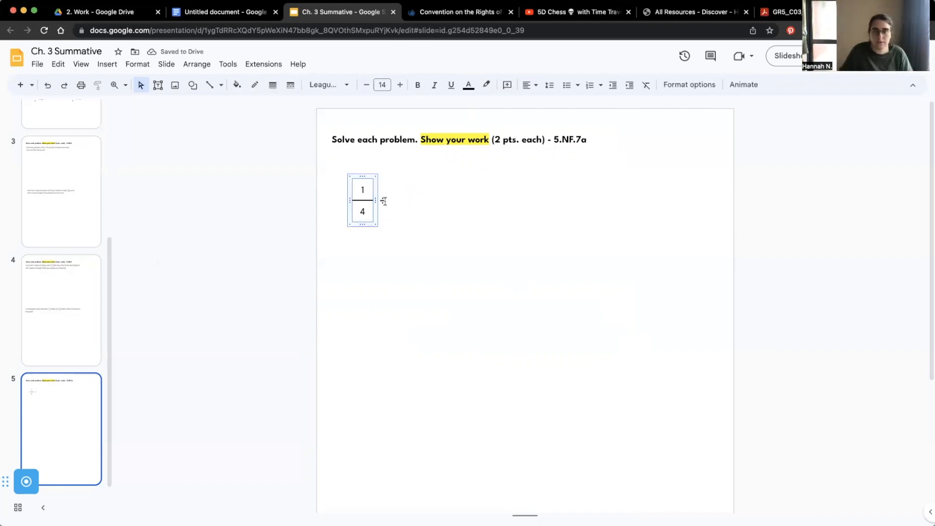
click(384, 201)
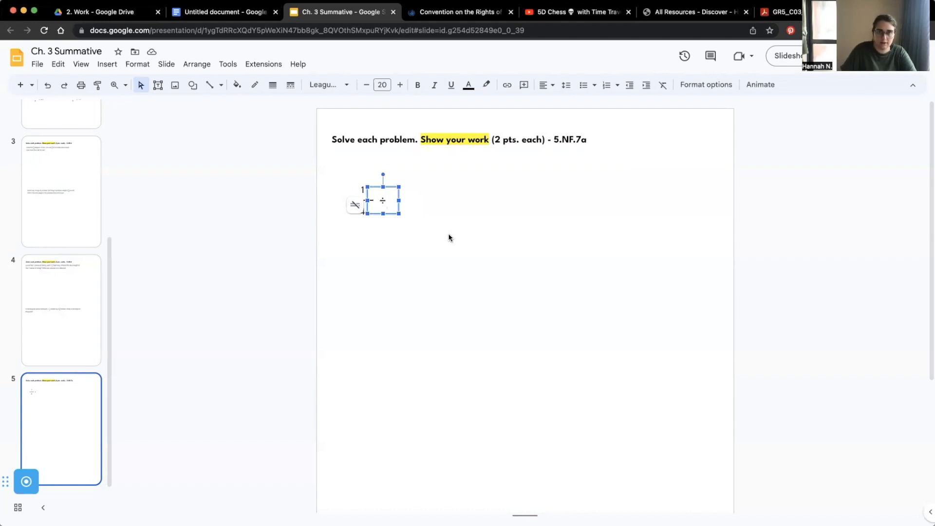
drag(400, 200, 411, 201)
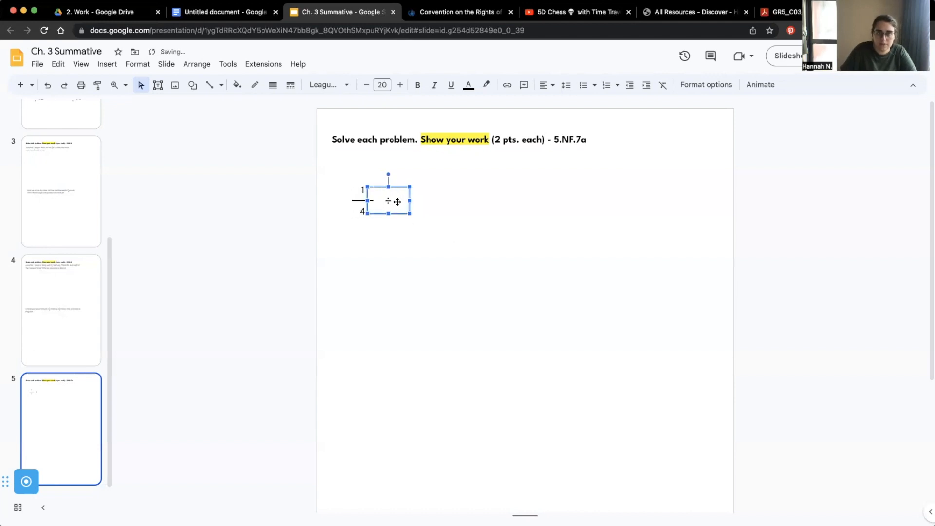
click(388, 201)
text(4)
click(499, 312)
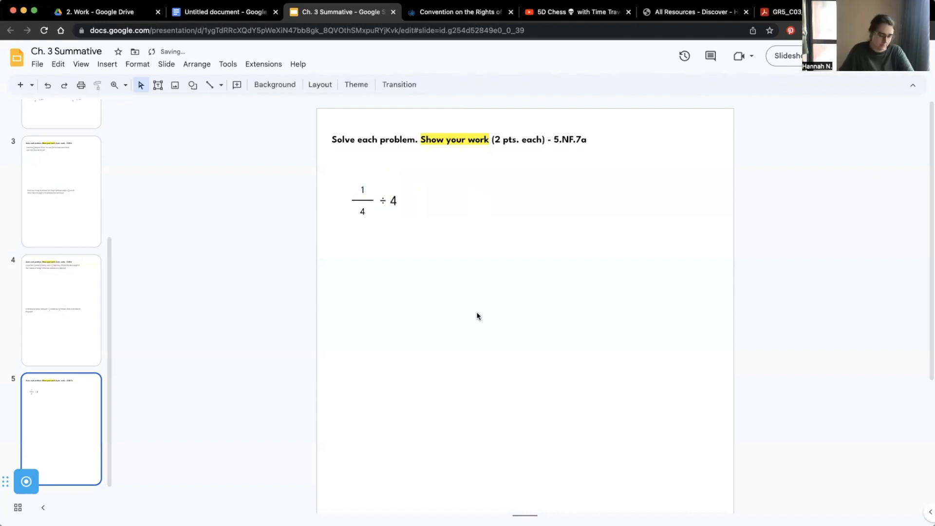
Step: Change the denominator of the fraction on slide 5 to 3
click(363, 213)
key(BackSpace)
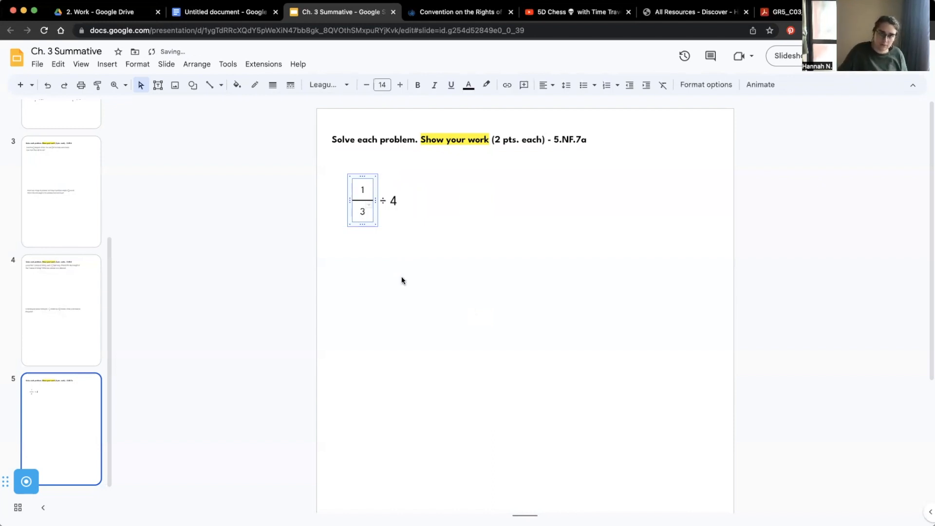
click(402, 279)
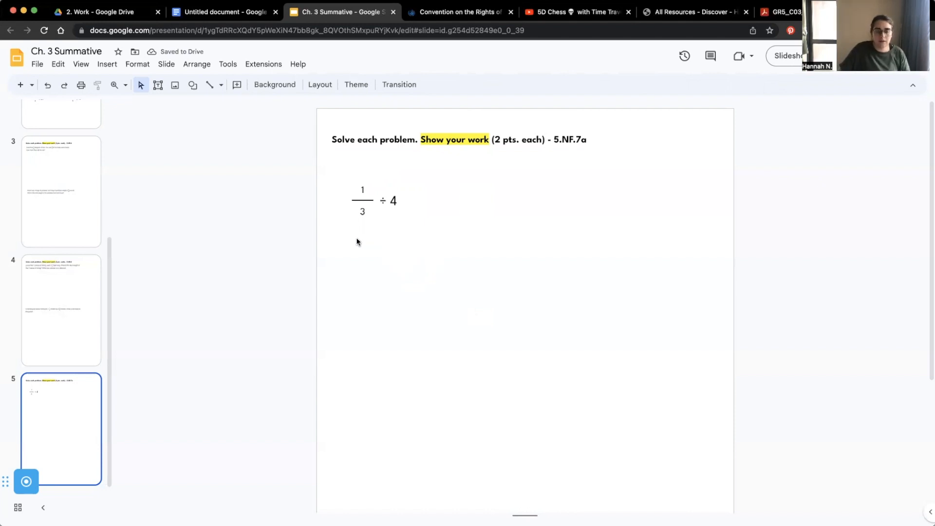
Step: Copy the whole 1/3 ÷ 4 expression, both the fraction and the divisor text box
drag(345, 242, 407, 174)
right_click(389, 200)
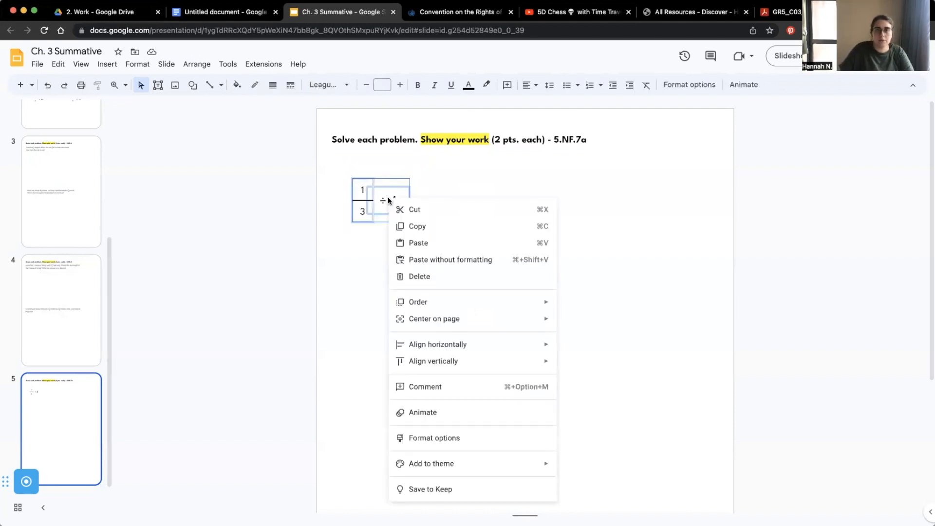
click(403, 226)
click(583, 199)
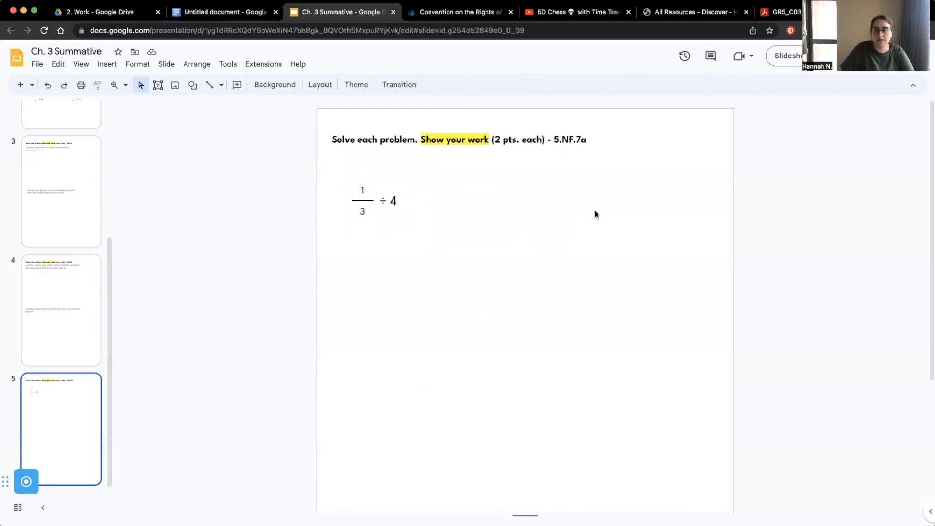
right_click(594, 214)
click(629, 254)
drag(381, 213, 446, 212)
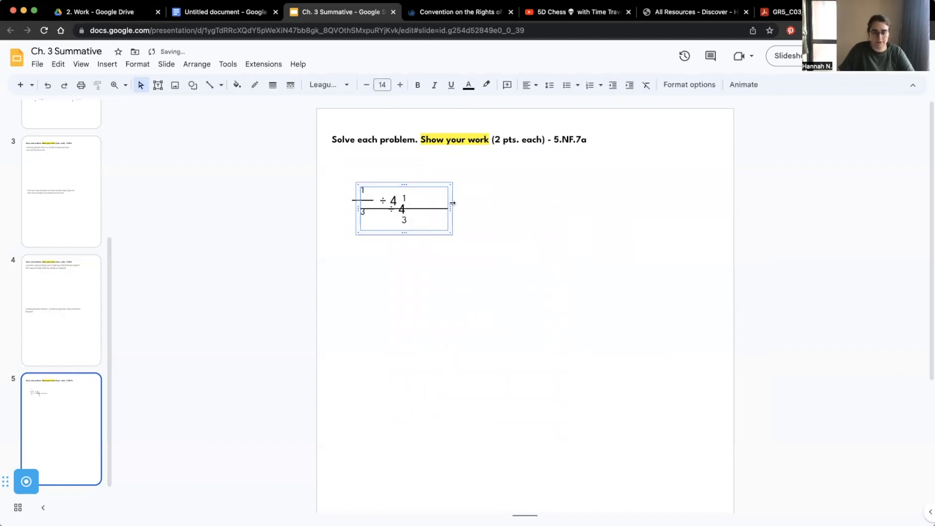
key(super+z)
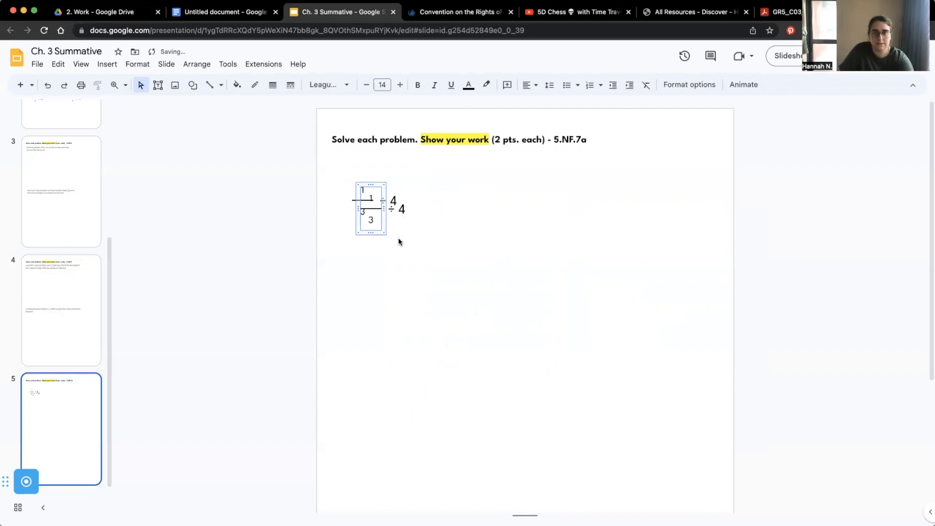
key(super+z)
Step: Paste the copied expression and place it level with the original, near the slide's right edge
right_click(517, 198)
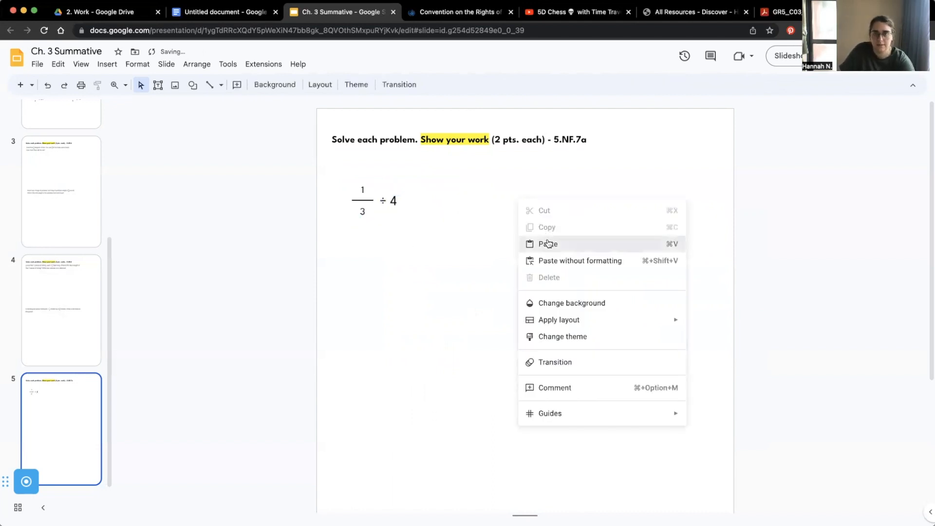
click(548, 243)
drag(395, 224, 616, 215)
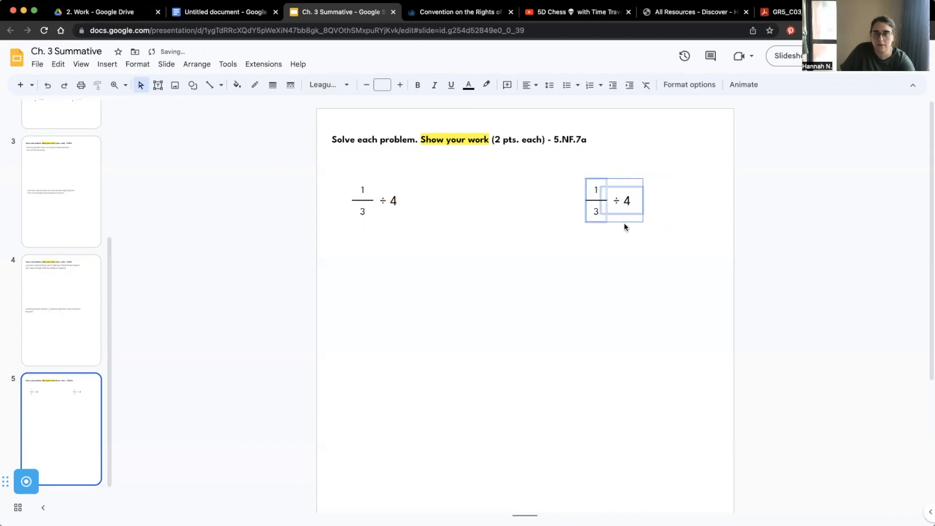
key(Escape)
Step: Change the divisor of the pasted right-hand expression to 2
click(597, 191)
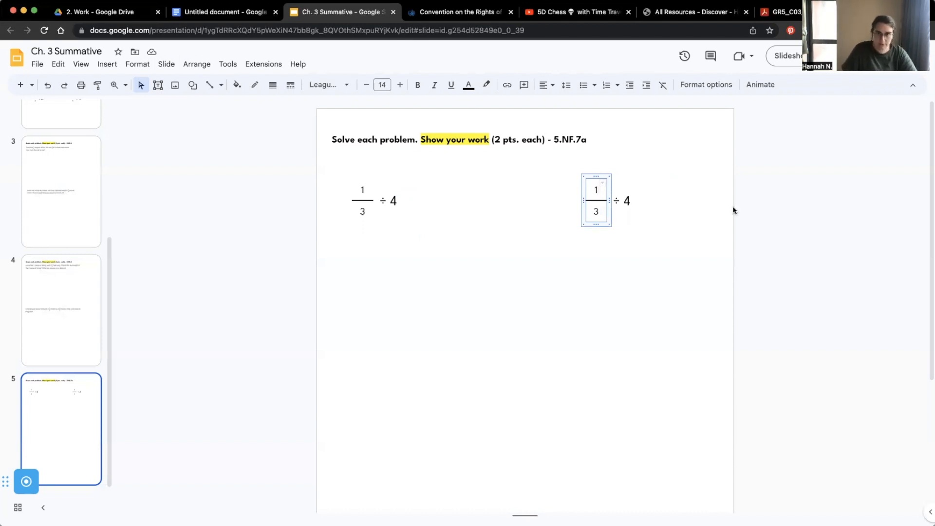
click(628, 202)
double_click(628, 201)
key(BackSpace)
text(2)
click(674, 322)
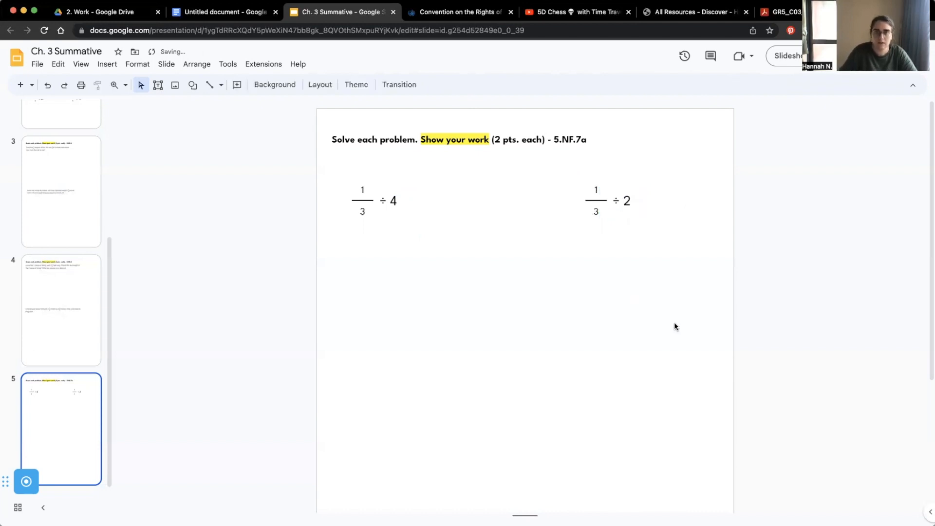
Step: Paste another copy of 1/3 ÷ 4 and place it below the first problem, in the slide's lower half
right_click(528, 346)
click(563, 166)
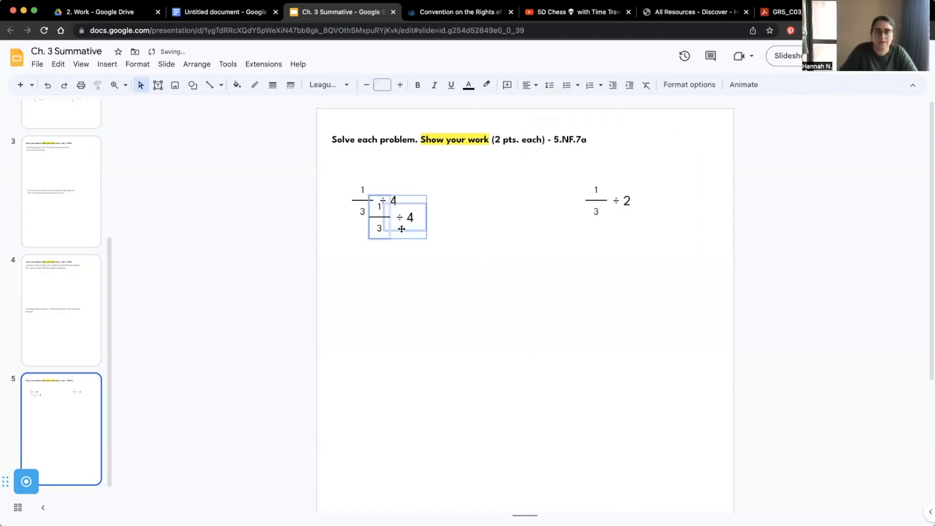
drag(400, 230, 418, 445)
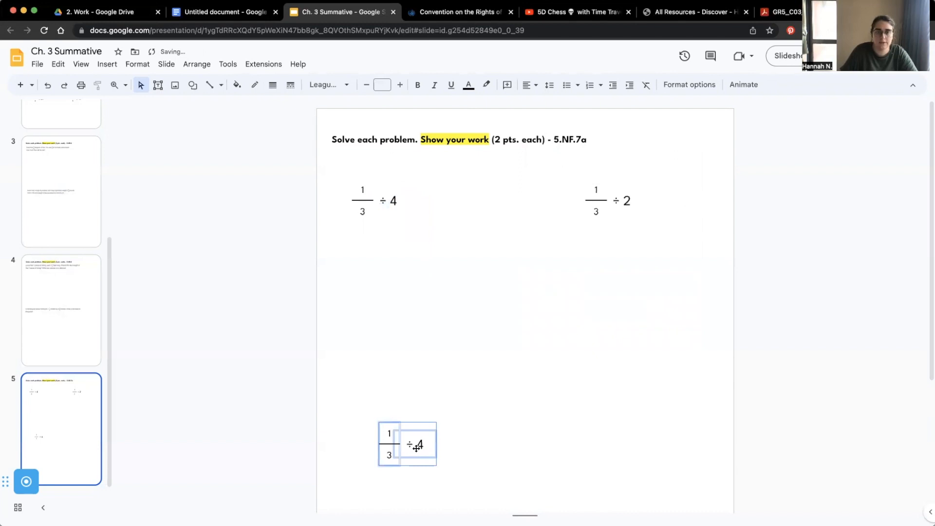
scroll(417, 444, down, 5)
drag(411, 254, 394, 224)
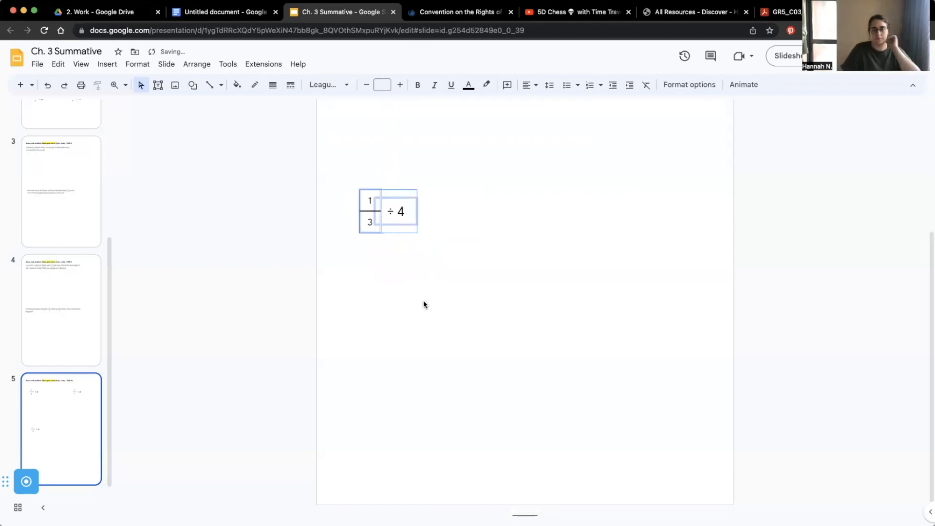
click(414, 272)
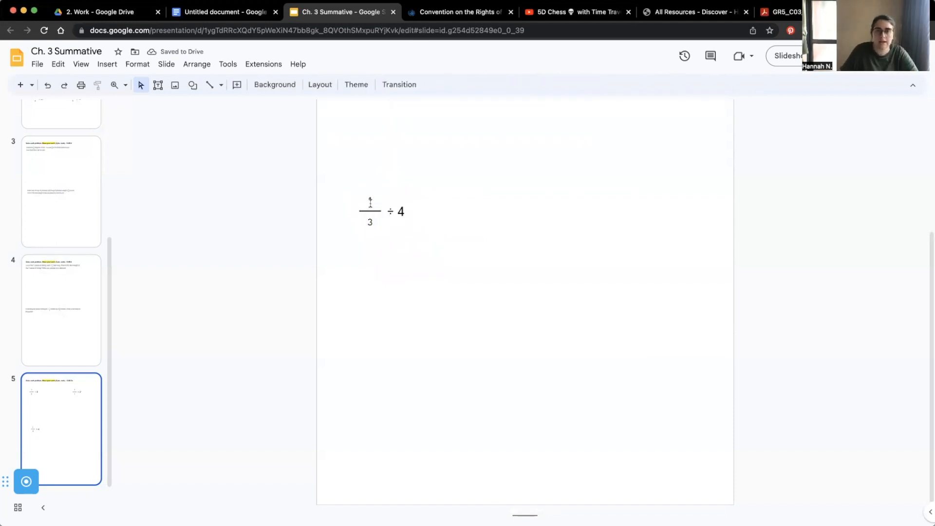
Step: Change the lower expression to 10/11 ÷ 5
click(384, 220)
text(0)
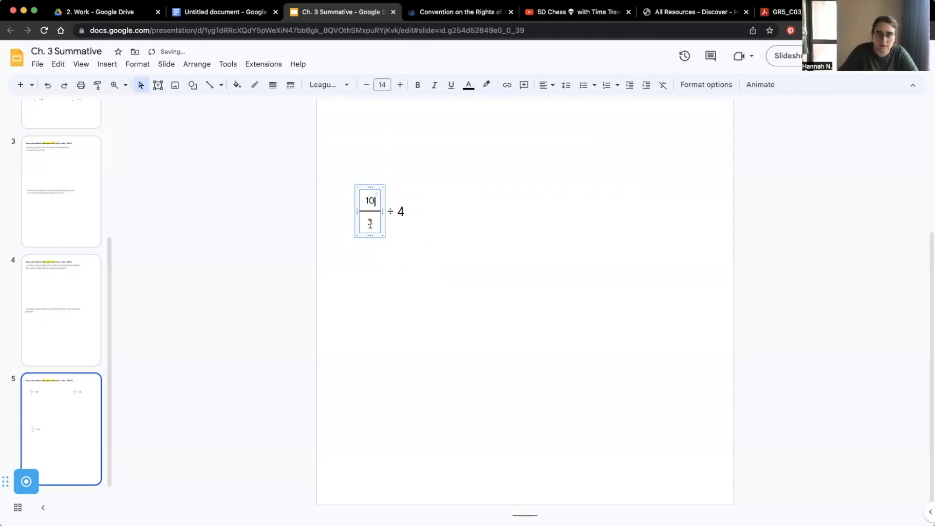
click(371, 223)
key(BackSpace)
text(11)
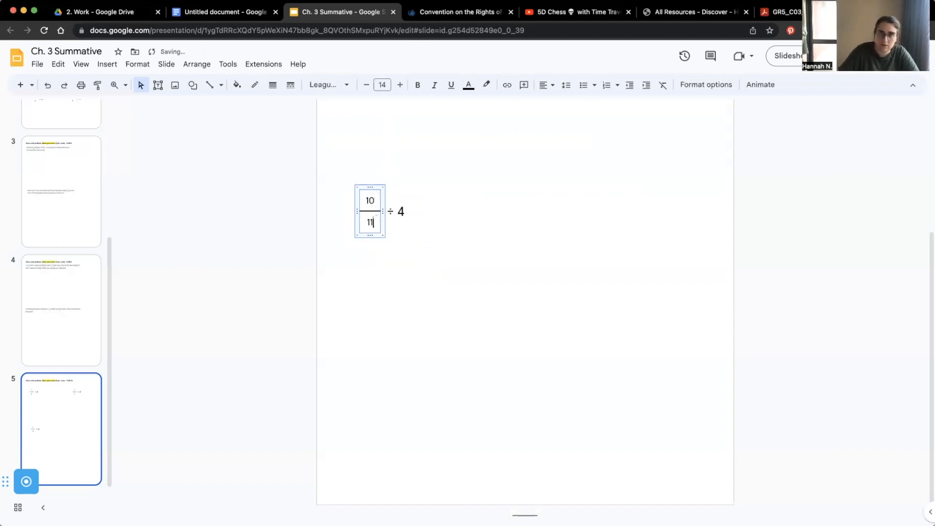
click(400, 212)
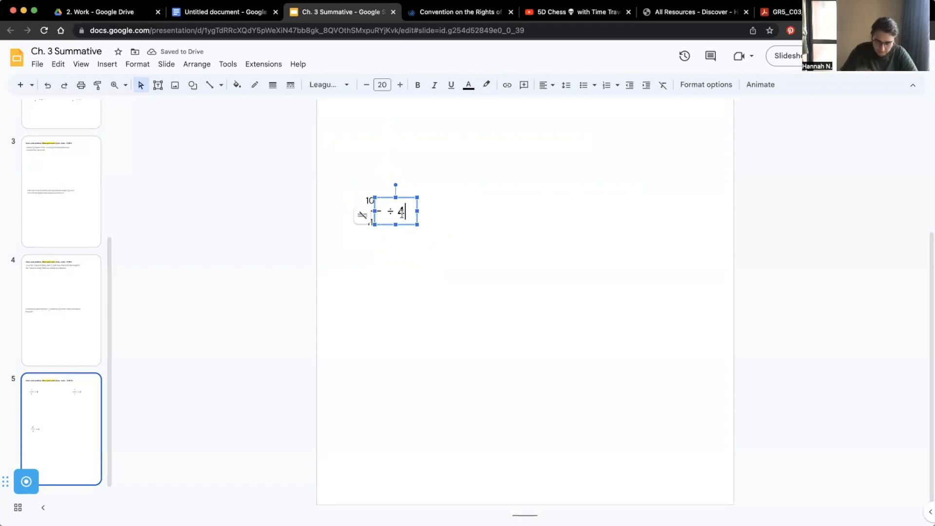
key(BackSpace)
text(5)
click(539, 210)
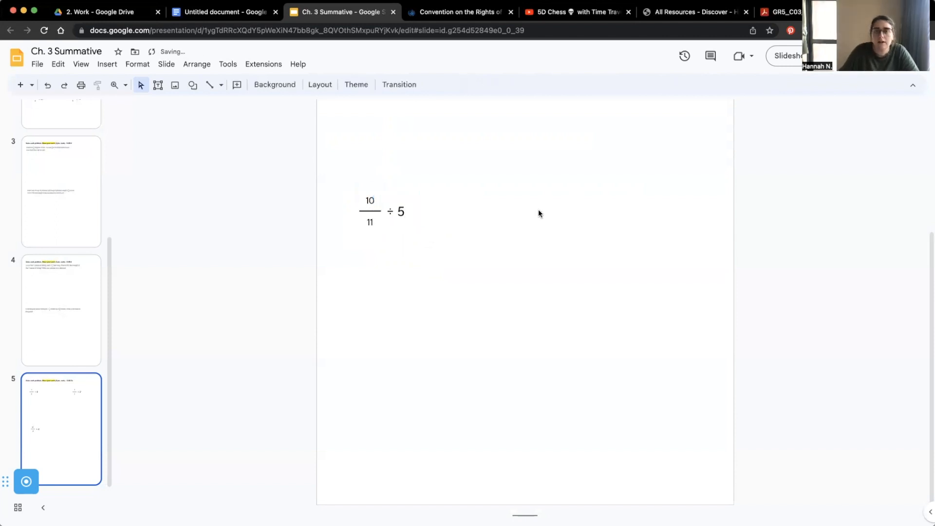
Step: Copy the 10/11 ÷ 5 expression and place the duplicate level with it on the right half of the slide
drag(344, 251, 428, 163)
right_click(404, 225)
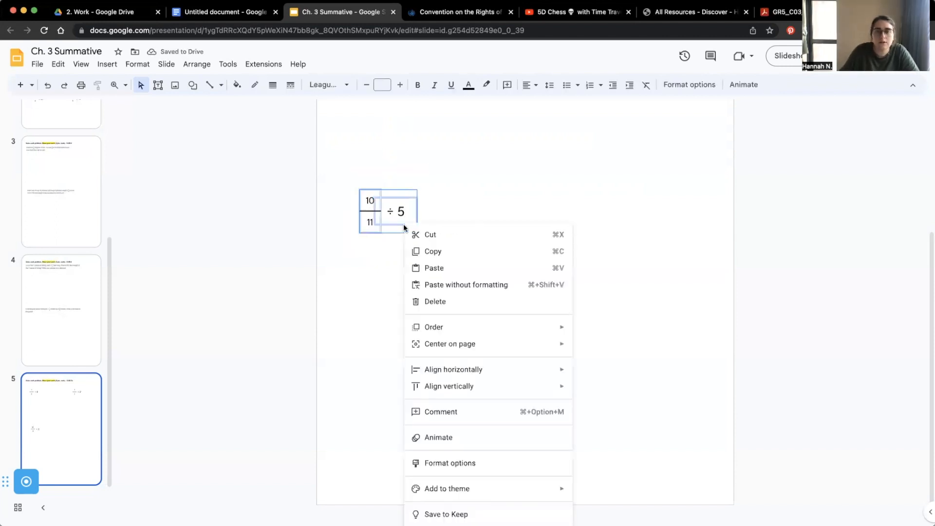
click(434, 251)
click(546, 213)
right_click(544, 215)
click(560, 261)
drag(409, 235, 607, 224)
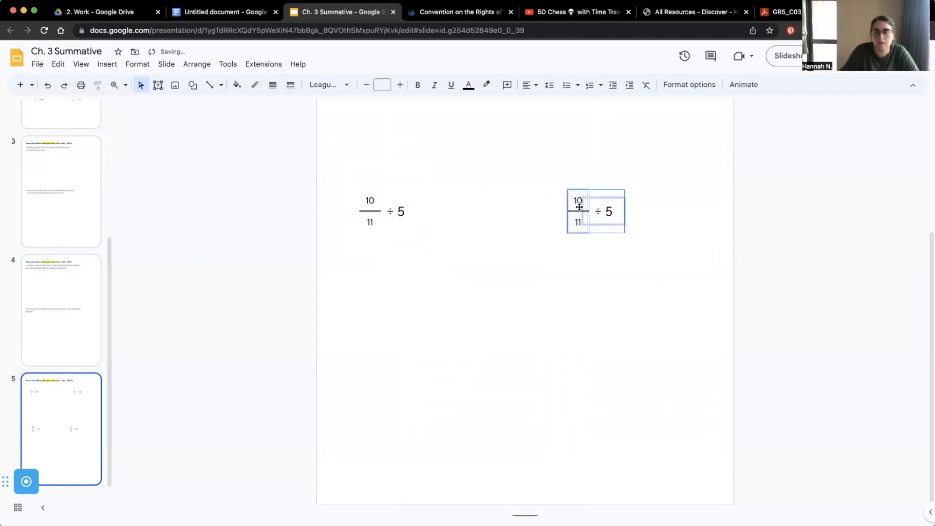
click(596, 287)
Step: Shift the duplicated 10/11 ÷ 5 expression further right so it sits roughly beneath the 1/3 ÷ 2 problem
scroll(590, 278, up, 6)
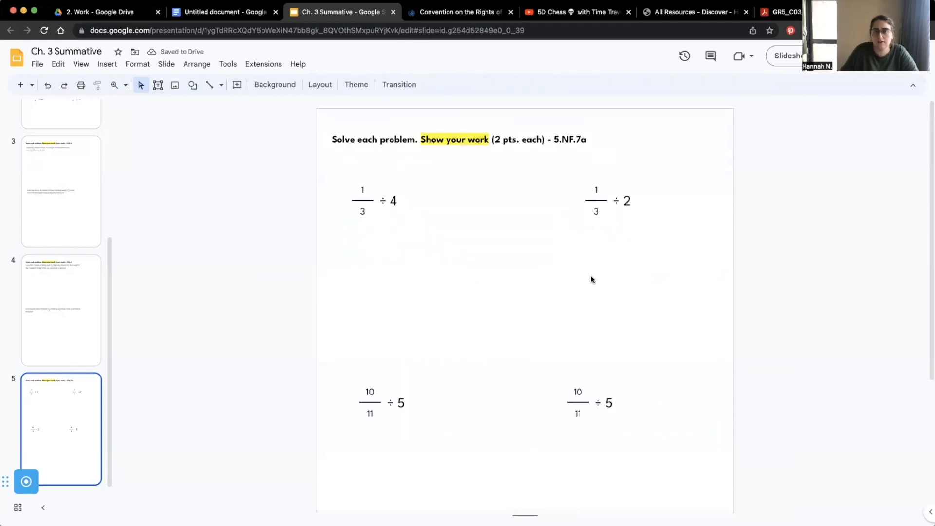
scroll(591, 278, down, 3)
click(574, 392)
drag(592, 399, 619, 400)
click(627, 426)
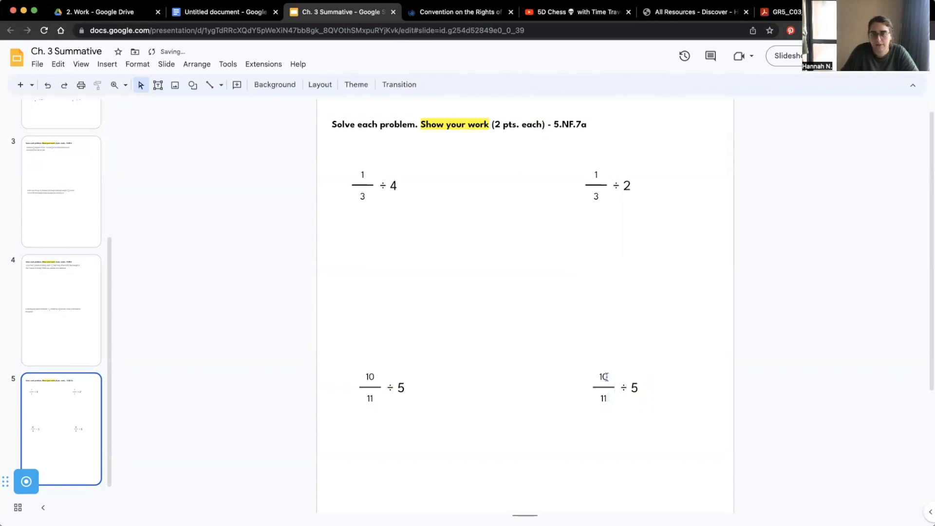
Step: Change the lower-right expression to 4/5 ÷ 7
double_click(606, 377)
key(BackSpace)
key(BackSpace)
text(4)
click(610, 401)
key(BackSpace)
key(BackSpace)
text(5)
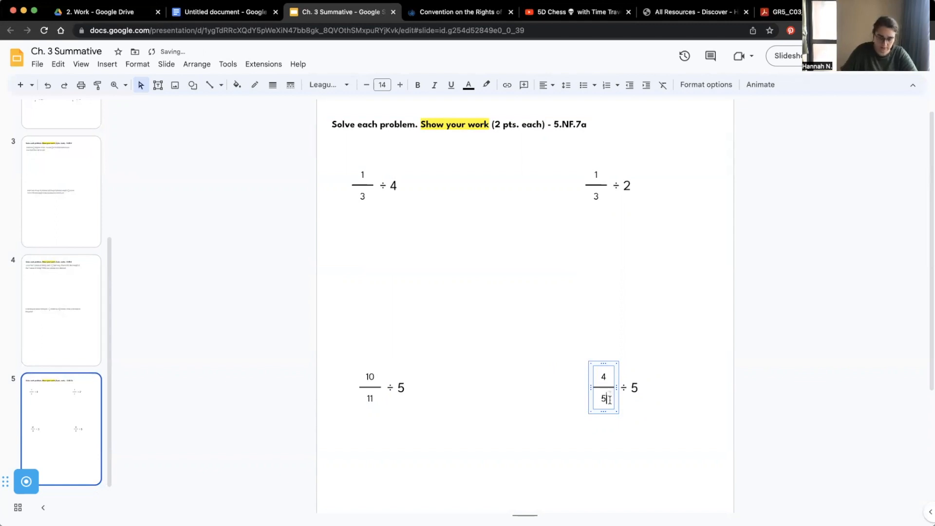
click(645, 387)
key(BackSpace)
text(7)
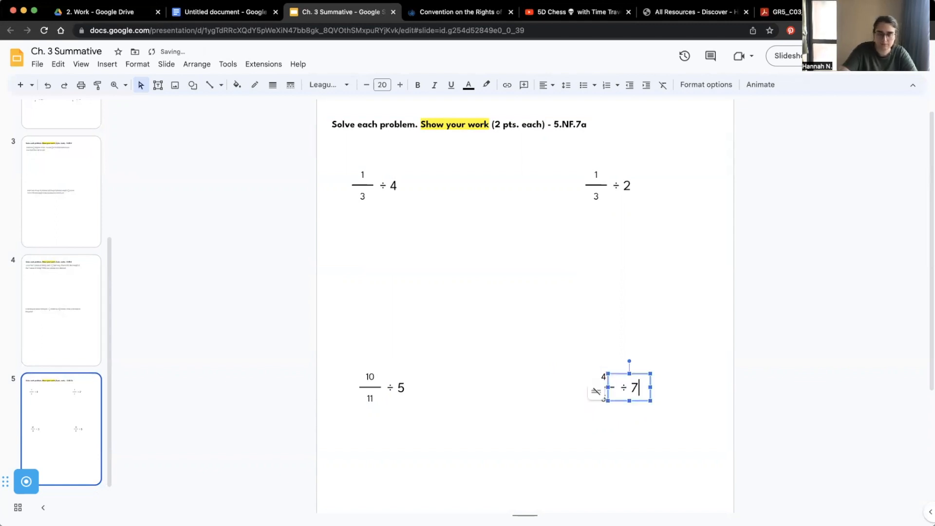
click(699, 452)
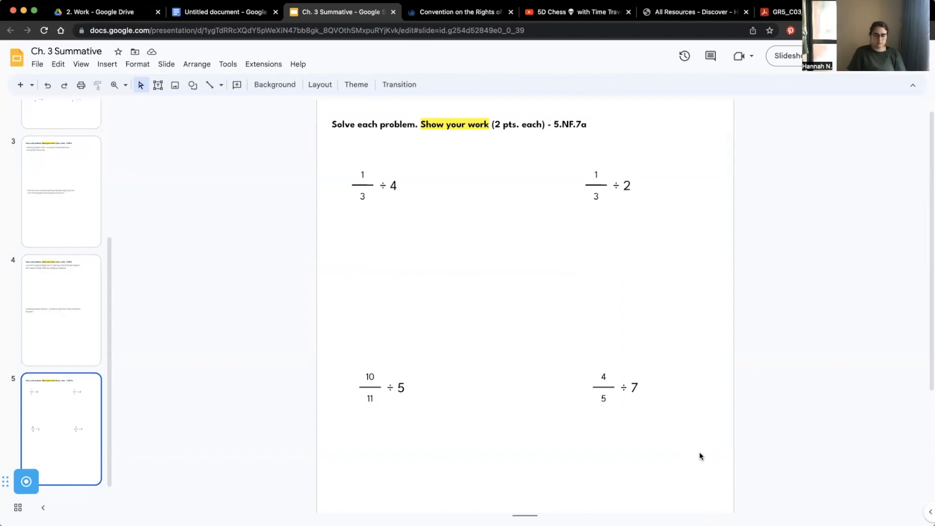
click(32, 85)
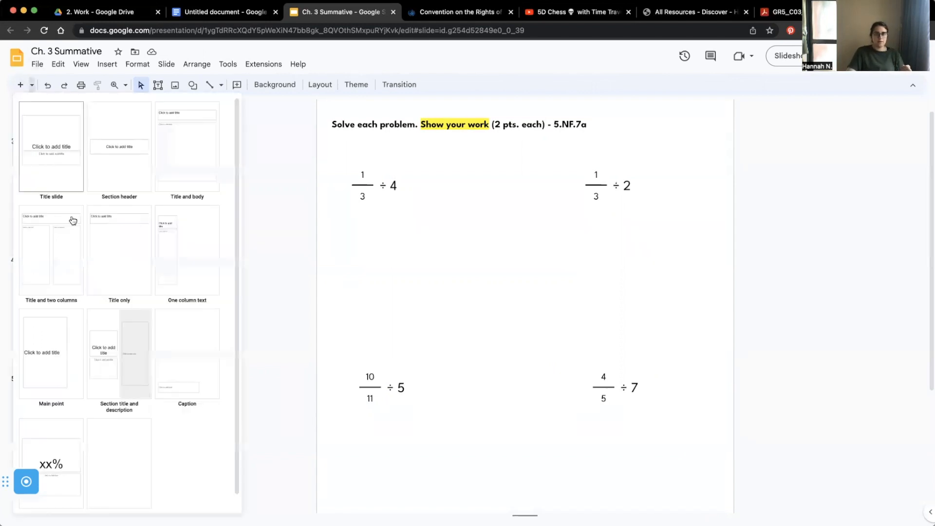
click(123, 449)
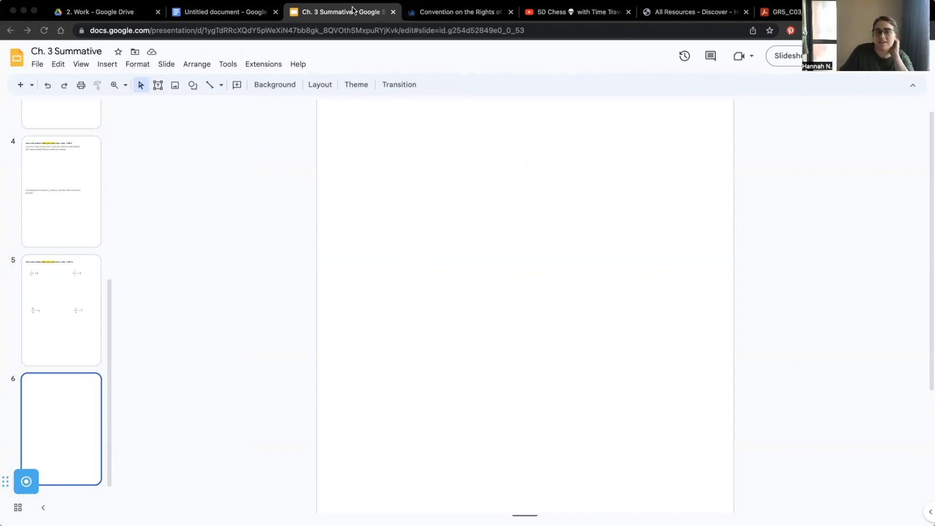
click(481, 335)
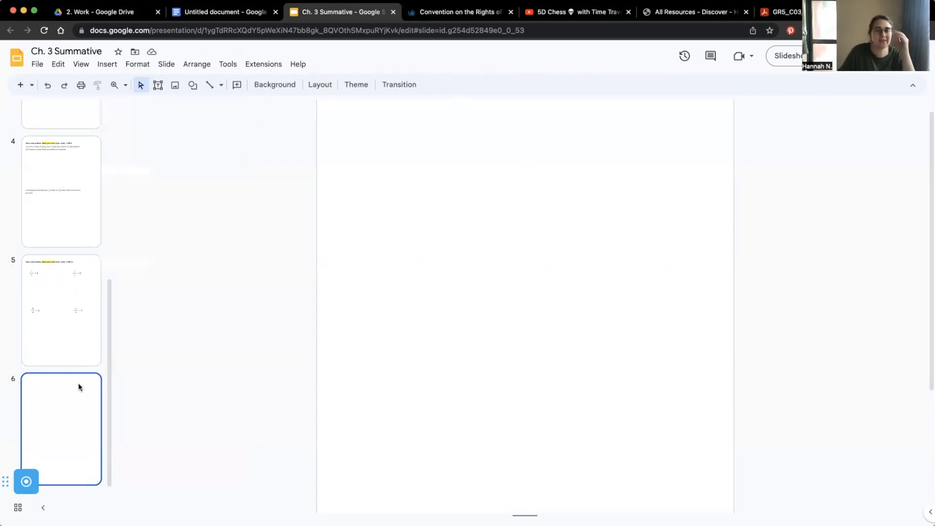
click(59, 349)
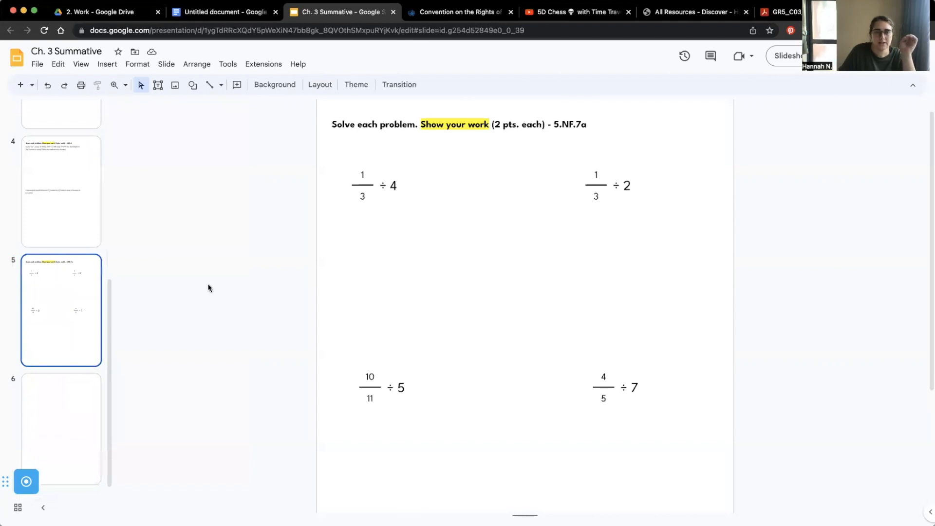
click(80, 429)
right_click(77, 419)
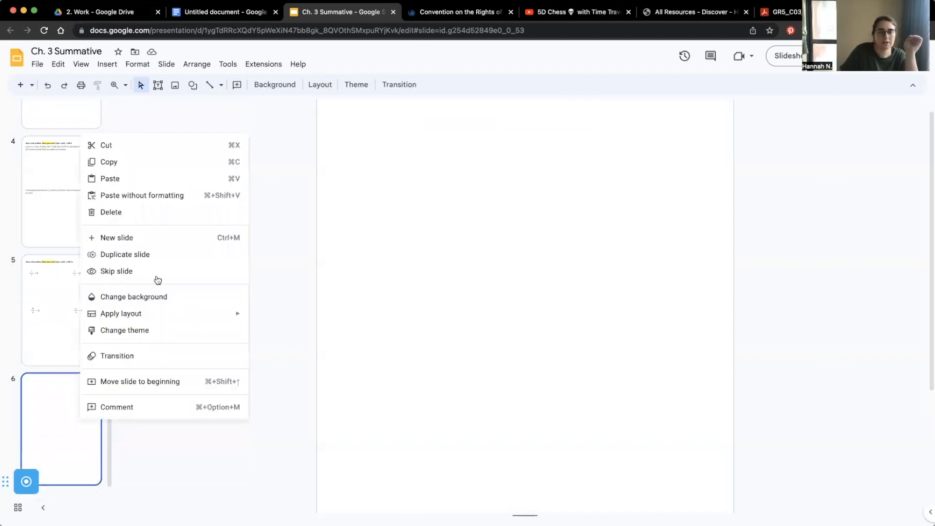
click(130, 211)
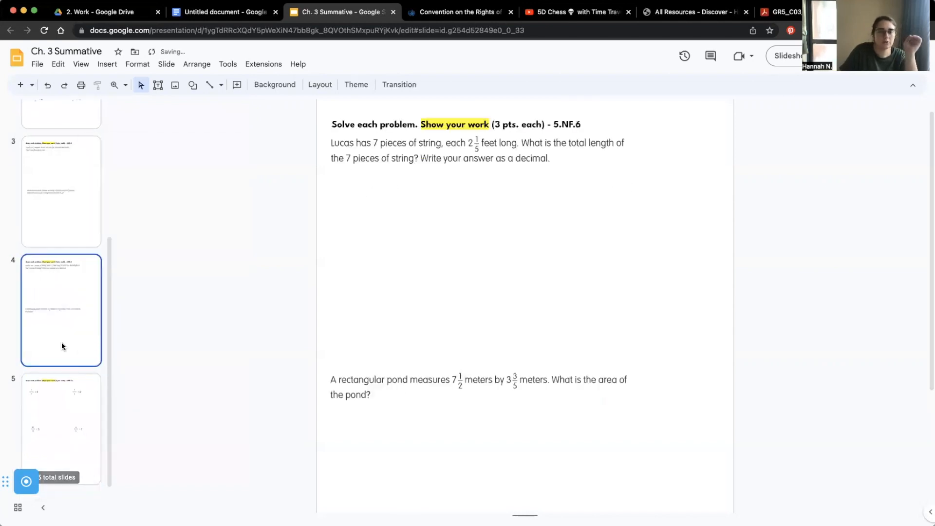
Step: Duplicate slide 5 and delete every expression except 1/3 ÷ 4 from the copy
right_click(69, 415)
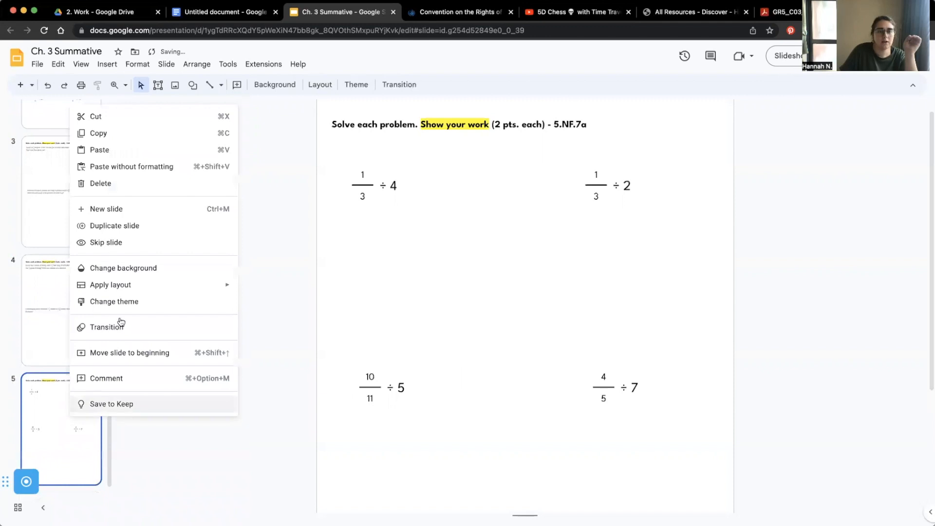
click(132, 229)
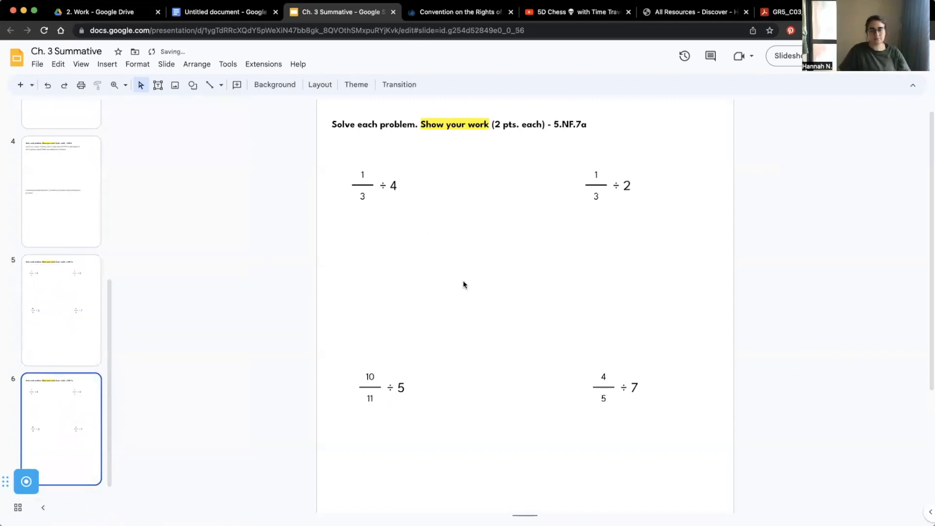
drag(326, 416, 672, 353)
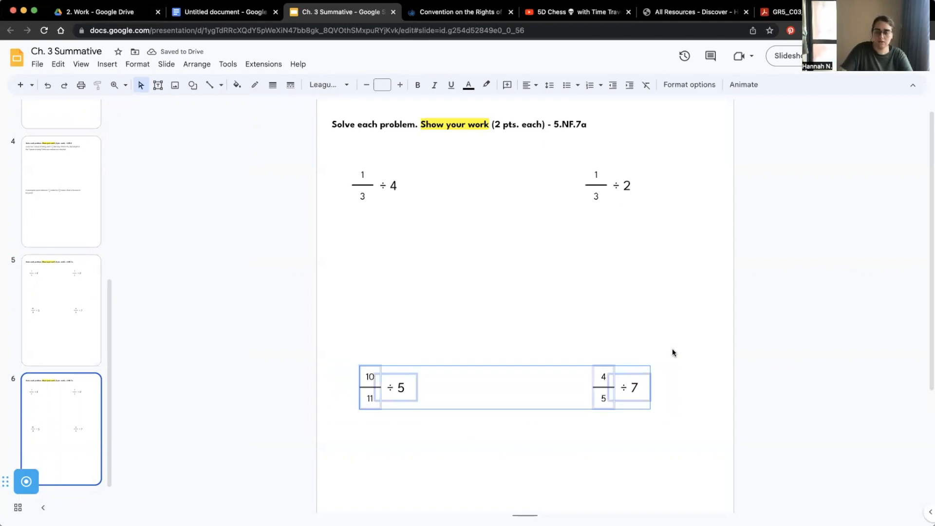
key(Delete)
drag(649, 210, 587, 170)
key(Delete)
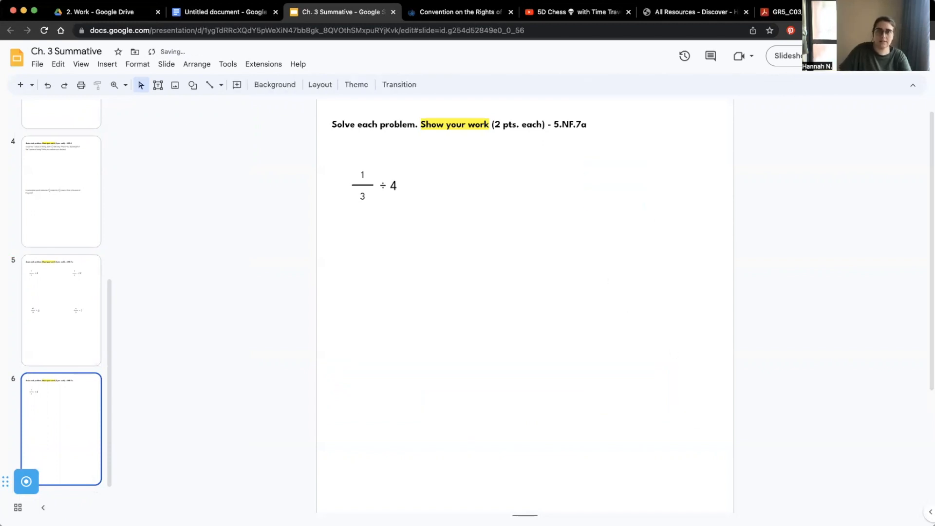
Step: Change the standard in slide 6's heading to 5.NF.7b
click(587, 125)
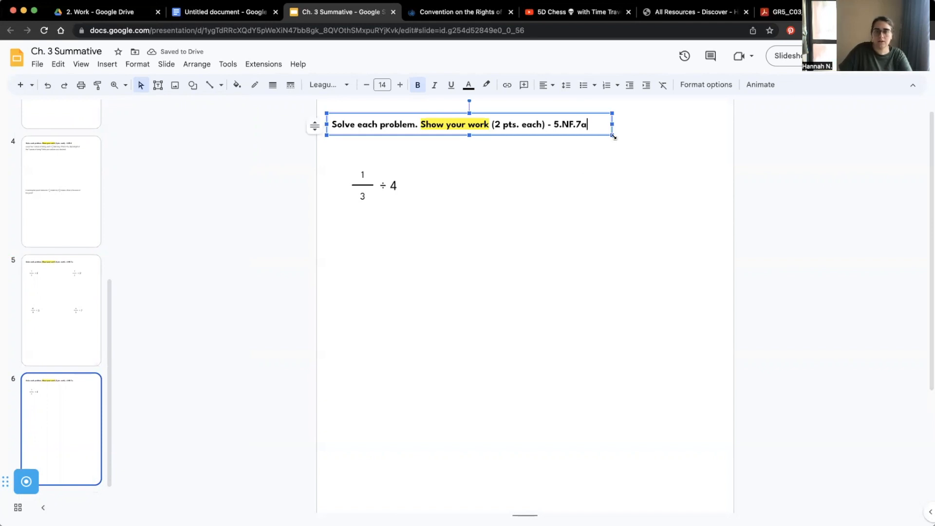
key(BackSpace)
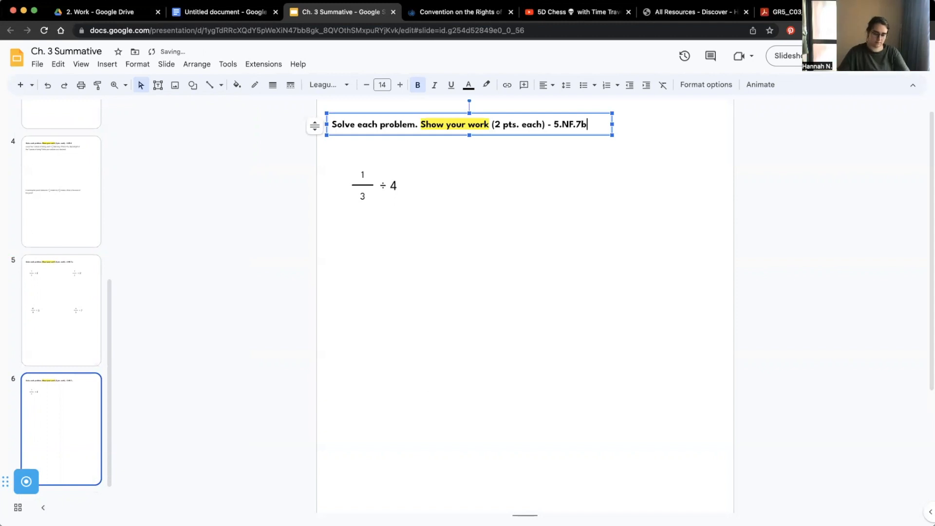
click(488, 235)
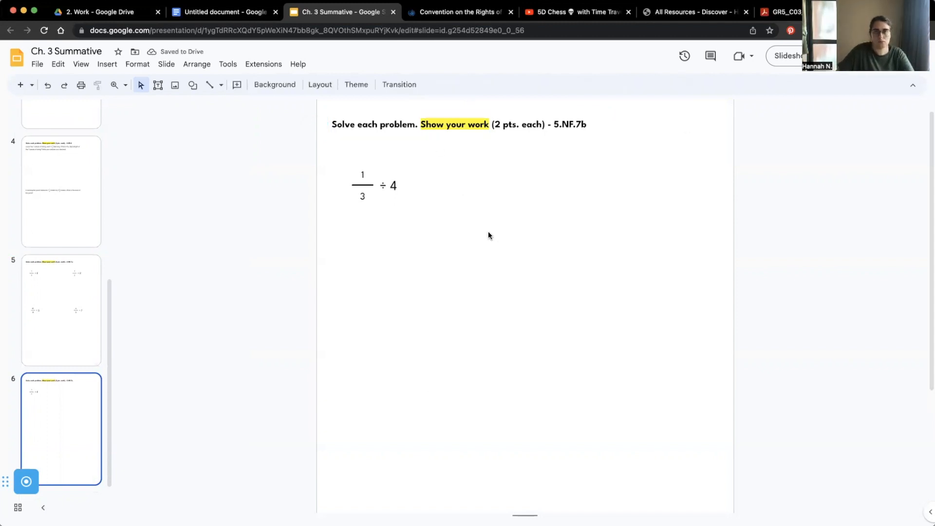
Step: Rearrange slide 6's expression by replacing ÷ 4 with 3 ÷ and moving the fraction behind the division sign
click(393, 194)
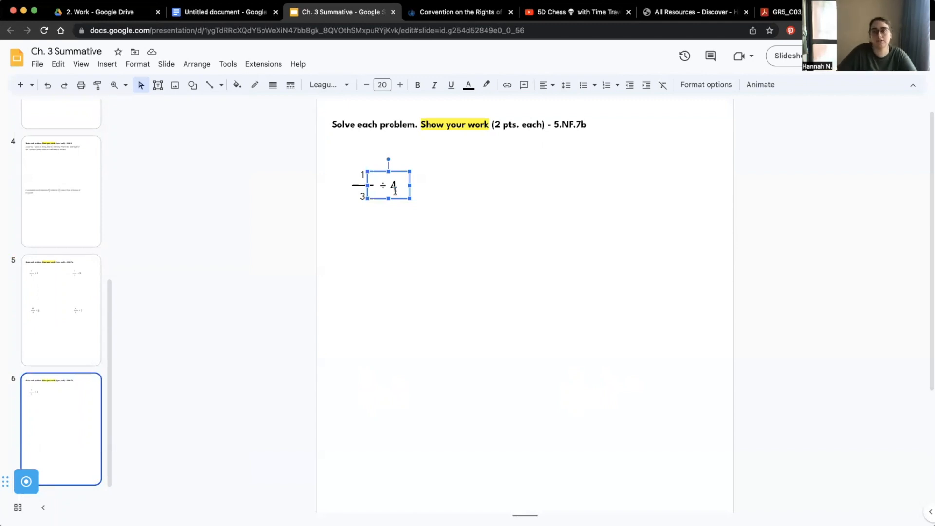
click(391, 188)
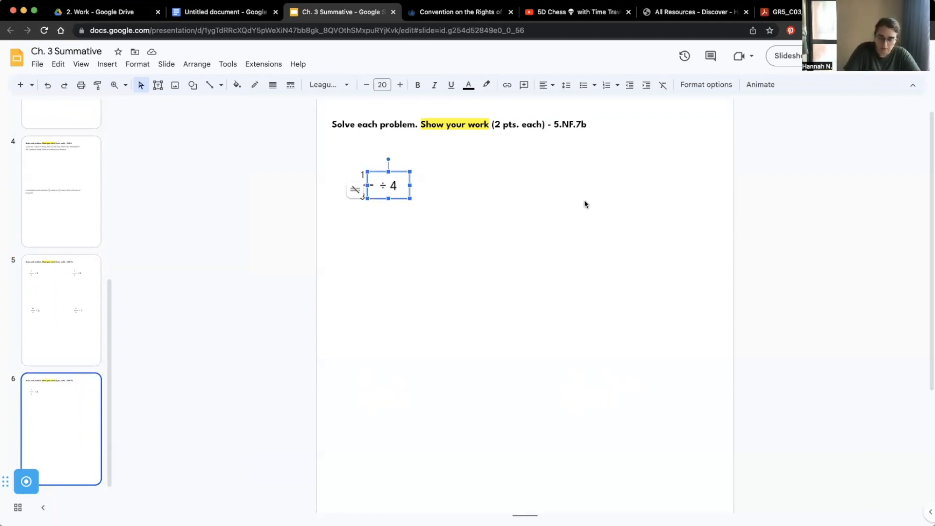
key(BackSpace)
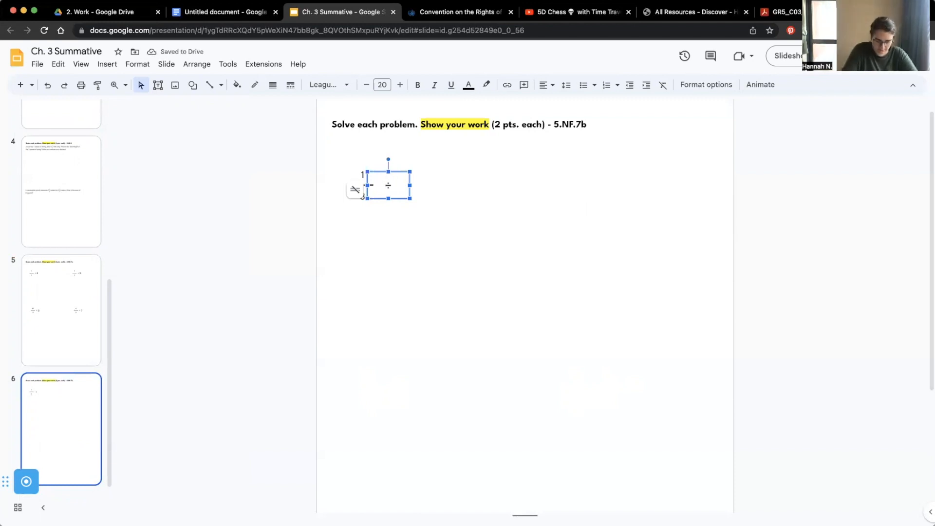
text(3)
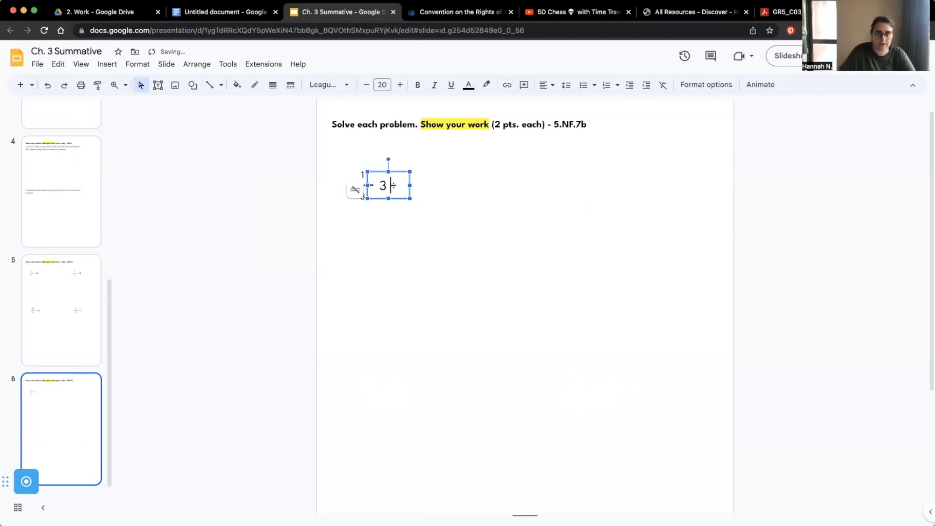
click(369, 210)
click(364, 197)
drag(386, 172, 410, 177)
Step: Set the fraction's denominator to 5 so the expression is 3 ÷ 1/5
click(416, 174)
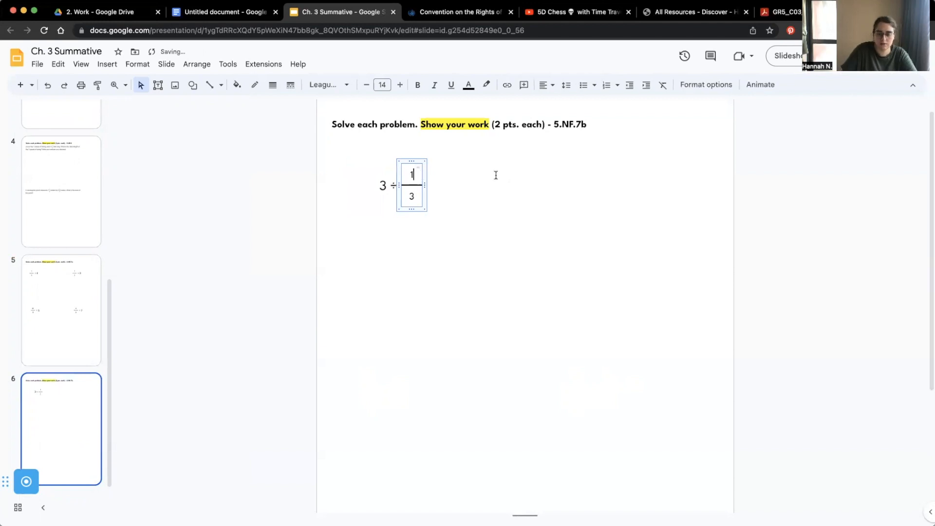
key(Down)
key(BackSpace)
text(5)
click(535, 240)
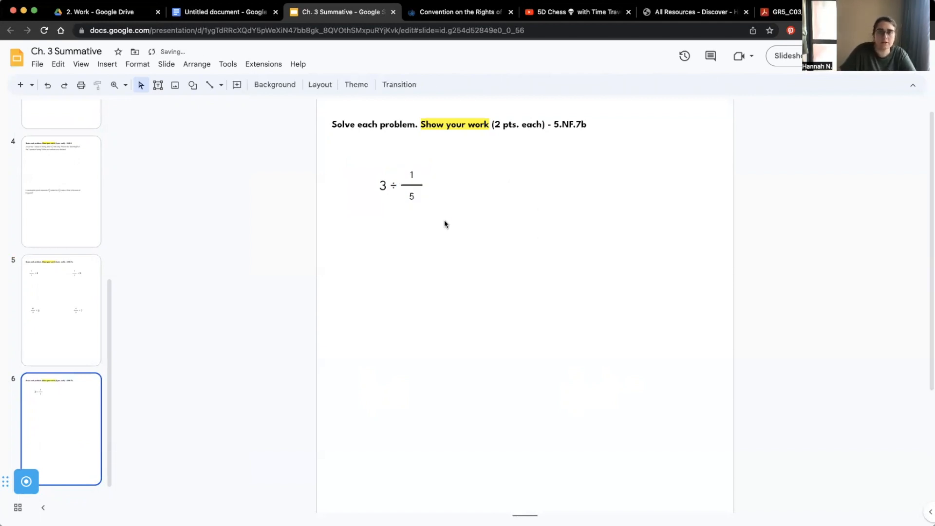
Step: Shift the whole 3 ÷ 1/5 expression slightly left on the slide
click(400, 187)
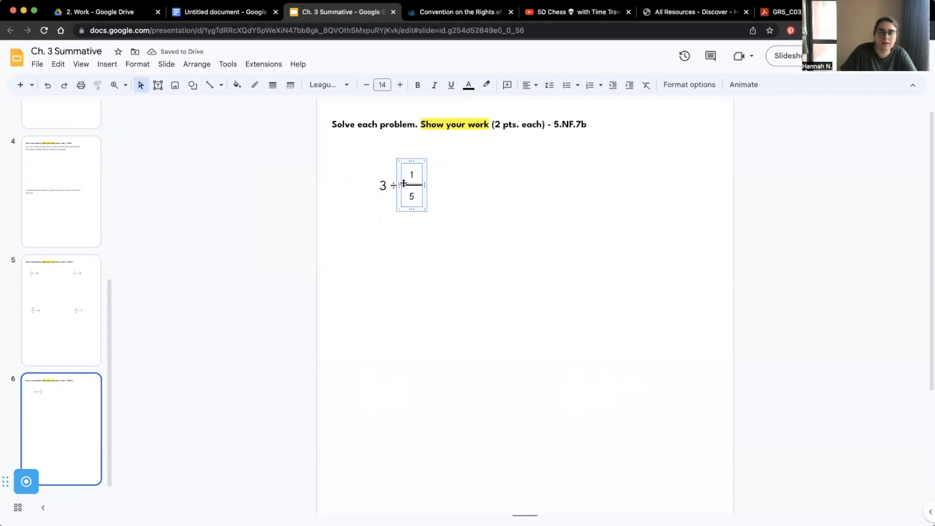
click(437, 219)
drag(437, 218, 364, 142)
mouse_move(386, 186)
mouse_down()
mouse_move(354, 174)
mouse_move(374, 185)
mouse_up()
click(395, 288)
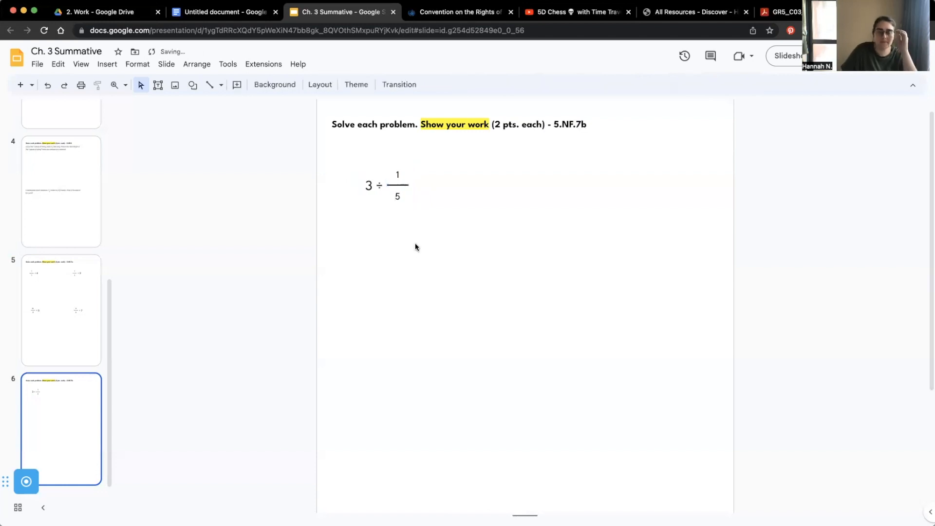
Step: Copy the 3 ÷ 1/5 expression and place the duplicate level with it on the right half of the slide
drag(352, 222, 424, 168)
right_click(406, 185)
click(435, 213)
right_click(507, 204)
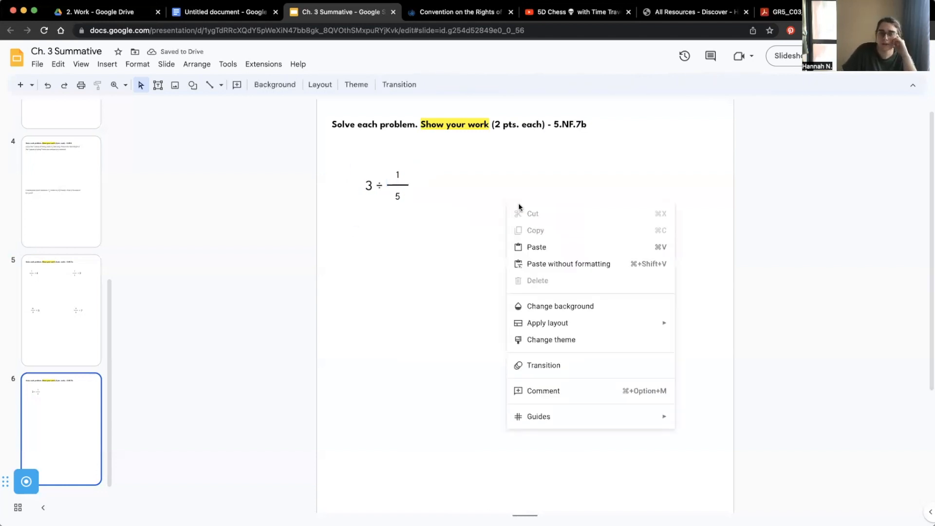
click(536, 247)
drag(384, 209, 580, 203)
click(593, 263)
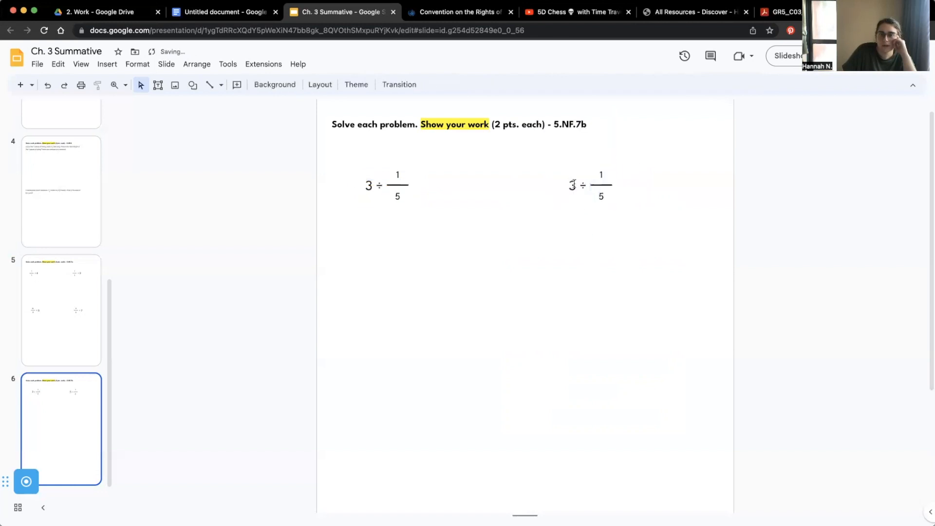
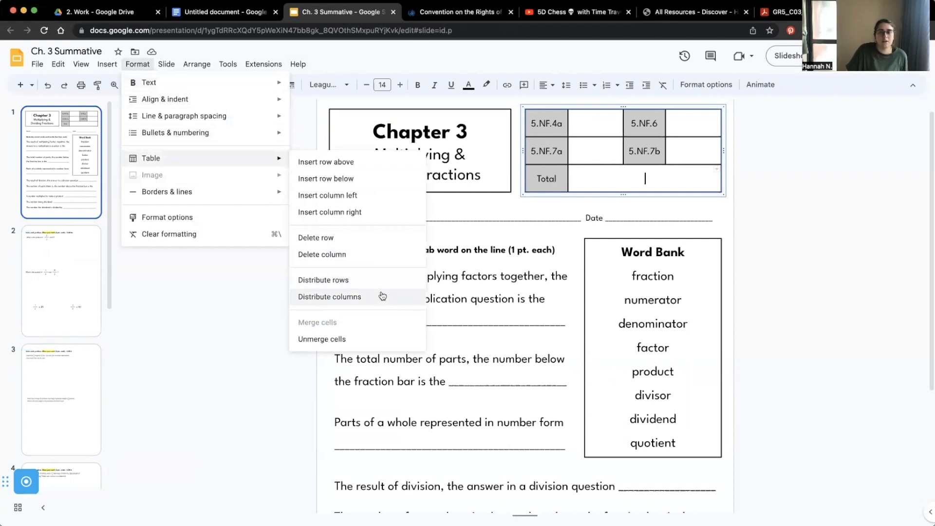
Step: Unmerge the cells of the score table's Total row and copy the Total label into that row's third cell
click(375, 338)
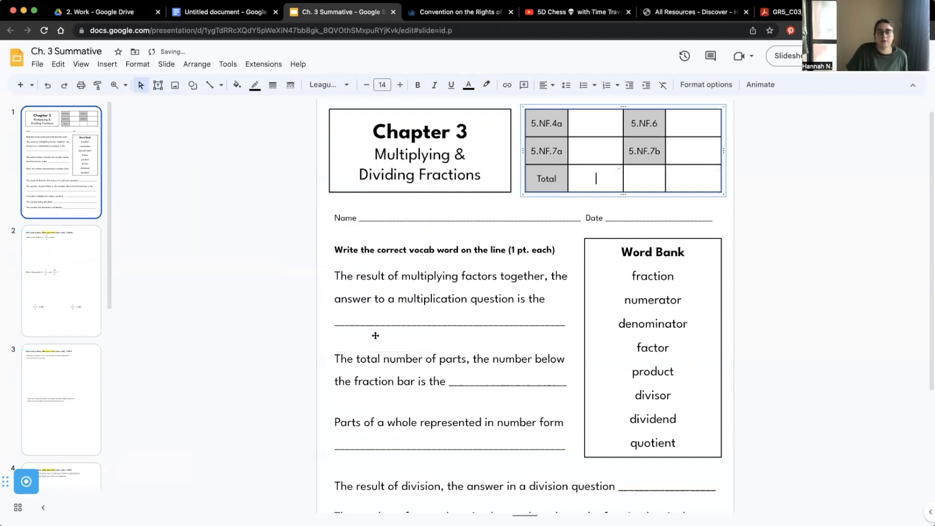
right_click(546, 180)
click(560, 210)
click(639, 174)
right_click(640, 174)
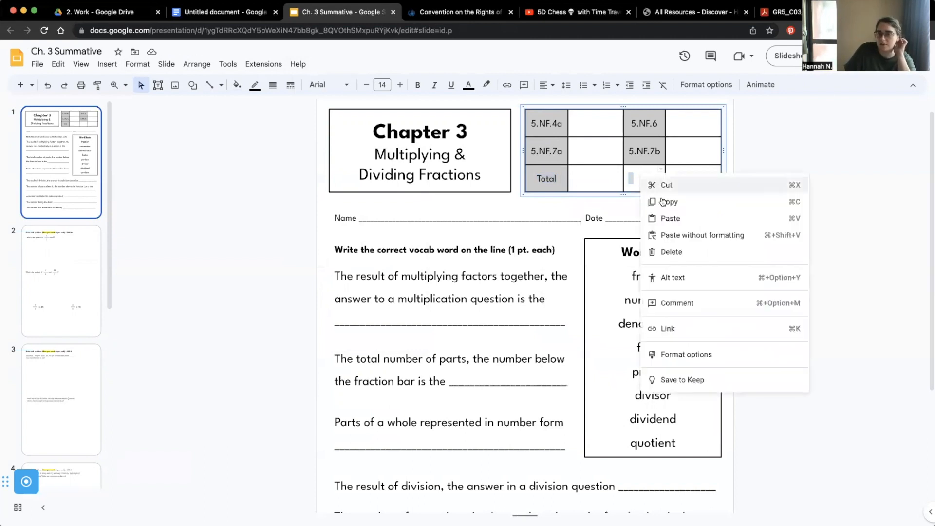
click(669, 216)
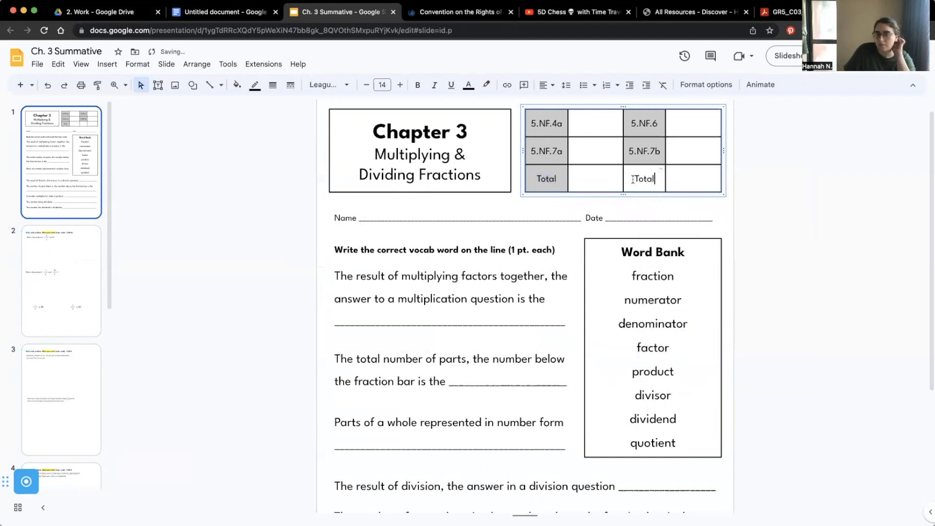
Step: Shade the copied Total cell grey and change the original Total label in the first column to 5.NF.7c
click(236, 84)
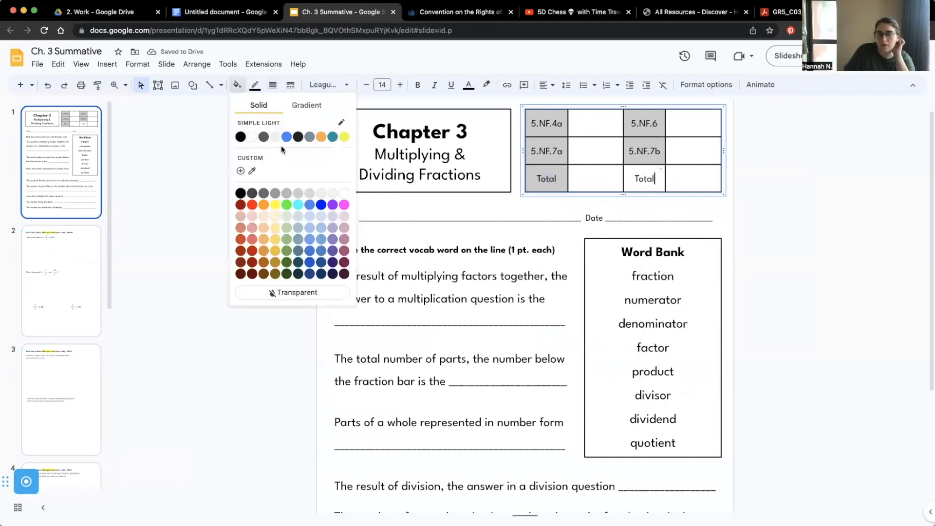
click(300, 194)
double_click(554, 174)
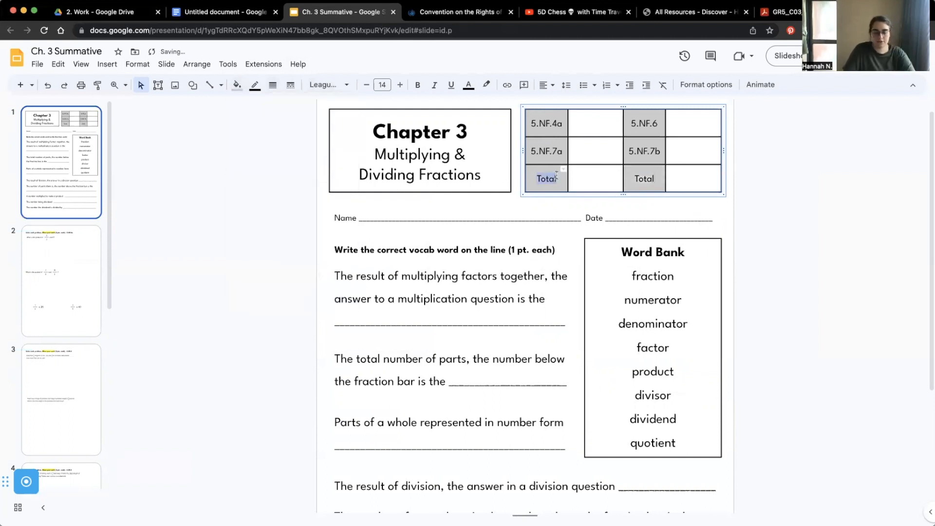
text(5.NF.7c)
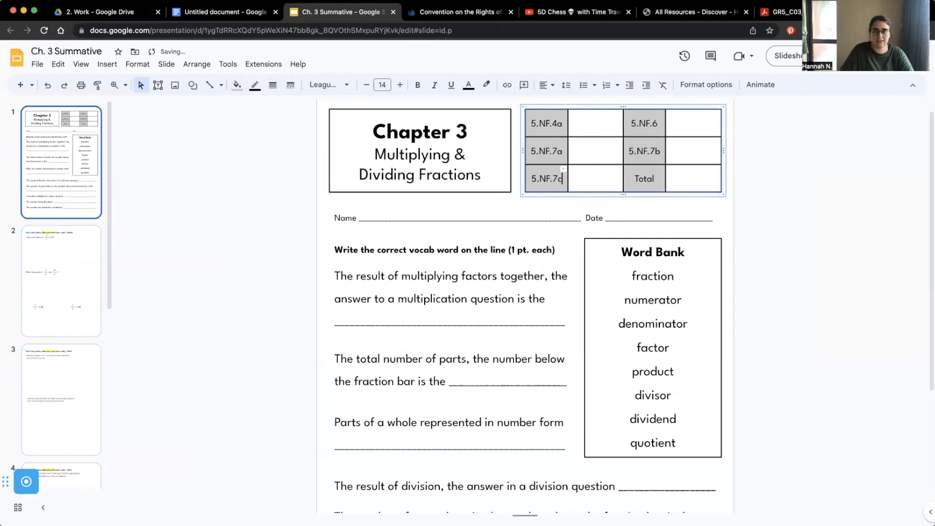
click(748, 237)
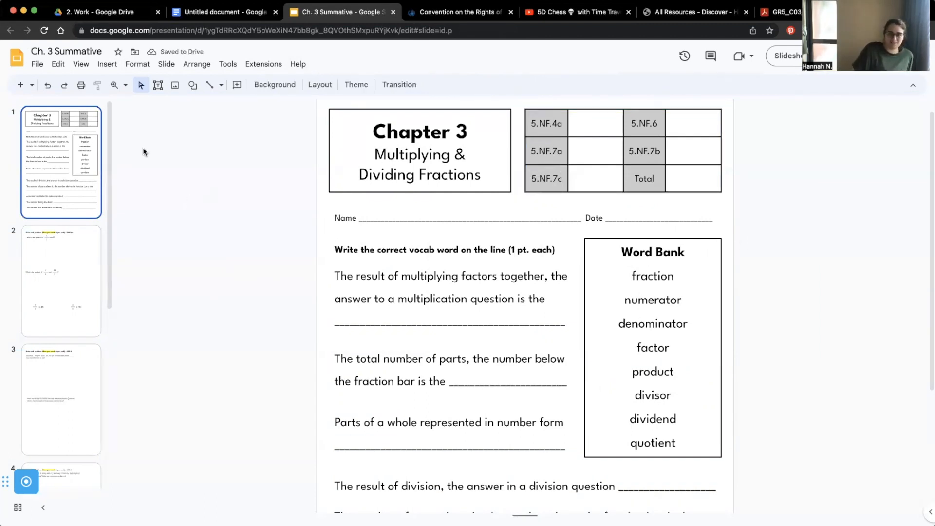
Step: Duplicate slide 3 with the 5.NF.6 word problems and move the copy to the end of the presentation
scroll(72, 393, down, 5)
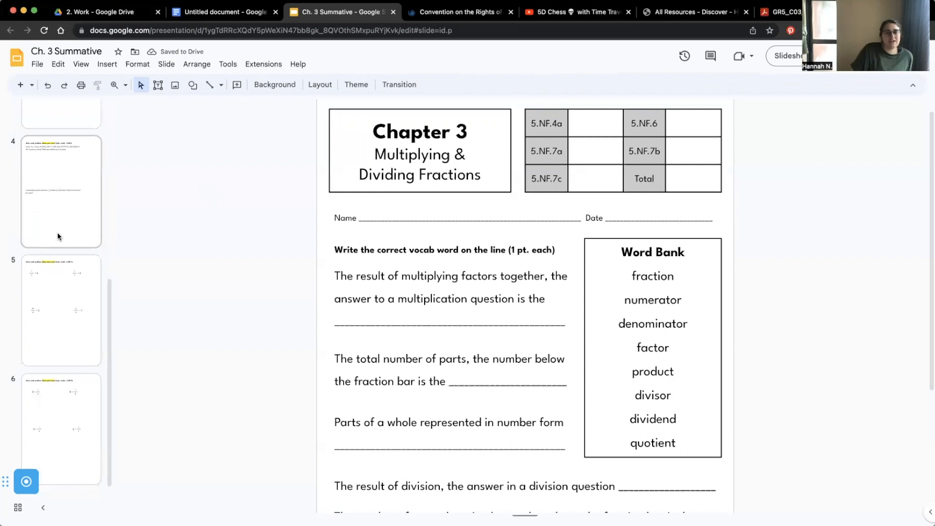
scroll(57, 232, up, 2)
scroll(76, 196, up, 3)
click(82, 185)
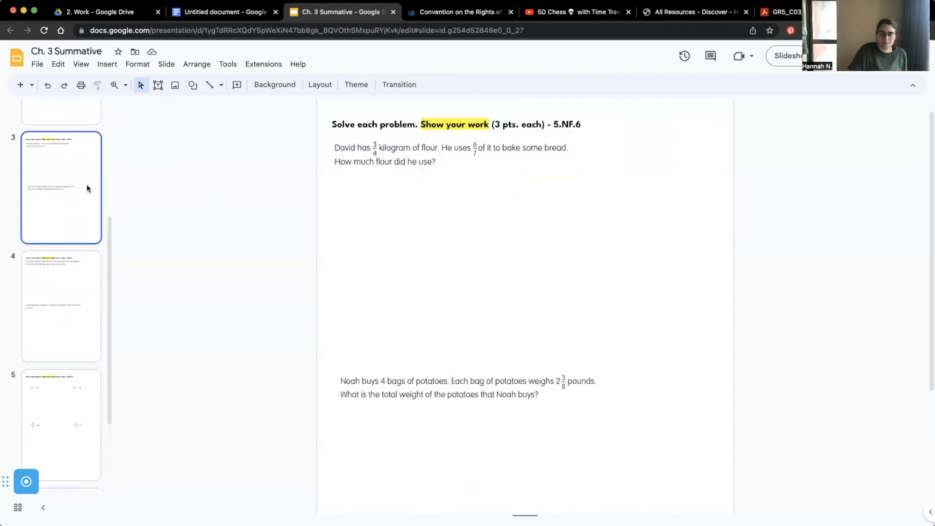
right_click(87, 188)
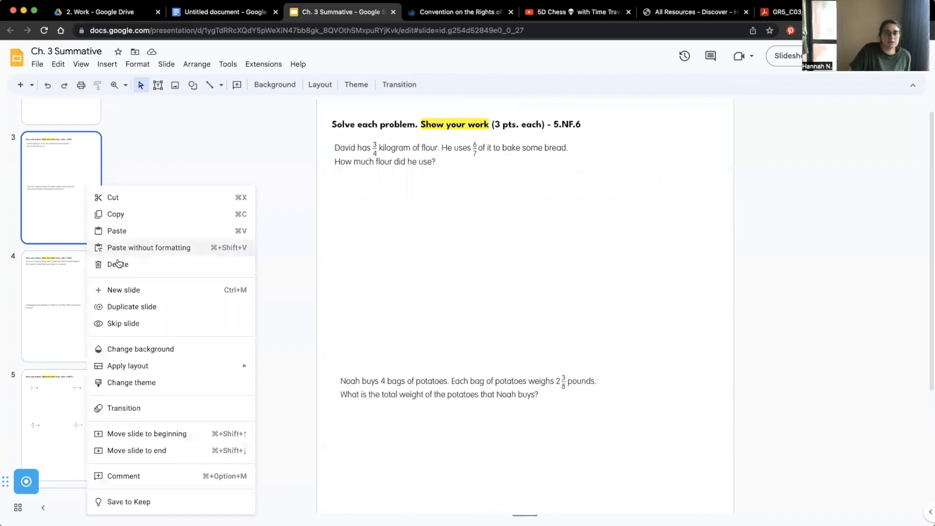
click(138, 305)
drag(62, 293, 71, 475)
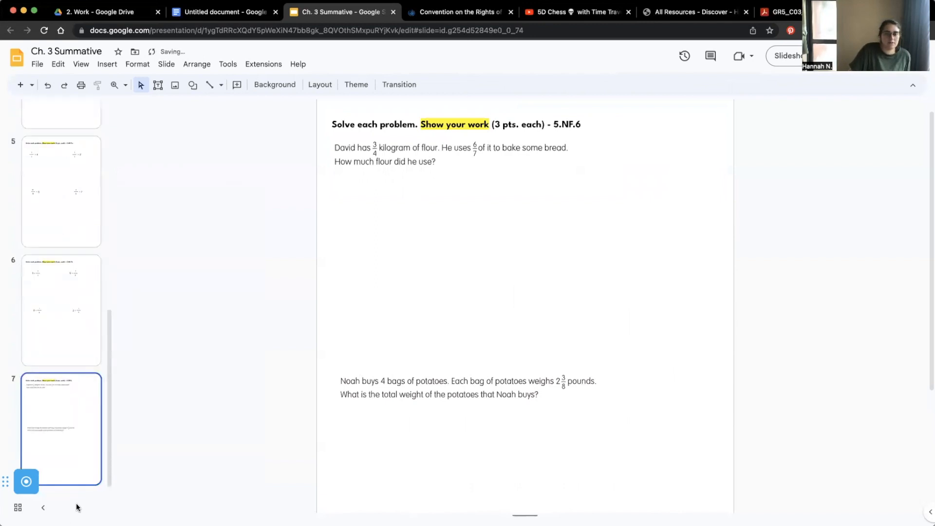
Step: Change the standard in slide 7's heading to 5.NF.7c
click(579, 124)
key(BackSpace)
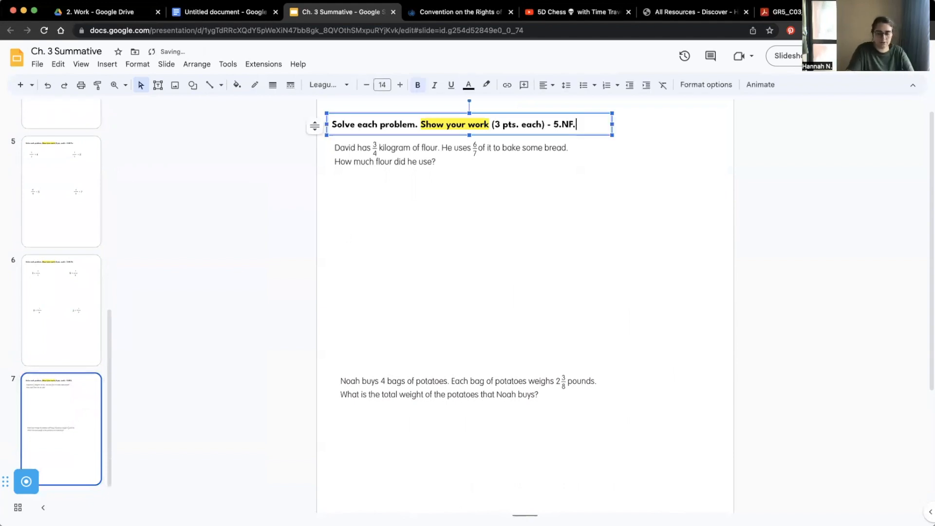
text(7c)
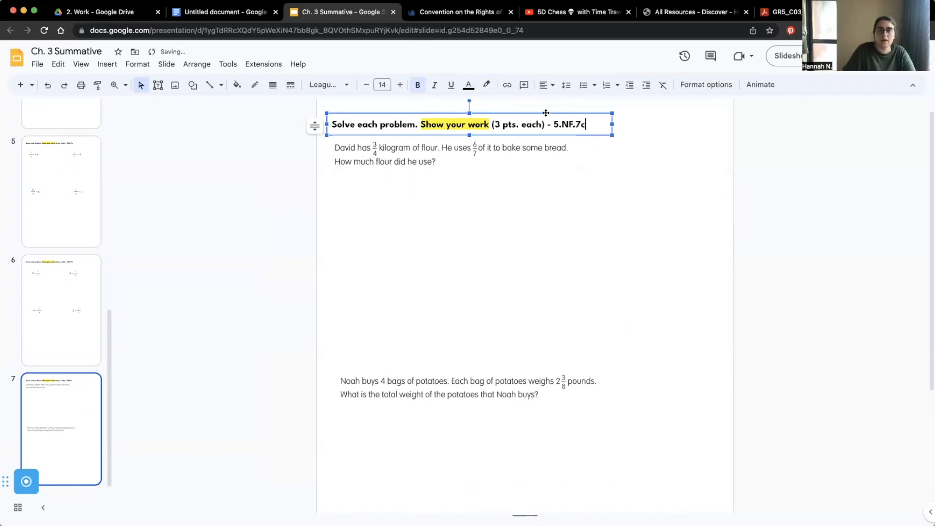
Step: Switch to the HMH Ed resources and filter Chapter 3 by the Extra Practice and Homework component
click(699, 12)
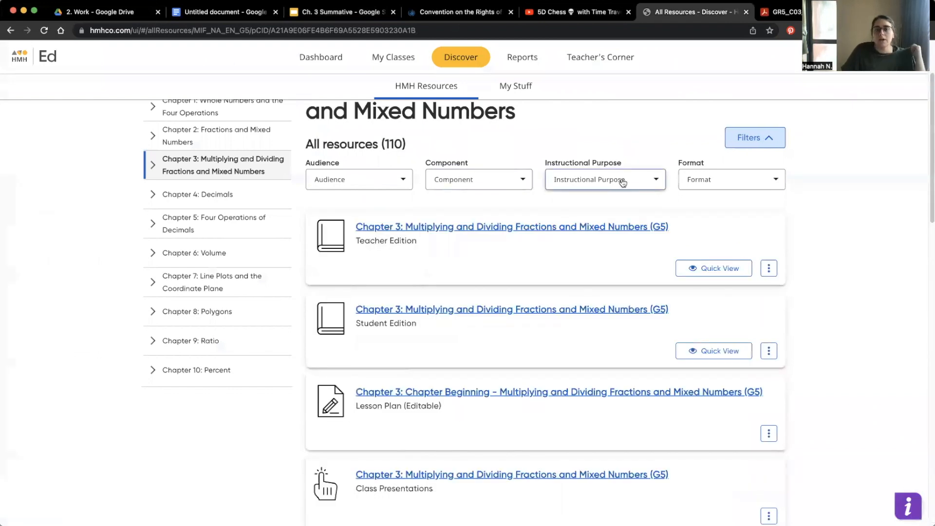
click(510, 186)
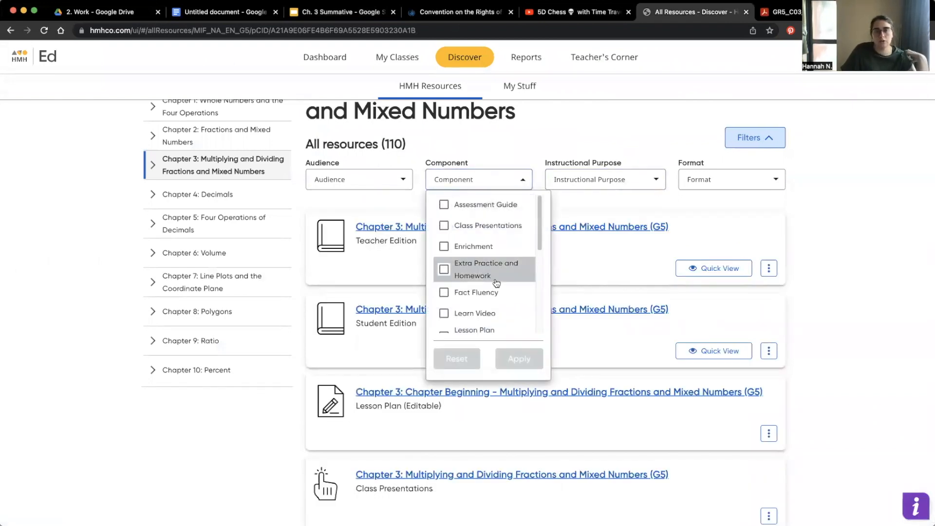
click(447, 271)
click(517, 361)
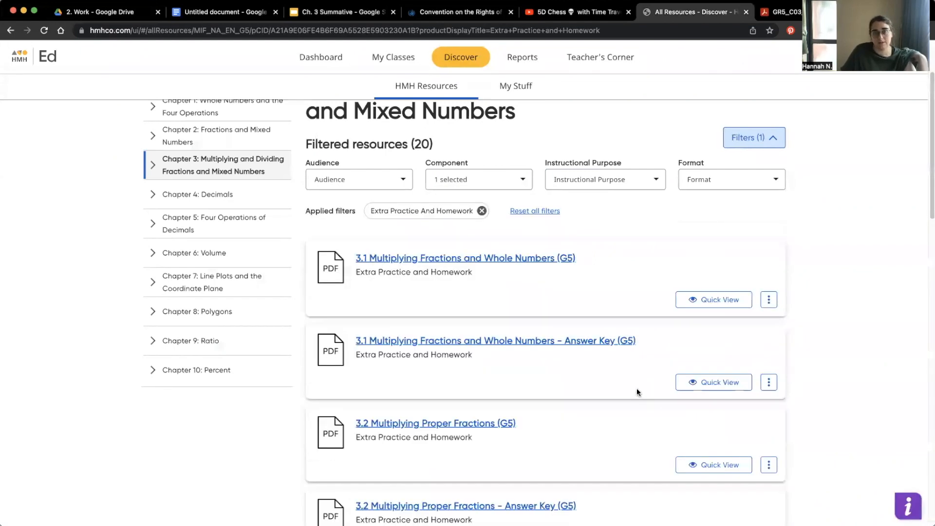
Step: Open the worksheet 3.8 Real-World Problems: Multiplying and Dividing with Fractions (G5) from the filtered resources
scroll(636, 388, down, 7)
scroll(636, 384, down, 13)
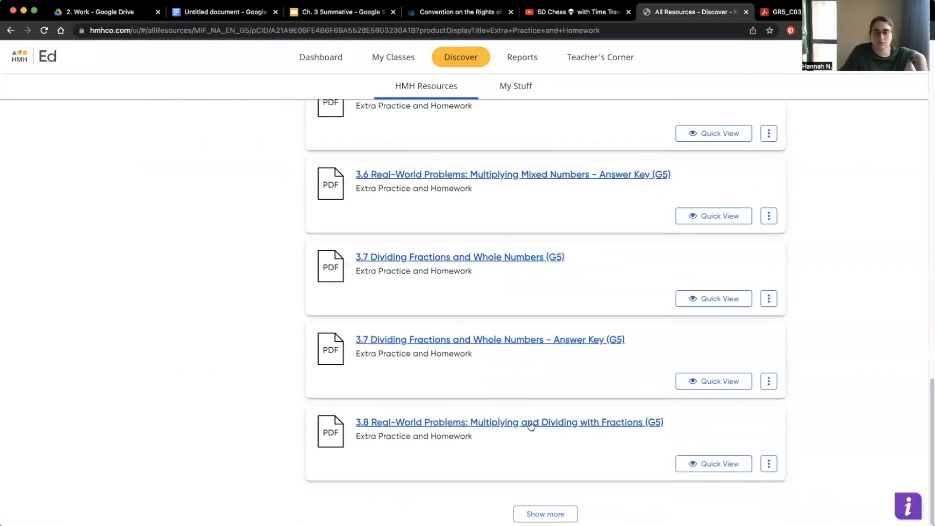
click(548, 516)
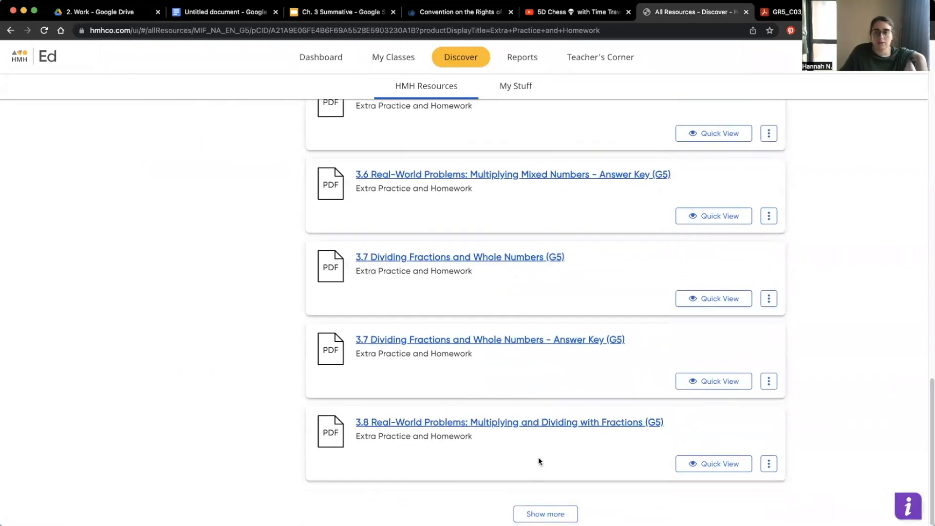
click(567, 424)
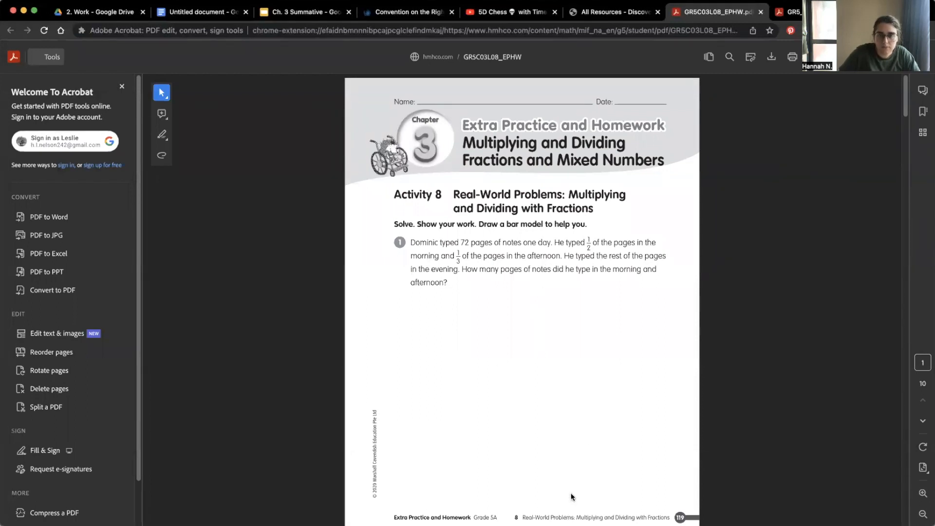
Step: Back in the Ch. 3 Summative slides, replace slide 7's flour problem with the image of the 72-pages-of-notes problem, scaled to fit beneath the heading
click(316, 9)
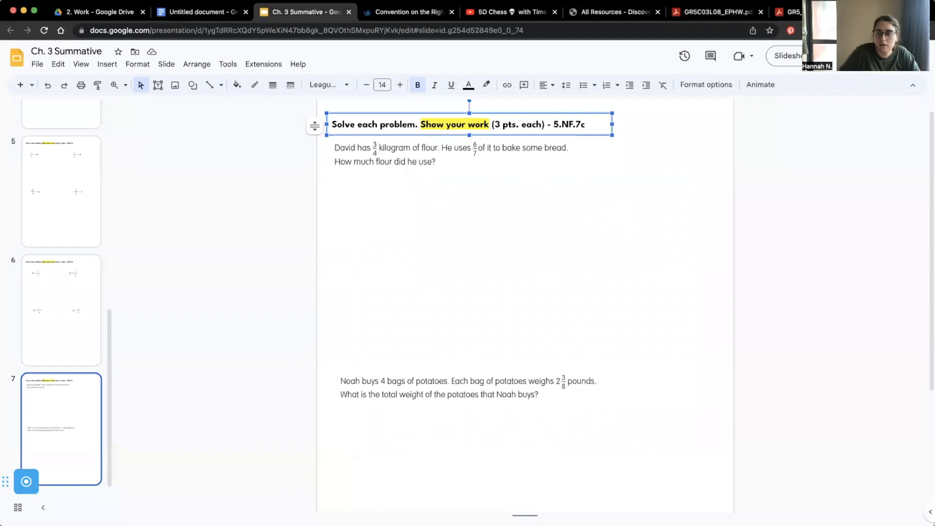
drag(587, 298, 572, 299)
drag(527, 471, 524, 238)
click(428, 159)
key(Delete)
click(449, 186)
drag(449, 186, 449, 145)
drag(727, 215, 610, 185)
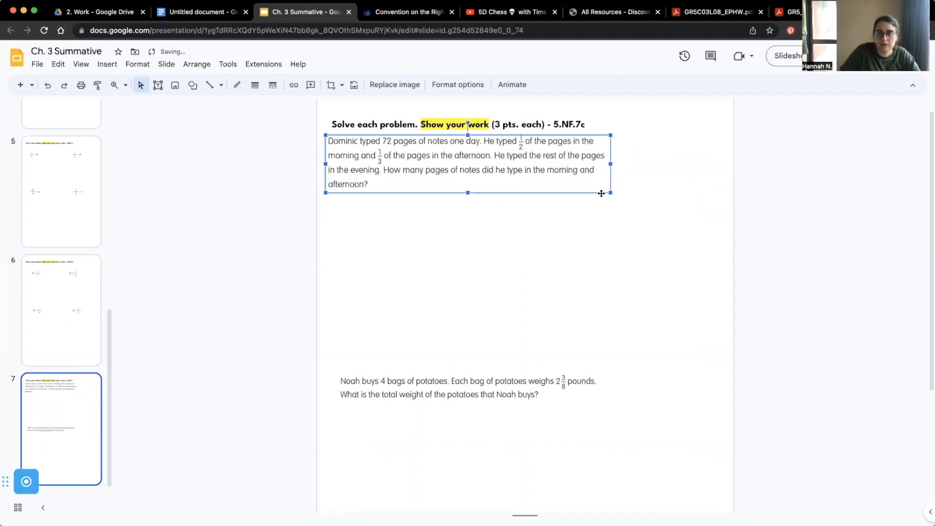
Step: Nudge the 72-pages-of-notes problem image on slide 7 slightly right so its text lines up with the heading
drag(478, 168, 483, 168)
click(535, 240)
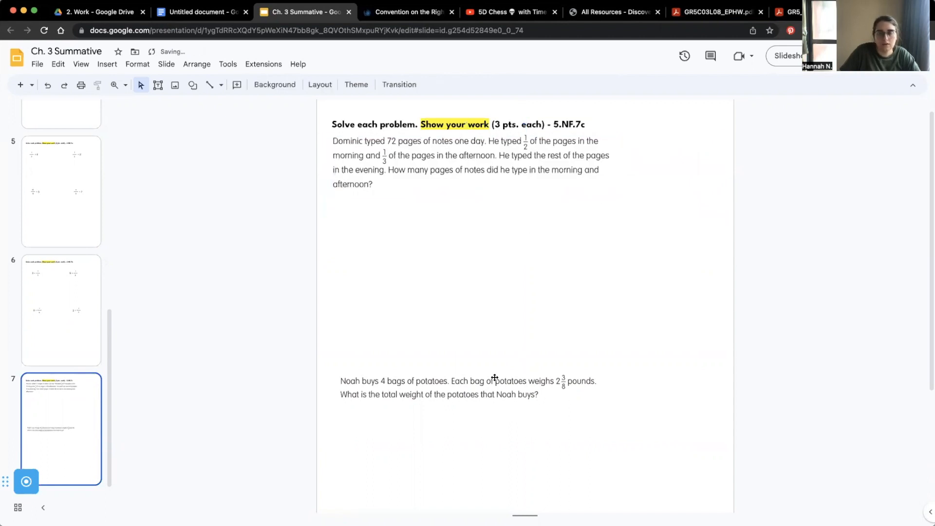
Step: Look through problems 2 to 5 of the GR5C03L08_EPHW worksheet for a second word problem to use on slide 7
click(786, 11)
click(715, 12)
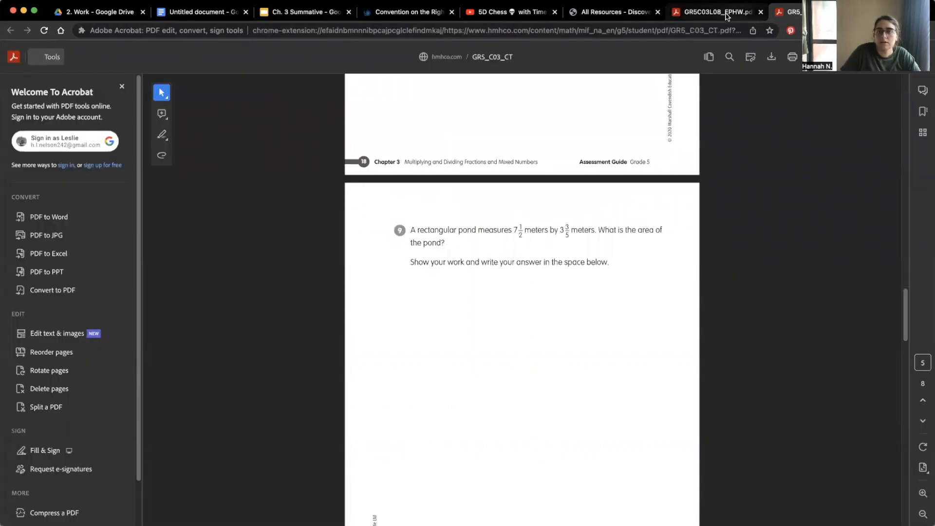
scroll(517, 292, down, 7)
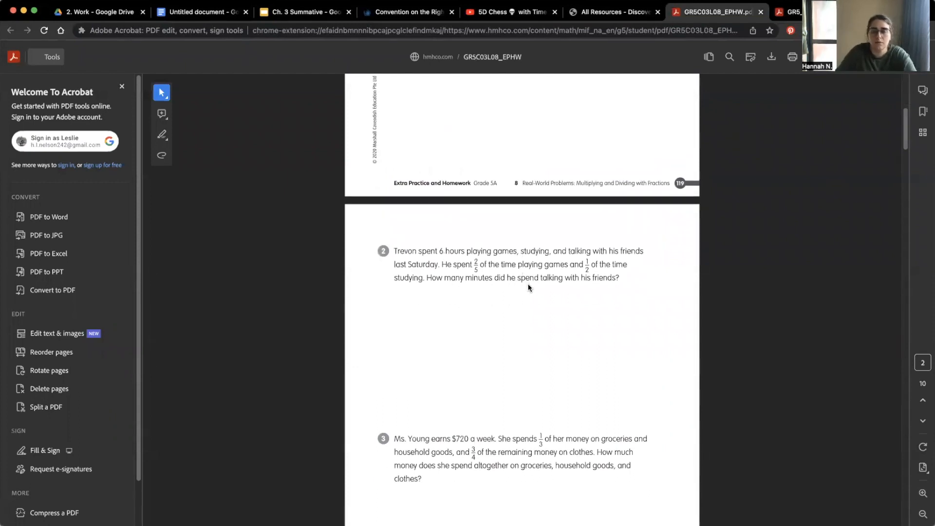
scroll(518, 288, down, 2)
scroll(522, 292, down, 6)
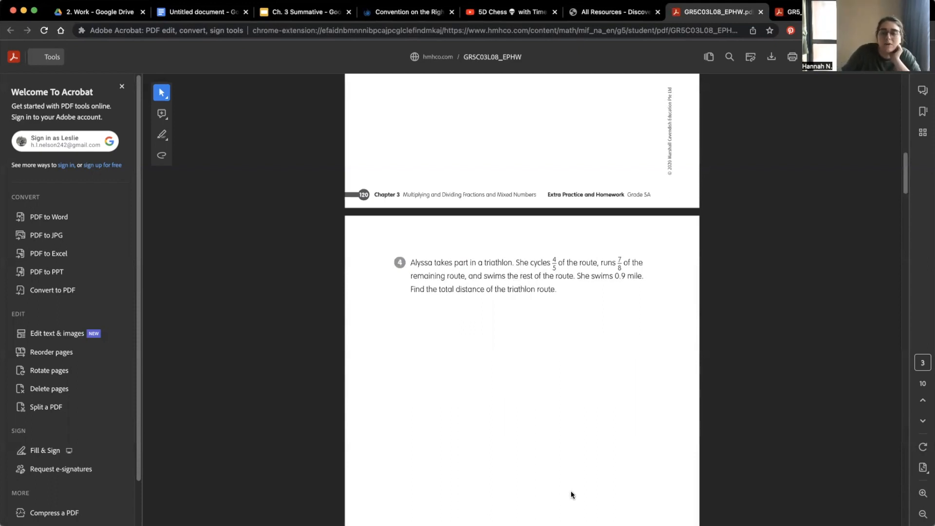
scroll(484, 403, up, 4)
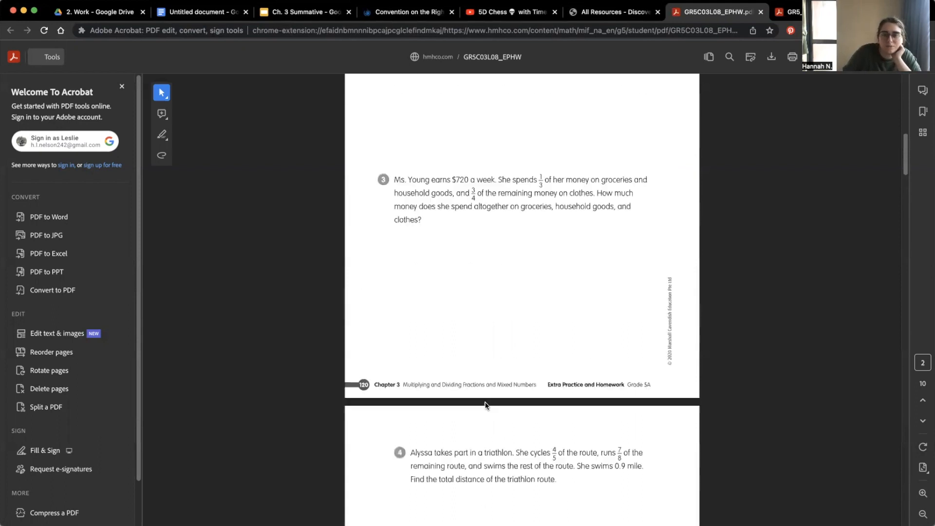
scroll(508, 334, down, 8)
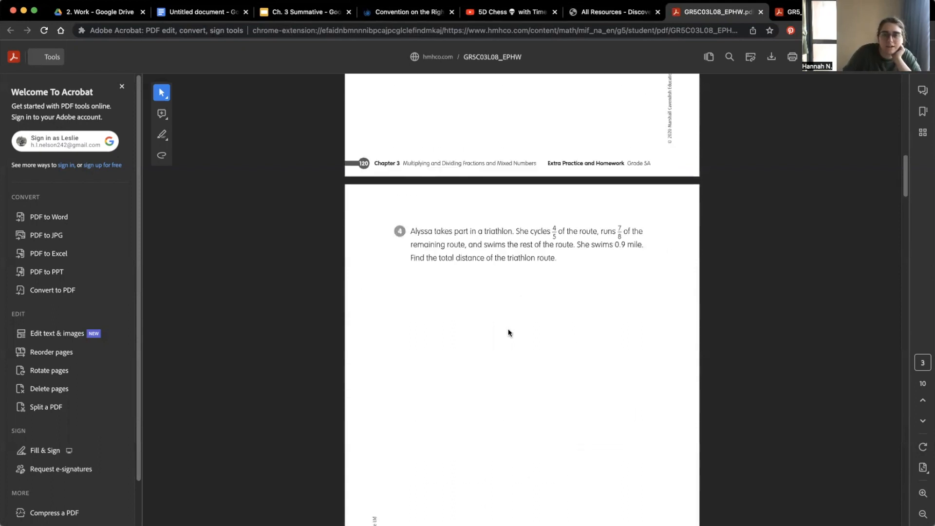
scroll(509, 332, down, 1)
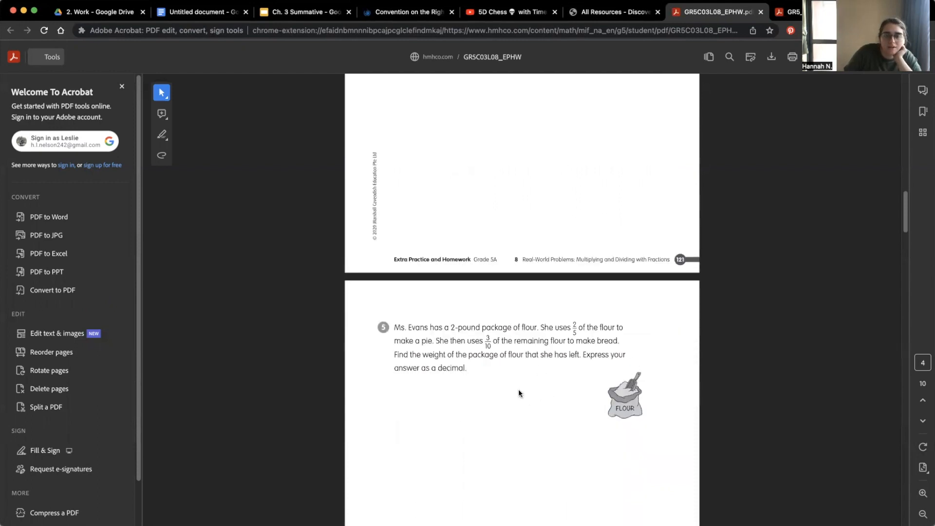
scroll(518, 393, down, 1)
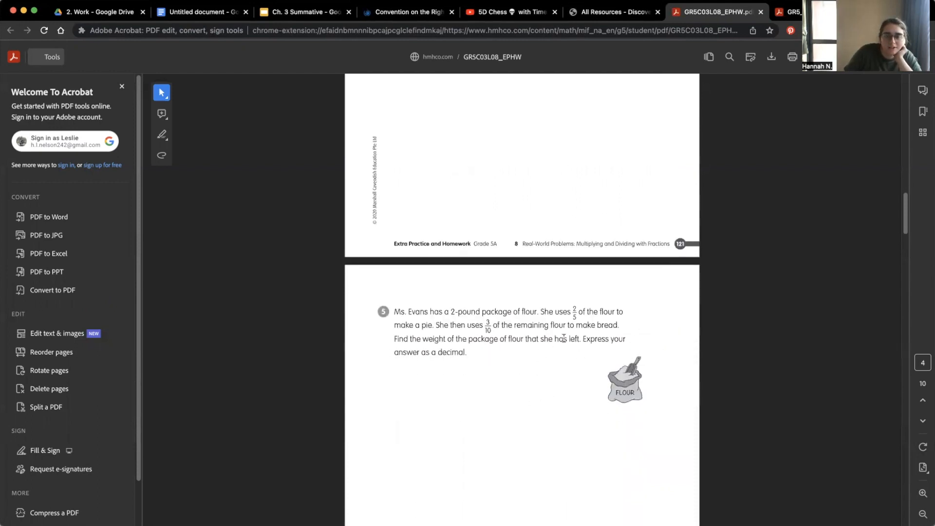
scroll(606, 361, down, 2)
scroll(607, 361, down, 1)
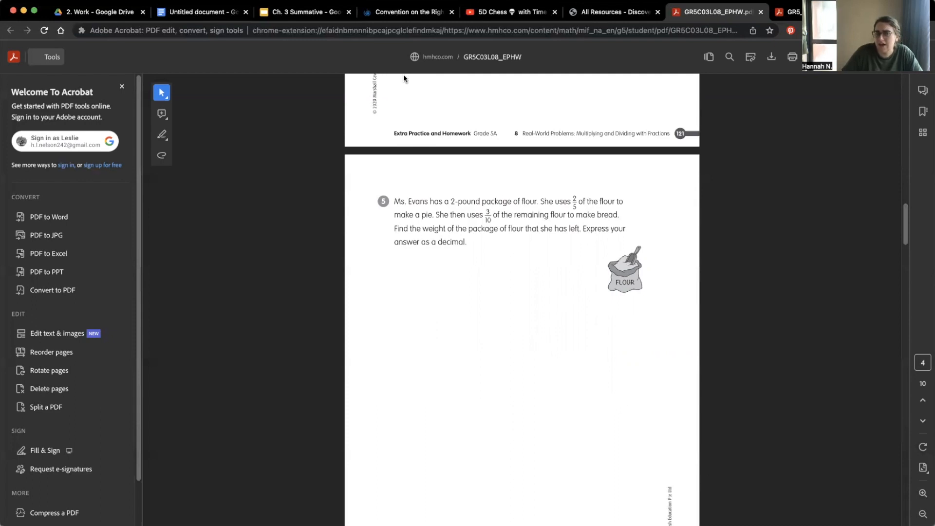
Step: Back in the Ch. 3 Summative slides, replace slide 7's potatoes problem with the 2-pound flour package image, scaled to match the notes problem
click(271, 13)
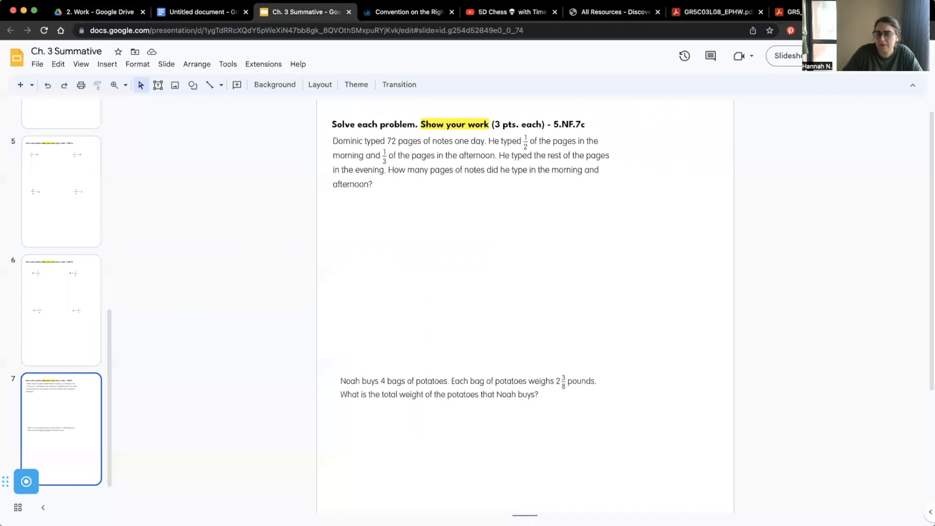
key(super+v)
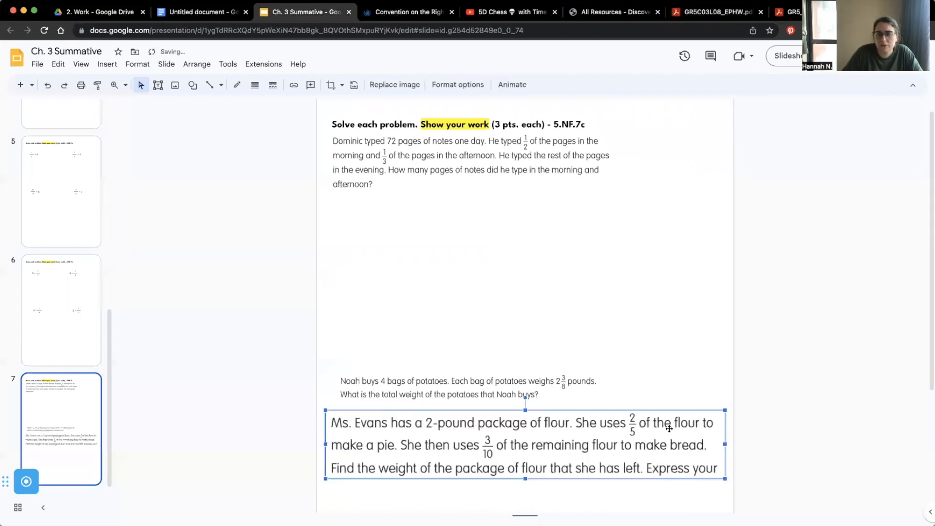
click(494, 382)
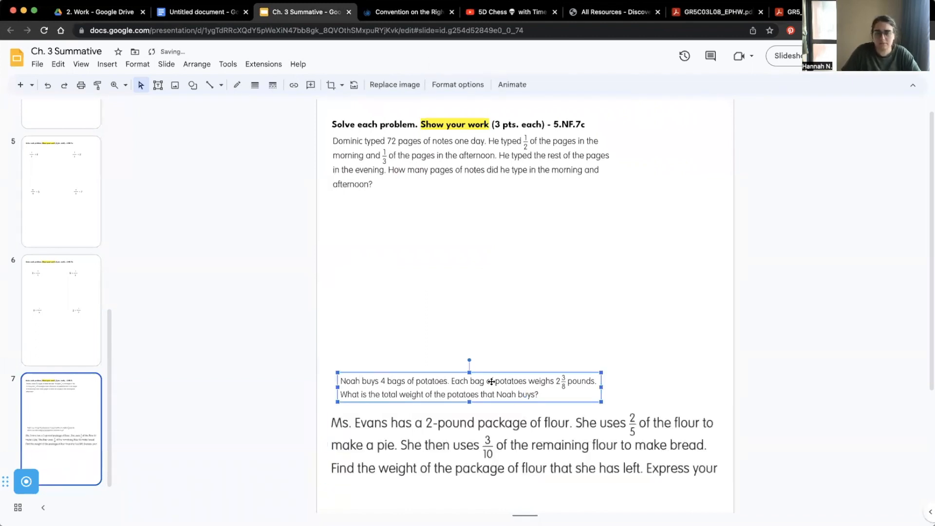
key(BackSpace)
click(657, 424)
drag(725, 479, 607, 409)
drag(470, 361, 465, 461)
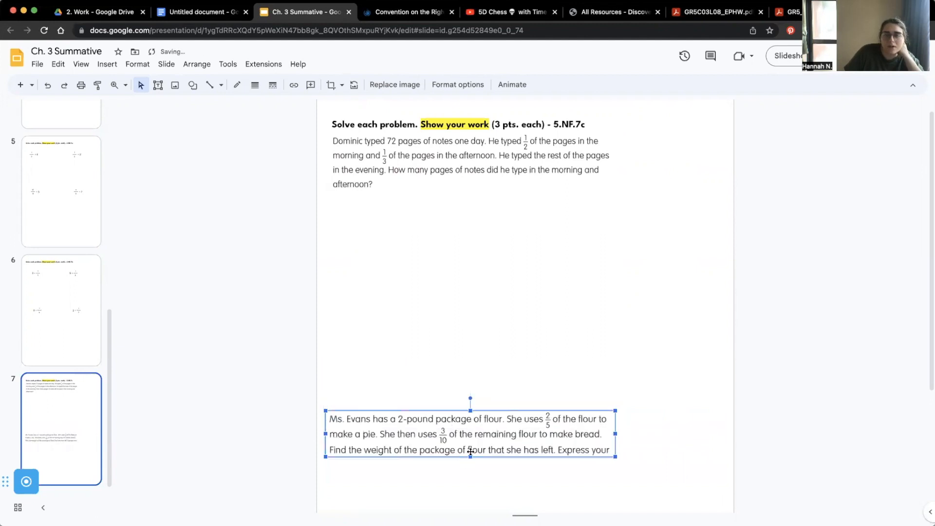
drag(616, 457, 598, 454)
drag(469, 438, 472, 396)
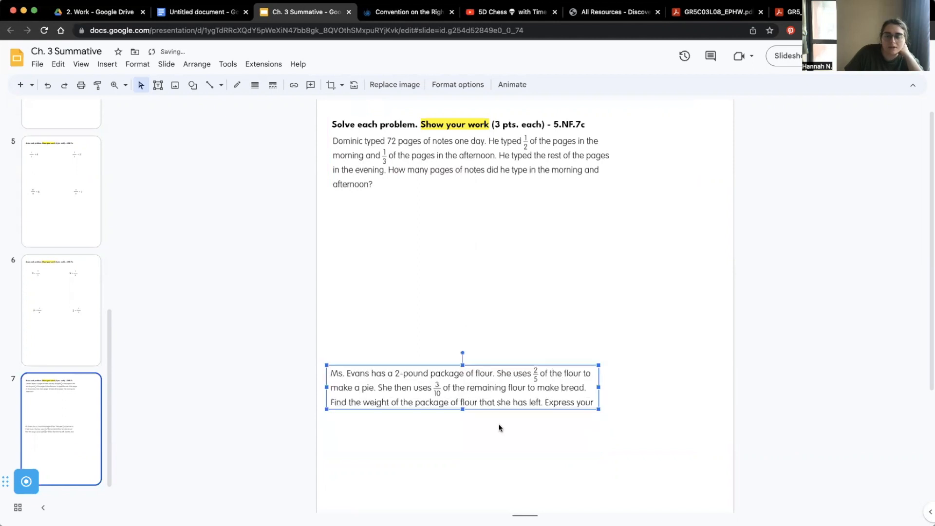
Step: Cover the cut-off words "Express your" in slide 7's flour problem with a square that has white fill and a white border
click(497, 426)
click(193, 85)
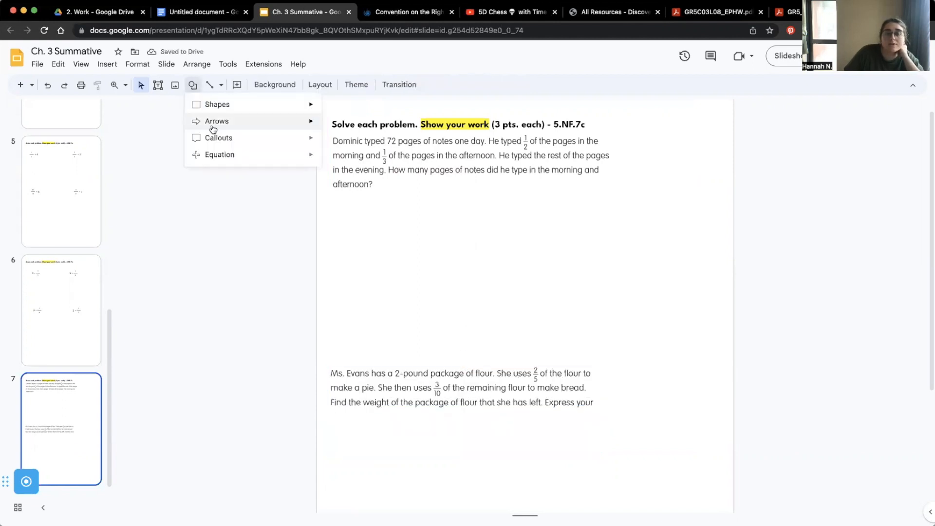
mouse_move(214, 105)
click(330, 109)
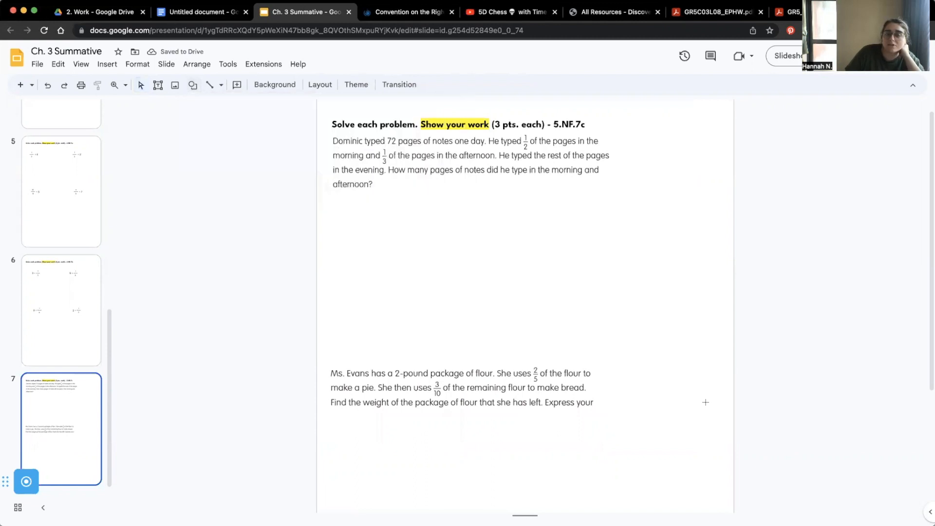
click(626, 413)
drag(657, 437, 571, 419)
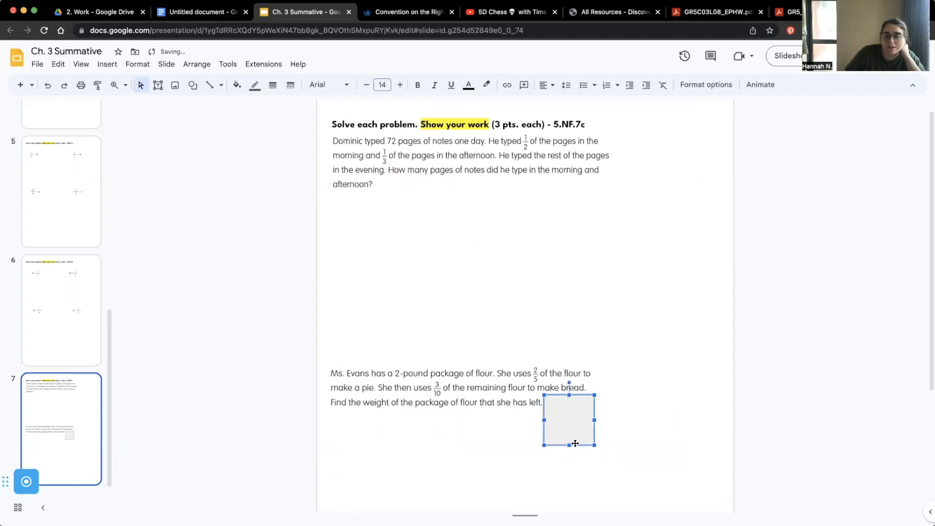
click(236, 87)
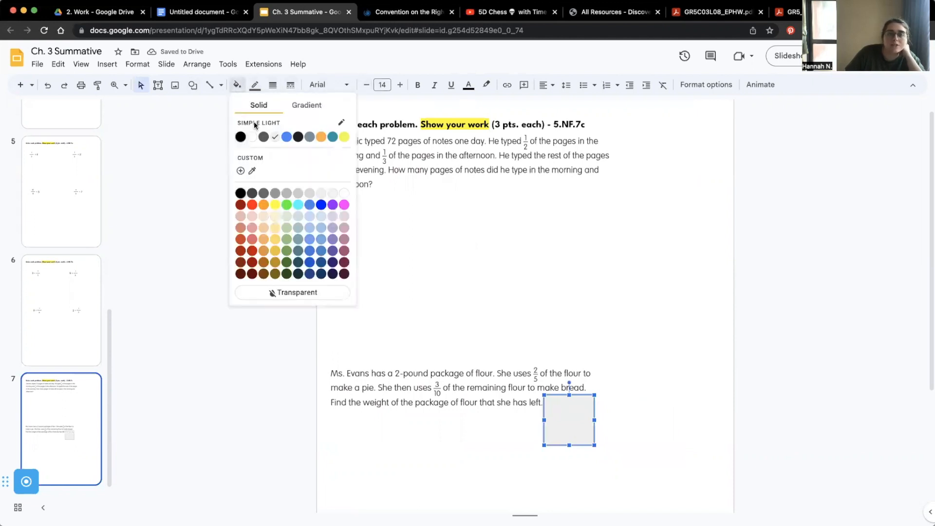
click(254, 139)
click(255, 86)
click(268, 118)
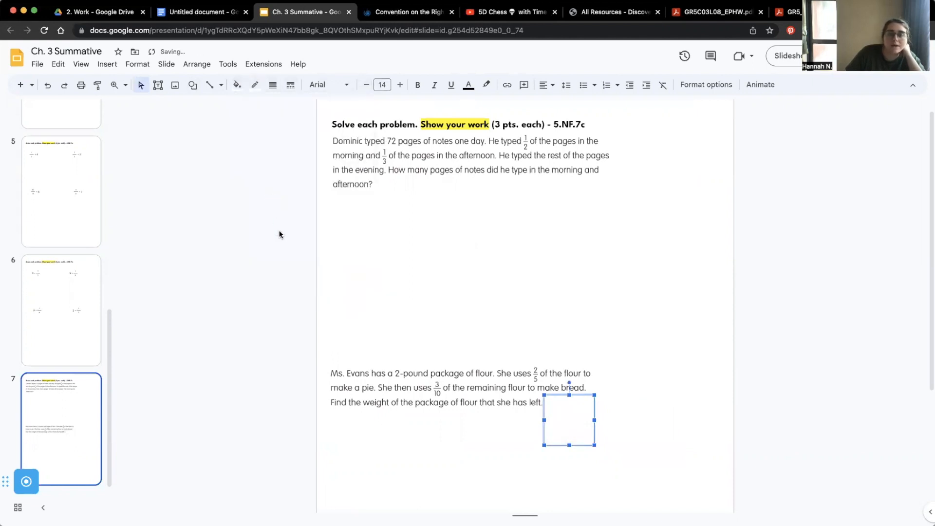
click(278, 228)
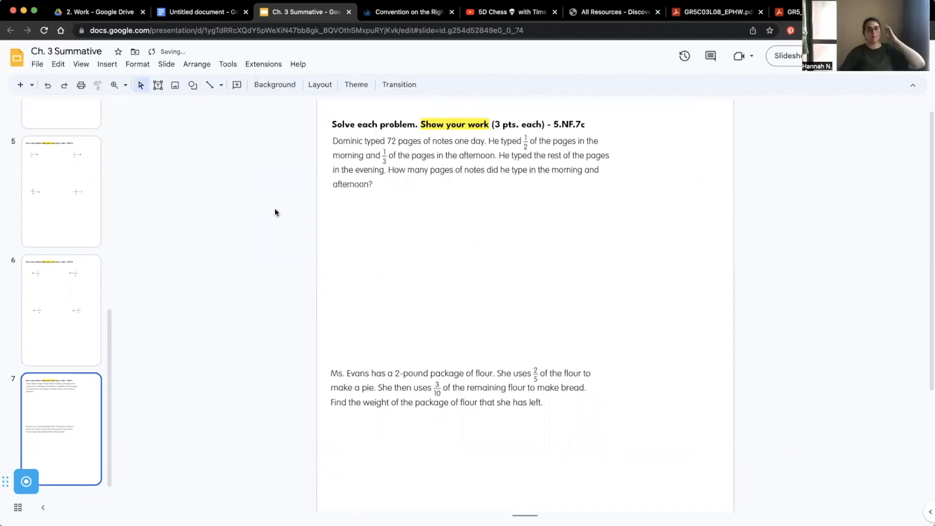
Step: Duplicate slide 7 to create slide 8
right_click(88, 425)
click(137, 239)
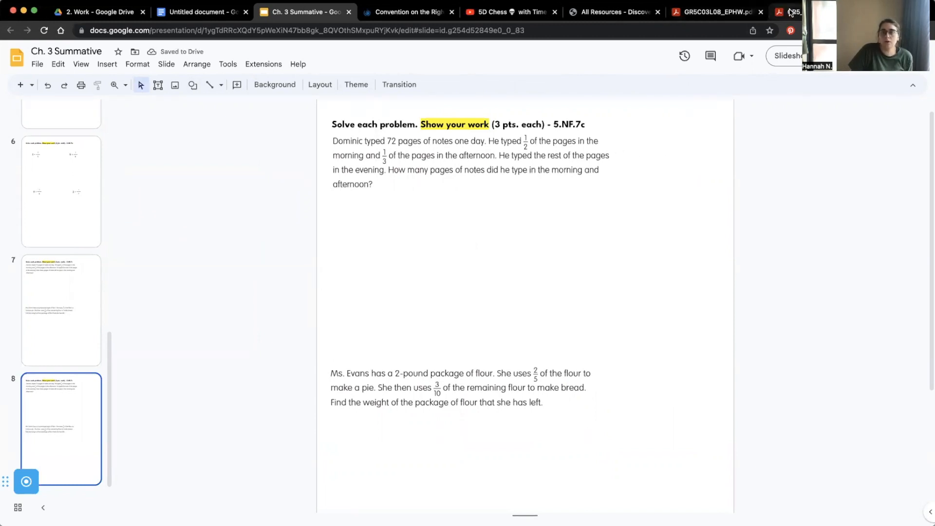
Step: Look through the GR5_C03_CT chapter test and the GR5C03L08_EPHW worksheet for the problem about 6/7 quart of rainwater
click(788, 12)
scroll(644, 258, down, 5)
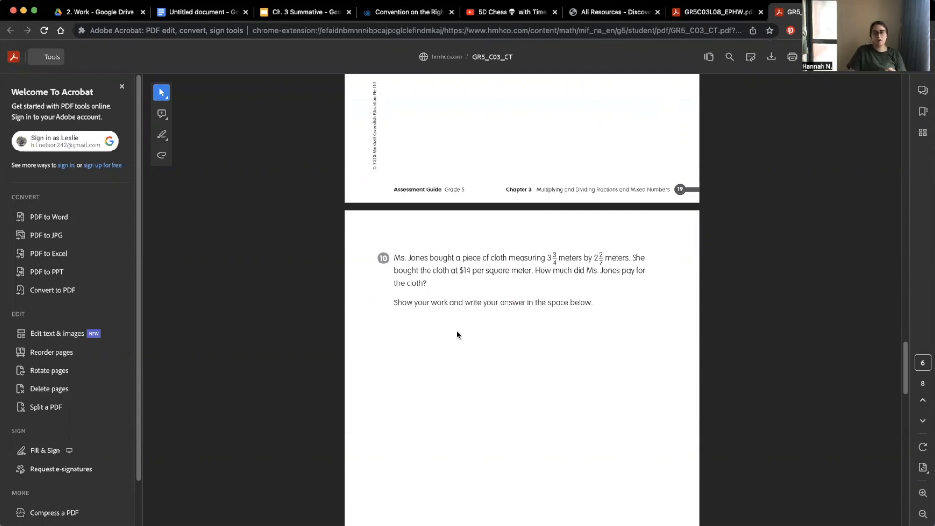
scroll(470, 346, down, 15)
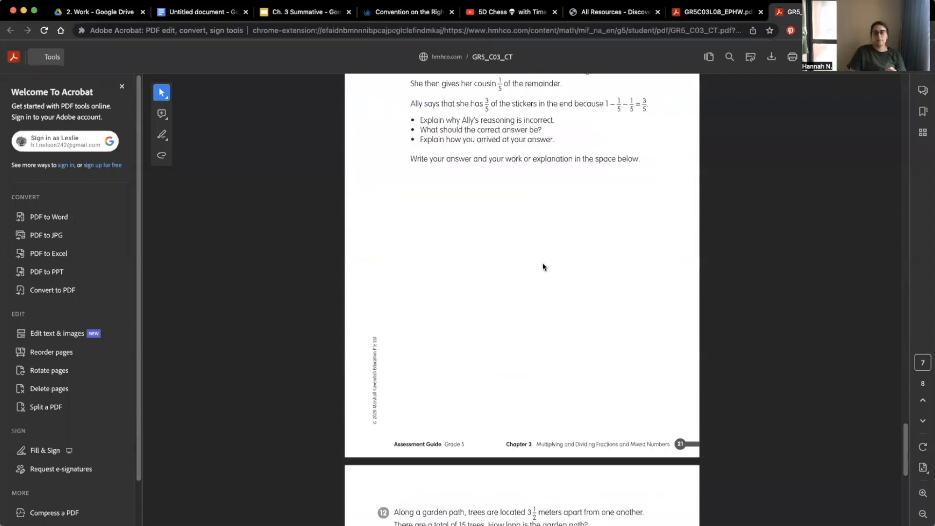
click(711, 11)
scroll(565, 298, down, 10)
scroll(567, 298, down, 3)
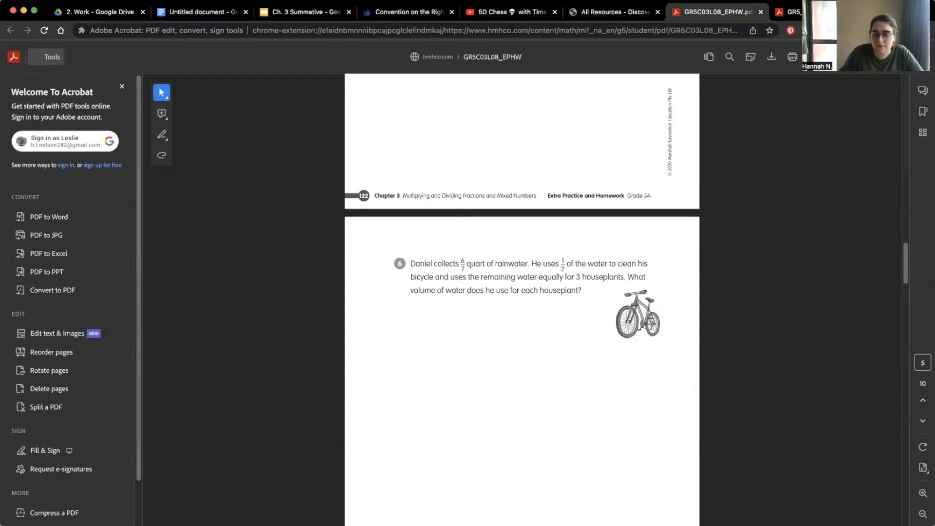
Step: Back in the slides, replace slide 8's notes problem with the rainwater problem image, scaled down and placed beneath the heading
click(306, 12)
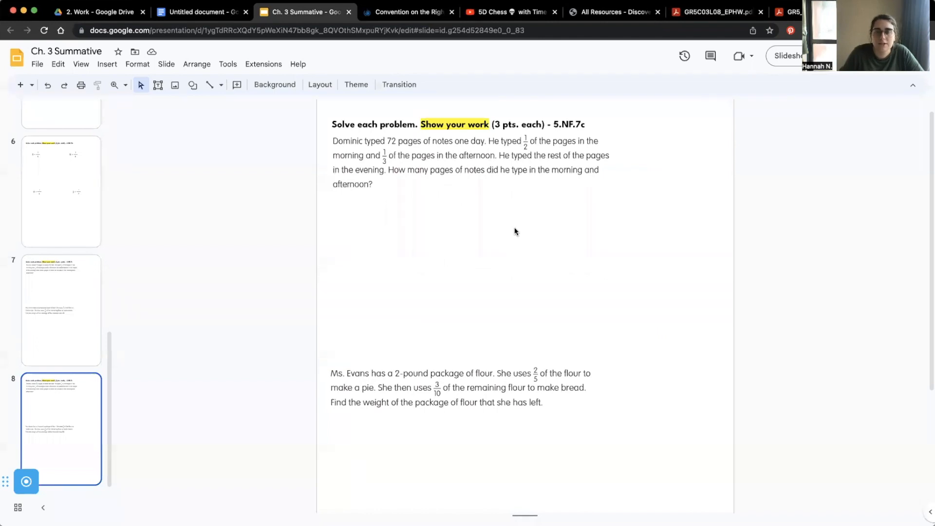
key(super+v)
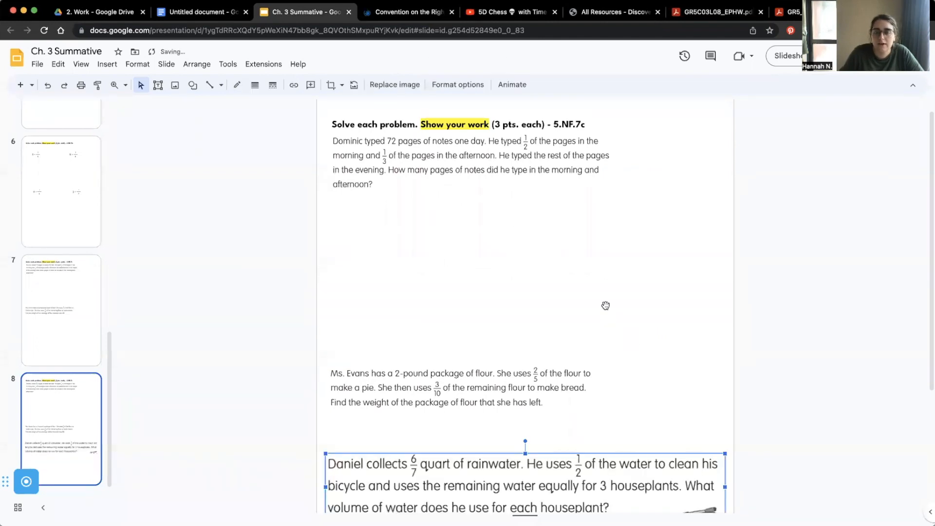
drag(561, 484, 569, 262)
drag(726, 289, 629, 269)
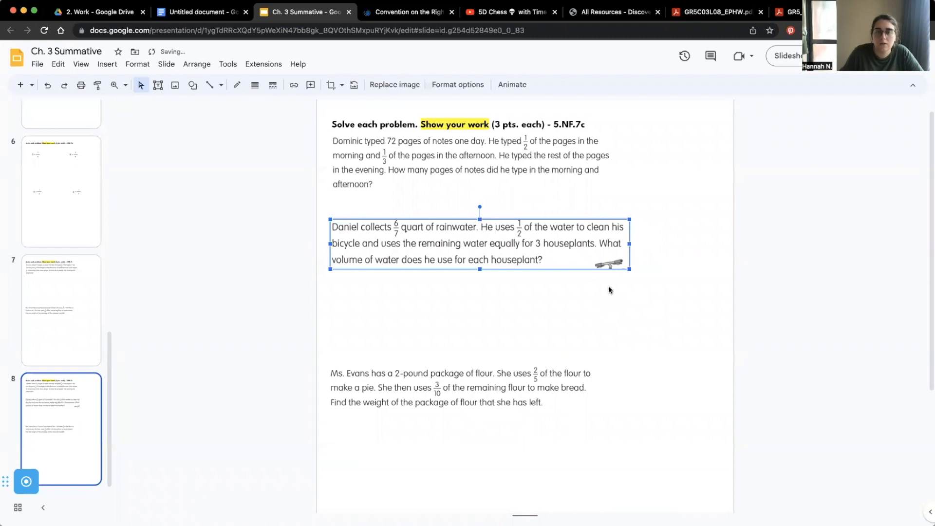
drag(630, 269, 612, 266)
click(481, 164)
key(Delete)
drag(551, 252, 544, 161)
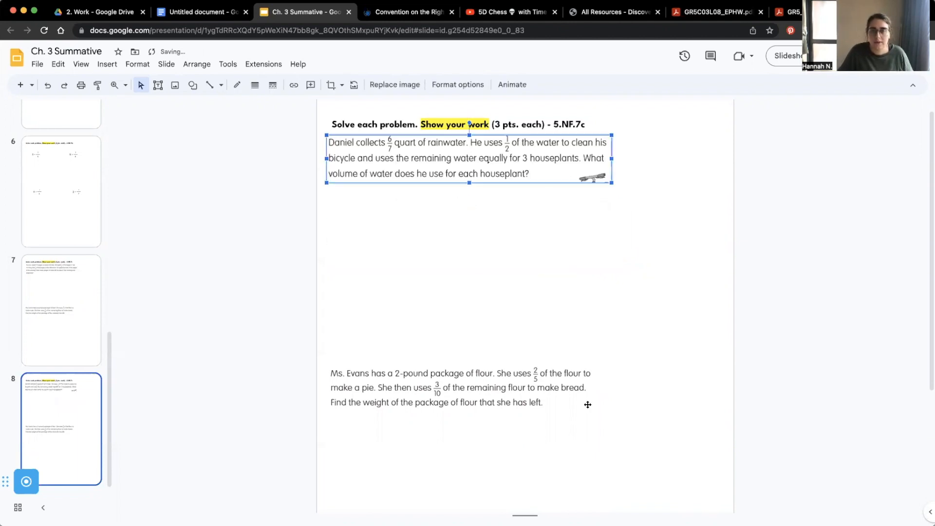
Step: Cover the bicycle fragment in slide 8's rainwater problem with the white square brought to the front, and delete the flour problem image
drag(574, 399, 599, 173)
click(647, 253)
click(599, 190)
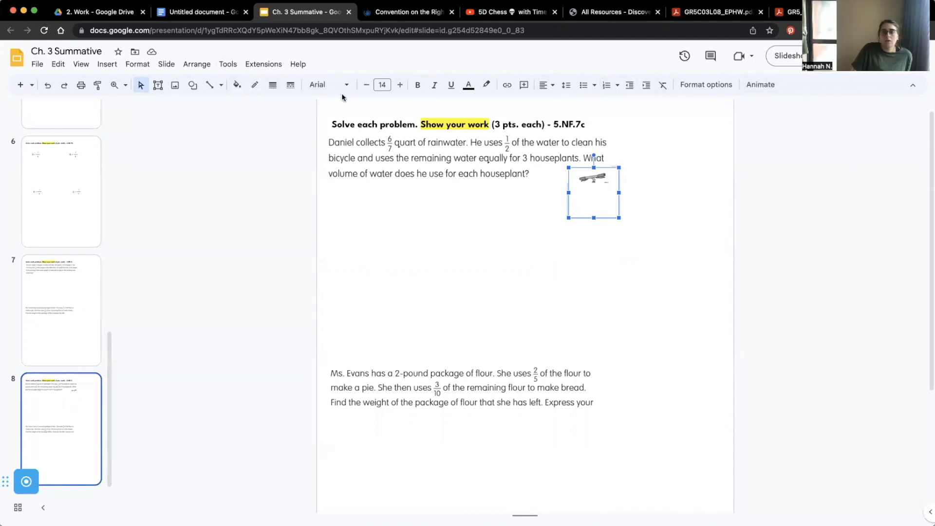
click(200, 65)
mouse_move(285, 85)
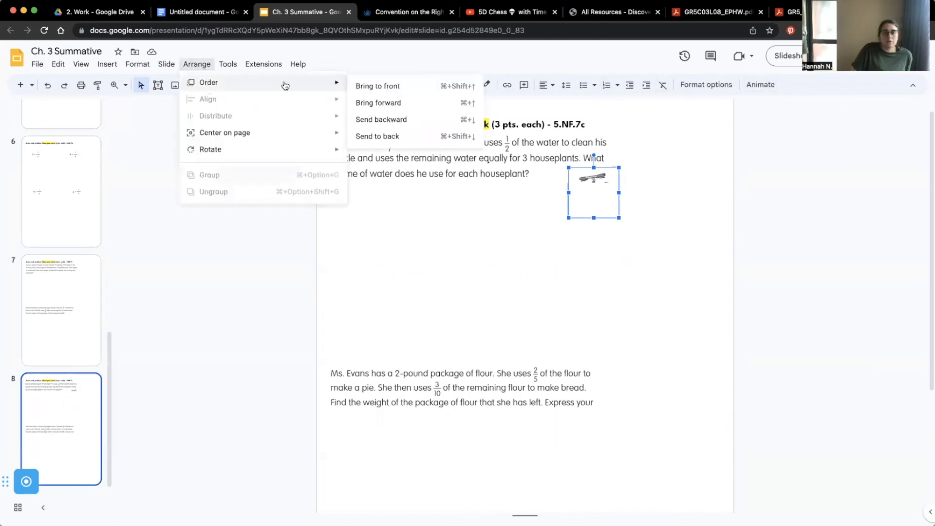
click(380, 86)
key(Delete)
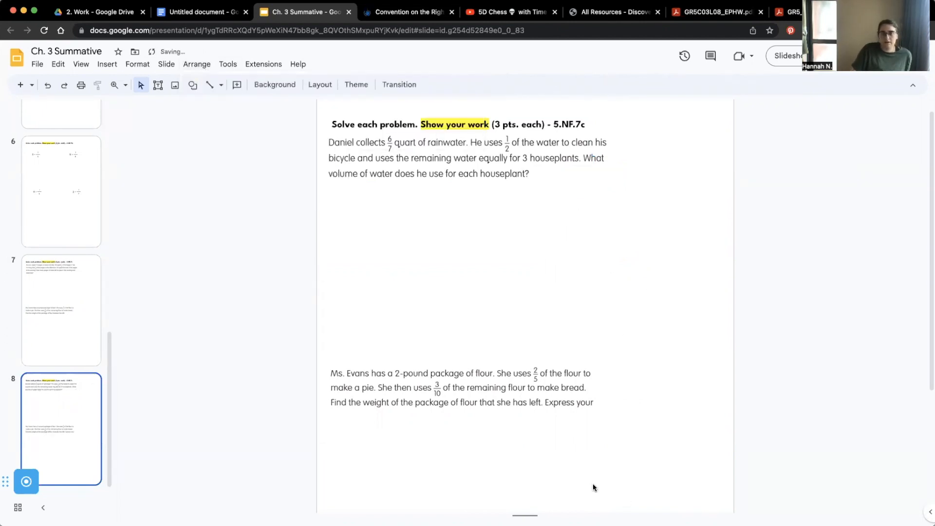
click(508, 403)
key(Delete)
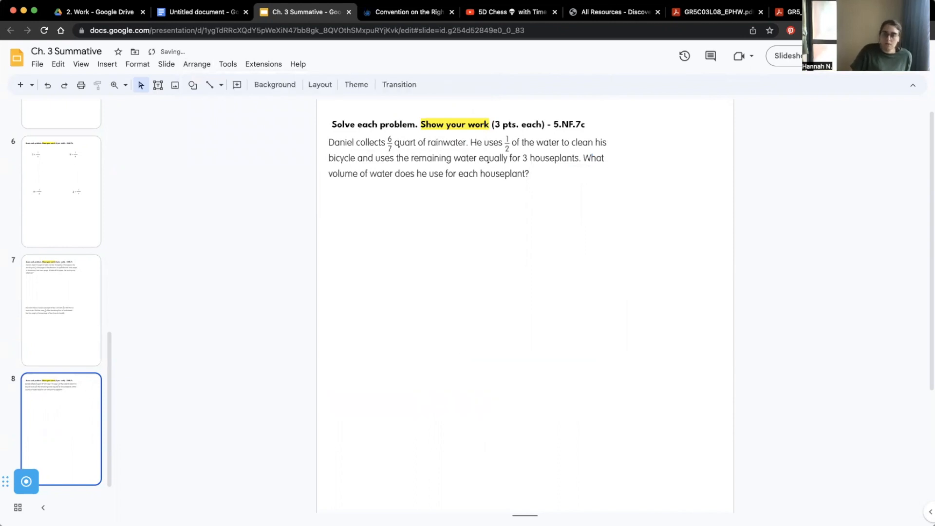
Step: Switch to the GR5C03L08_EPHW worksheet and find problem 7, about spending 8/9 hour reading the newspaper
click(714, 12)
scroll(616, 295, down, 5)
scroll(616, 295, down, 5)
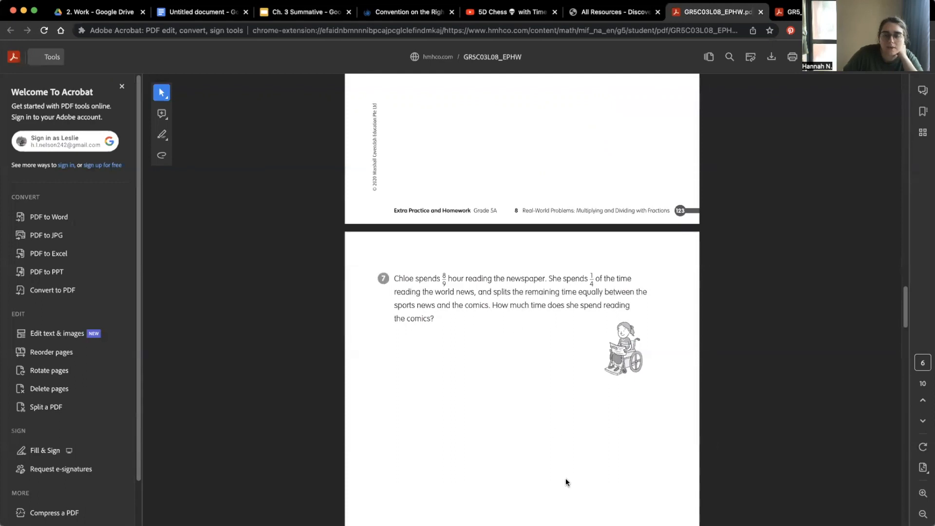
Step: Back in the slides, add the newspaper-reading problem image to slide 8 below the rainwater problem, scaled down to a similar width
click(298, 11)
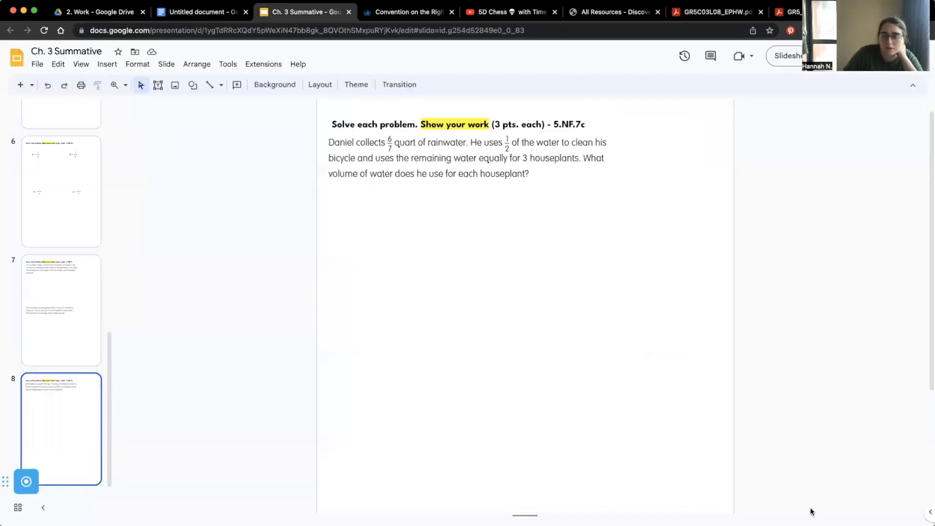
key(super+v)
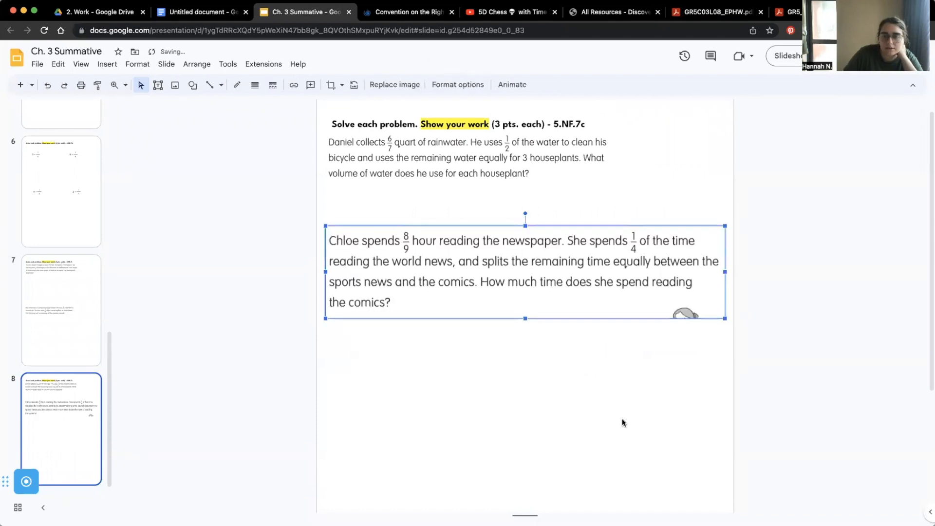
scroll(623, 420, down, 4)
drag(501, 126, 488, 203)
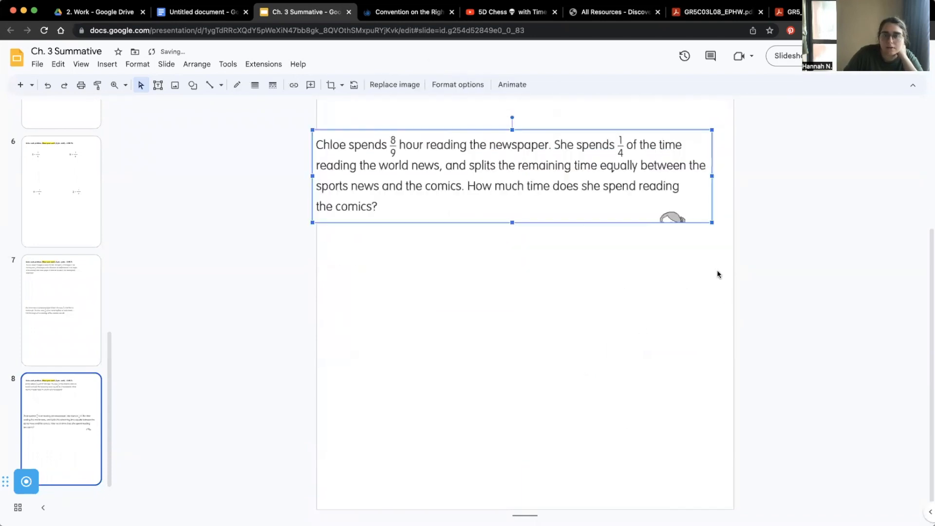
drag(711, 222, 538, 193)
drag(464, 160, 489, 129)
scroll(512, 216, up, 2)
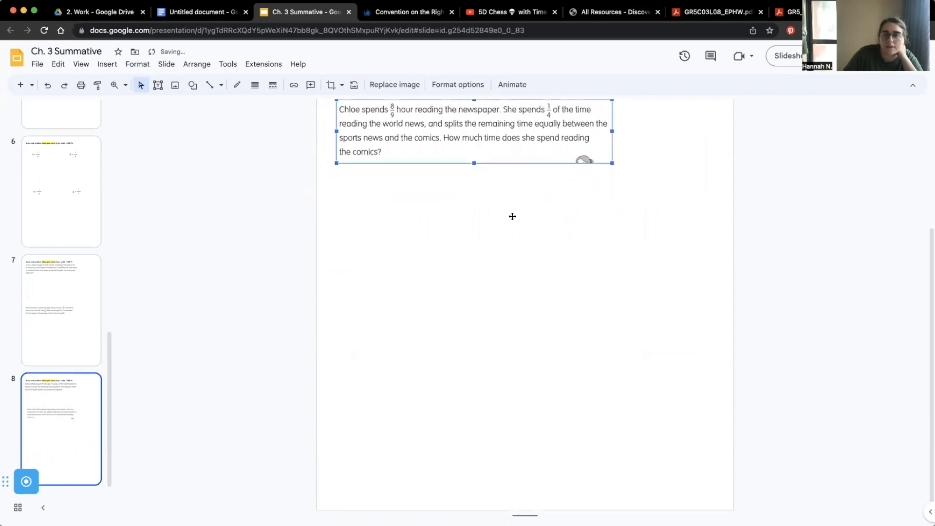